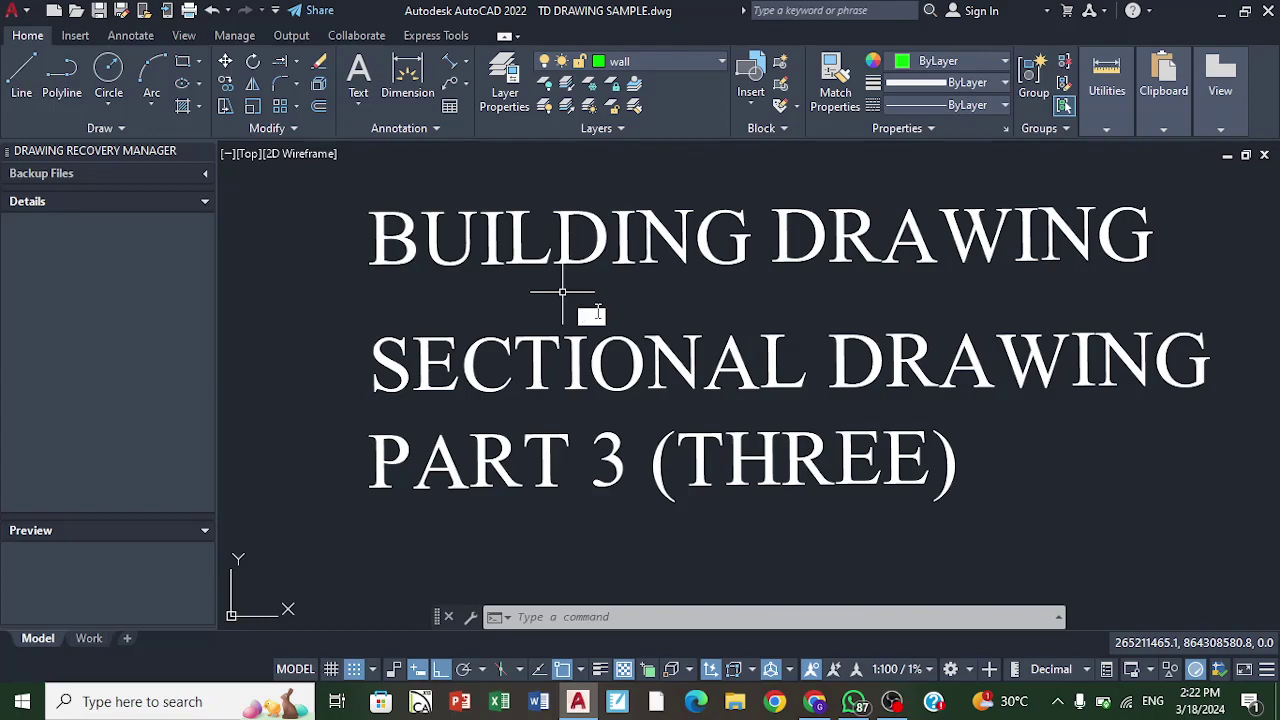
Step: Locate the gable-roofed section drawing below the foundation plan and examine its overall outline
scroll(562, 292, down, 10)
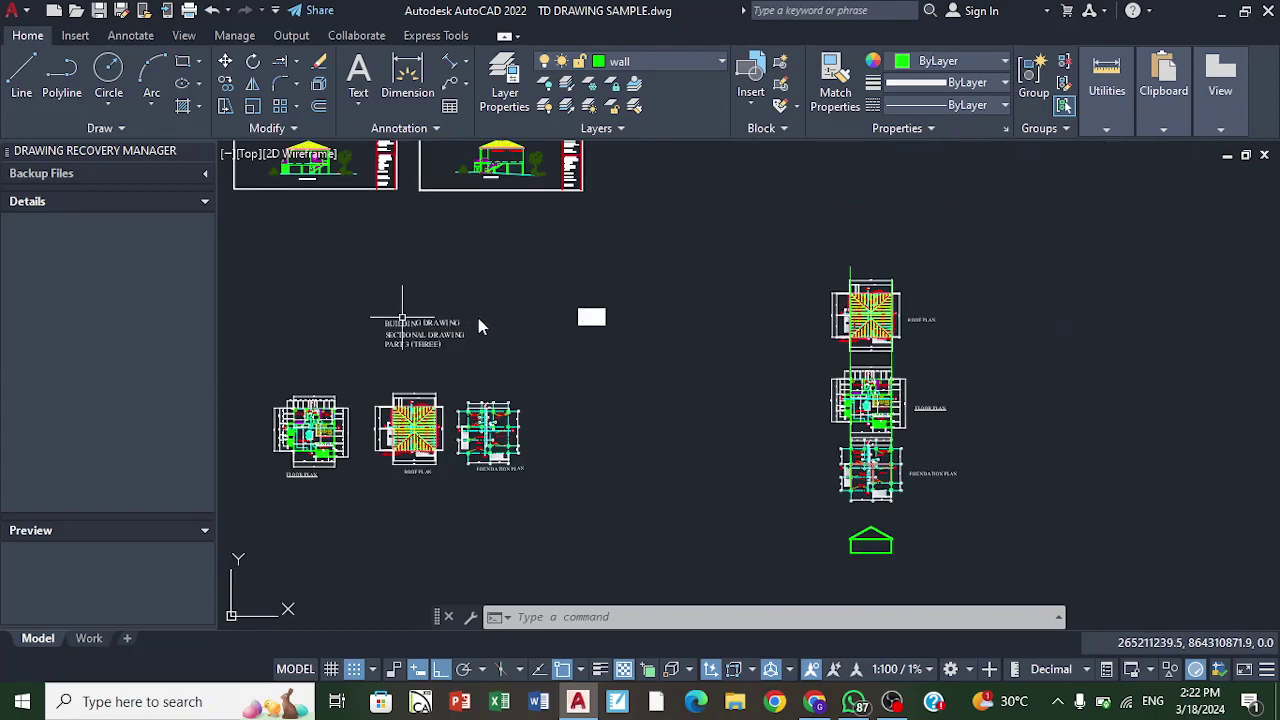
scroll(731, 468, up, 8)
scroll(557, 375, up, 4)
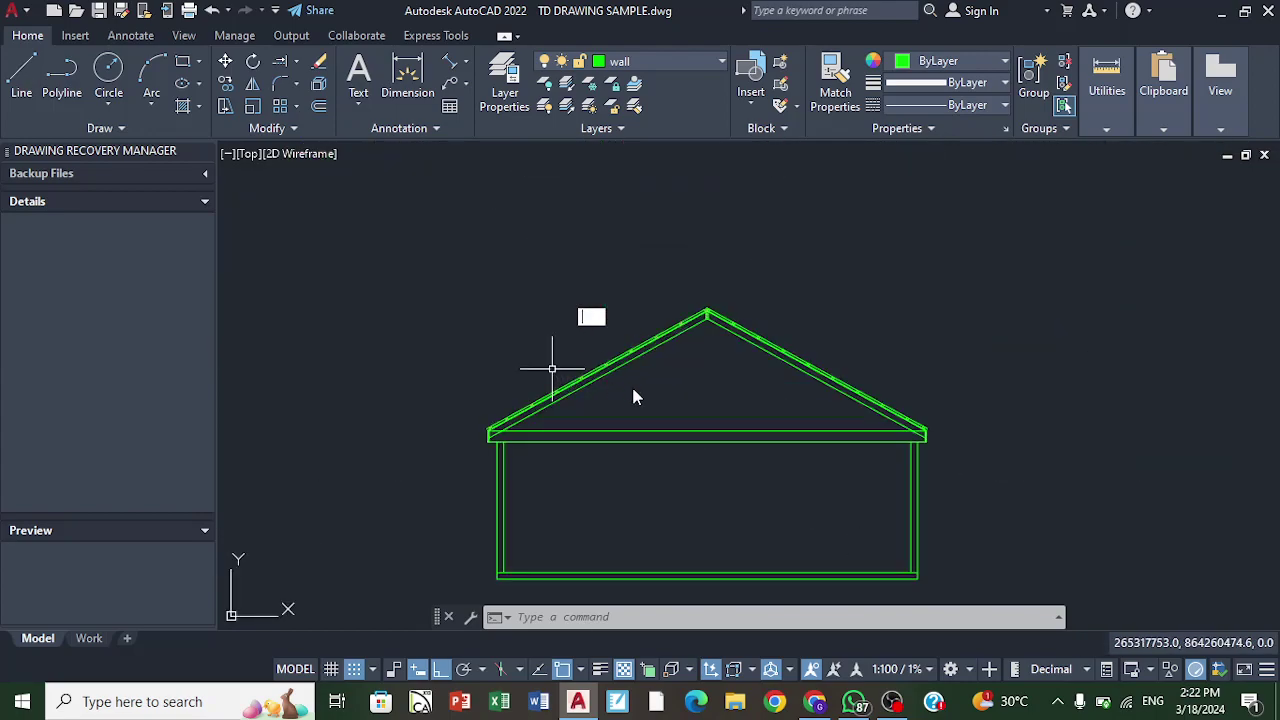
click(651, 377)
click(648, 376)
scroll(675, 372, down, 2)
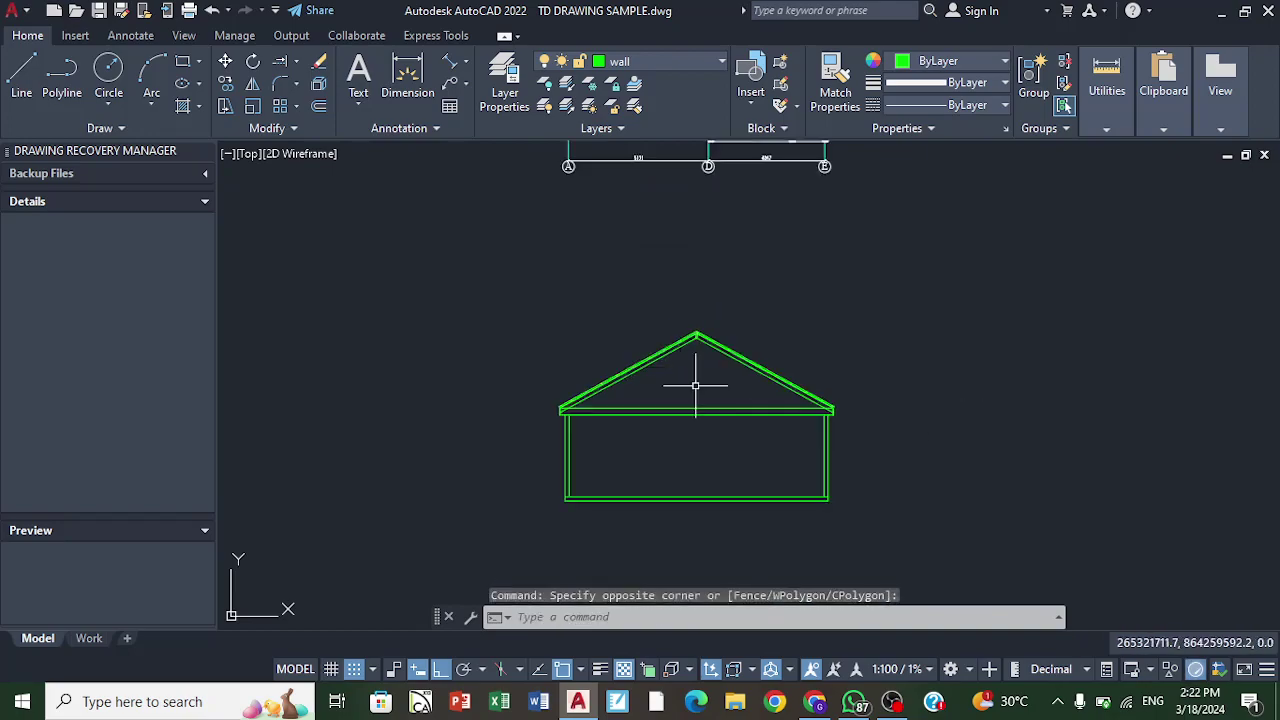
scroll(663, 500, up, 2)
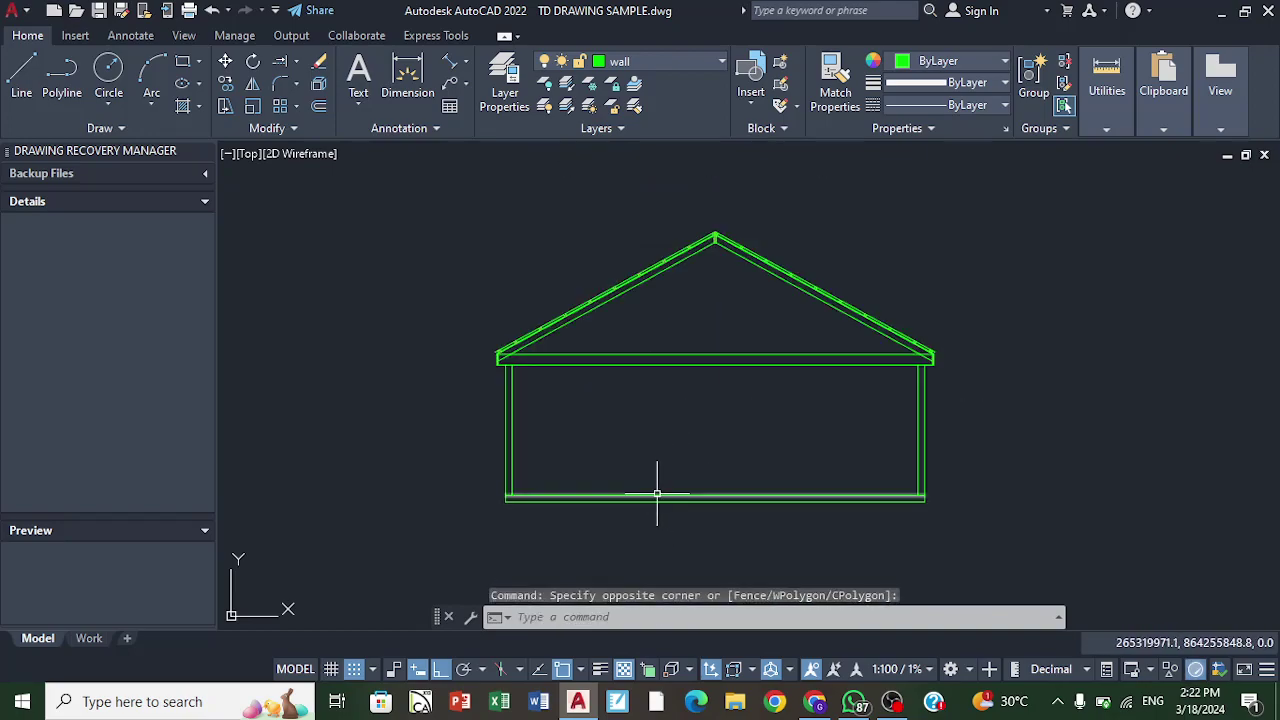
Step: Examine the section's roof structure, including the ridge, rafters, hatched purlins and eaves
scroll(780, 304, up, 4)
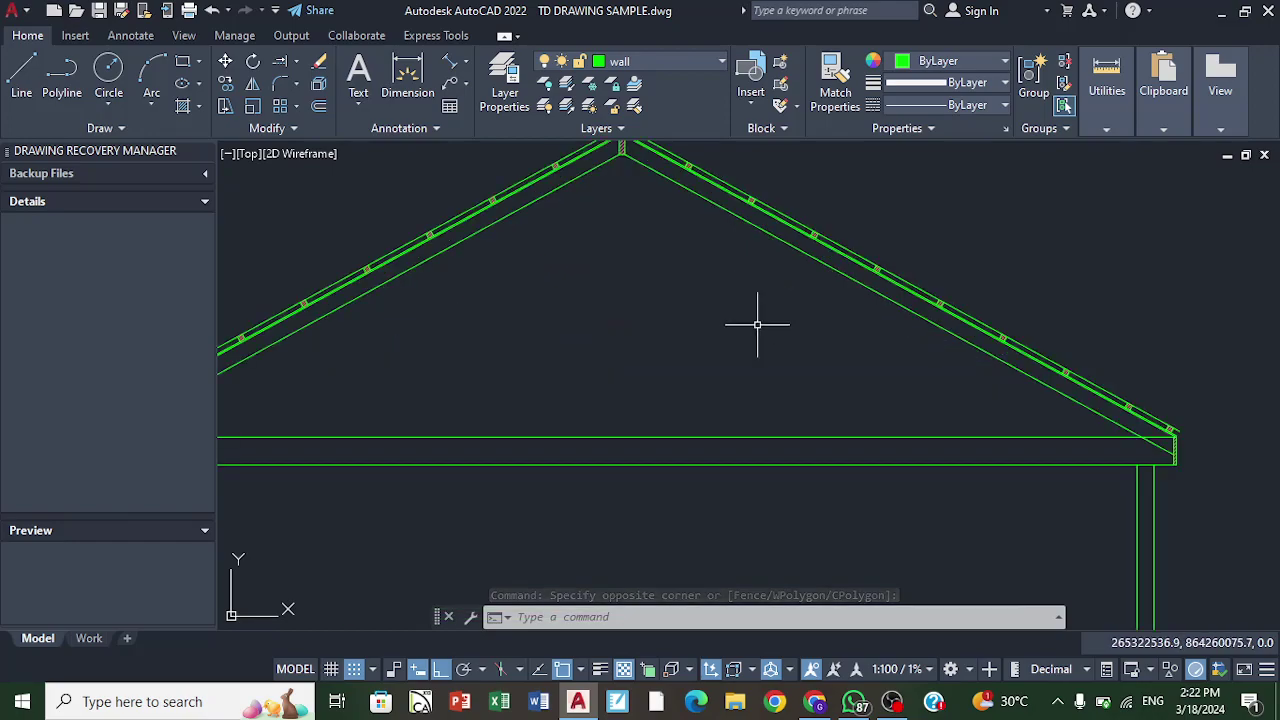
scroll(857, 429, down, 2)
scroll(726, 209, up, 1)
scroll(757, 294, up, 1)
scroll(766, 266, up, 1)
scroll(838, 304, up, 1)
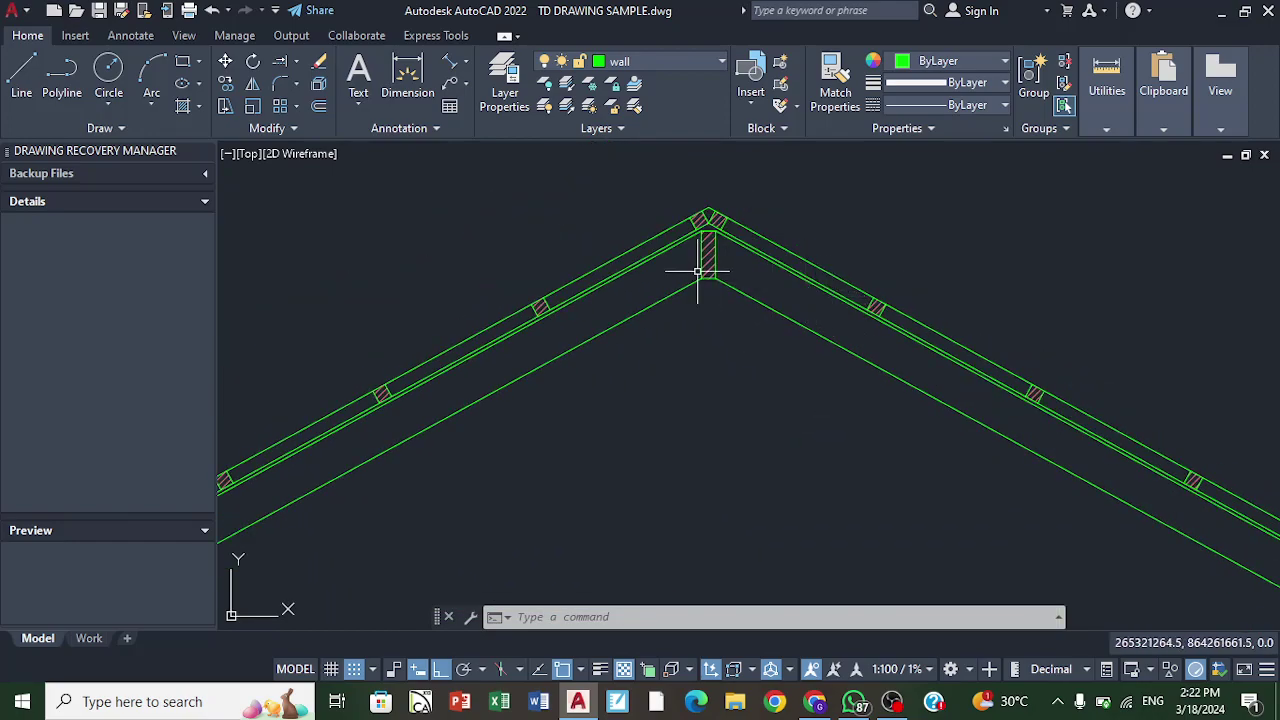
scroll(700, 263, up, 2)
scroll(740, 210, down, 1)
scroll(755, 203, down, 2)
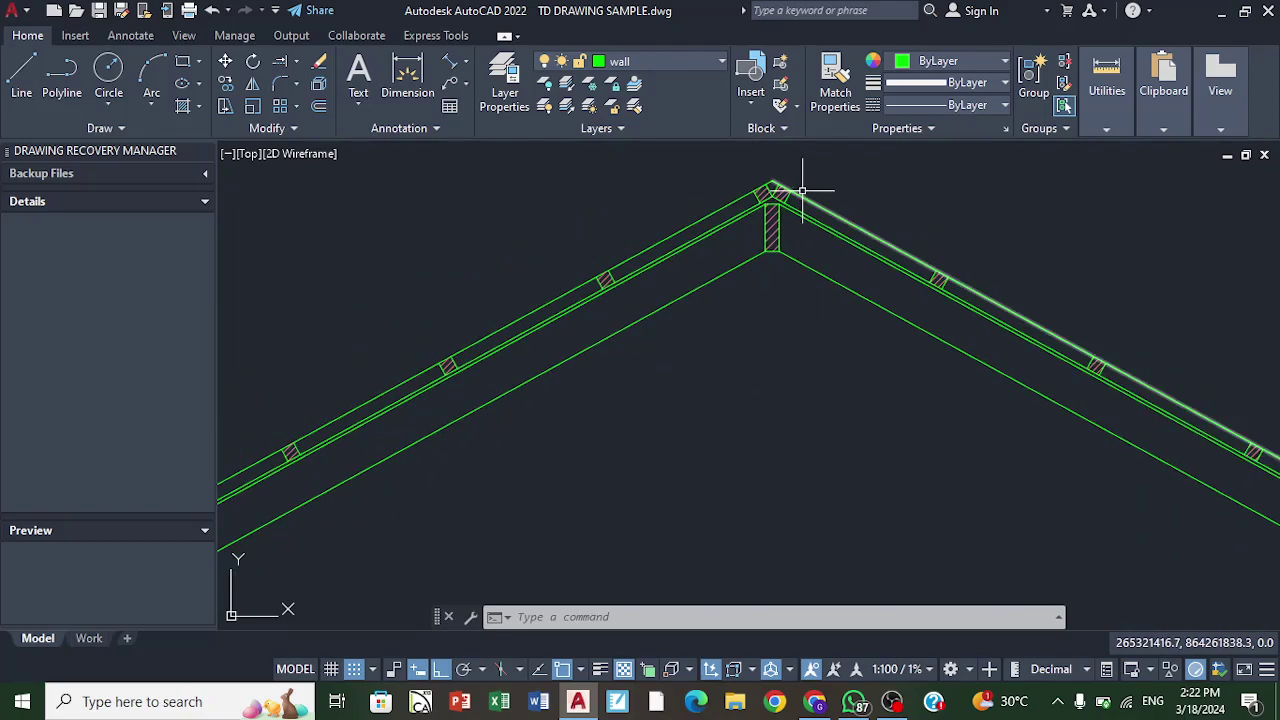
scroll(737, 214, up, 1)
scroll(853, 181, down, 5)
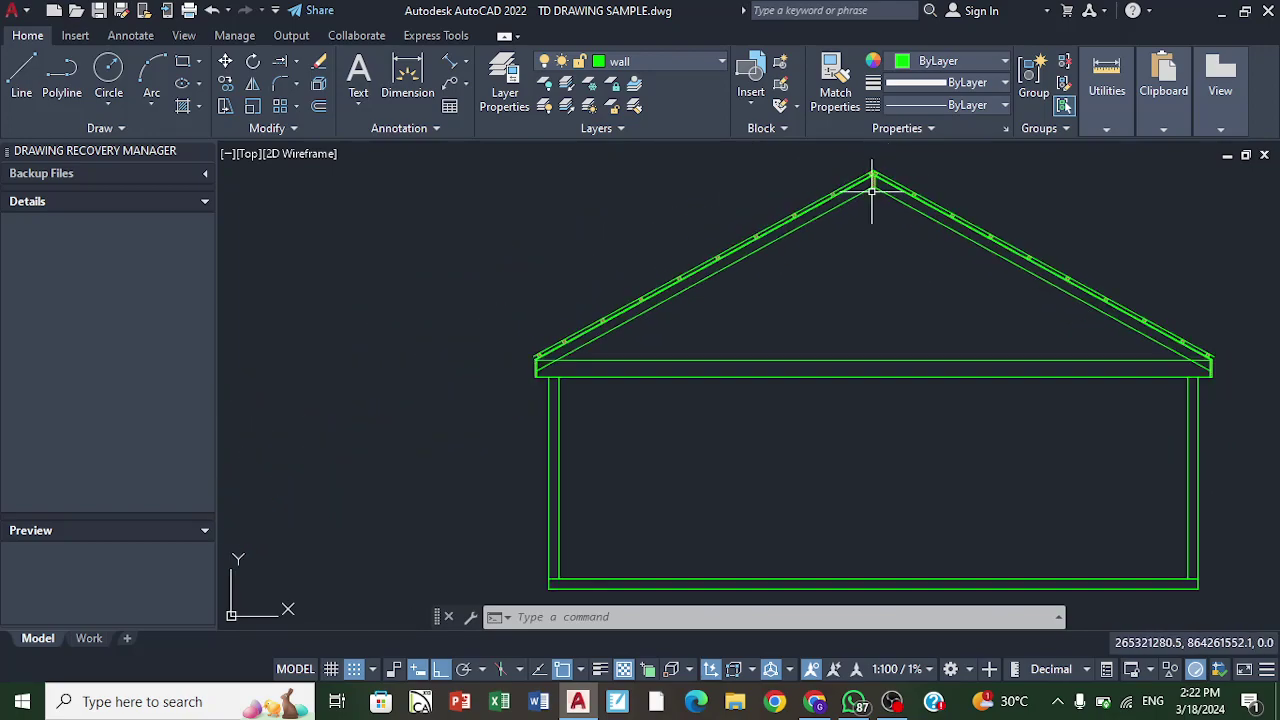
scroll(775, 185, down, 2)
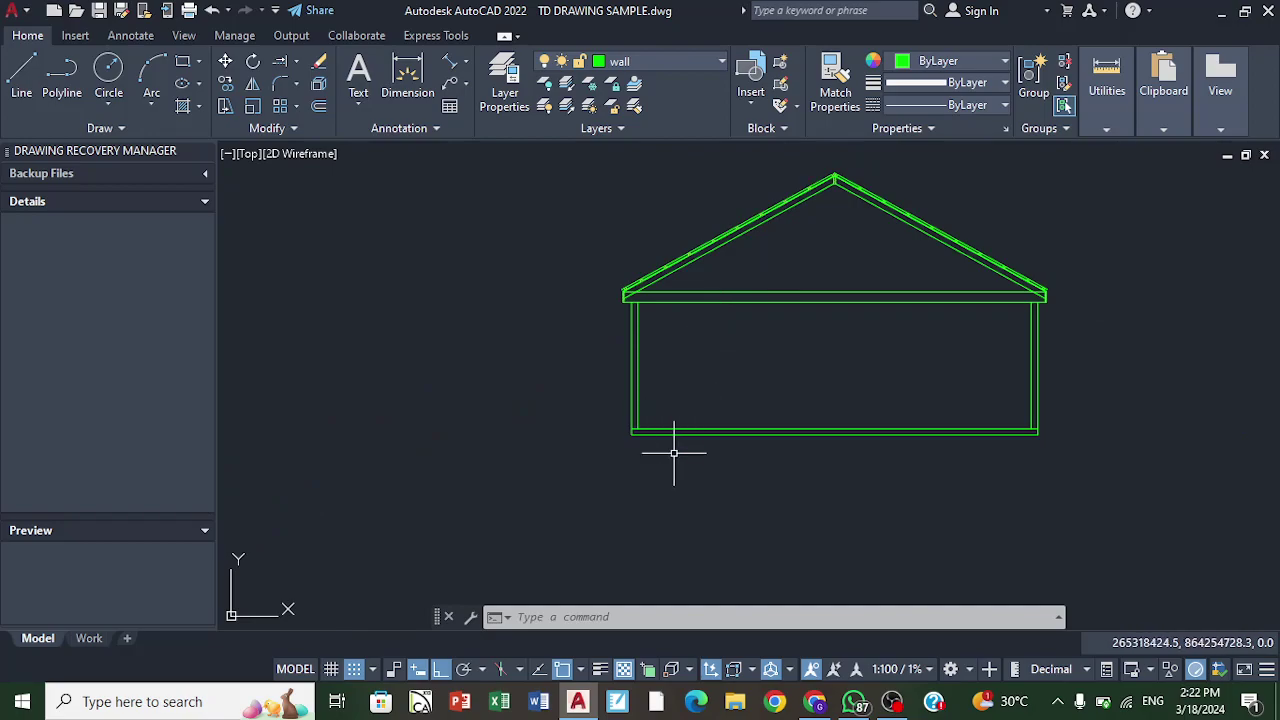
Step: Examine the section's outer walls and the floor slab at their base
scroll(450, 360, down, 1)
scroll(541, 393, up, 1)
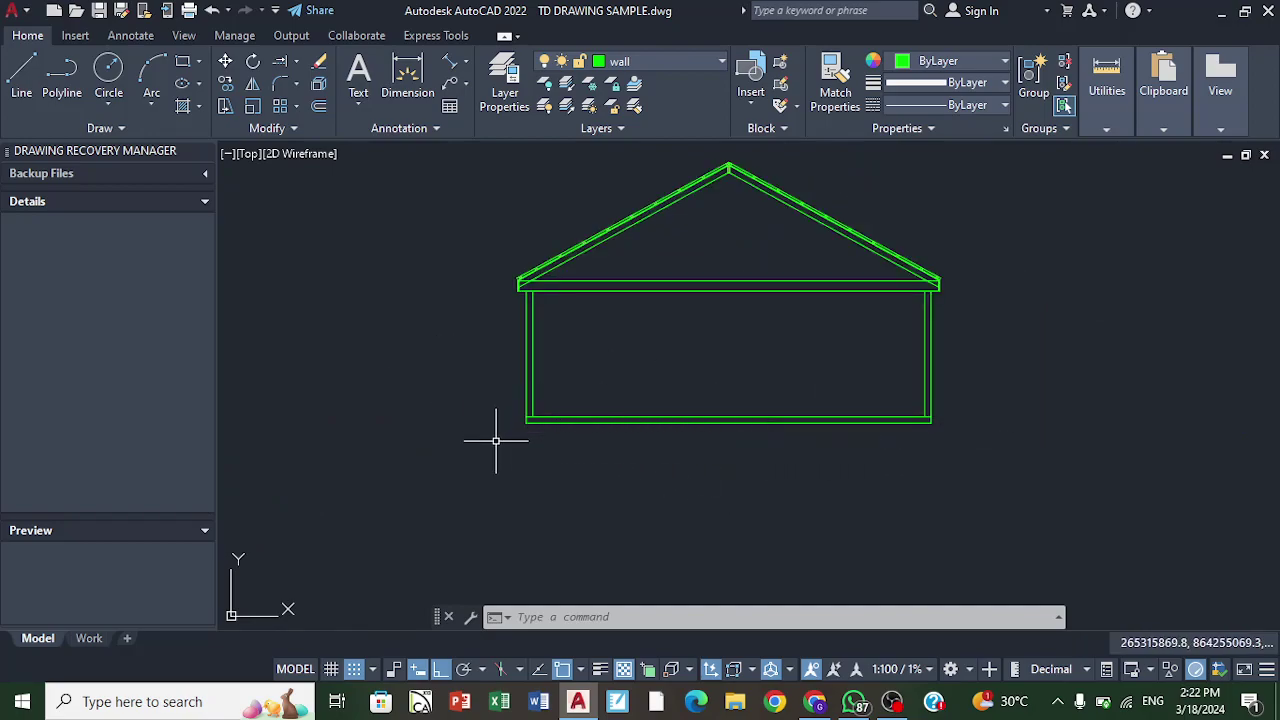
scroll(885, 495, down, 1)
scroll(877, 491, up, 1)
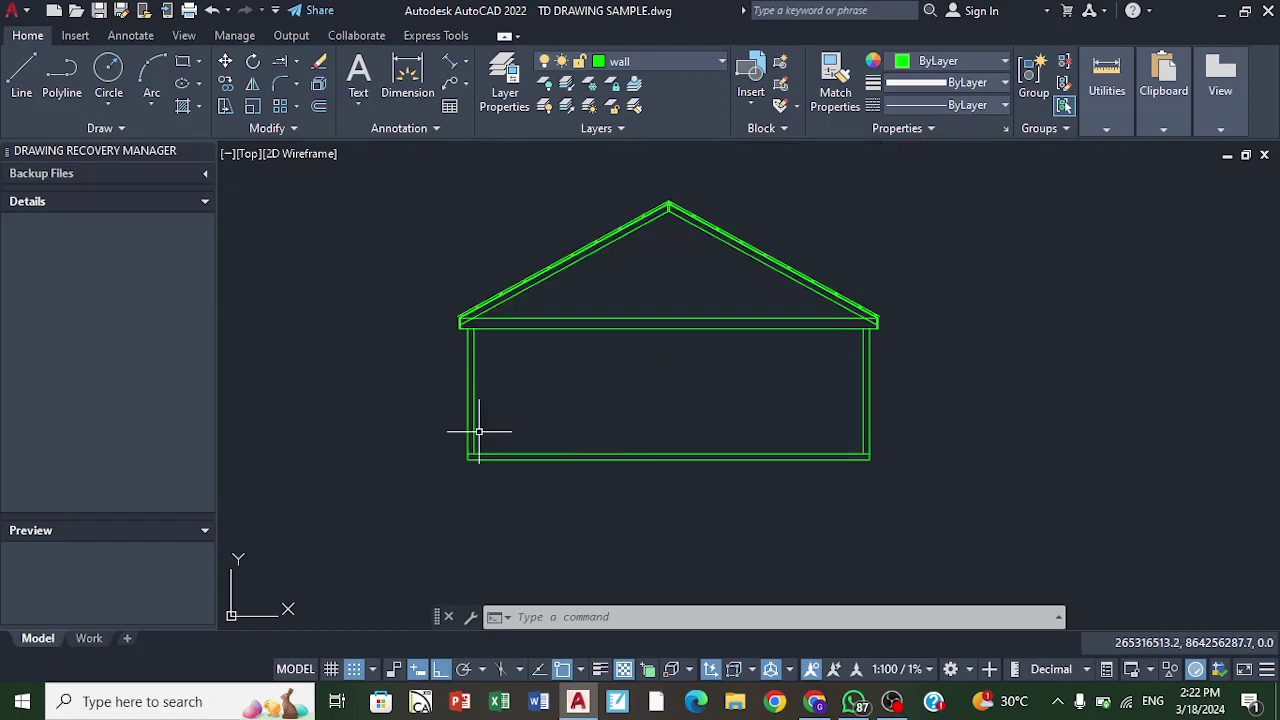
scroll(474, 440, up, 2)
scroll(440, 430, down, 1)
scroll(437, 428, down, 1)
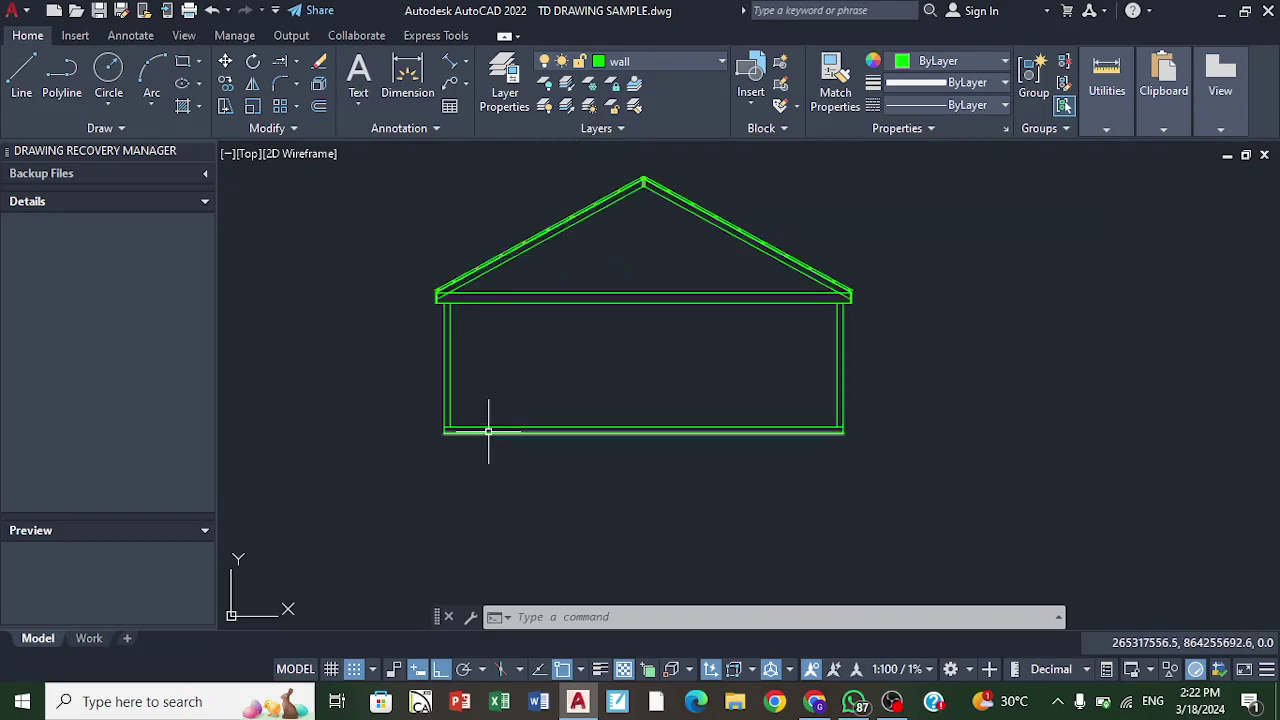
scroll(490, 425, up, 1)
scroll(580, 428, down, 1)
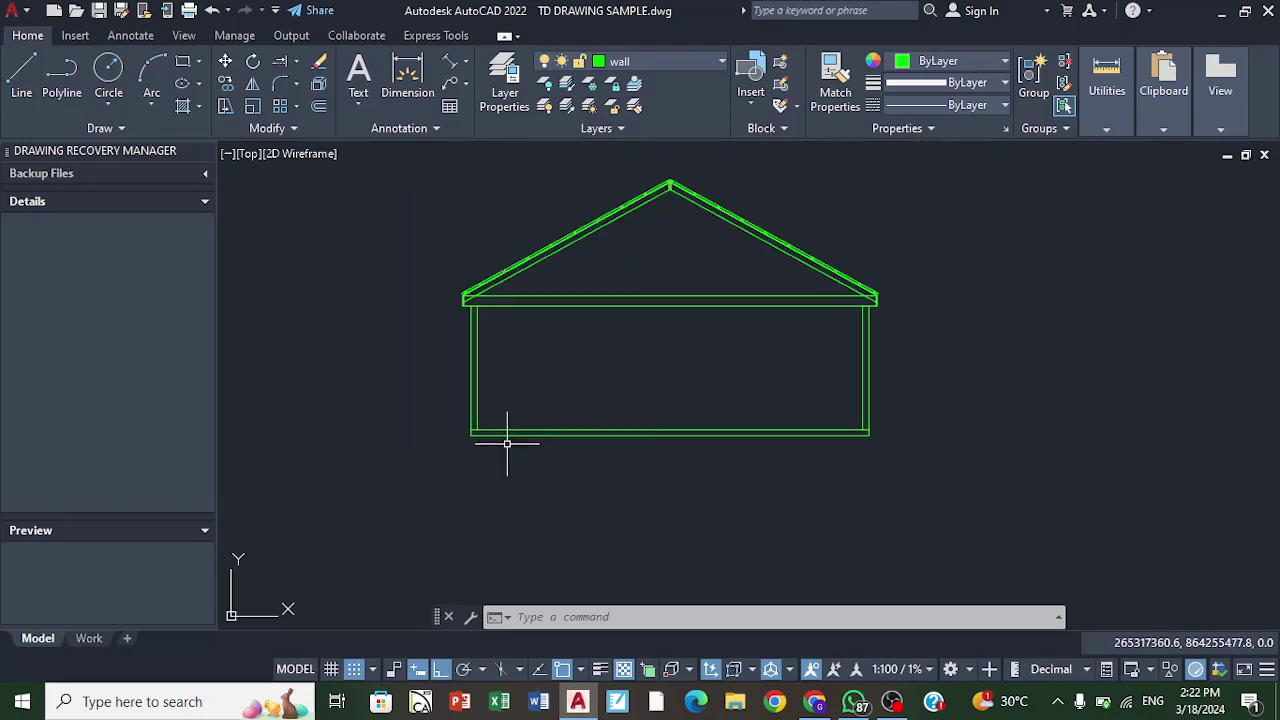
scroll(507, 443, up, 1)
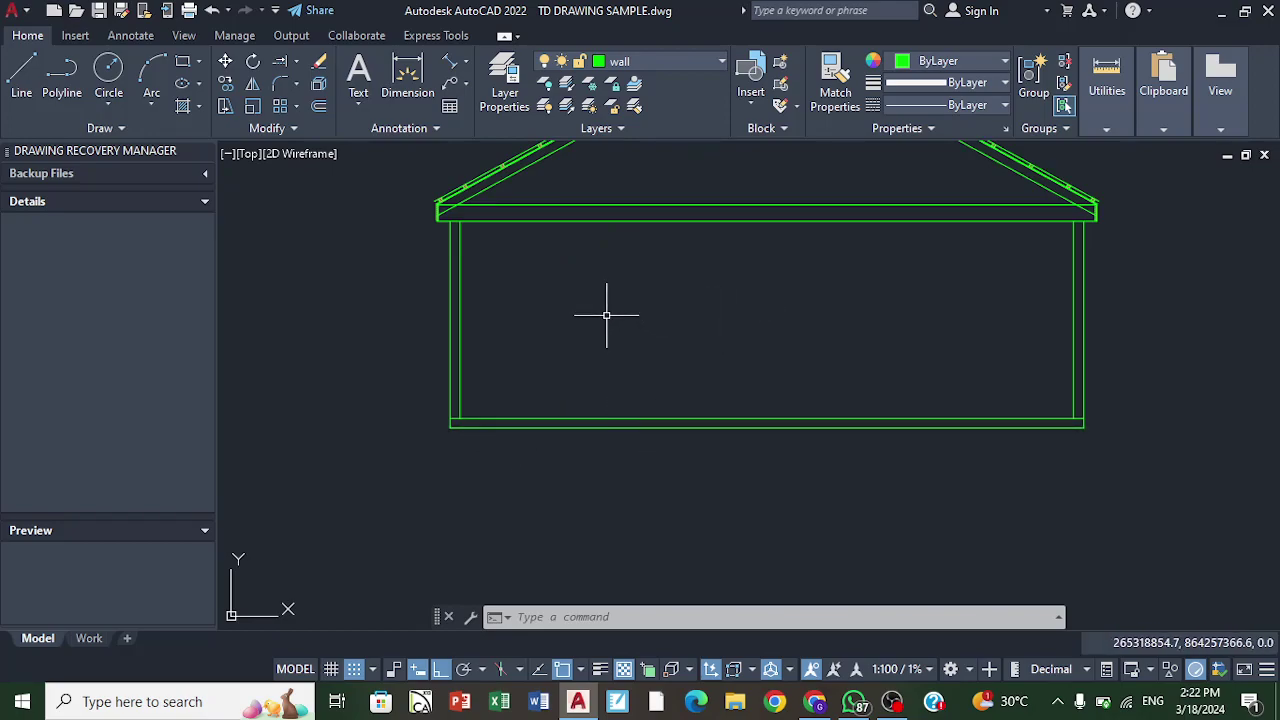
scroll(589, 402, down, 1)
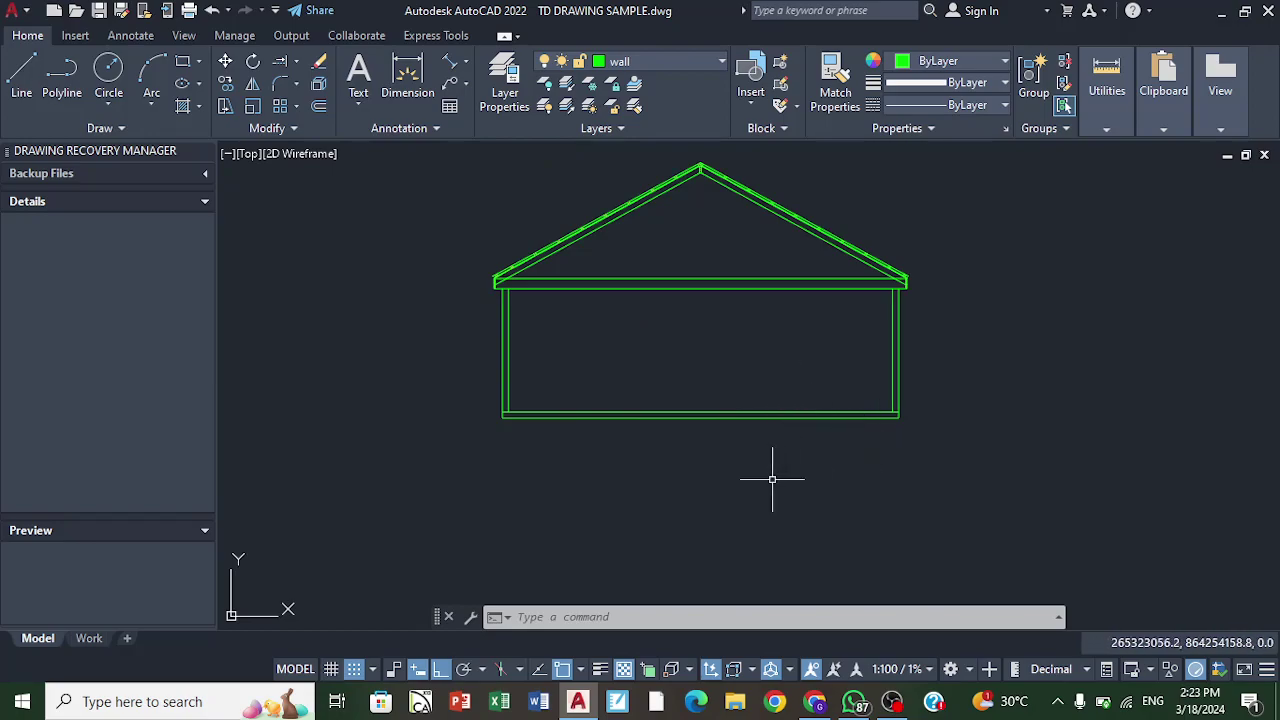
Step: Examine the foundation plan's column footings along gridline E at gridlines 4 and 7 against the section below
scroll(772, 480, down, 5)
scroll(770, 230, up, 6)
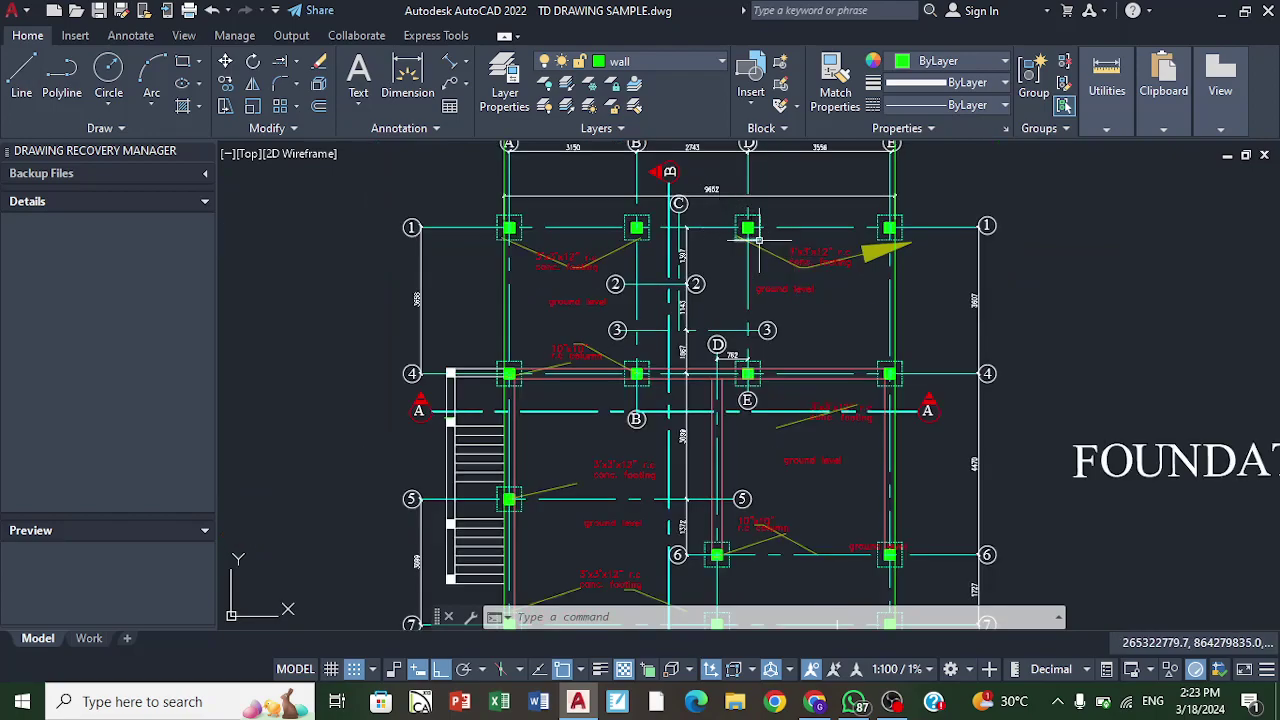
scroll(742, 366, up, 6)
scroll(868, 345, up, 2)
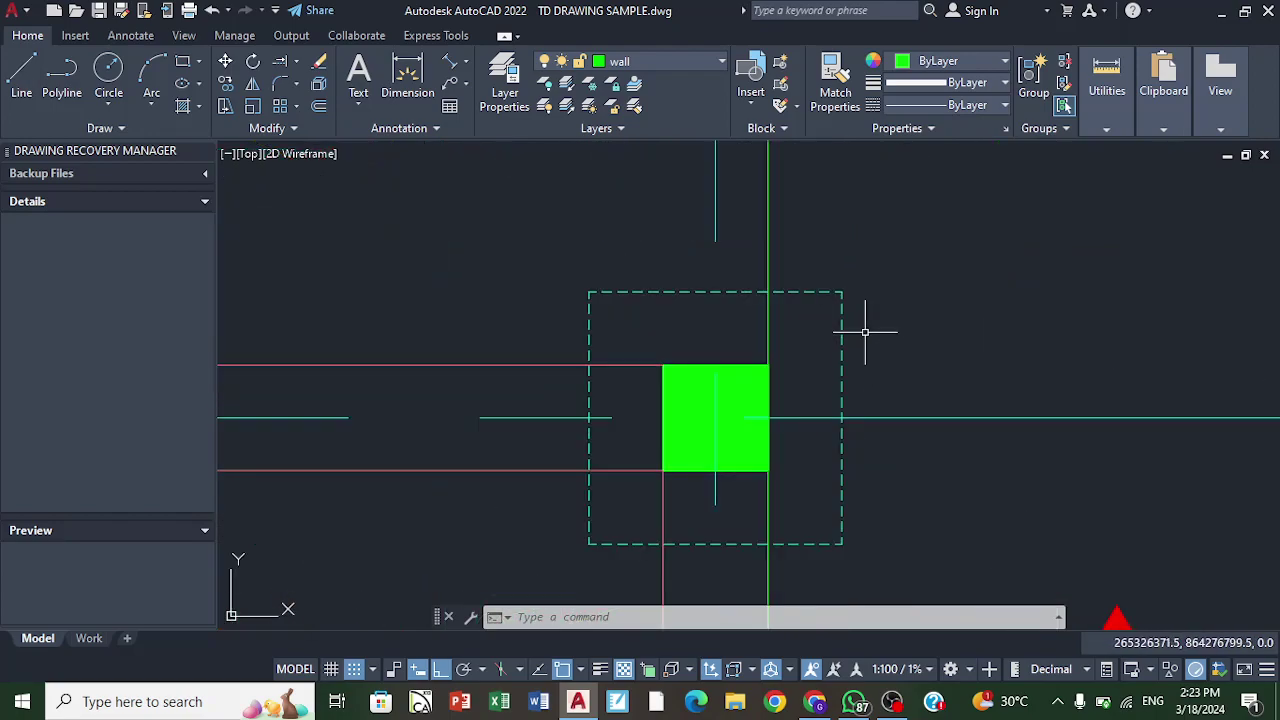
scroll(571, 360, down, 2)
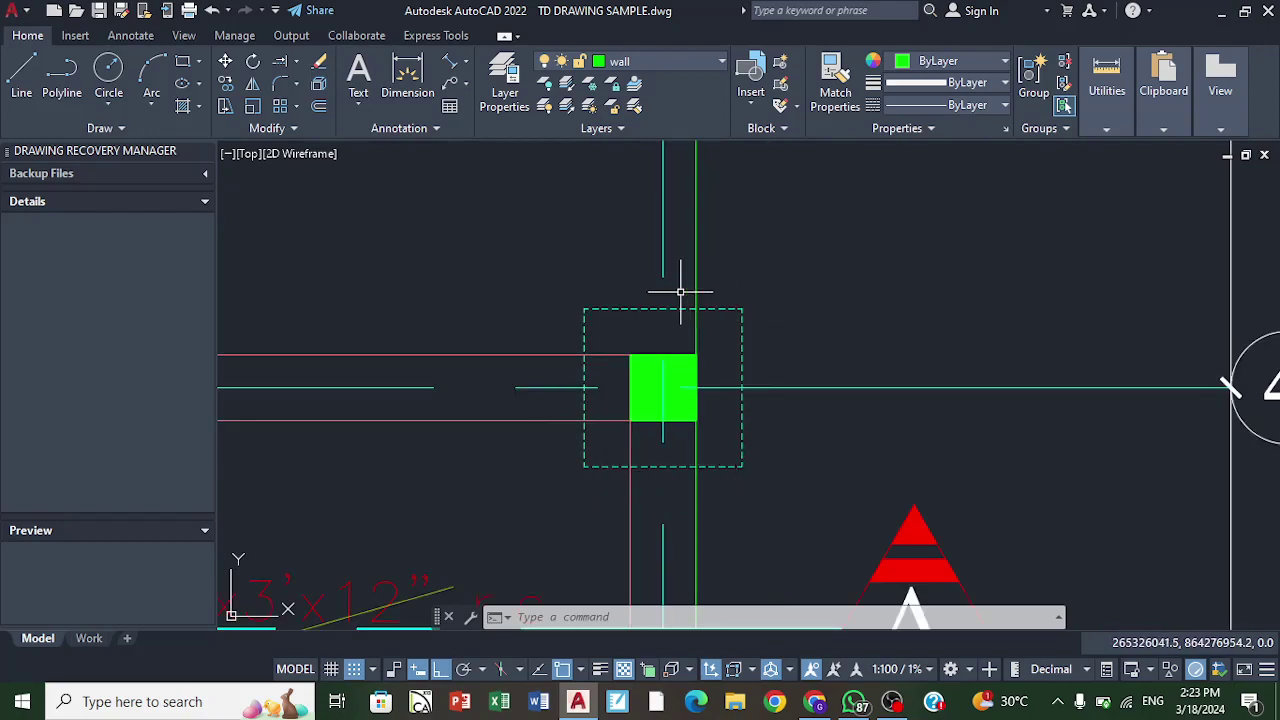
scroll(586, 330, down, 4)
scroll(720, 508, up, 4)
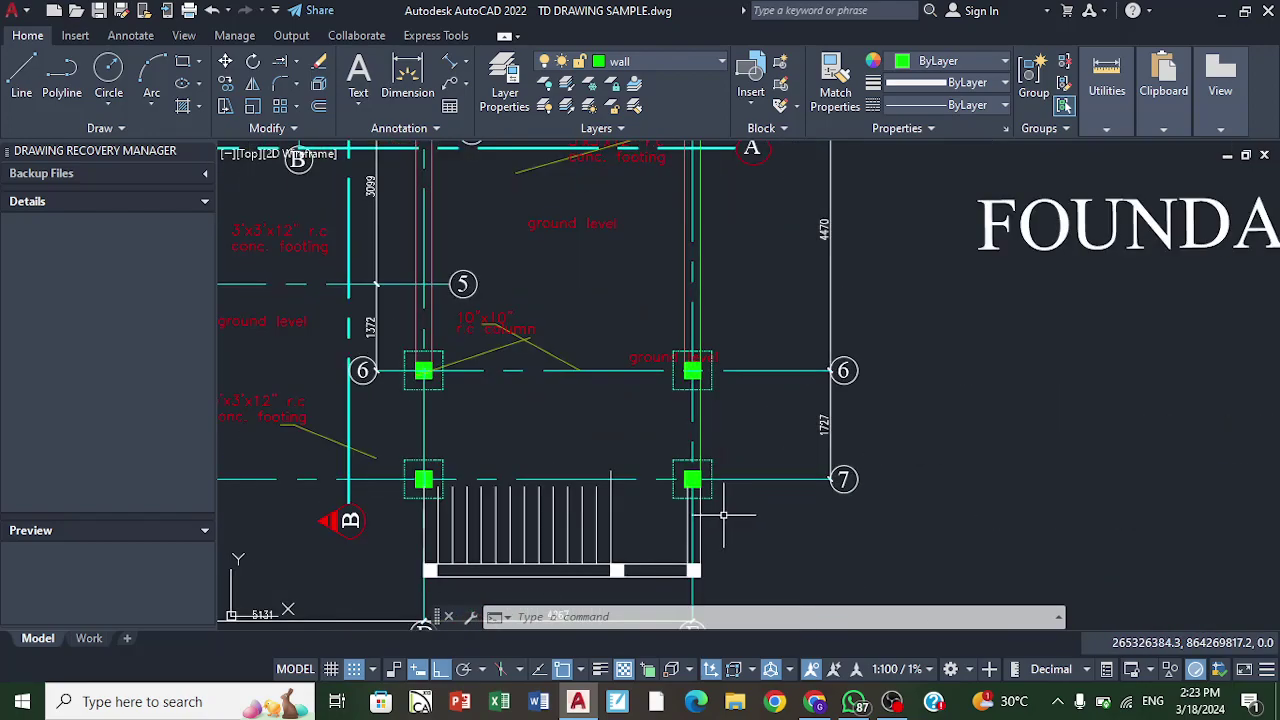
scroll(766, 434, up, 4)
scroll(829, 469, down, 3)
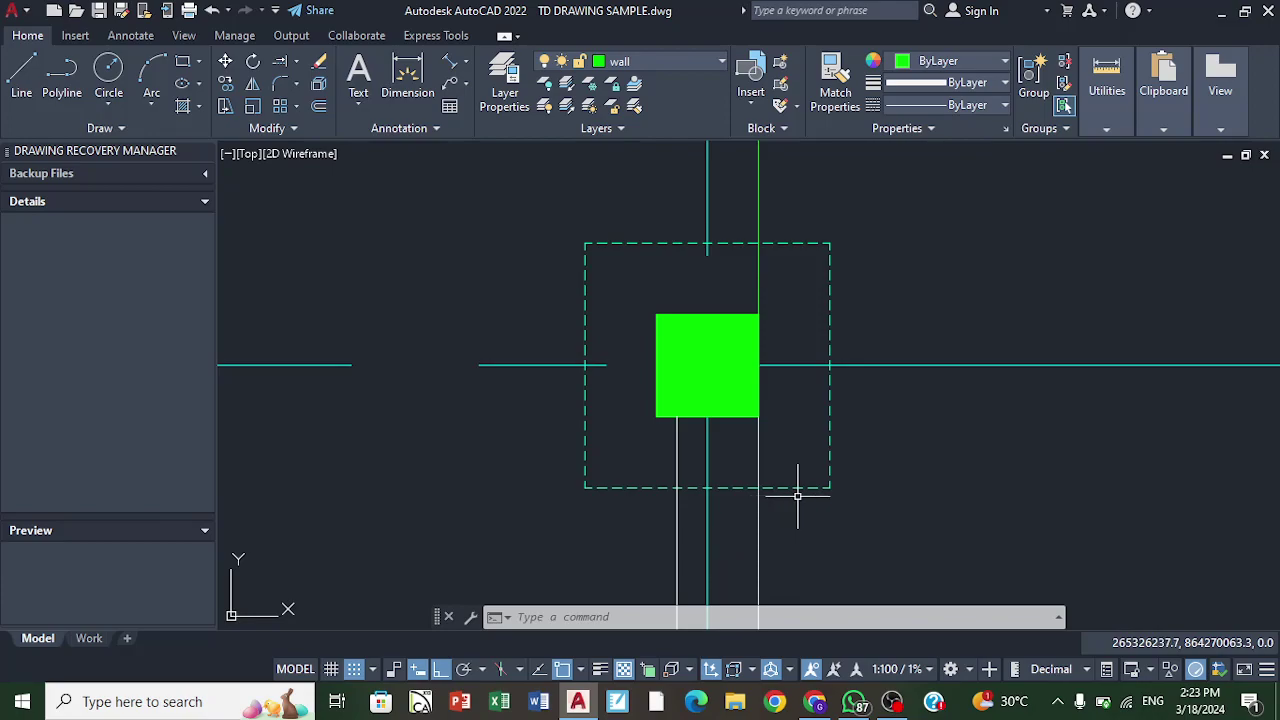
scroll(849, 275, down, 5)
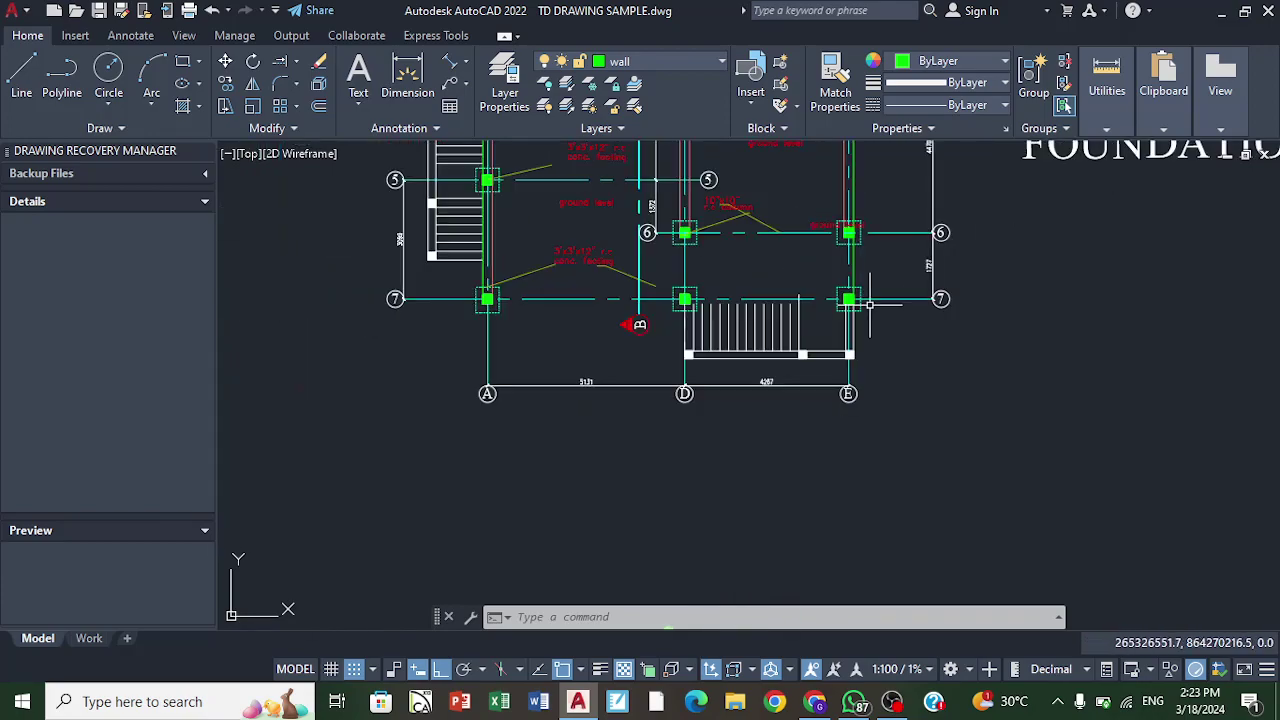
scroll(678, 330, down, 2)
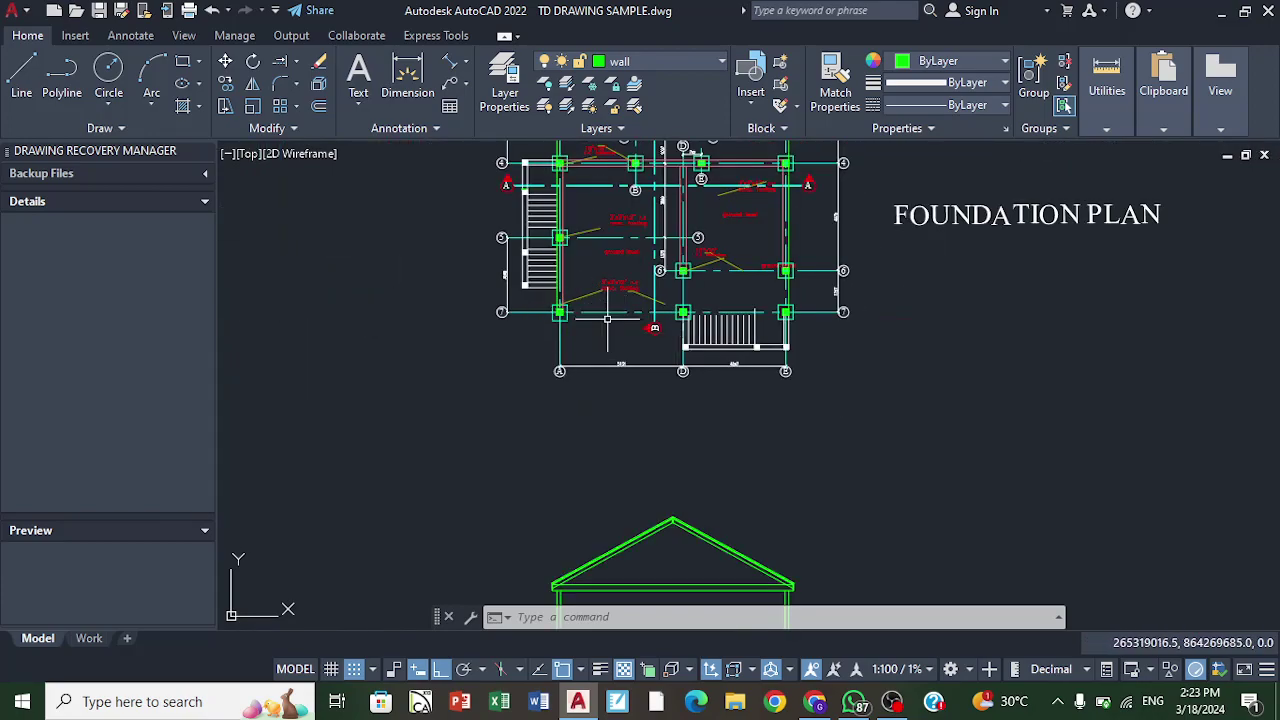
scroll(607, 318, down, 1)
scroll(625, 205, up, 1)
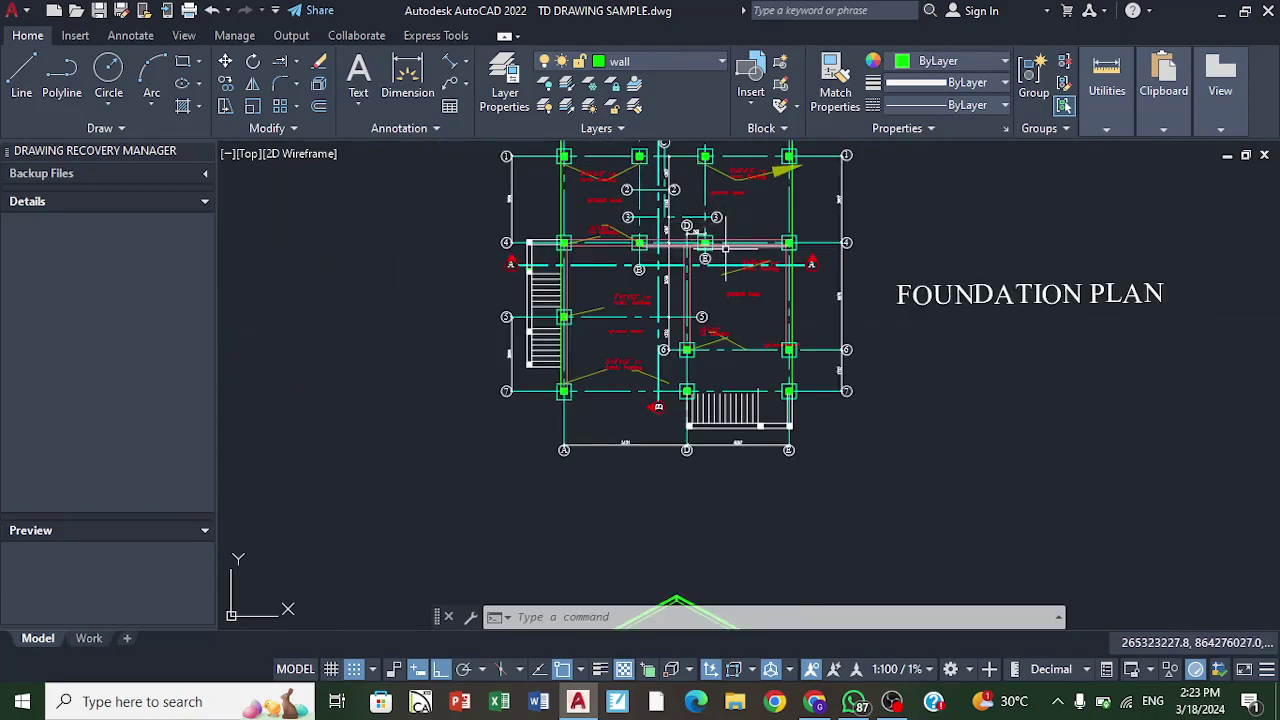
scroll(712, 295, down, 2)
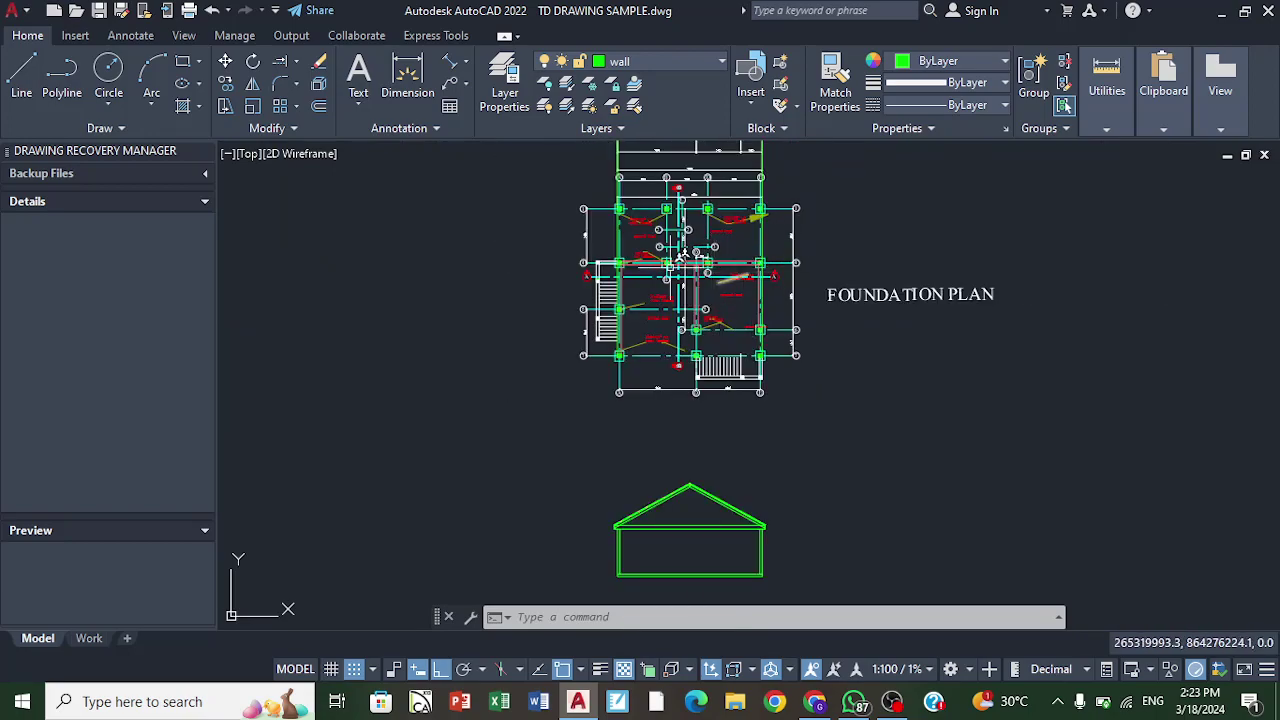
Step: Trace section line A-A across the foundation plan from one marker to the other
scroll(661, 273, up, 3)
scroll(590, 282, up, 3)
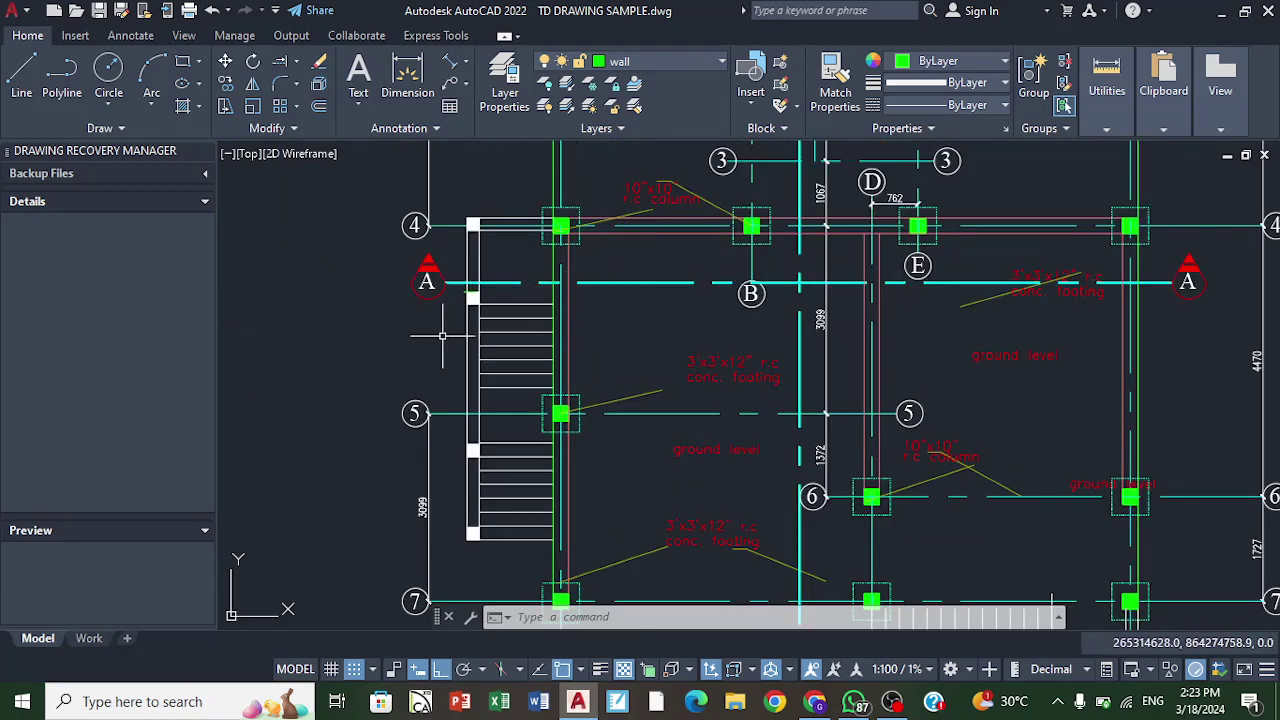
scroll(428, 325, down, 2)
scroll(798, 282, up, 2)
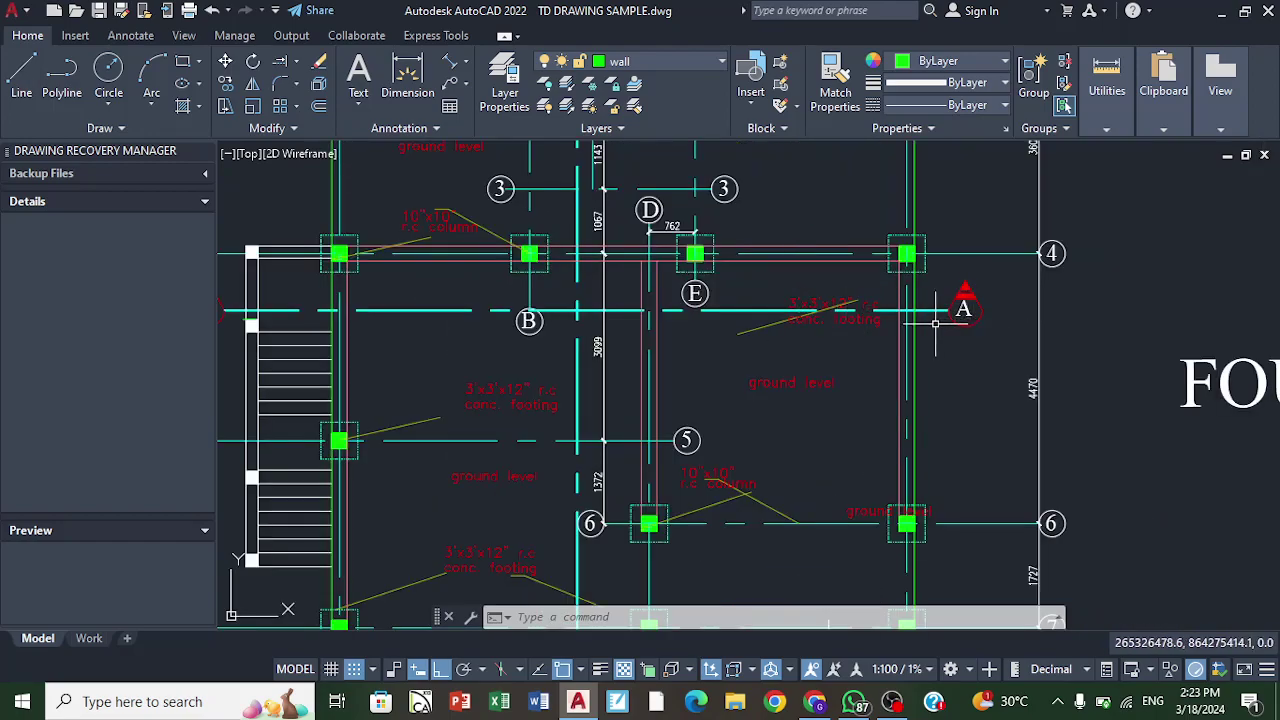
scroll(935, 300, up, 3)
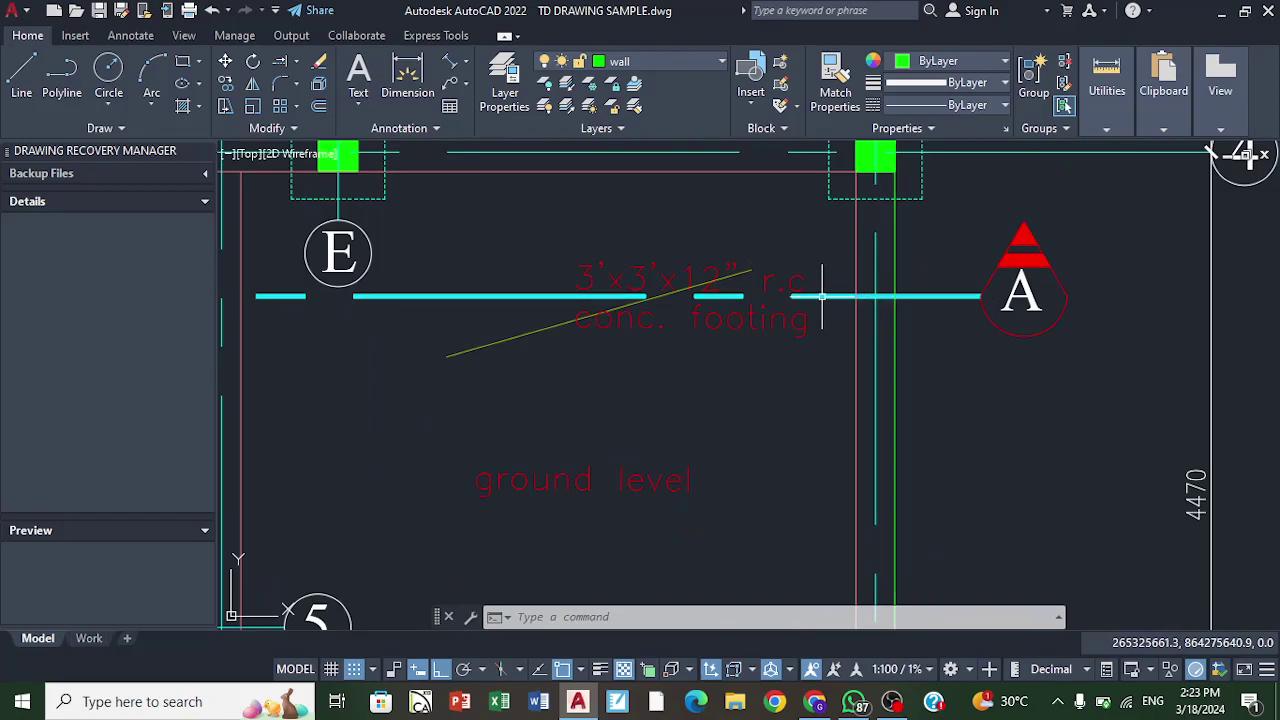
scroll(1083, 315, down, 2)
scroll(1000, 307, down, 2)
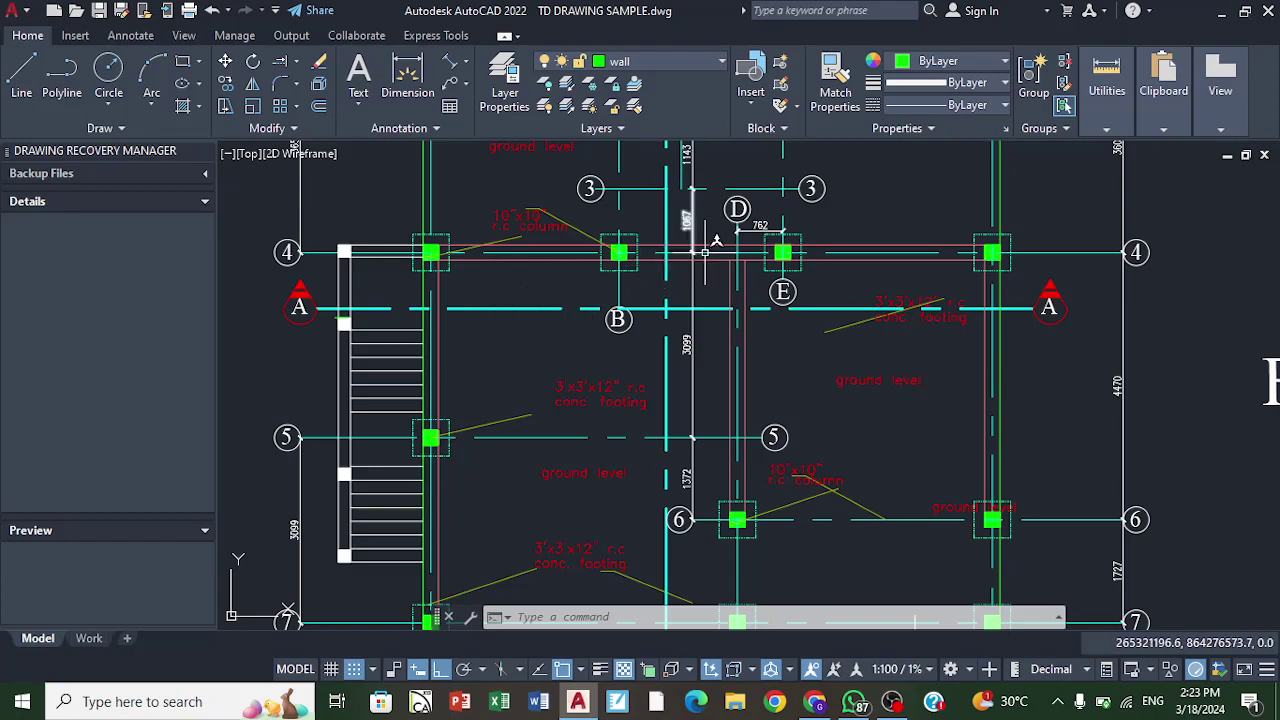
Step: Examine the columns and footings along gridline 4 and the side staircase crossed by section line A-A
scroll(519, 222, up, 3)
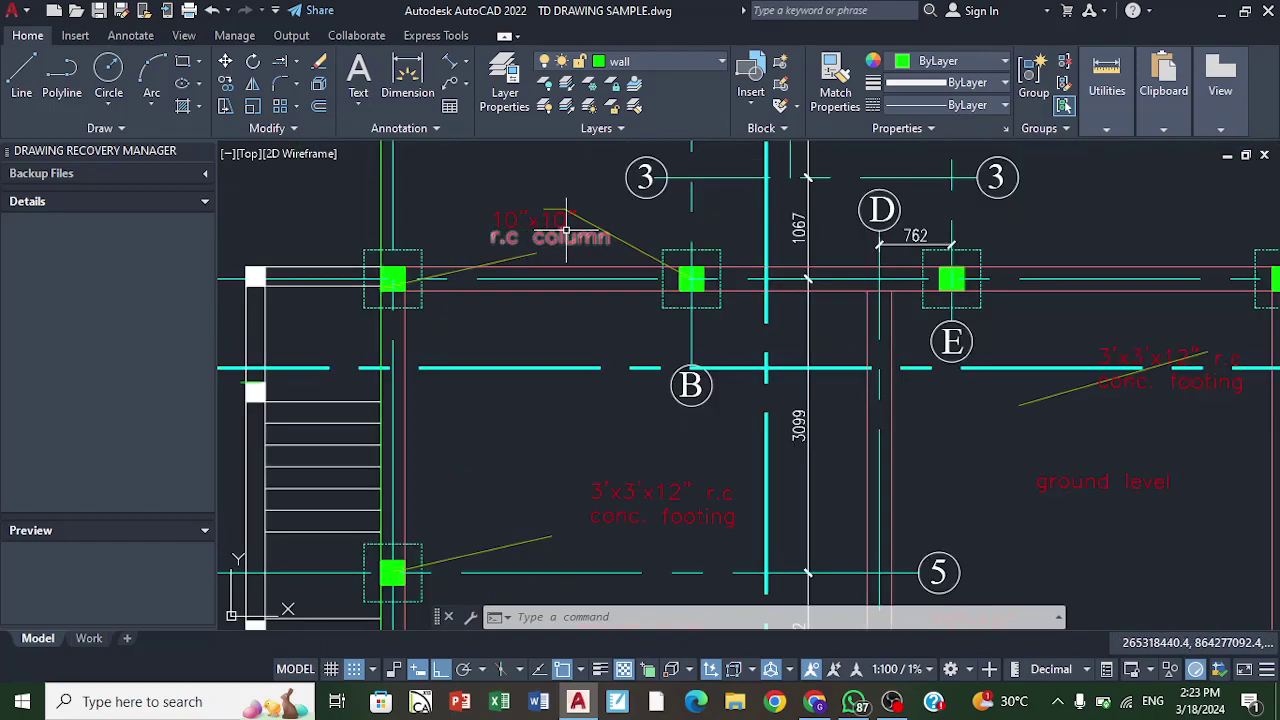
scroll(573, 224, down, 2)
scroll(636, 254, up, 2)
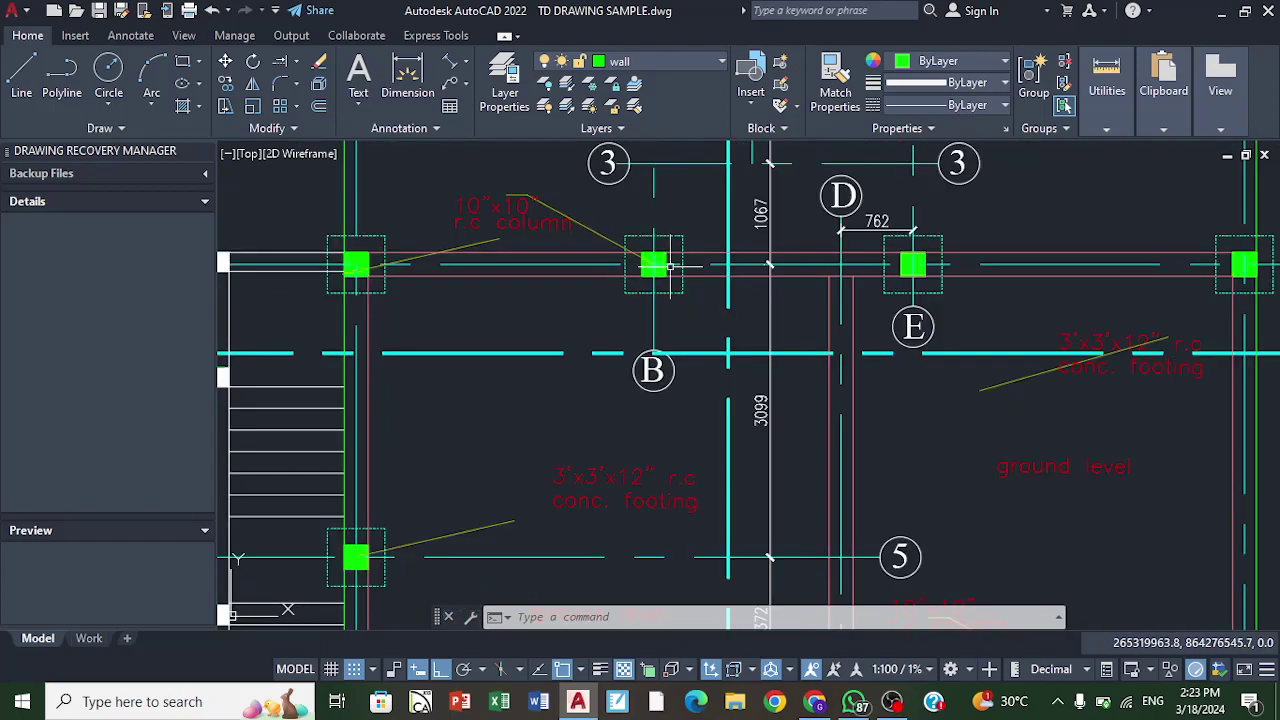
scroll(822, 284, down, 2)
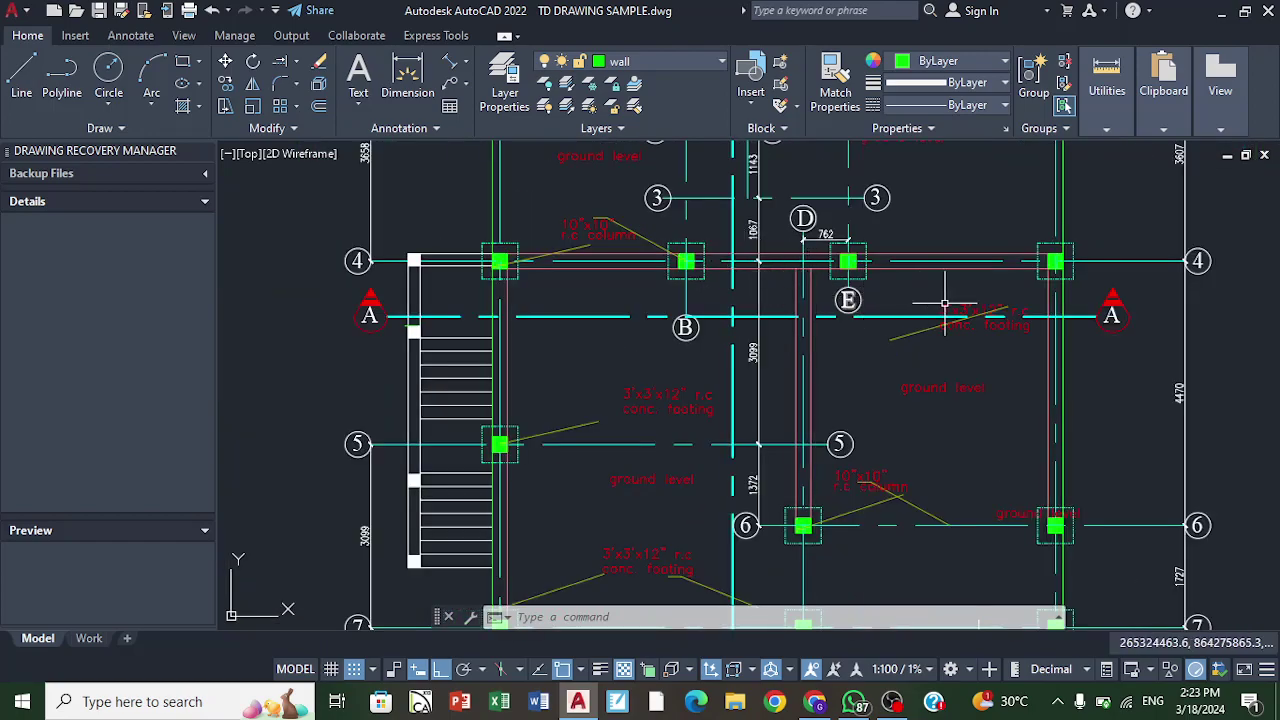
scroll(1058, 283, up, 2)
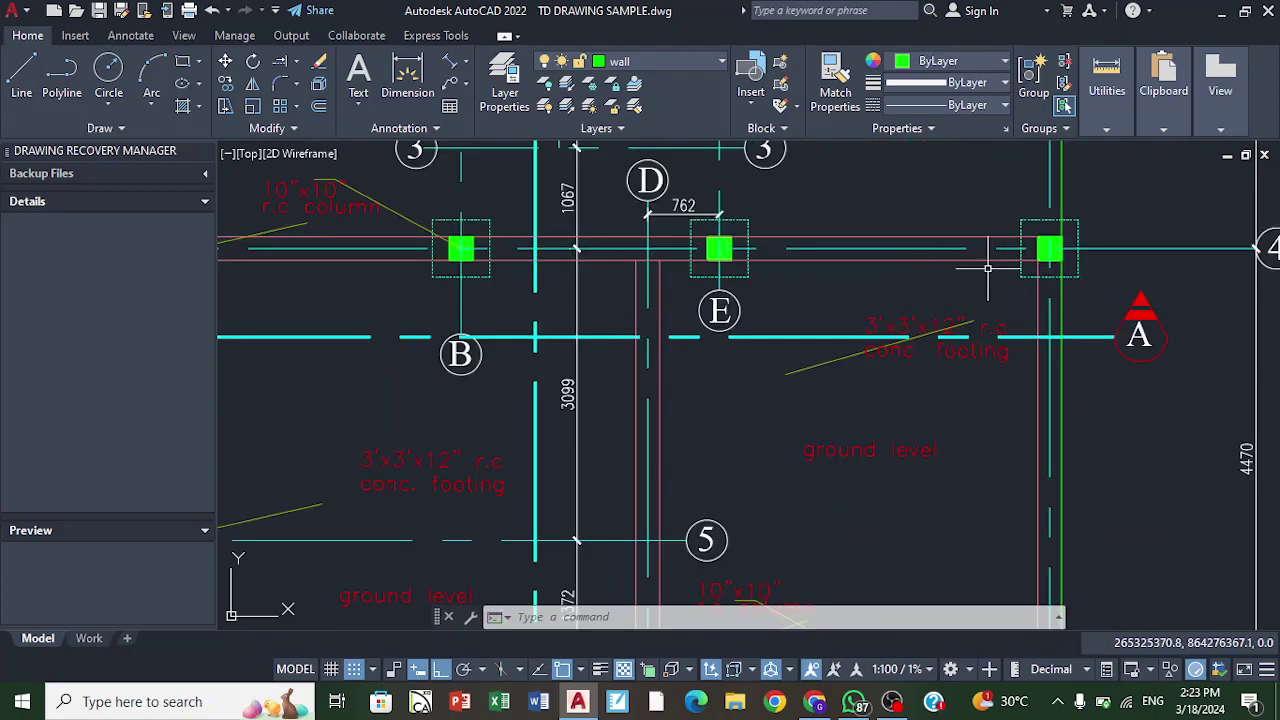
scroll(858, 278, down, 2)
scroll(664, 281, down, 2)
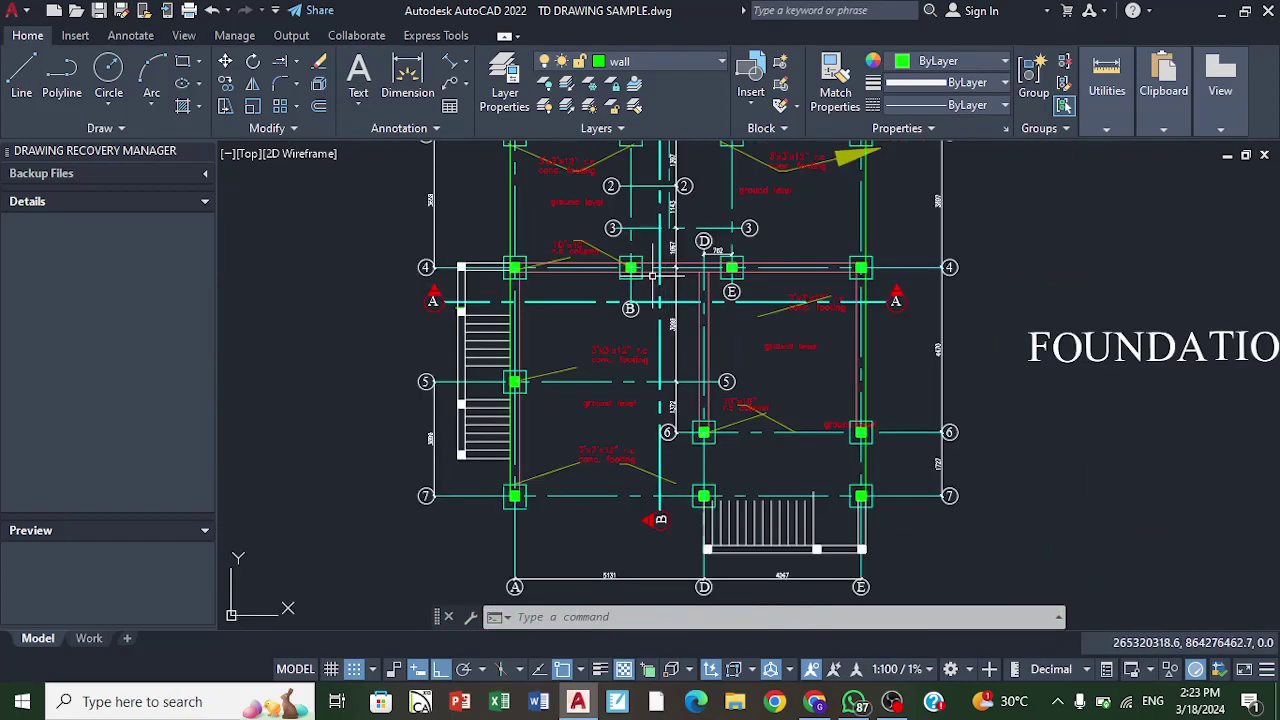
scroll(652, 276, down, 2)
scroll(606, 287, up, 6)
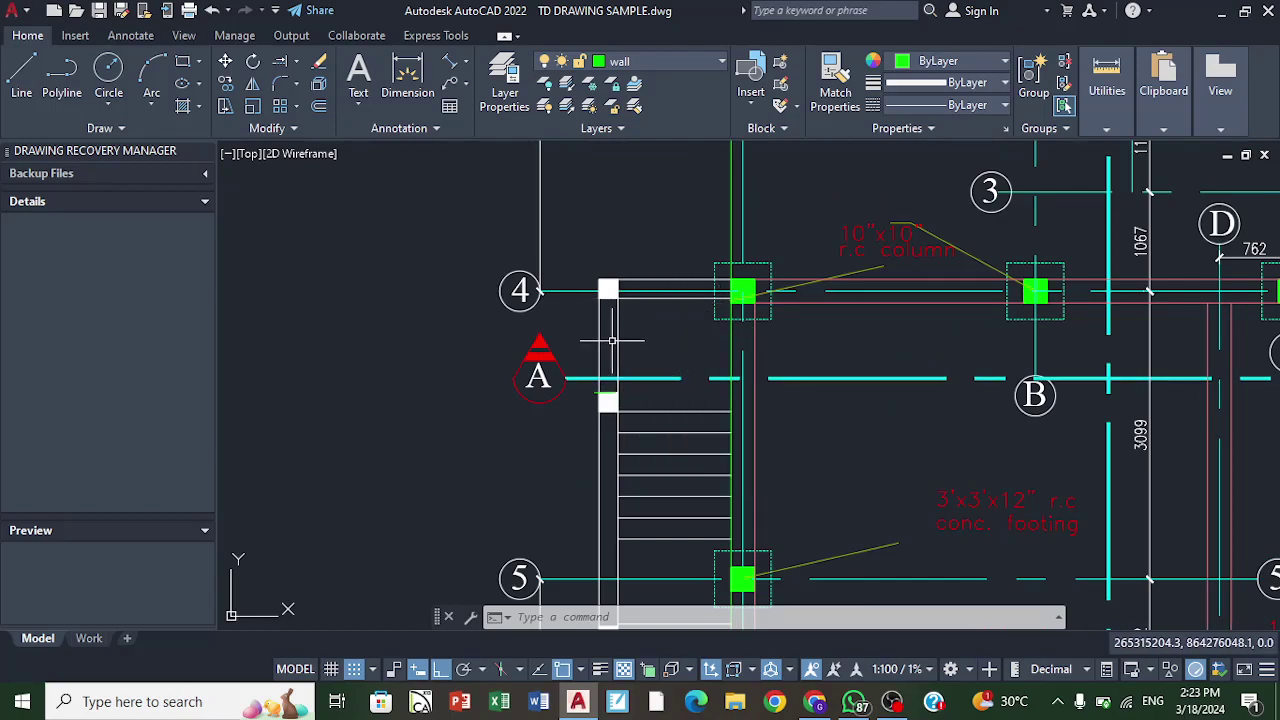
scroll(610, 334, down, 1)
scroll(620, 348, up, 3)
scroll(590, 318, down, 2)
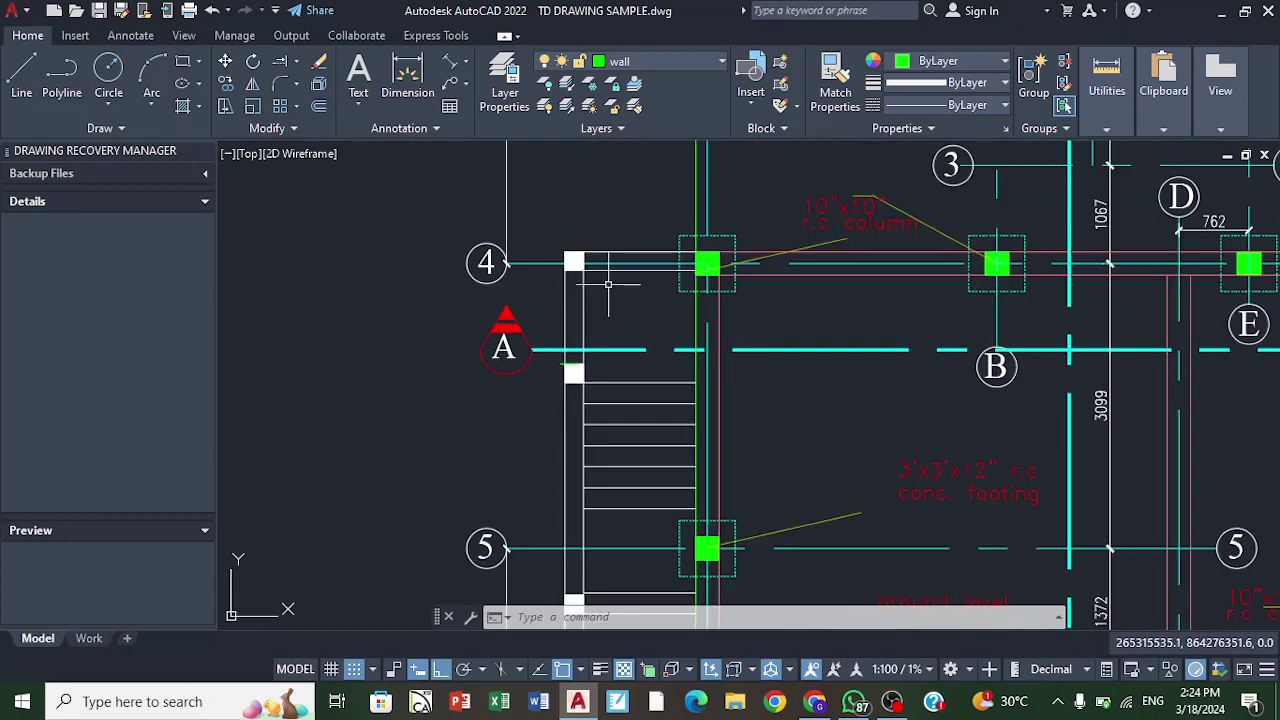
Step: Offset the underside line of the section's floor slab 250 downward
scroll(604, 284, down, 5)
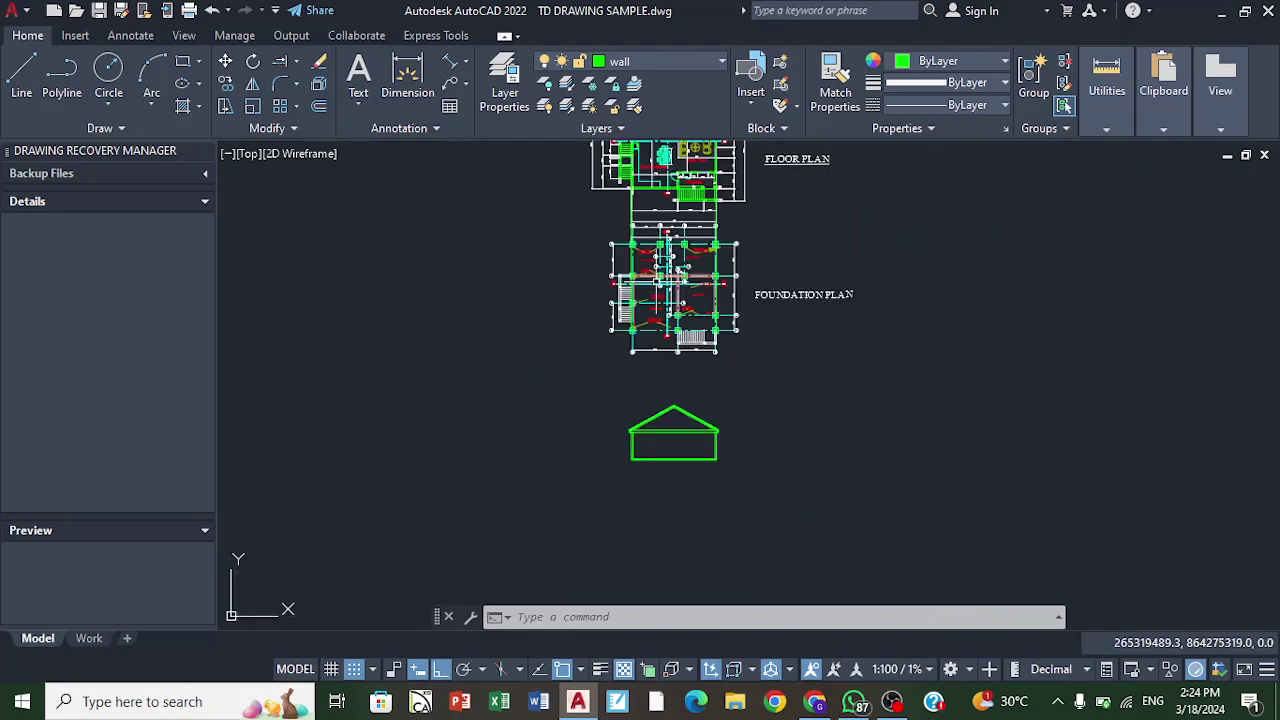
scroll(638, 469, up, 5)
scroll(600, 490, up, 4)
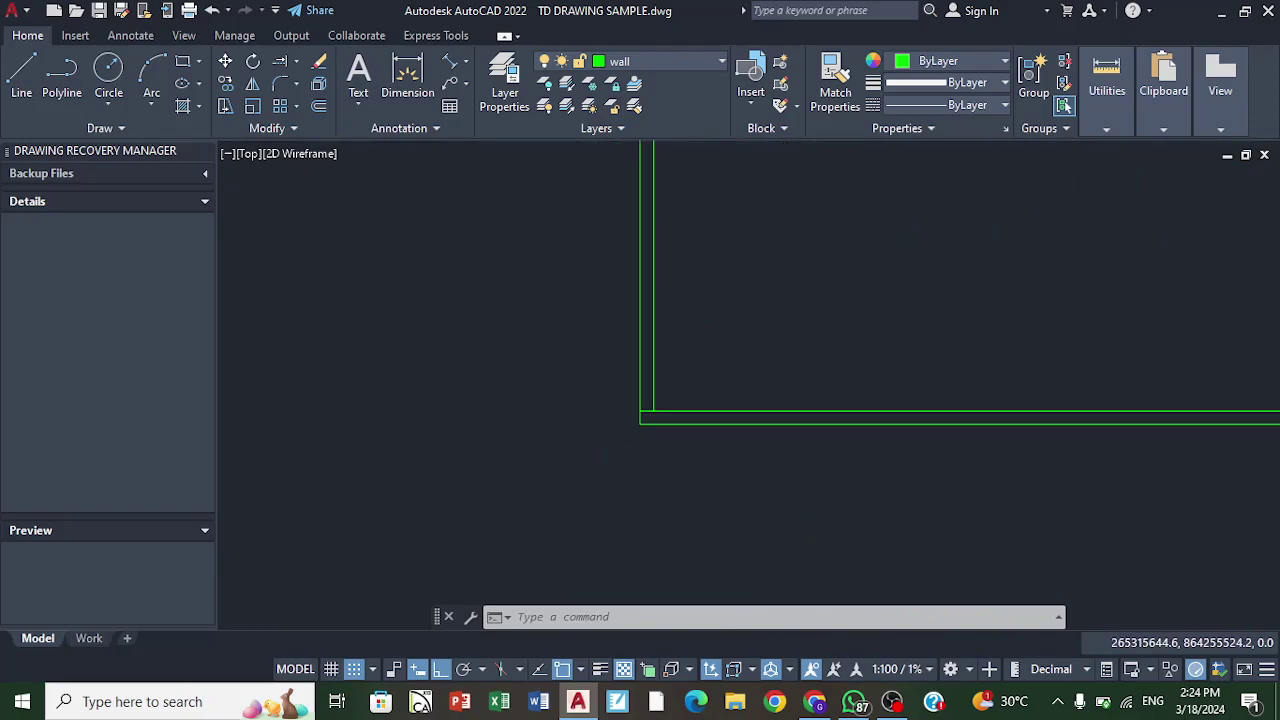
scroll(640, 420, down, 3)
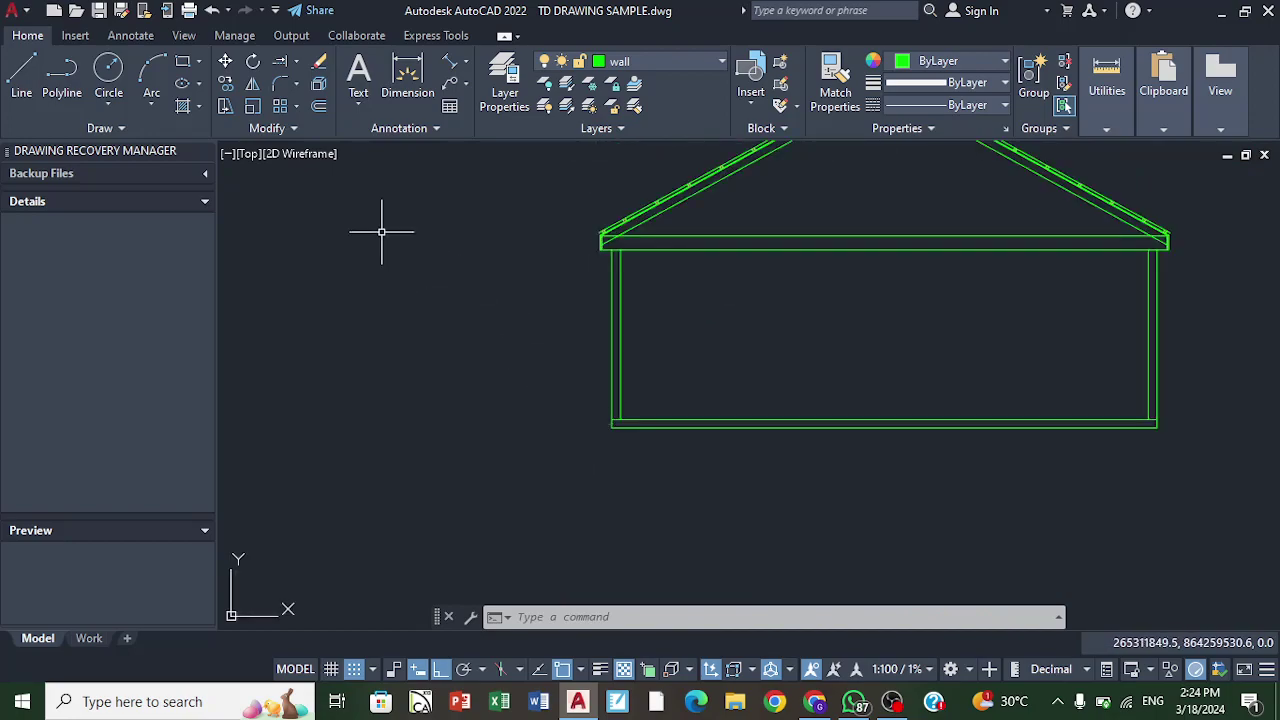
click(319, 107)
text(250)
key(Return)
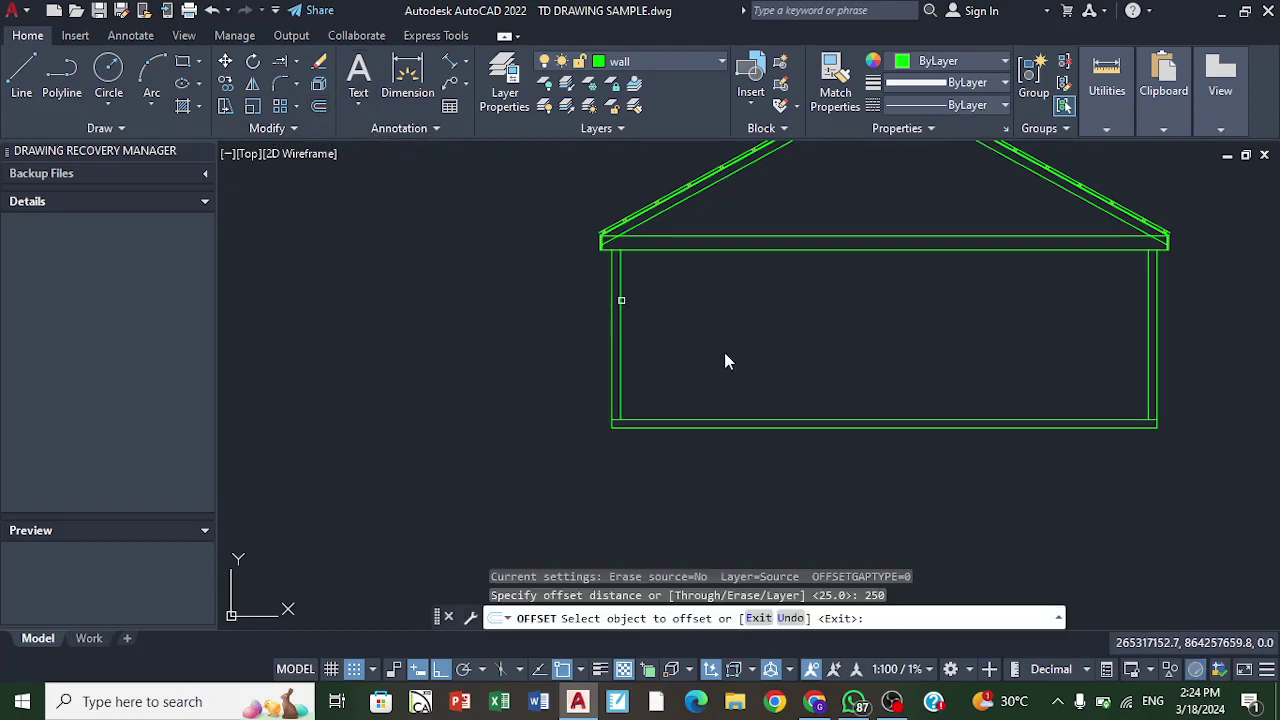
click(748, 428)
click(716, 456)
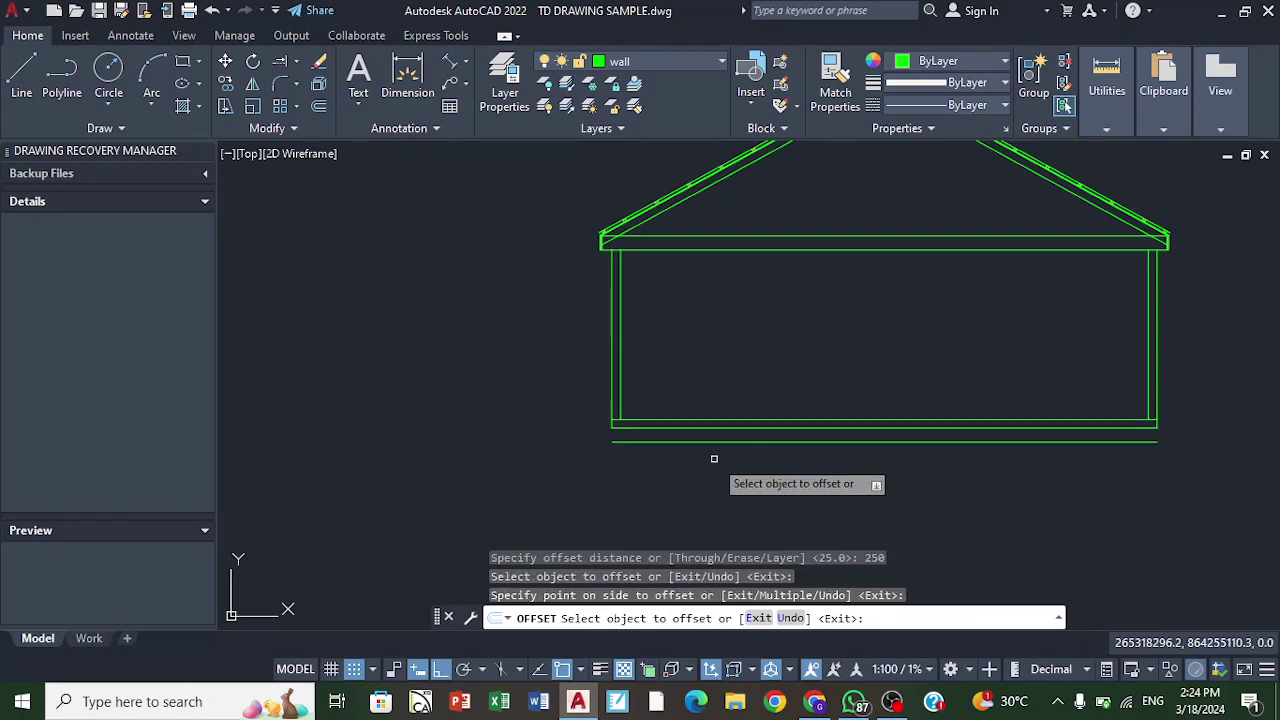
Step: Examine the foundation plan's side staircase and the columns between gridlines 4 and 7 in relation to the section below
scroll(700, 330, down, 6)
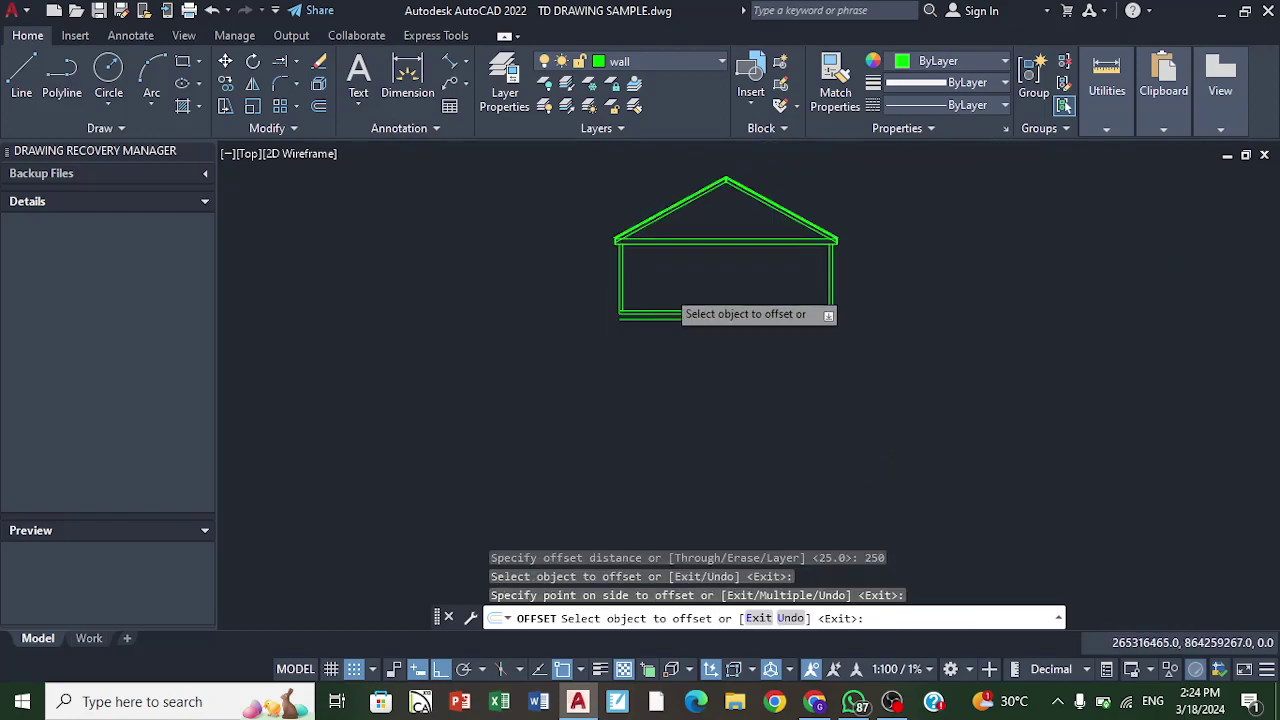
scroll(716, 282, up, 6)
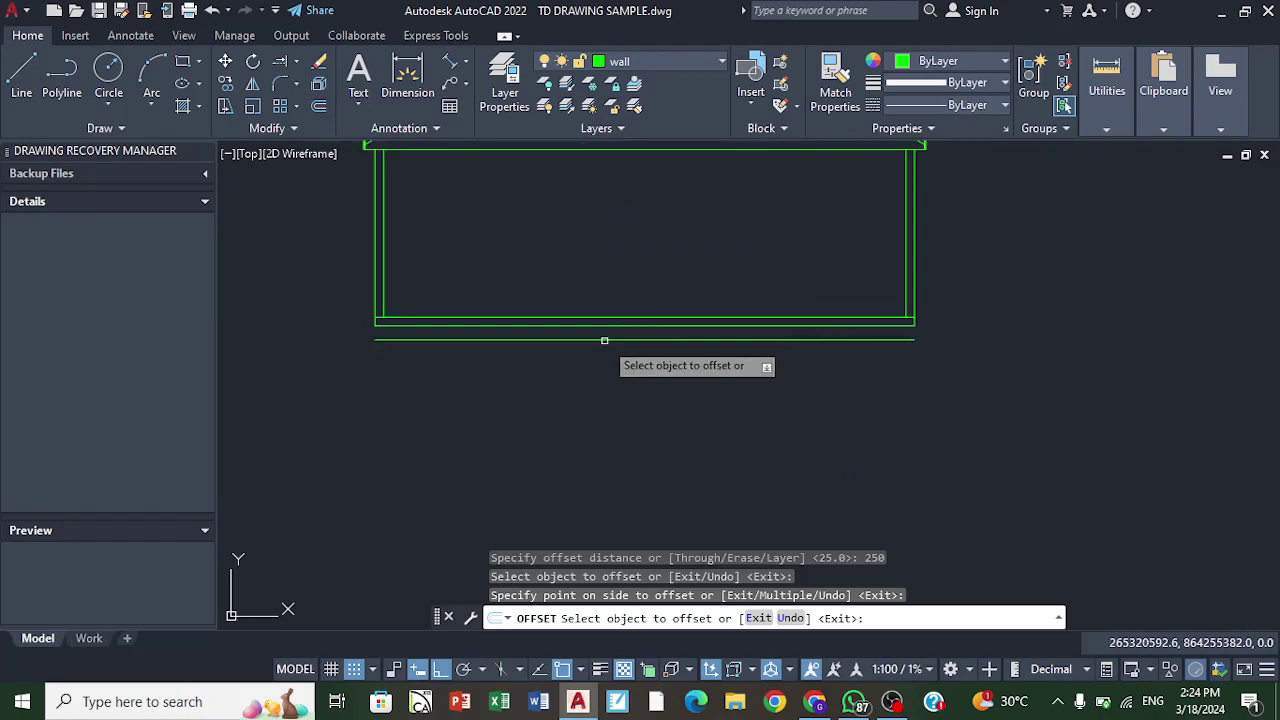
scroll(740, 400, down, 6)
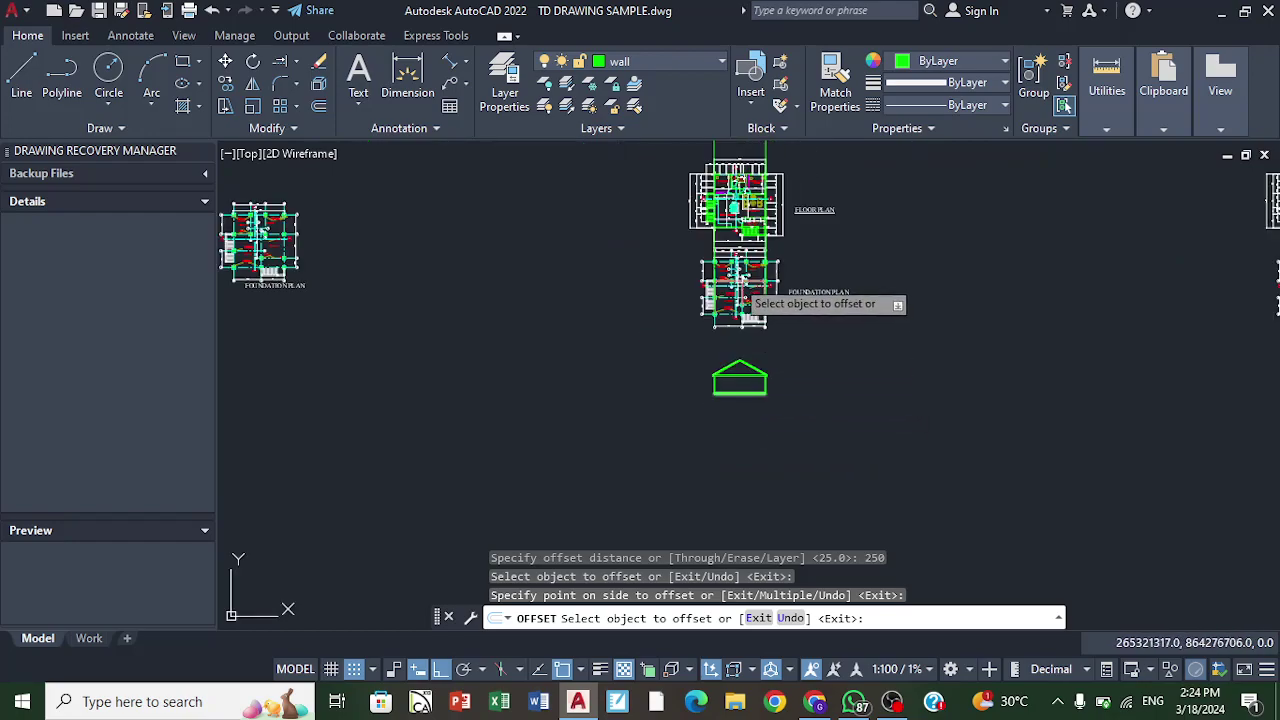
scroll(700, 285, up, 4)
scroll(651, 283, up, 2)
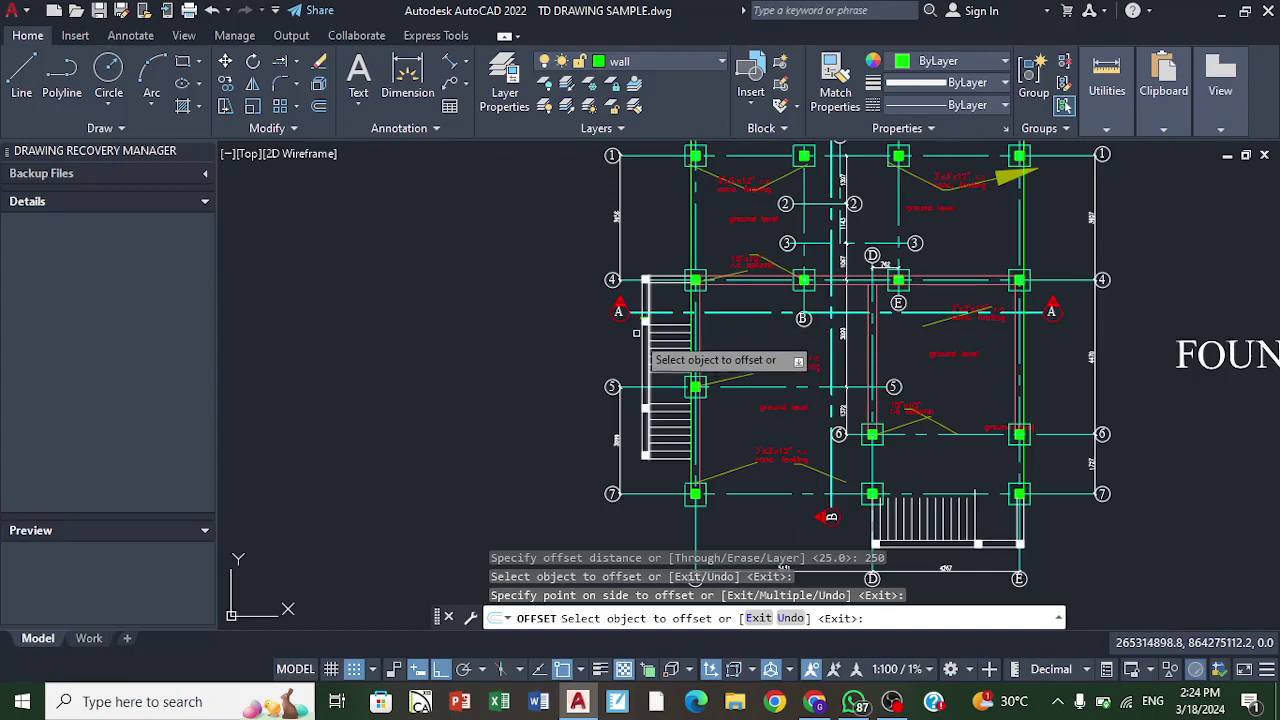
scroll(685, 390, up, 2)
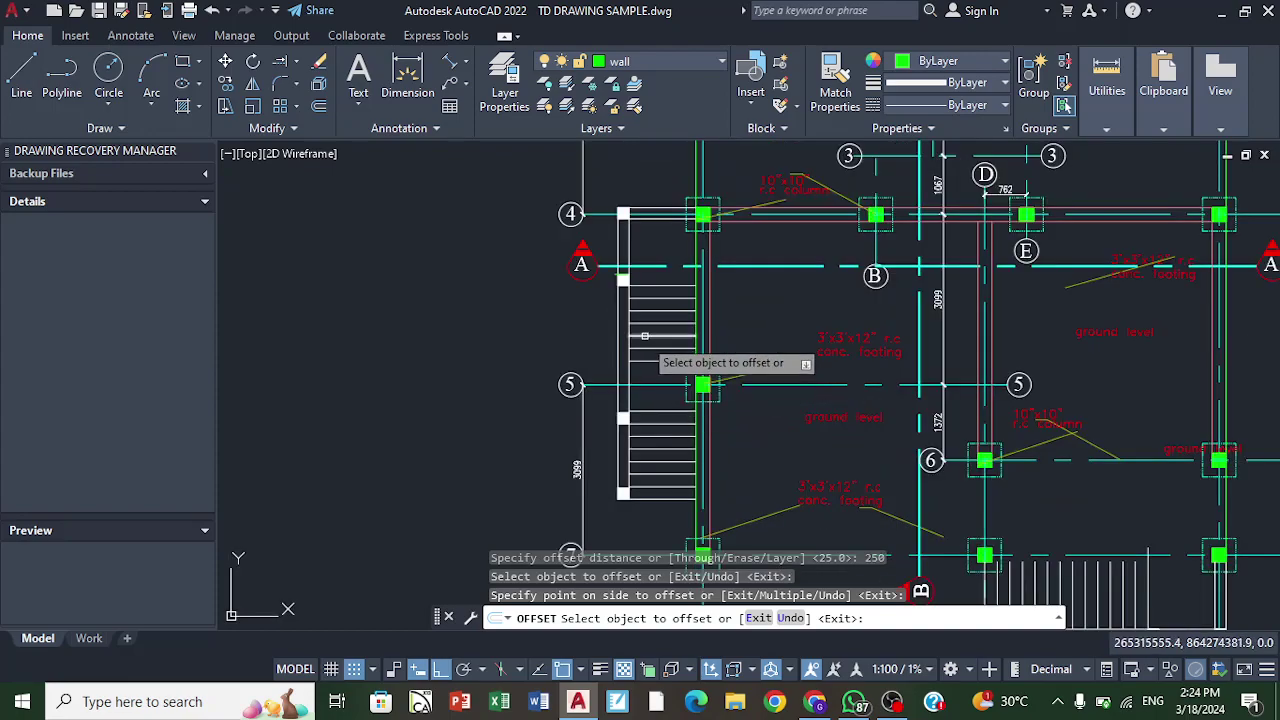
scroll(645, 460, up, 2)
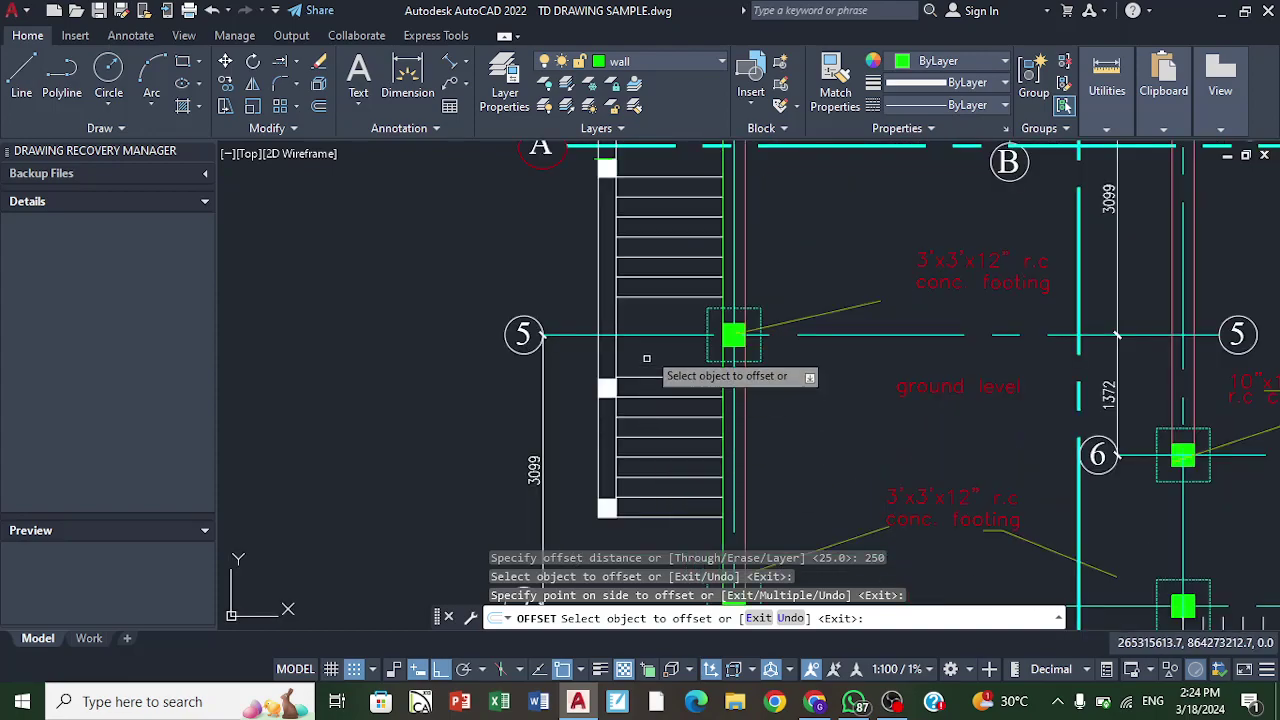
scroll(649, 314, down, 4)
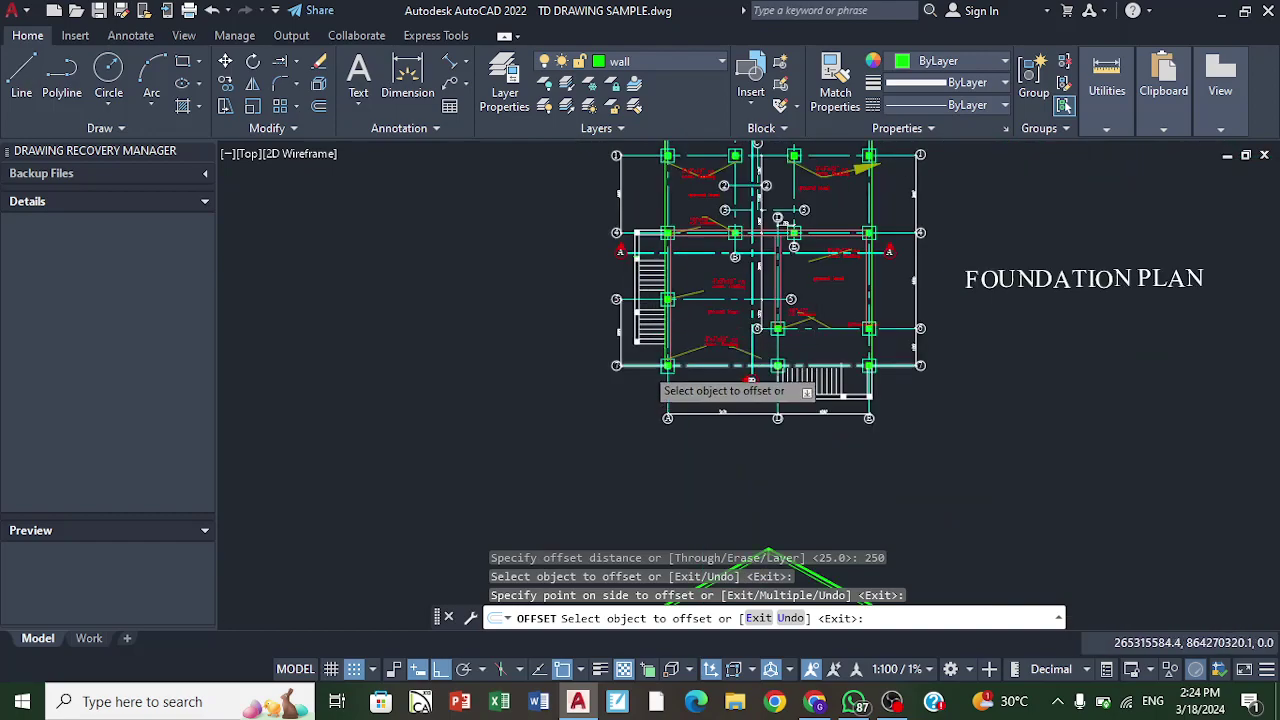
scroll(644, 366, up, 1)
scroll(685, 365, down, 3)
scroll(673, 310, up, 4)
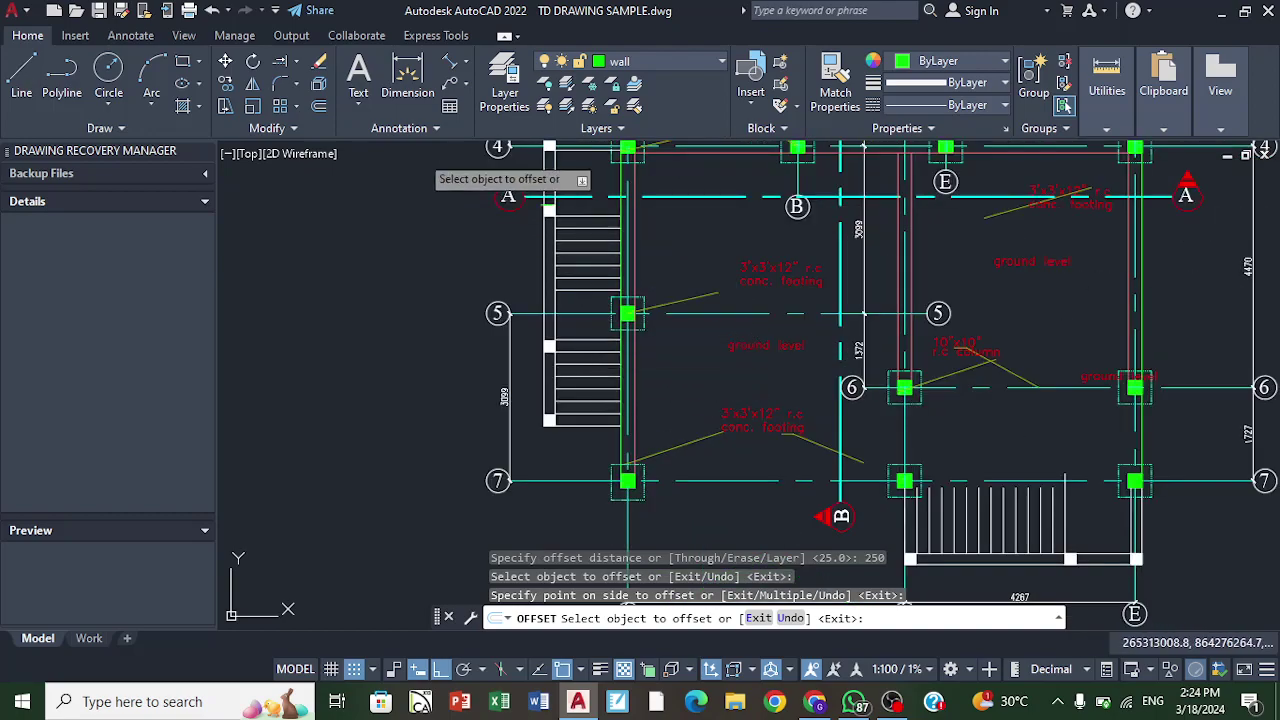
Step: Offset the separate line just beneath the section's floor slab 3000 downward
click(326, 102)
scroll(714, 257, down, 5)
scroll(655, 410, up, 2)
scroll(655, 410, up, 2)
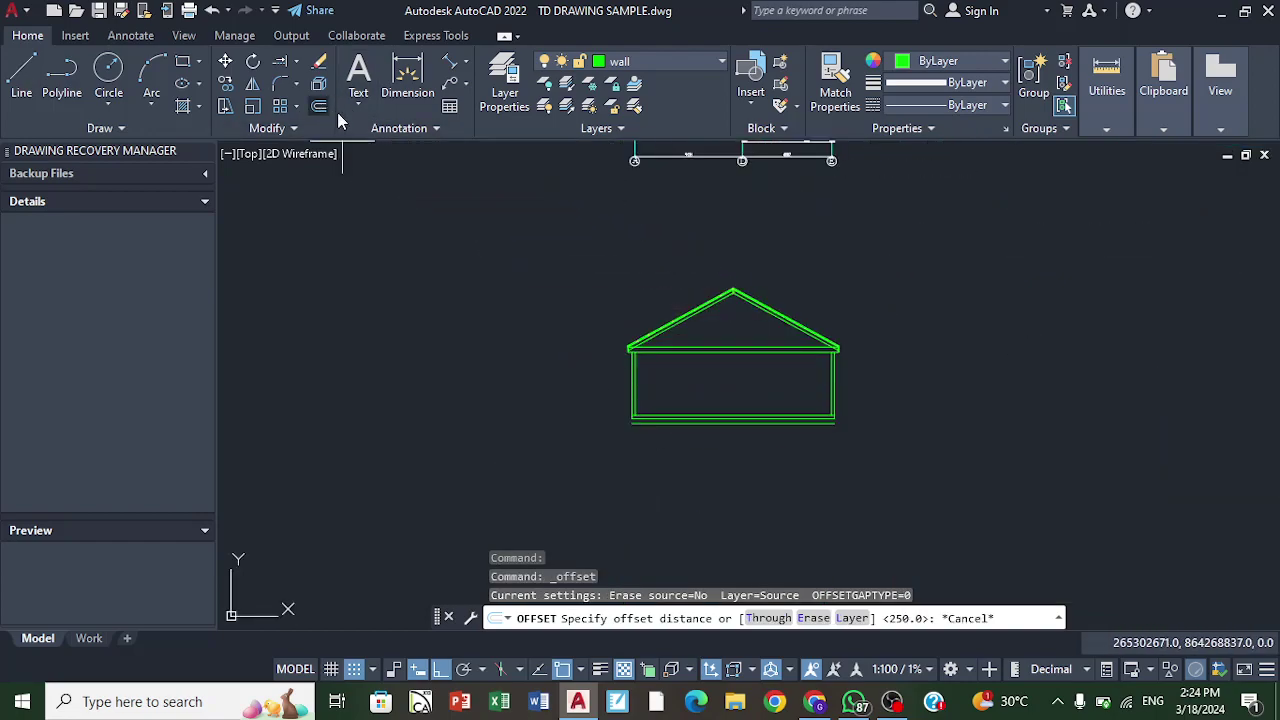
scroll(706, 420, up, 4)
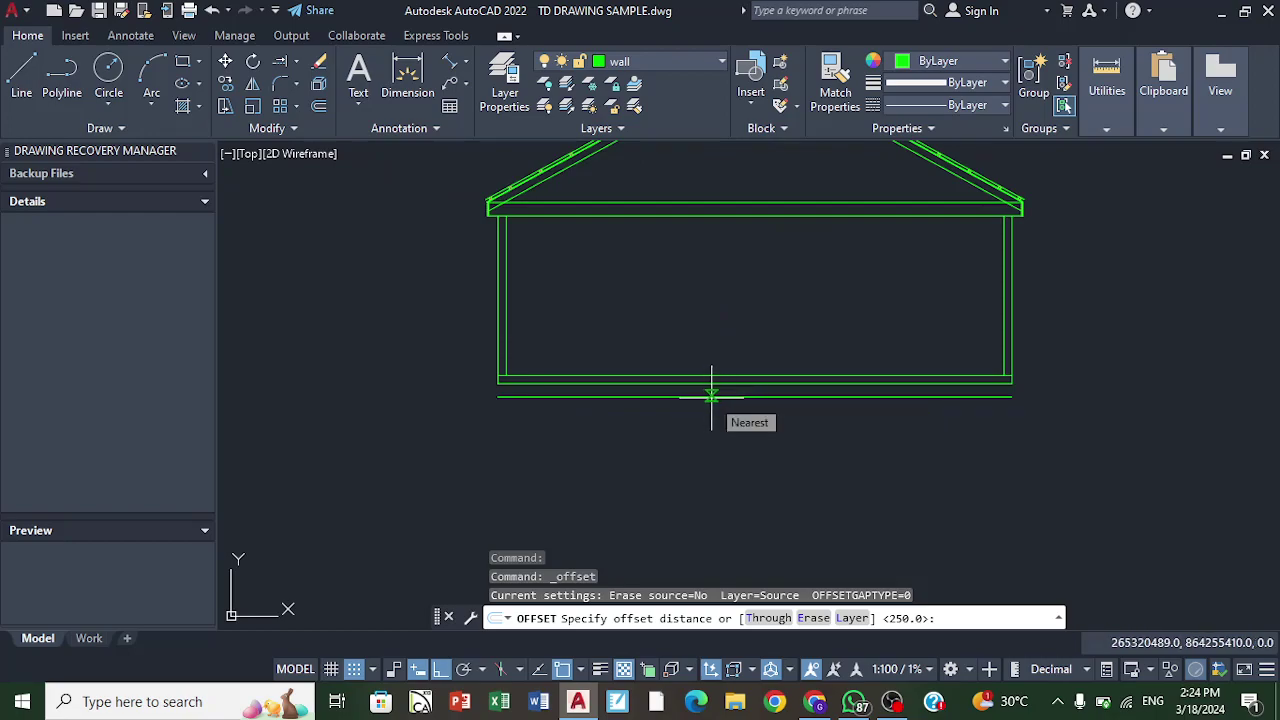
text(3)
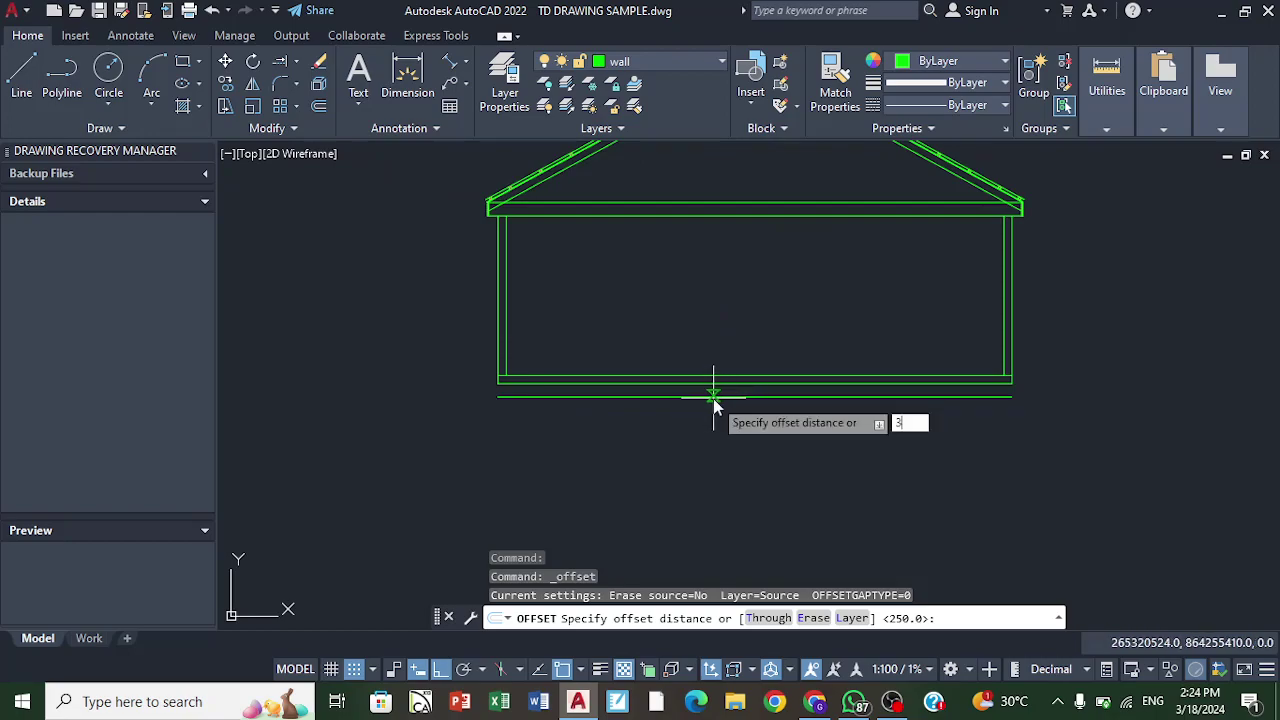
text(000)
key(Return)
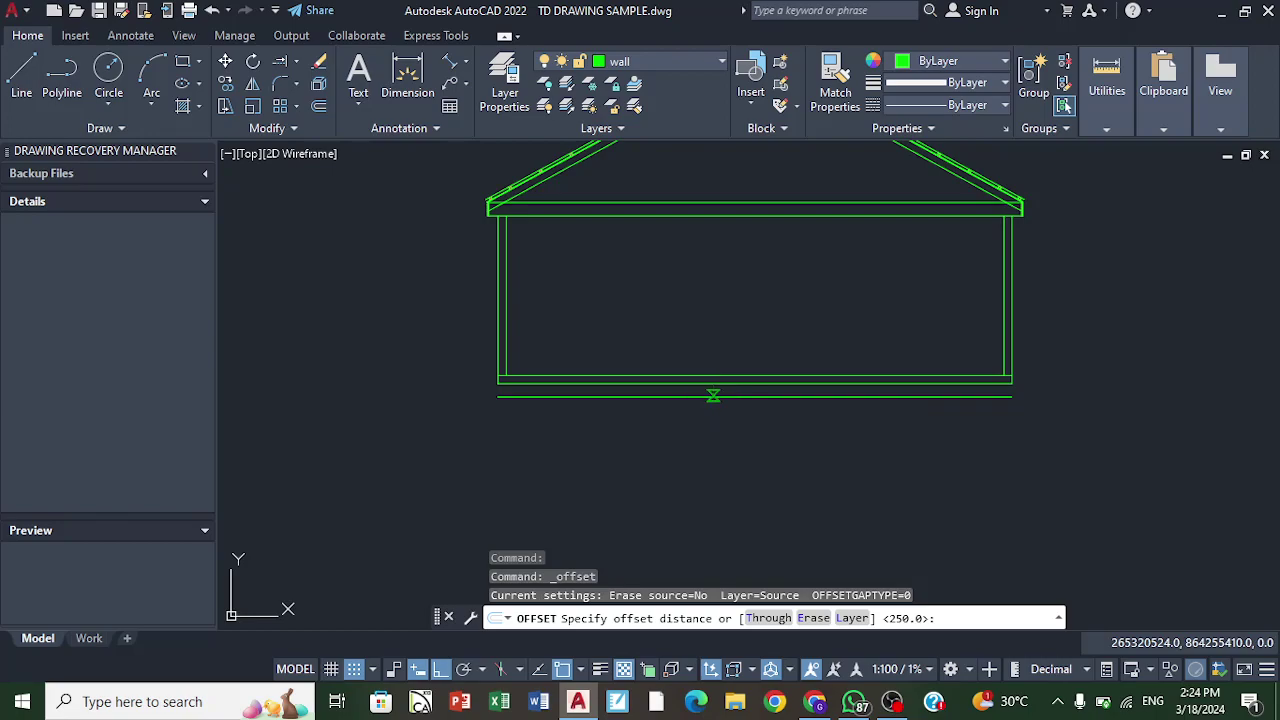
click(721, 396)
scroll(721, 397, down, 4)
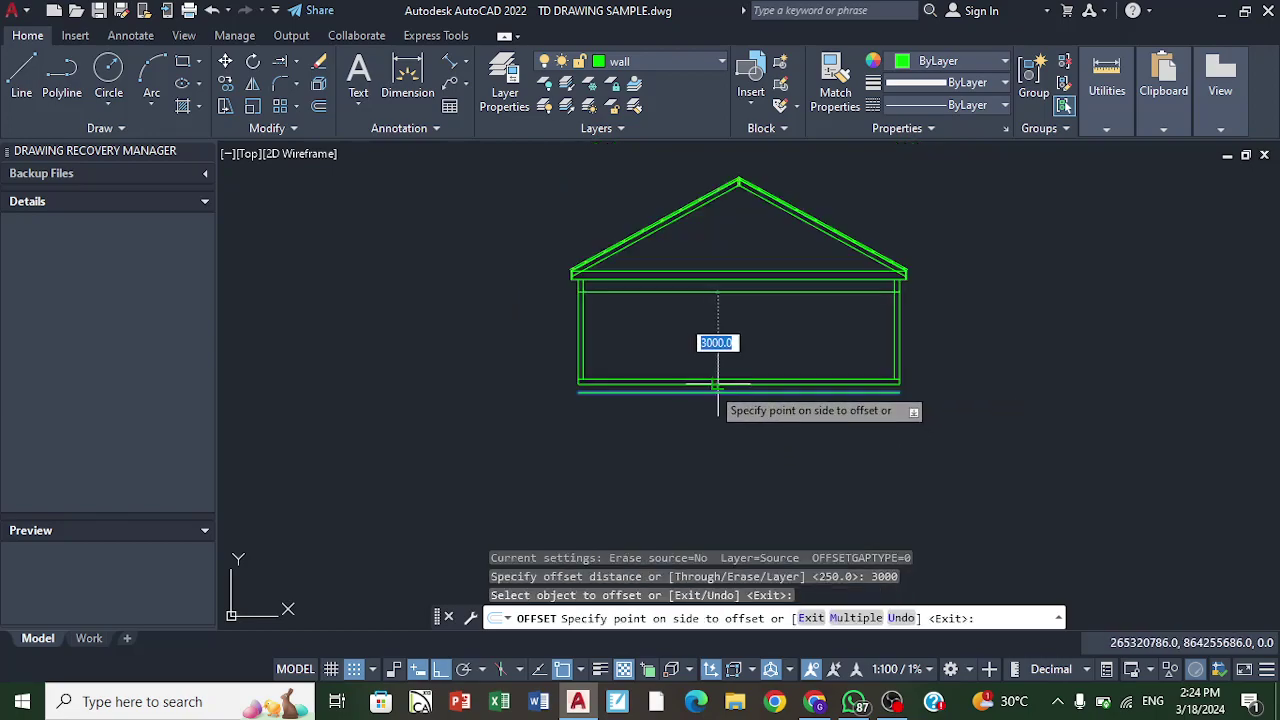
click(727, 420)
Step: Offset the section's lowest horizontal line 900 downward and end the Offset command
scroll(712, 445, up, 4)
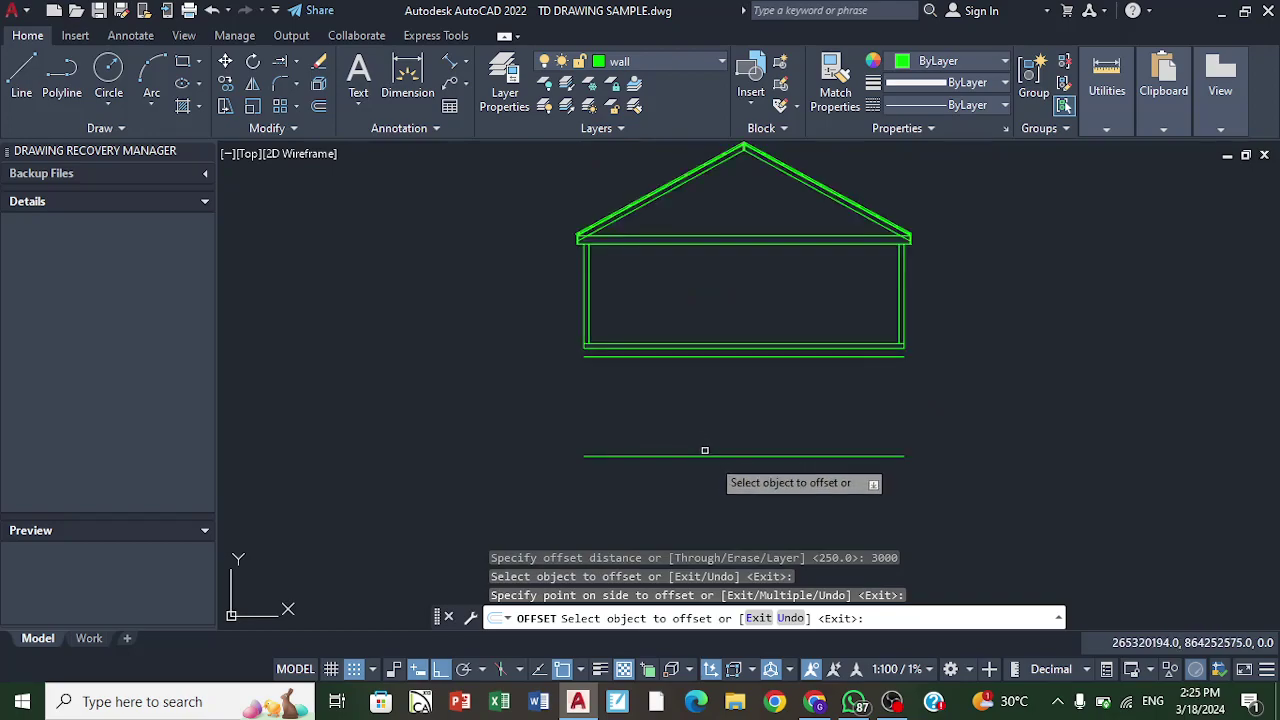
scroll(740, 425, down, 3)
scroll(755, 412, up, 5)
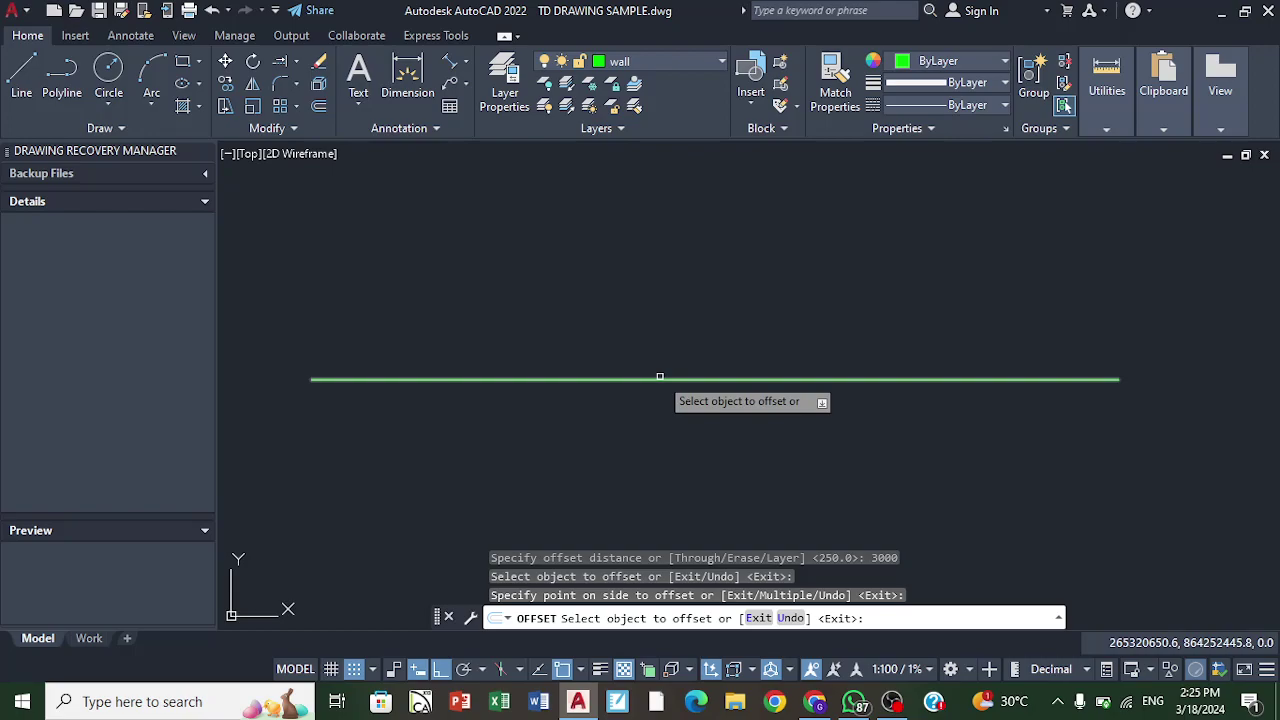
click(320, 106)
scroll(592, 378, down, 2)
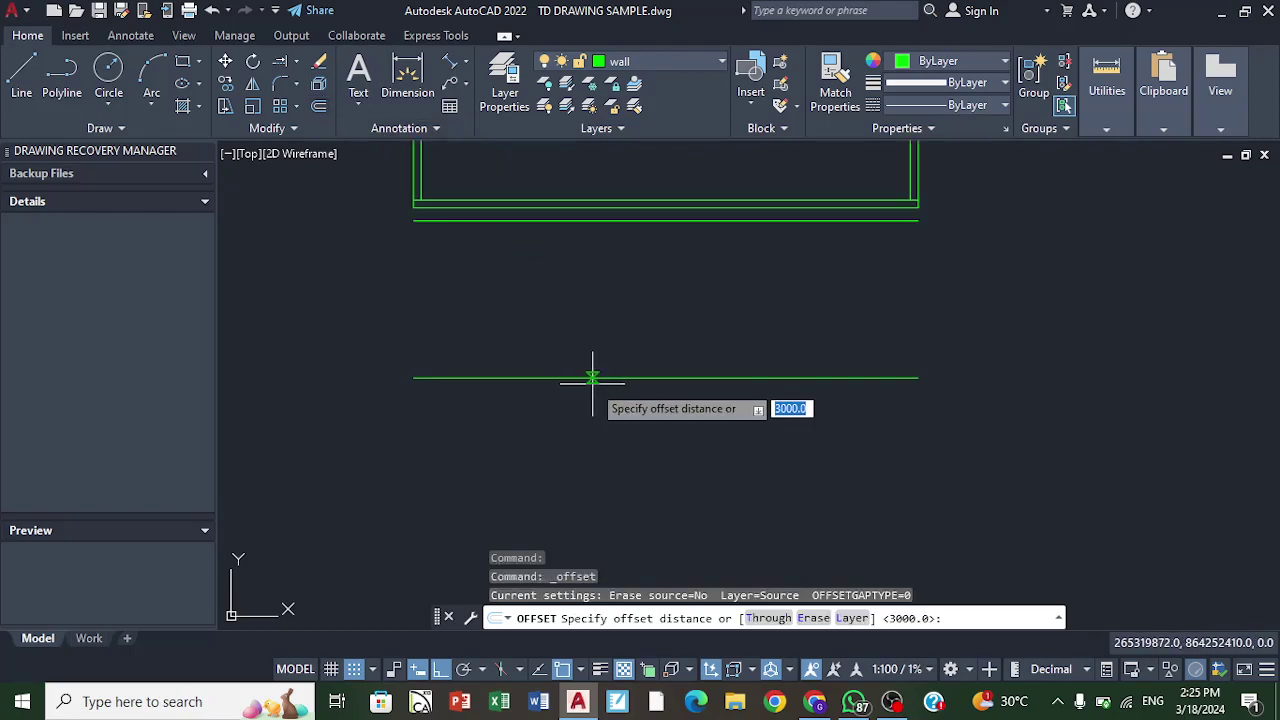
key(BackSpace)
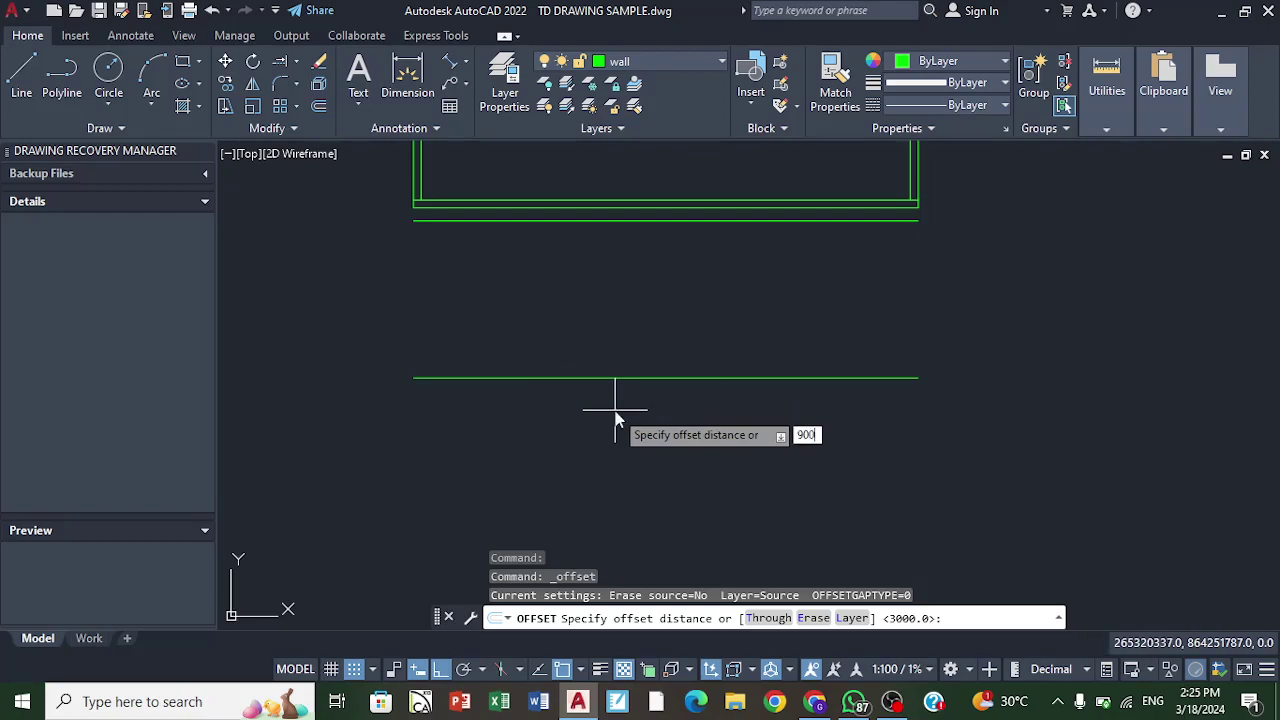
text(900)
key(Return)
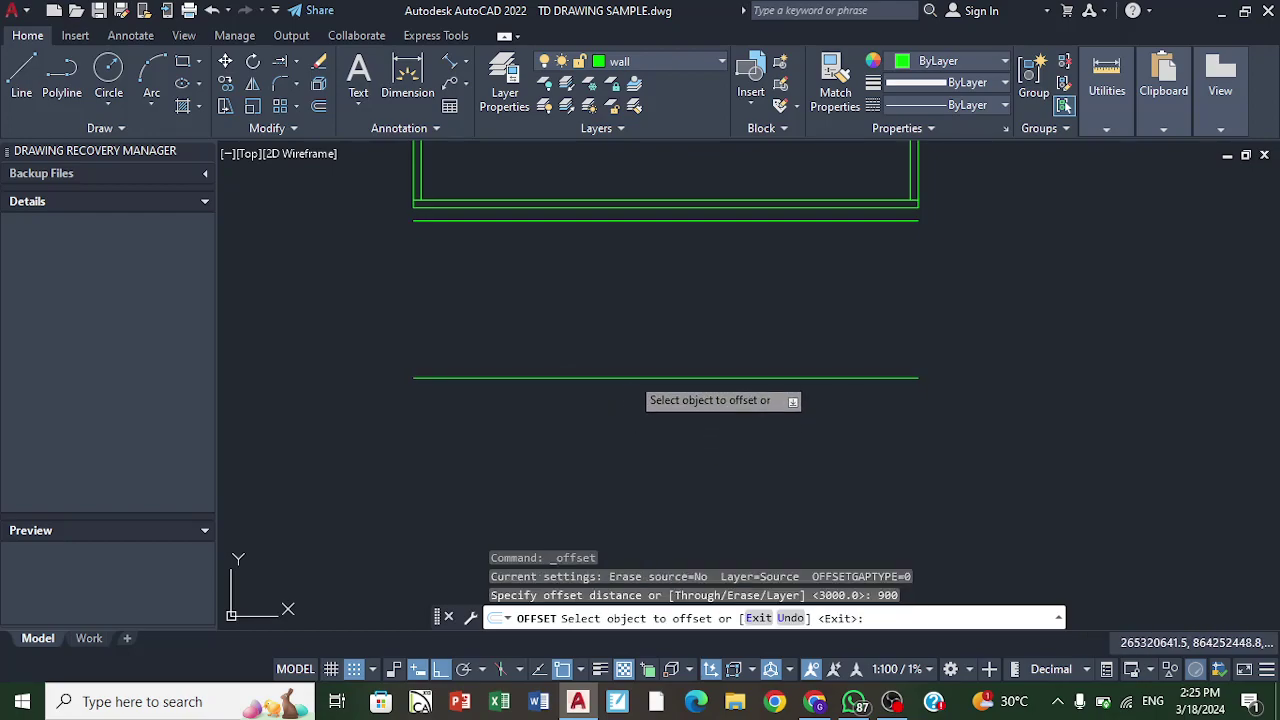
click(633, 378)
click(633, 430)
middle_drag(911, 419, 763, 343)
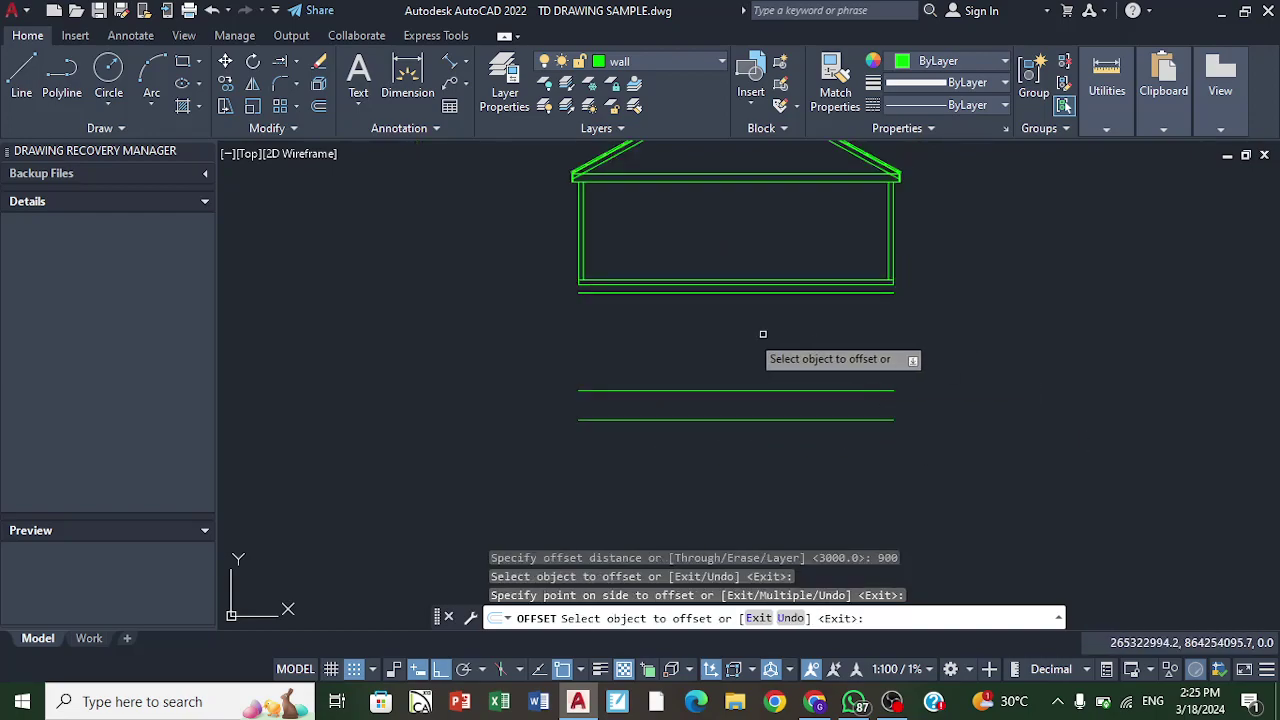
middle_drag(720, 434, 793, 486)
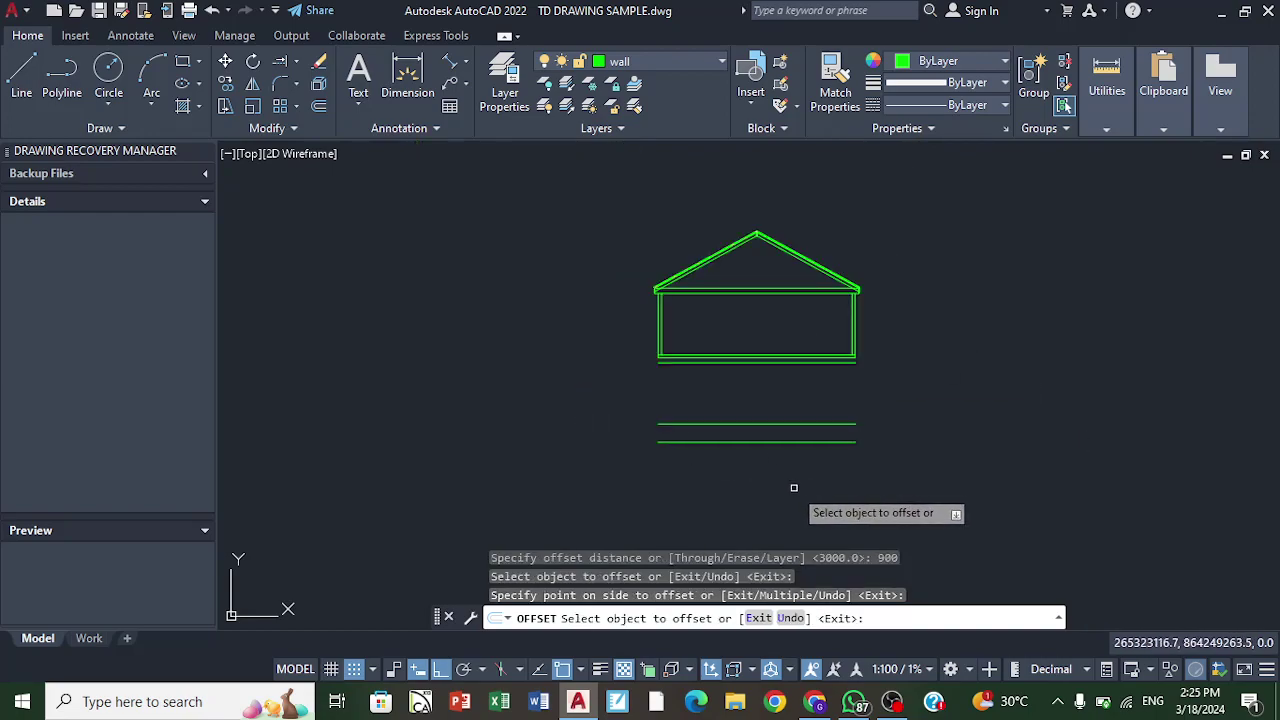
right_click(870, 393)
click(916, 406)
Step: Draw a vertical line from the floor slab's lower left corner down to the left end of the lowest horizontal line
scroll(756, 447, up, 4)
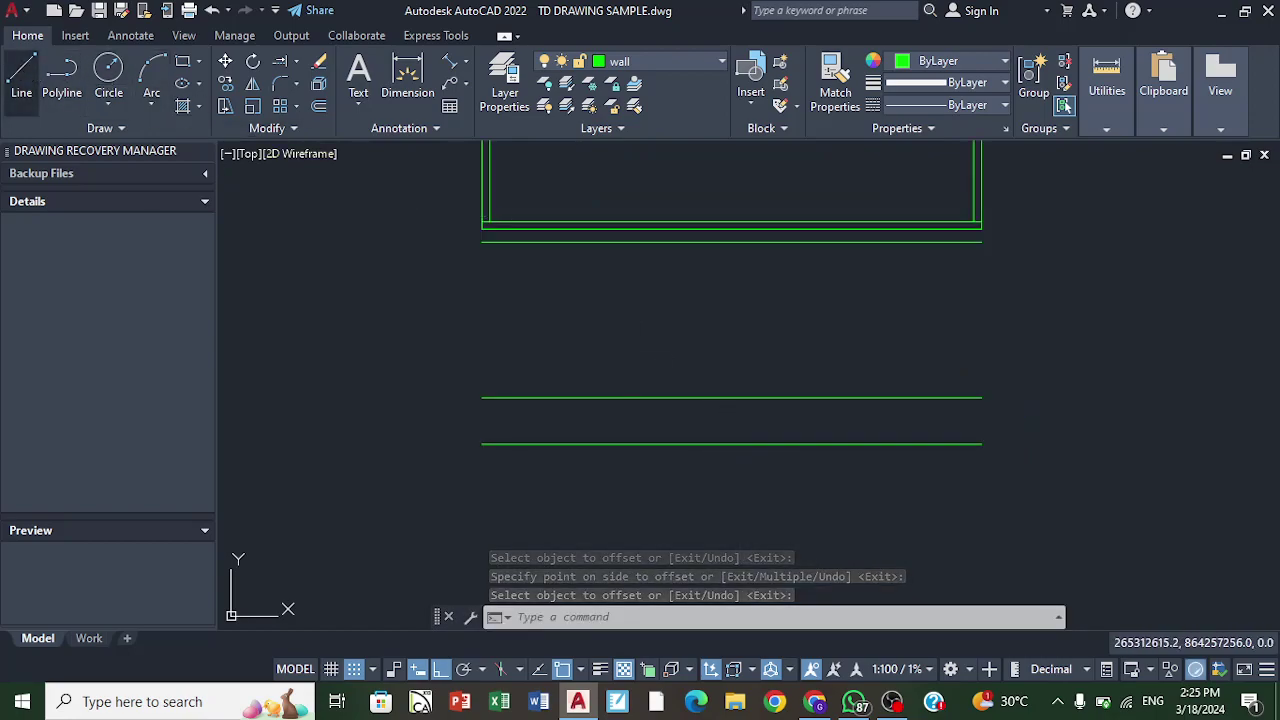
click(21, 75)
click(482, 229)
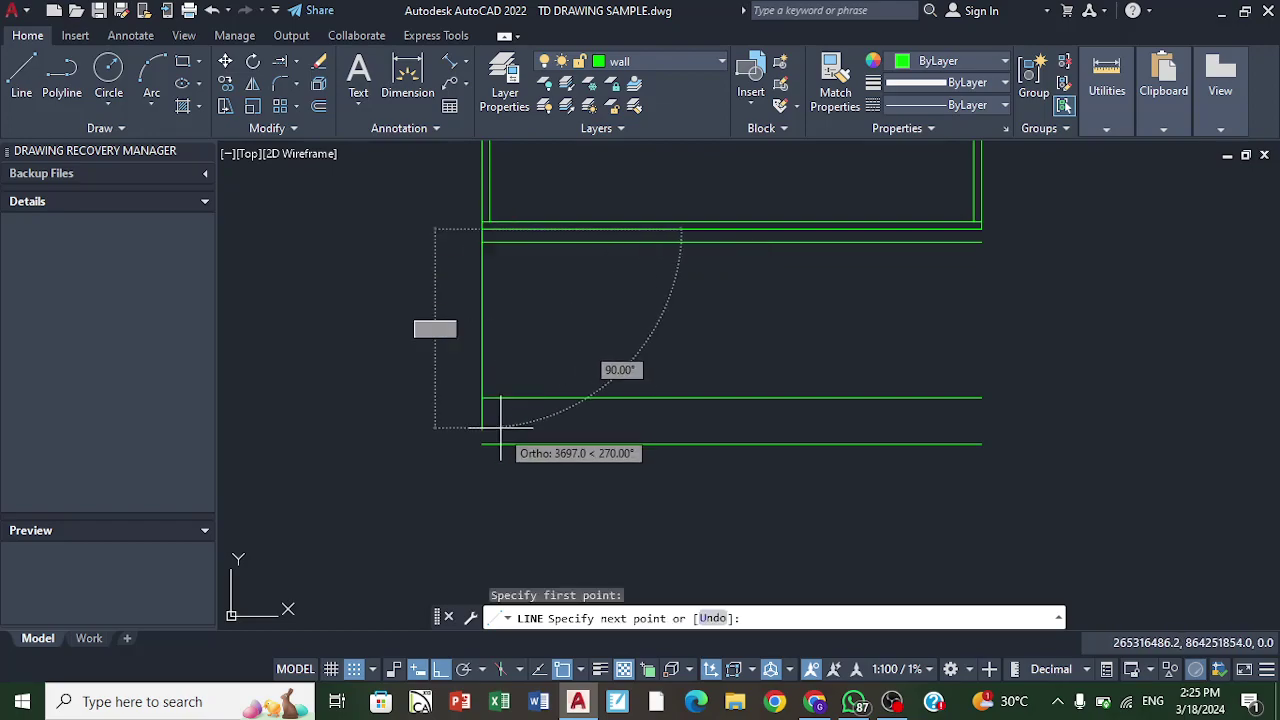
click(482, 444)
right_click(491, 418)
click(530, 429)
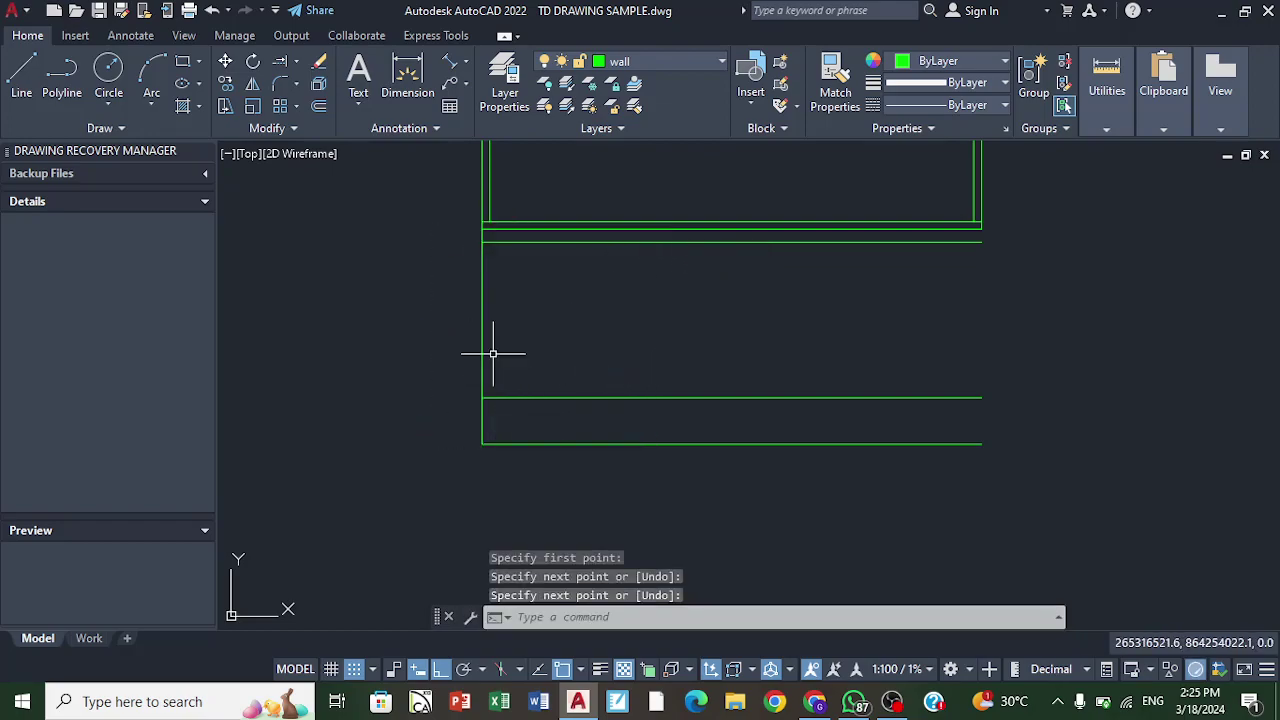
Step: Project the inner edge of the column at gridlines A and 7 down to the line beneath the section's floor slab
scroll(543, 345, down, 5)
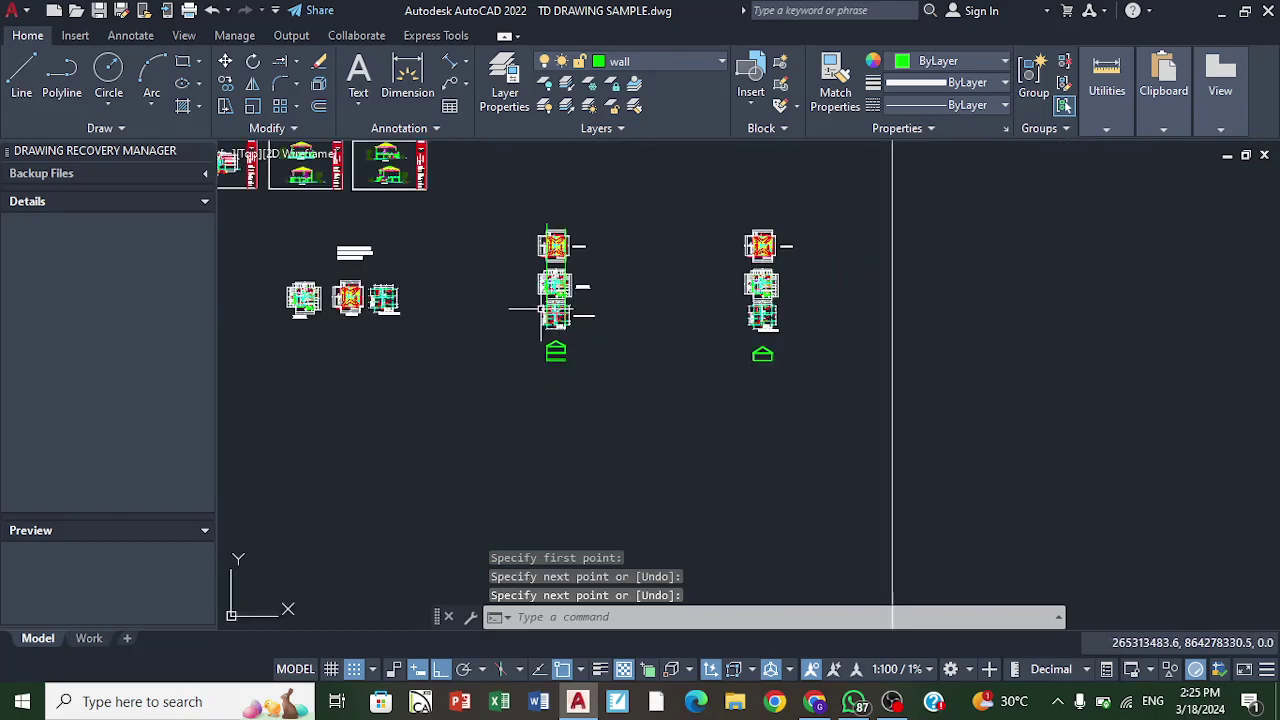
scroll(540, 310, up, 3)
click(21, 70)
scroll(608, 251, up, 5)
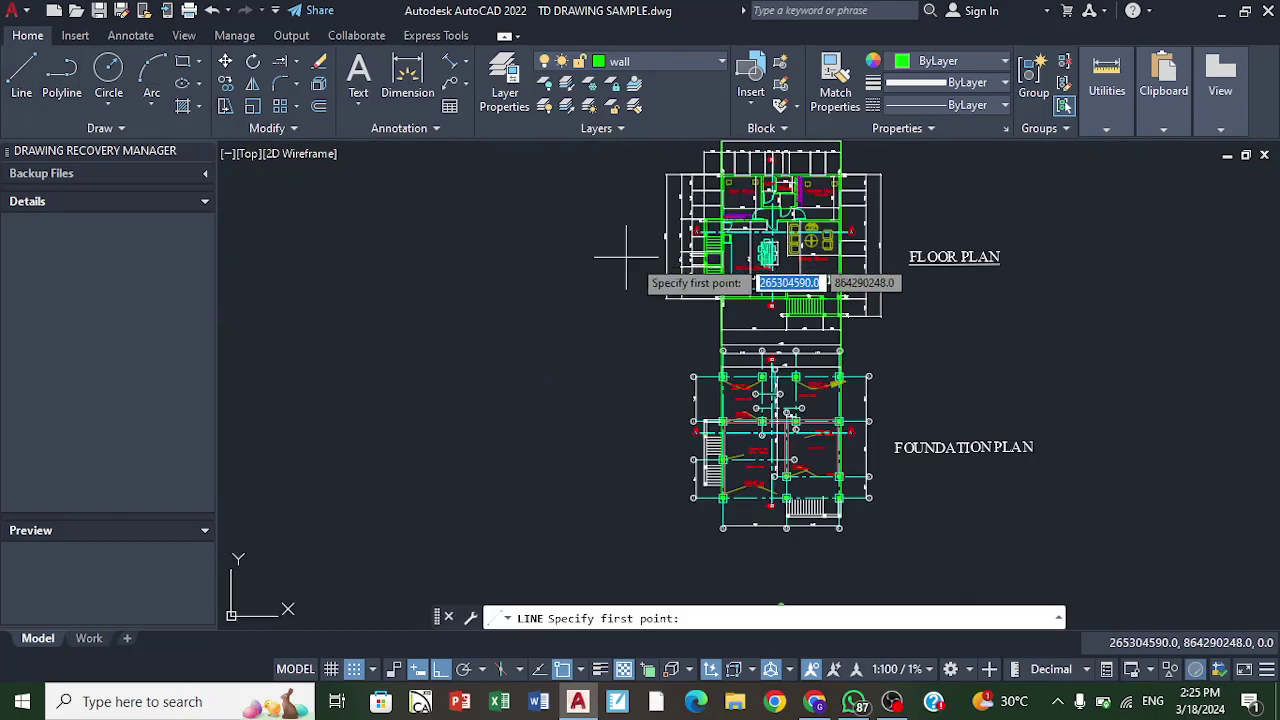
scroll(680, 300, down, 2)
scroll(682, 392, up, 8)
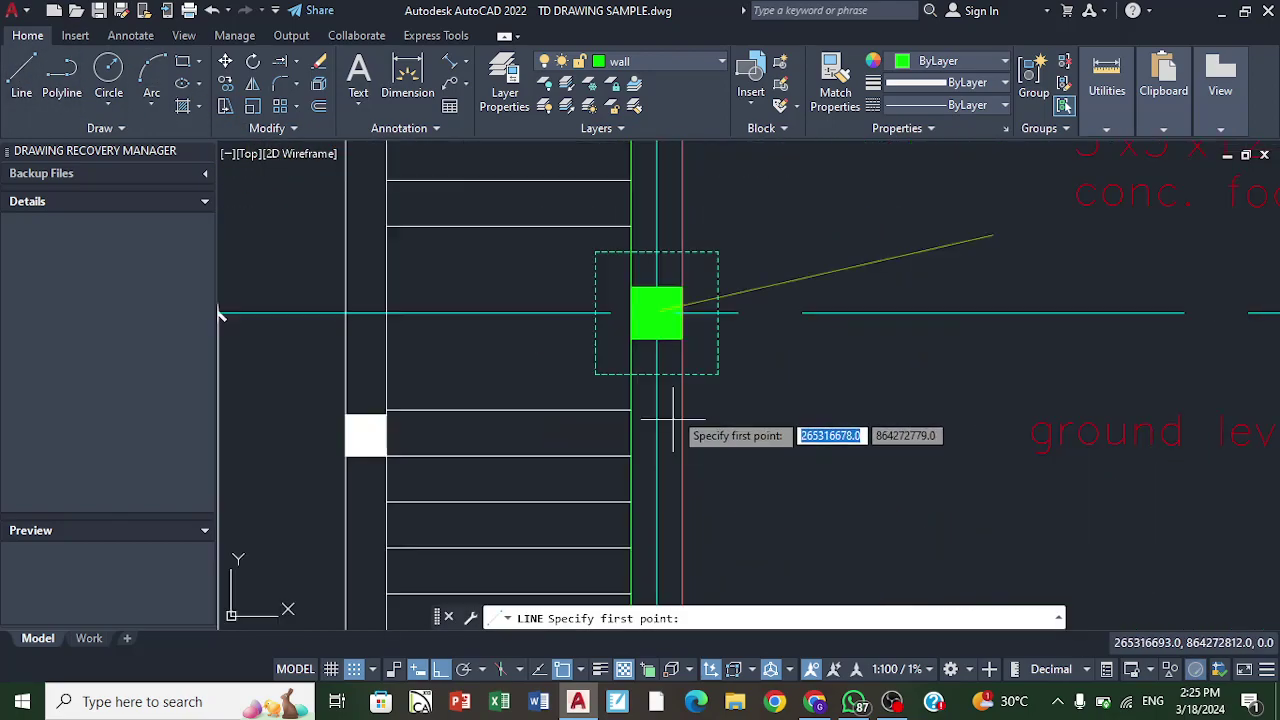
scroll(690, 268, down, 3)
scroll(678, 266, down, 2)
scroll(698, 443, up, 4)
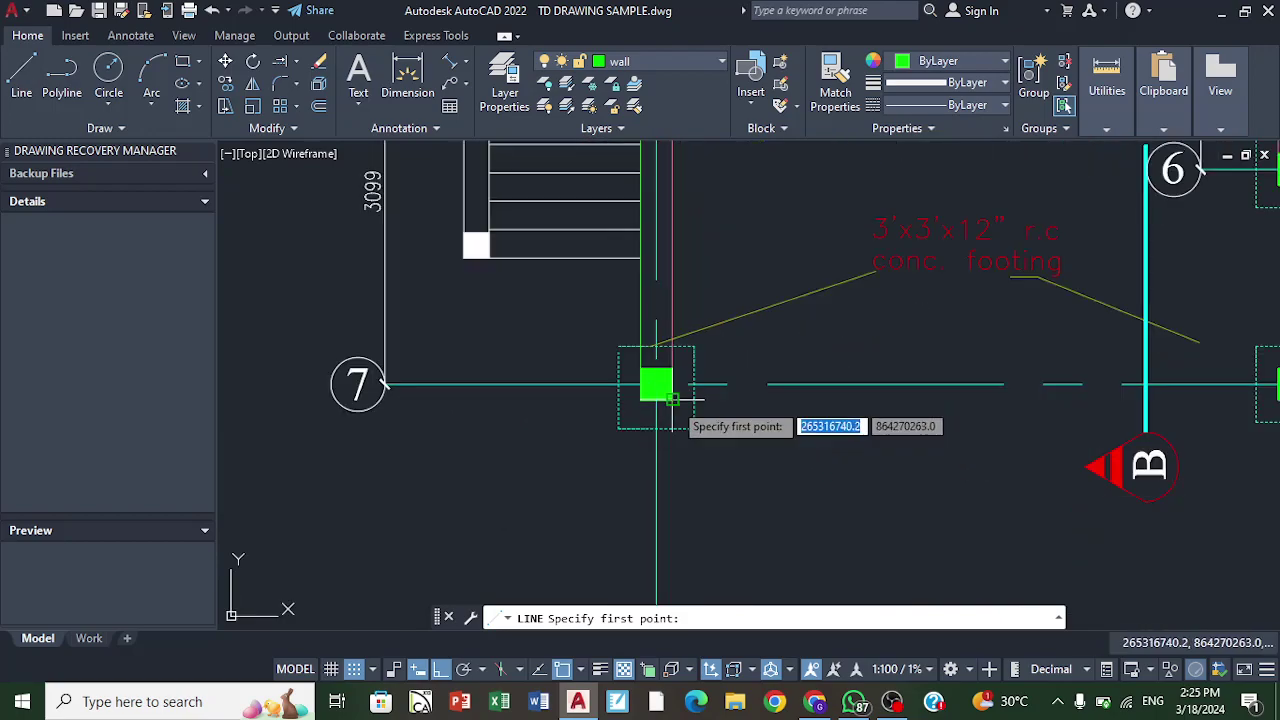
click(660, 385)
scroll(700, 285, down, 5)
scroll(720, 420, up, 8)
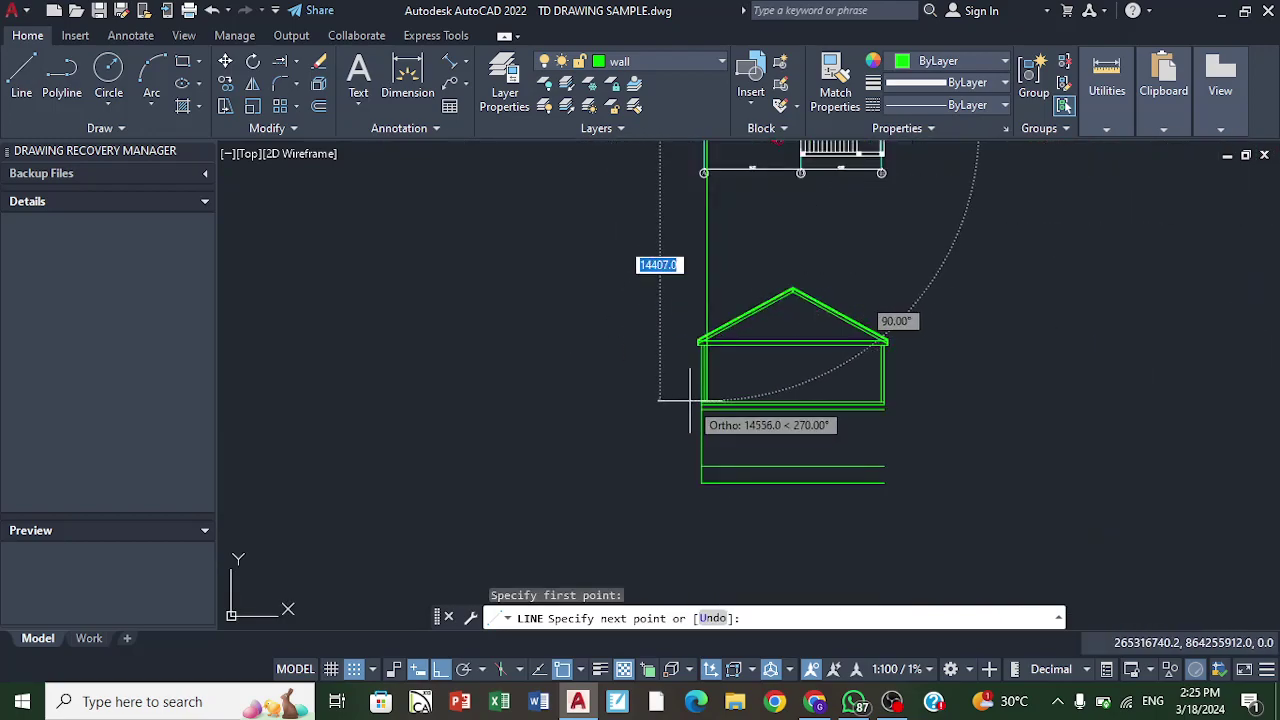
click(724, 428)
Step: Continue the projected column line down to the section's lowest horizontal line and end the Line command
scroll(726, 420, down, 3)
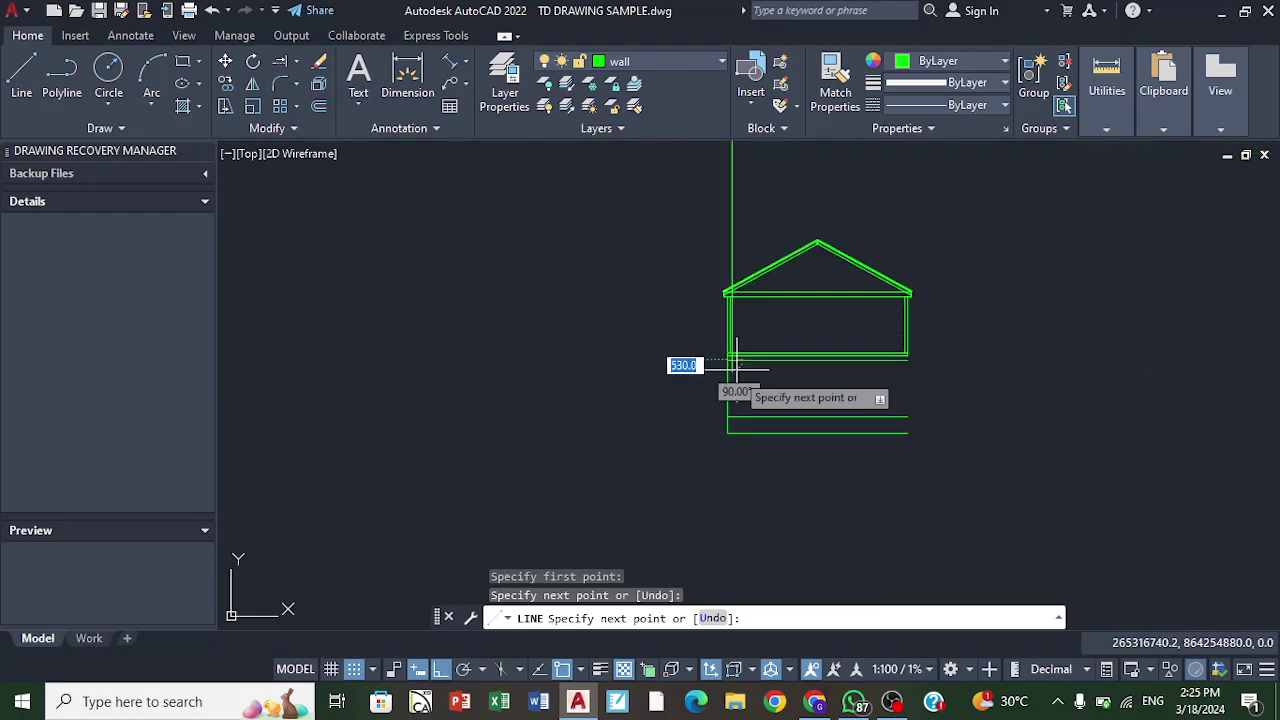
scroll(730, 380, up, 4)
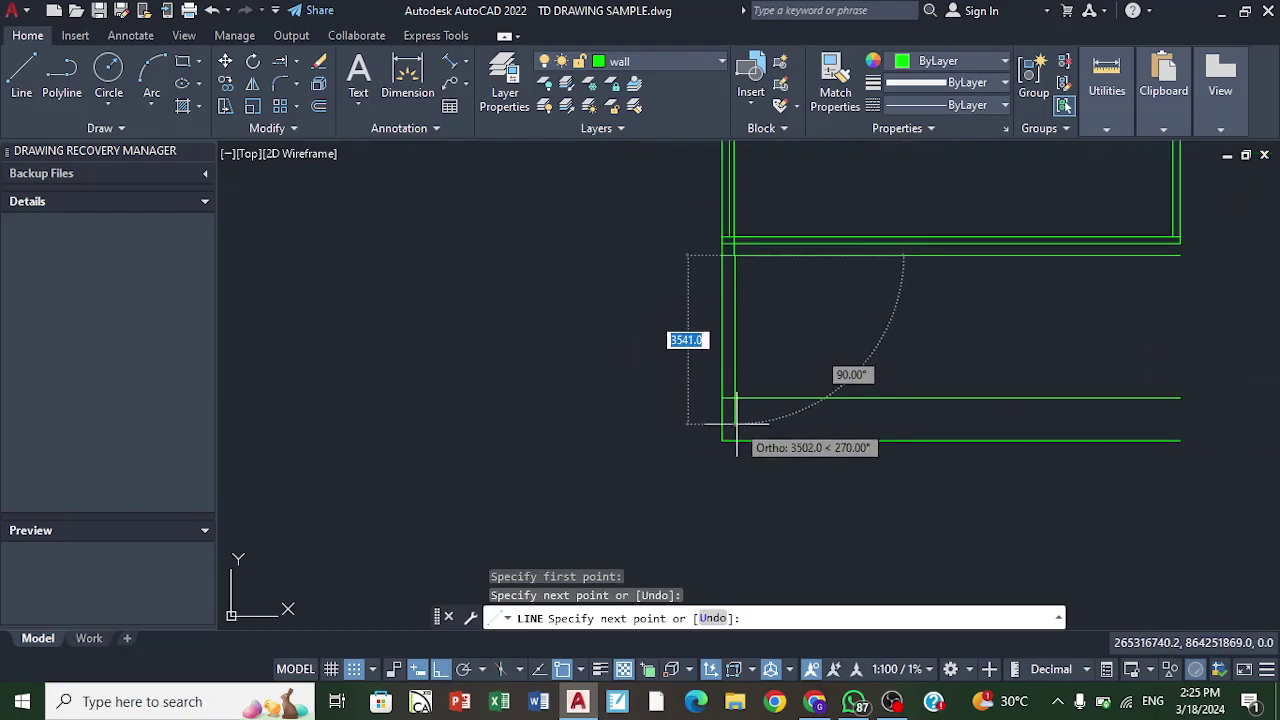
click(735, 440)
right_click(735, 440)
click(785, 411)
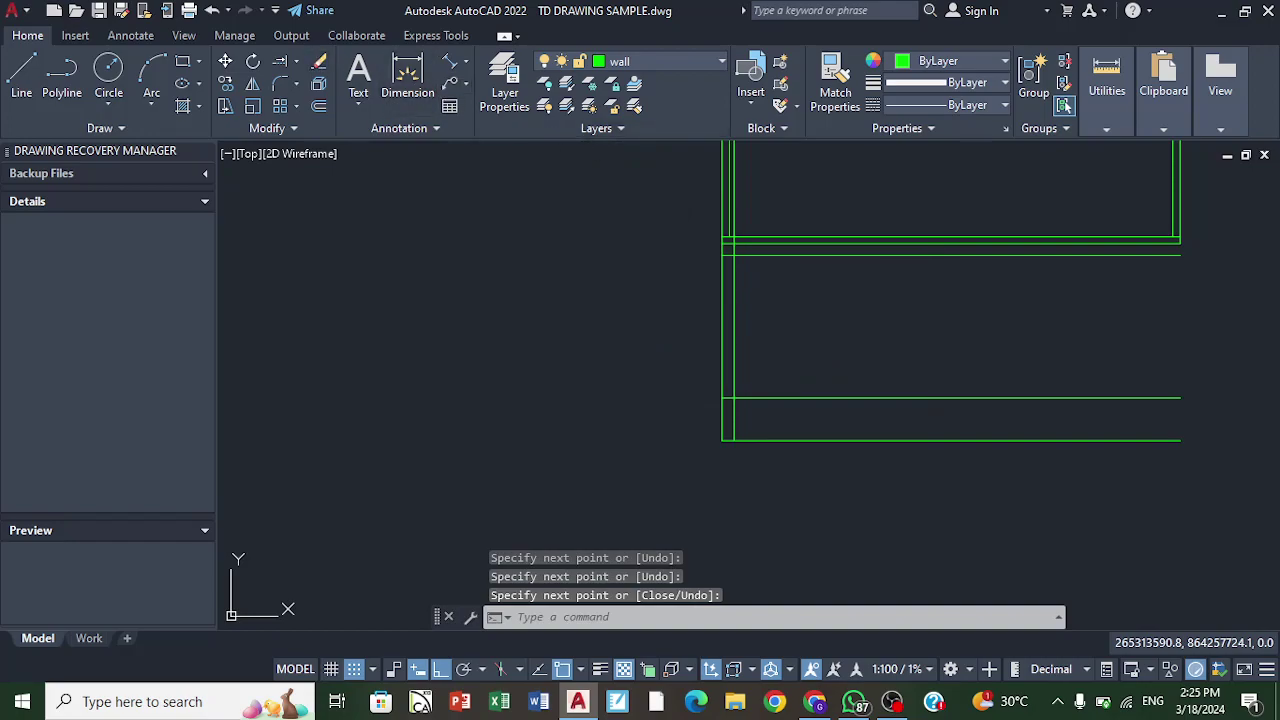
Step: Erase the projection segment running from the foundation plan down to the line beneath the floor slab
text(e)
key(Return)
key(Return)
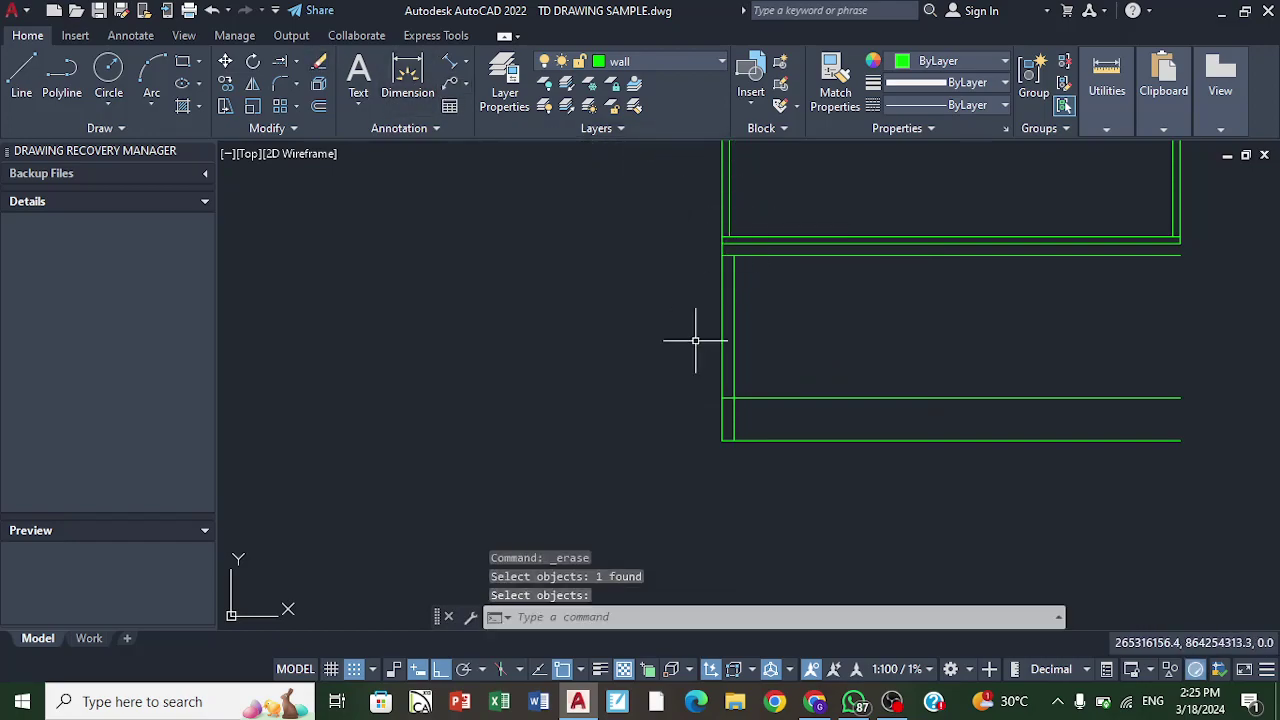
Step: Draw a vertical line from the floor slab's lower right corner down to the right end of the lowest horizontal line
scroll(697, 343, down, 5)
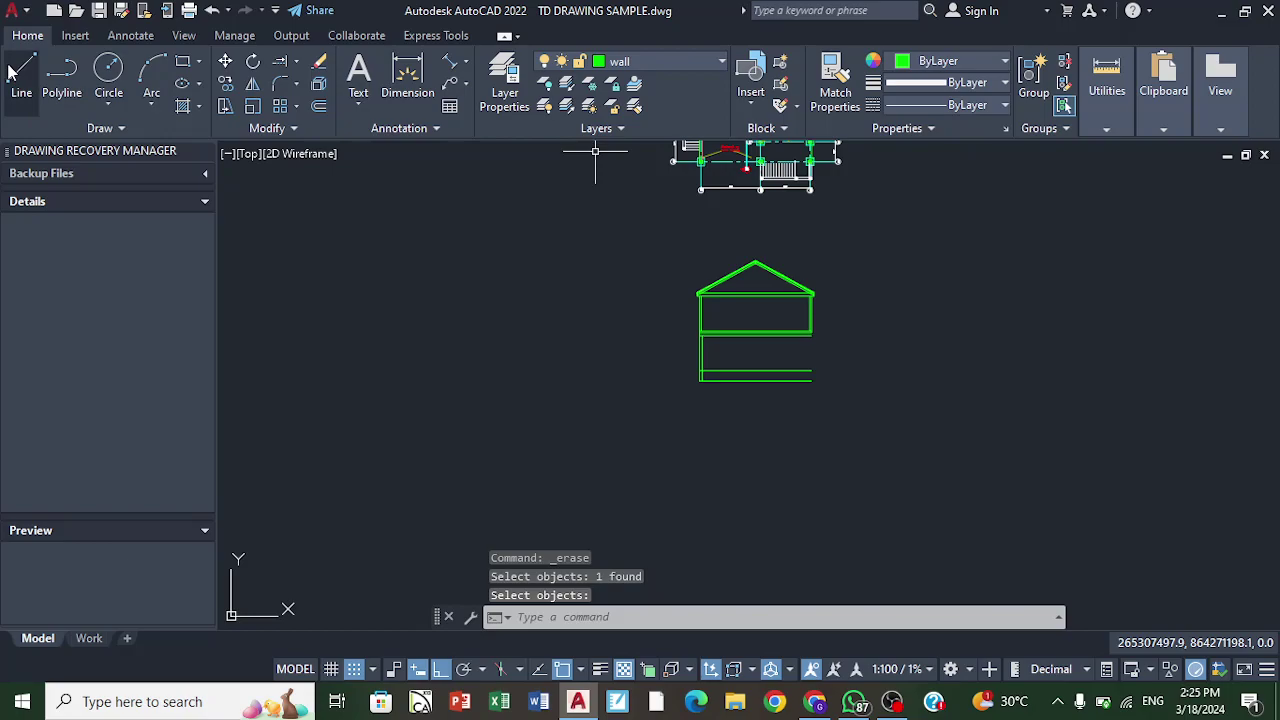
text(l)
key(Return)
scroll(846, 357, up, 8)
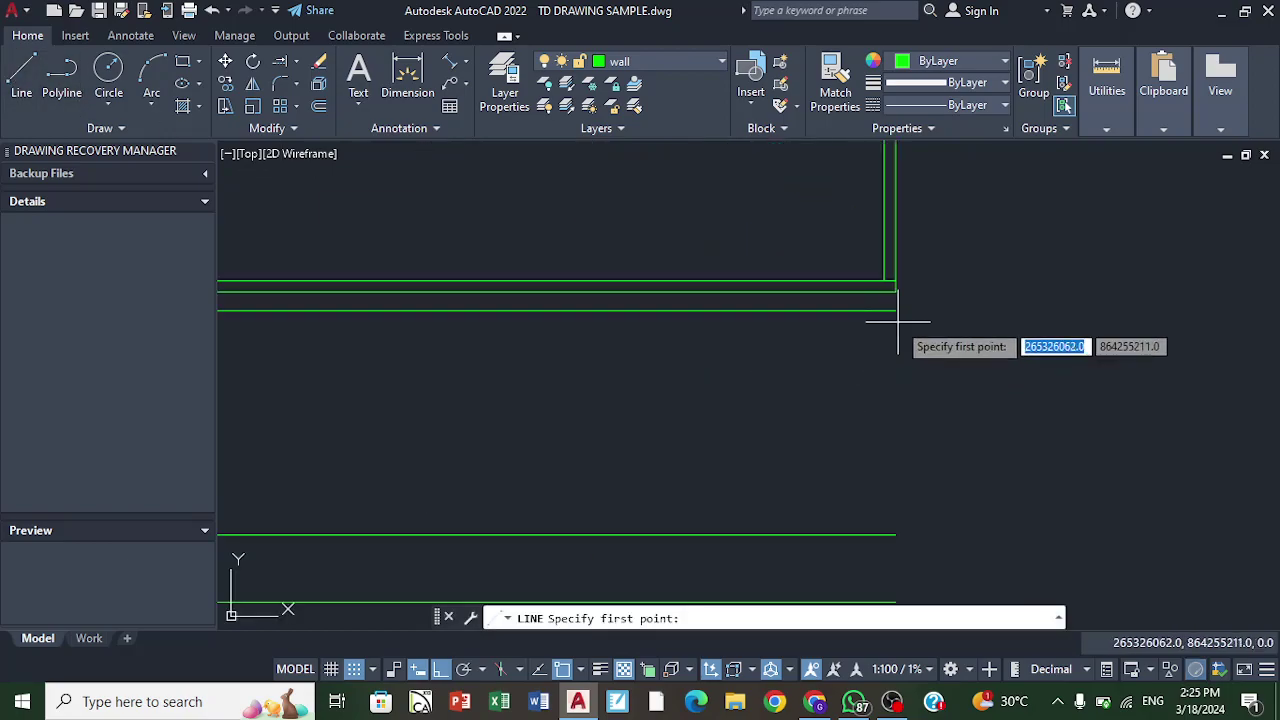
click(895, 291)
scroll(860, 290, down, 5)
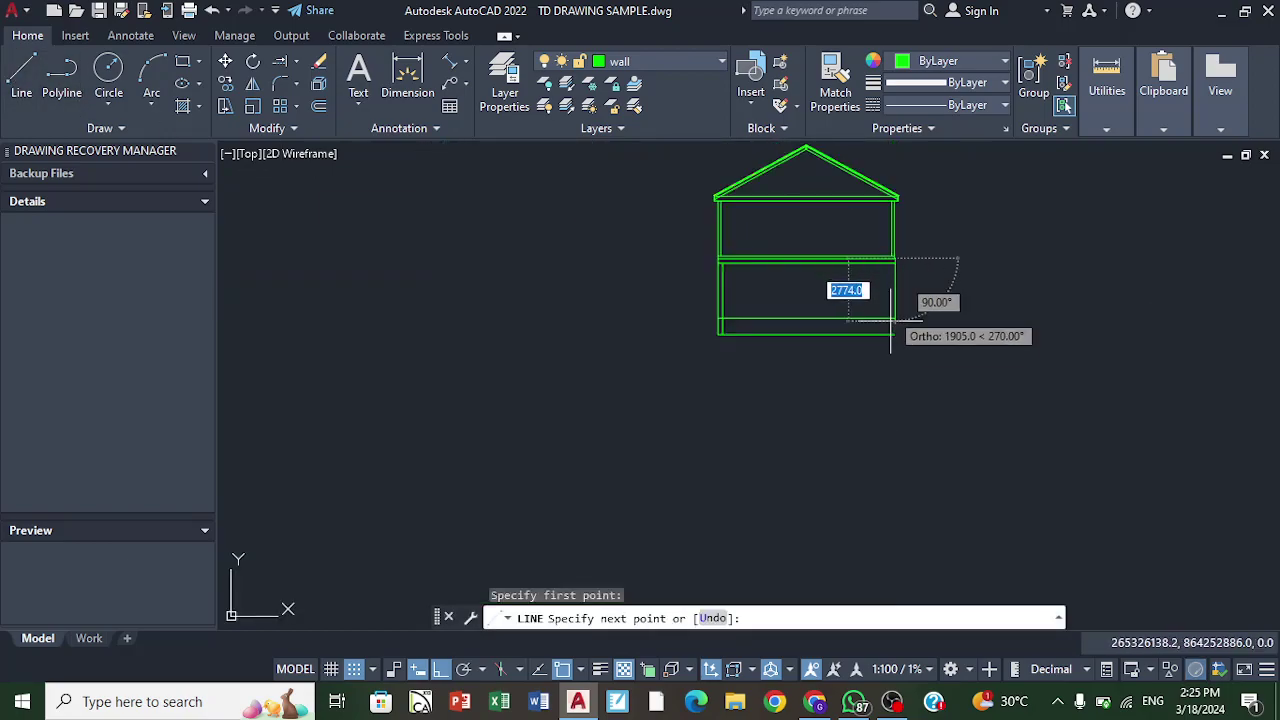
scroll(885, 320, up, 4)
click(898, 333)
right_click(904, 338)
click(920, 345)
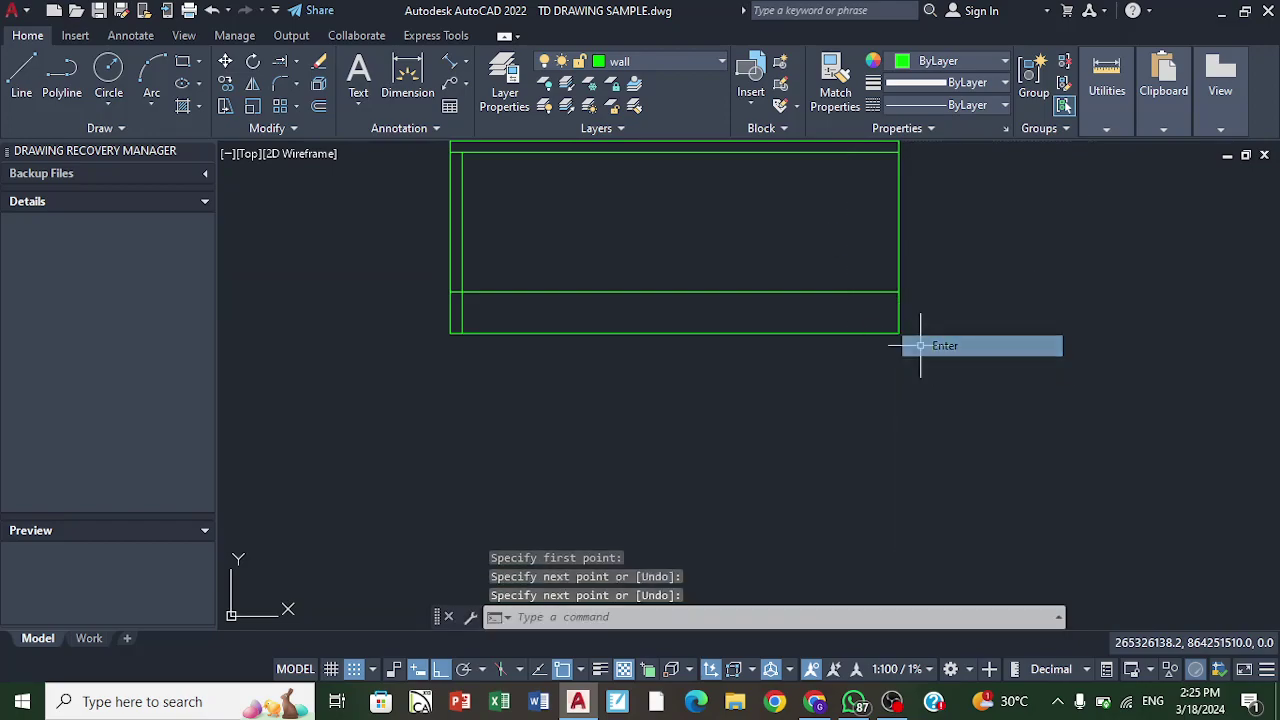
Step: Offset the lower storey's right vertical line 250 inward and end the Offset command
click(322, 107)
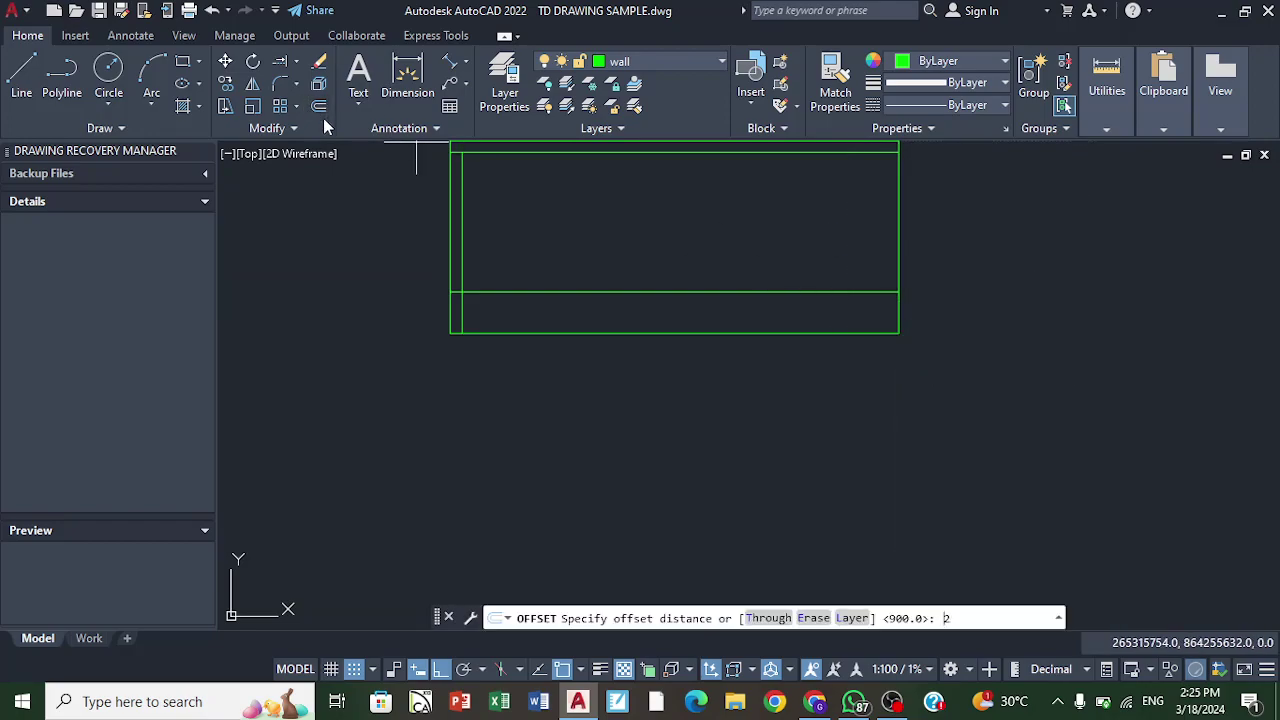
key(Return)
scroll(640, 380, down, 5)
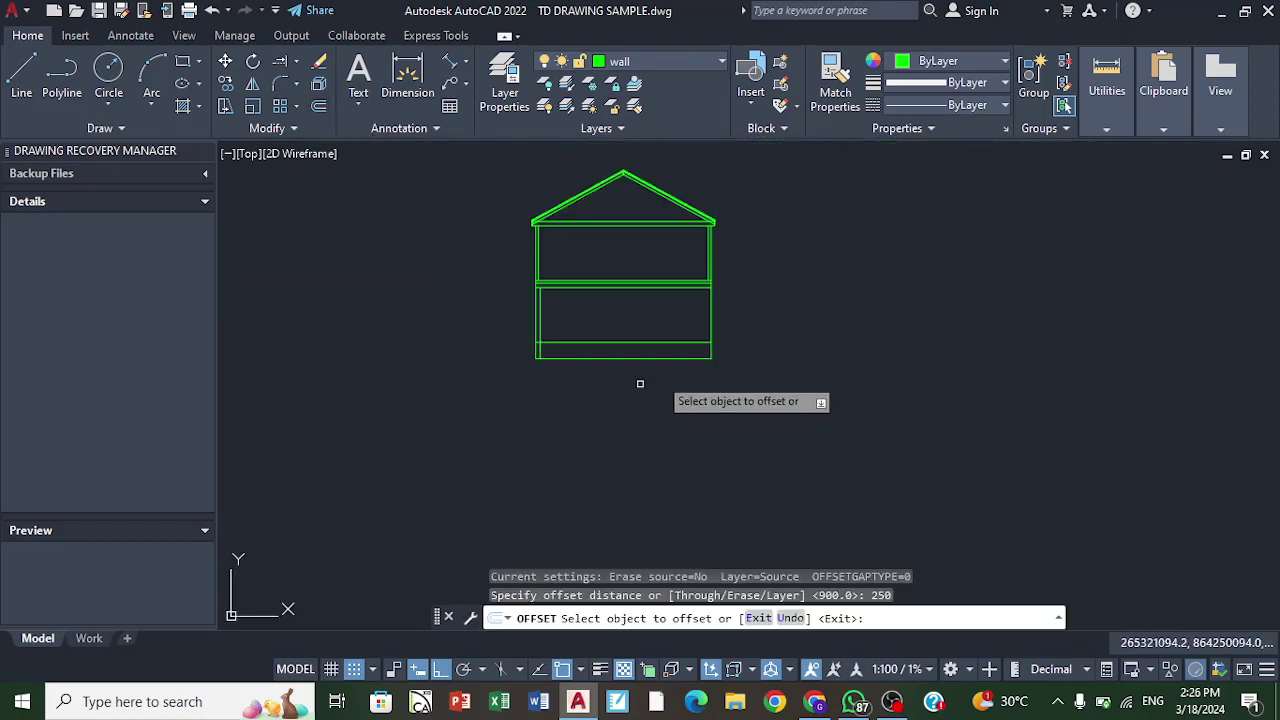
click(709, 327)
click(688, 345)
scroll(684, 362, down, 5)
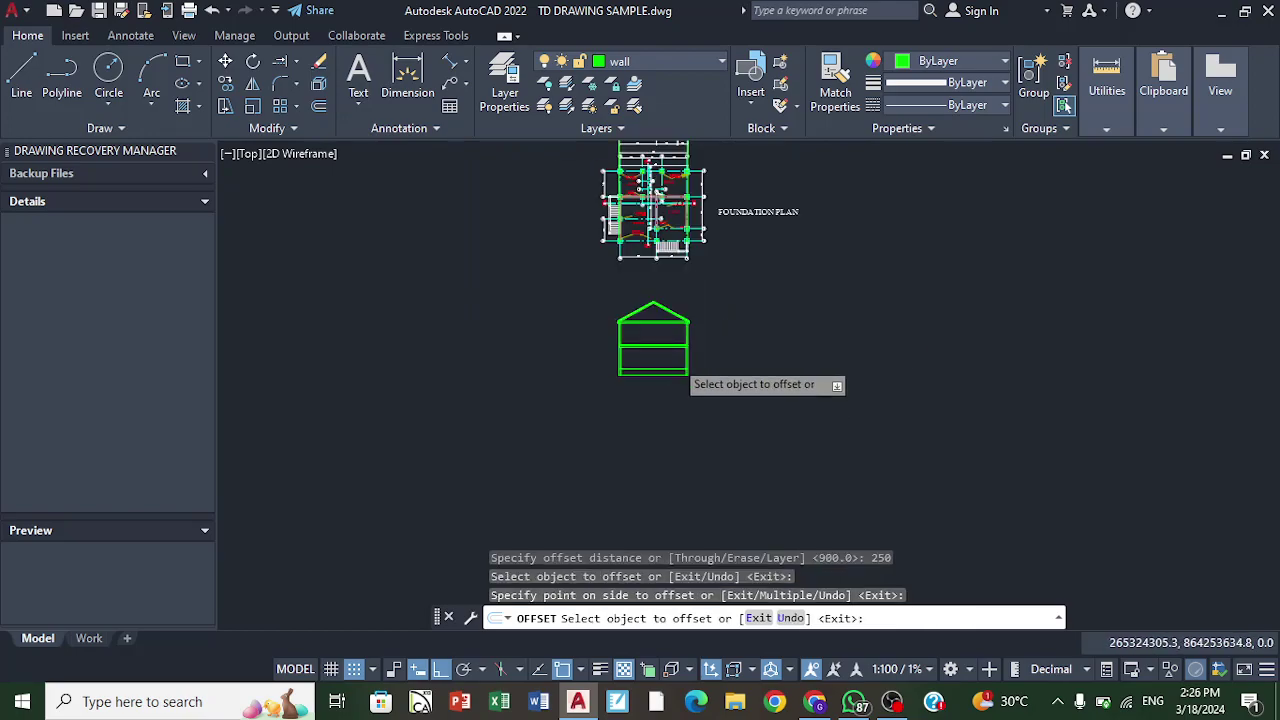
scroll(682, 255, up, 5)
right_click(689, 245)
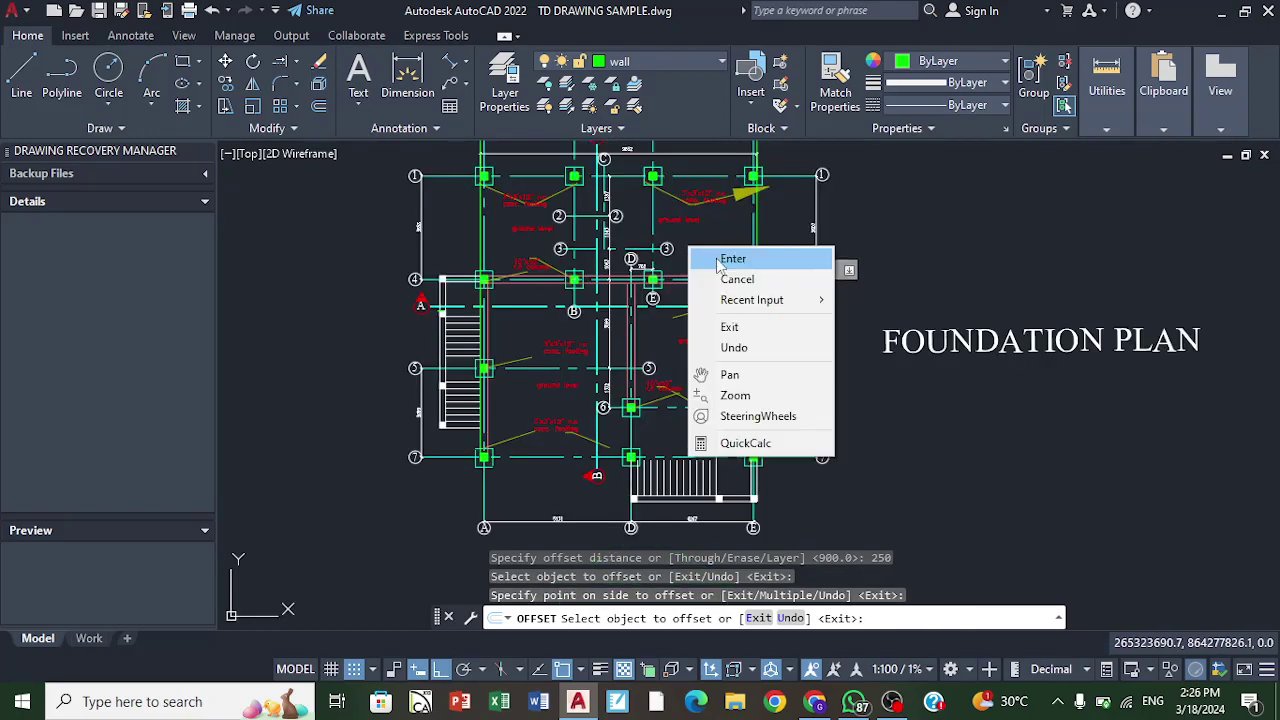
click(716, 258)
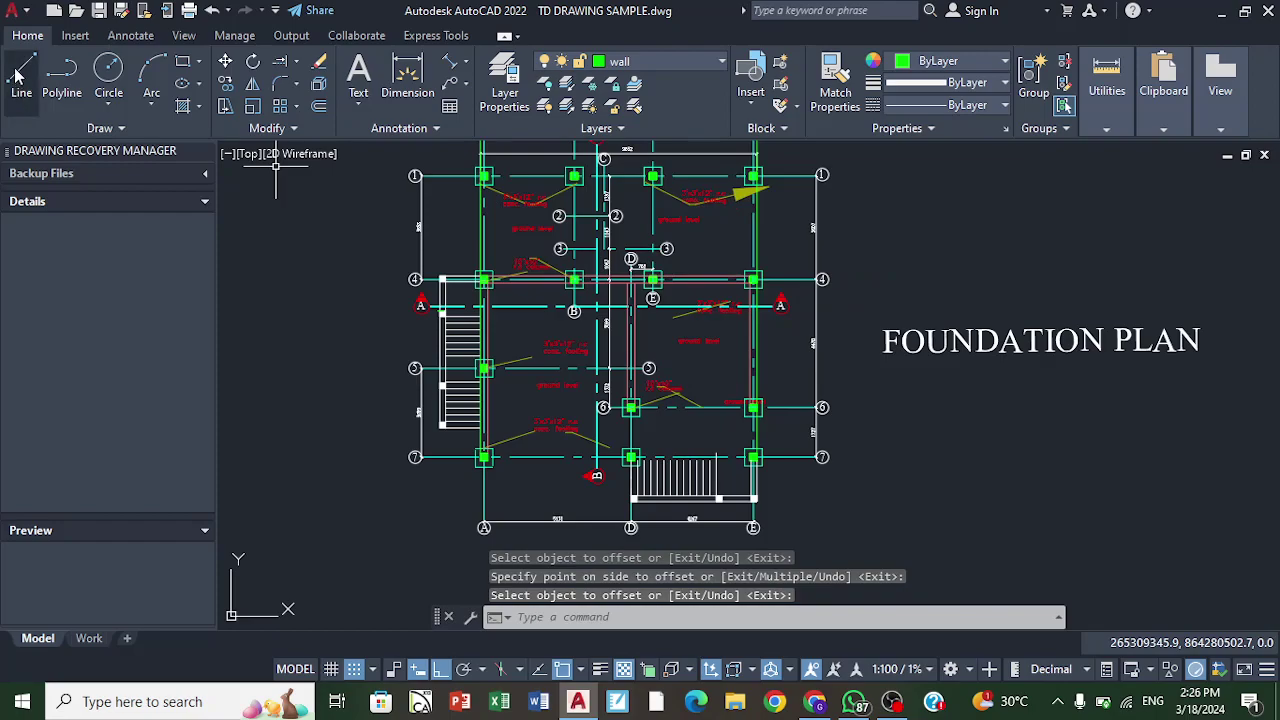
Step: Project the left edge of the column at gridlines B and 4 from the foundation plan down into the section's lower storey
scroll(600, 220, down, 4)
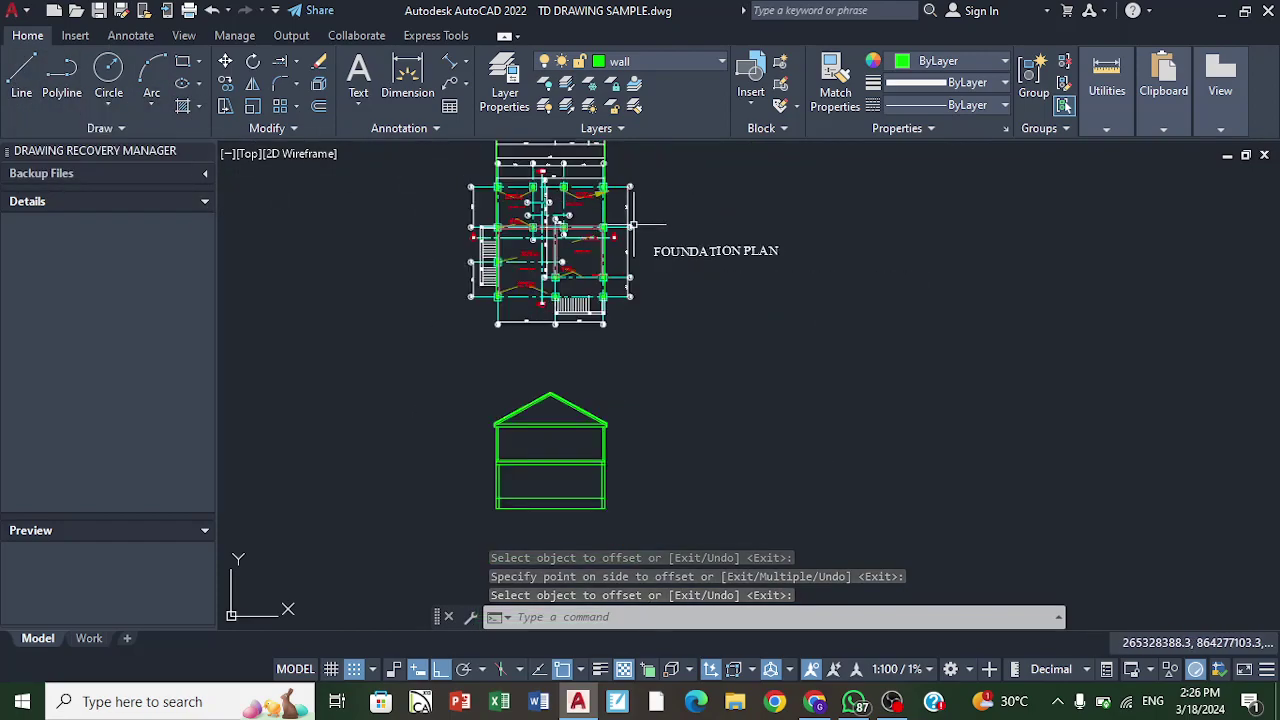
scroll(566, 262, up, 2)
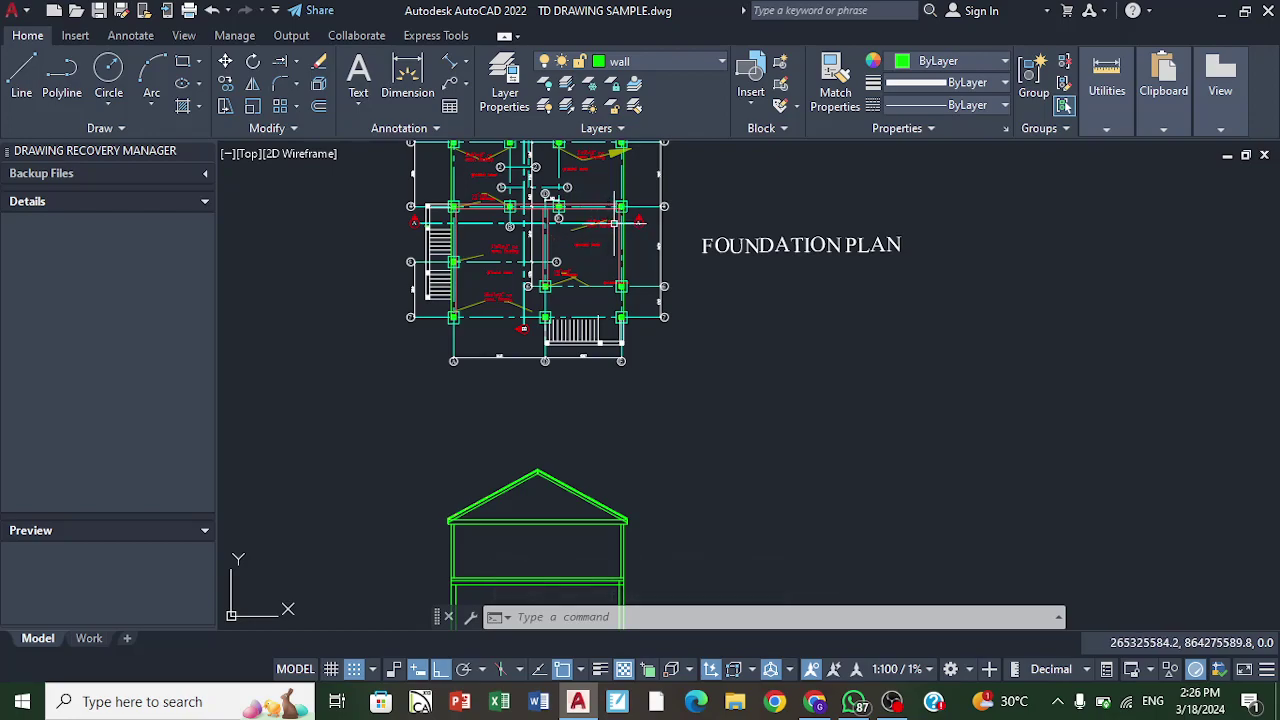
scroll(614, 222, down, 2)
scroll(548, 430, up, 3)
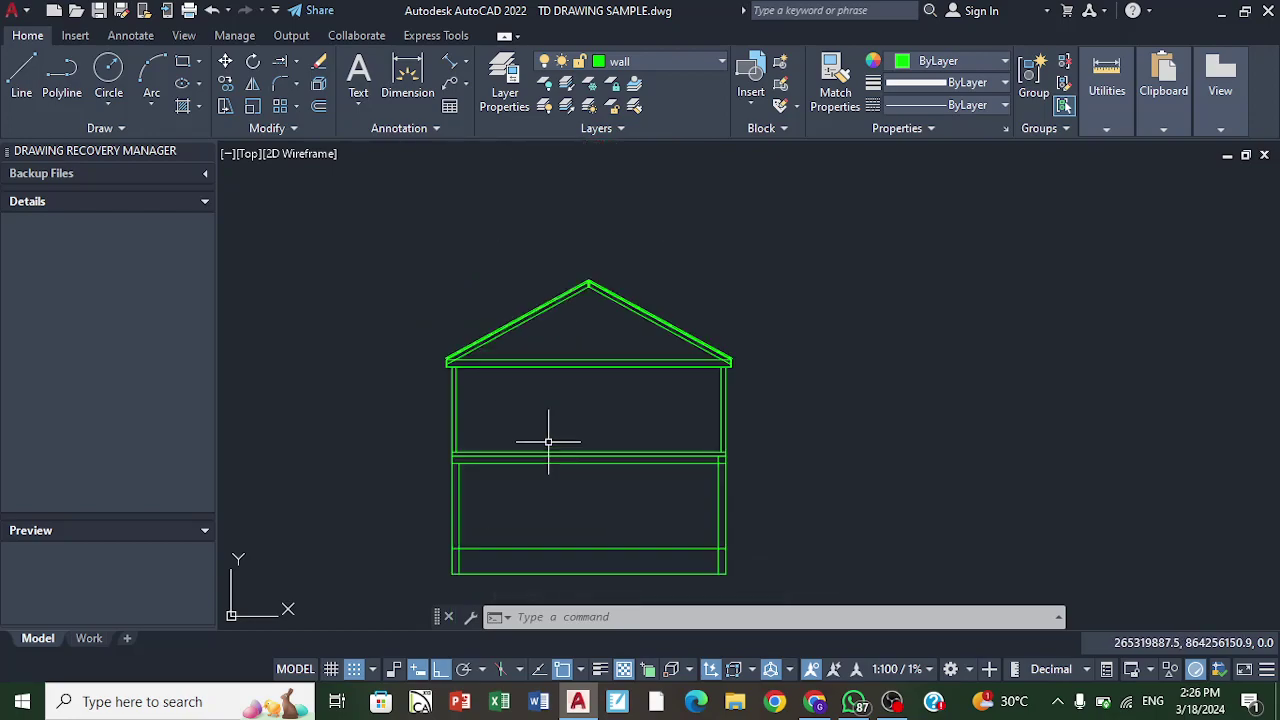
scroll(550, 440, down, 2)
click(21, 75)
scroll(470, 300, down, 2)
scroll(500, 300, up, 5)
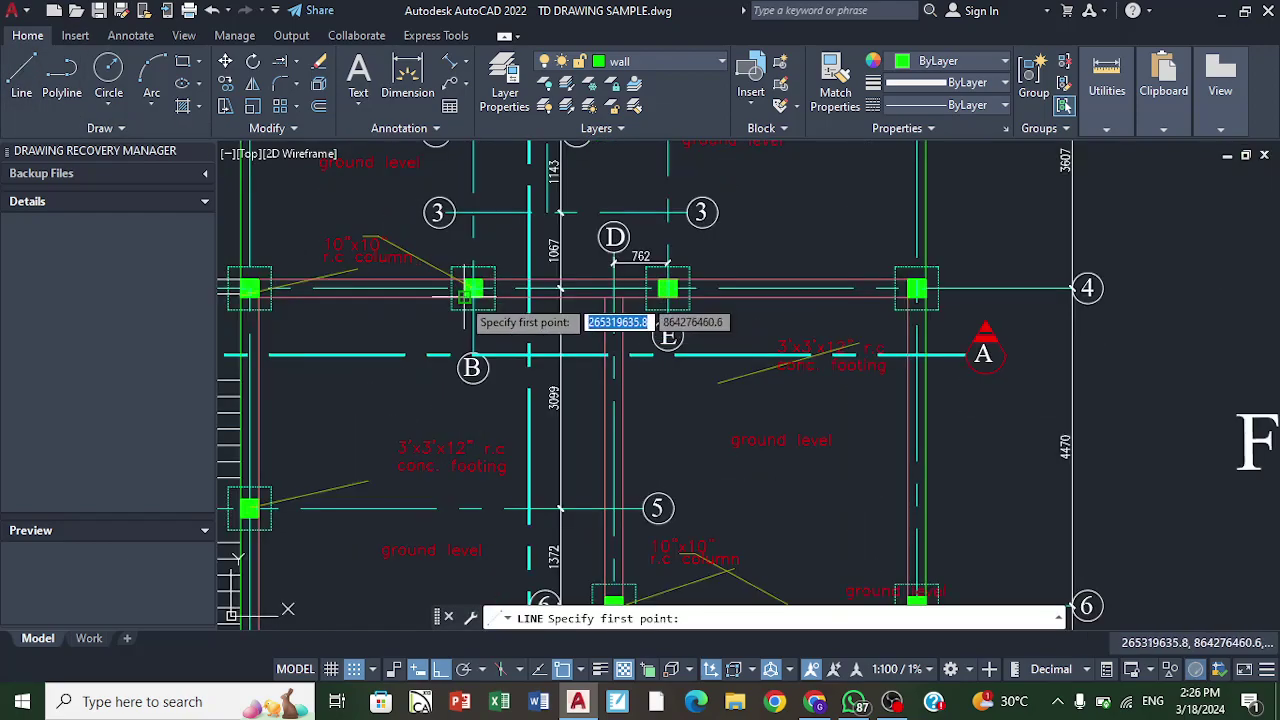
click(472, 290)
scroll(465, 285, down, 4)
scroll(419, 434, up, 5)
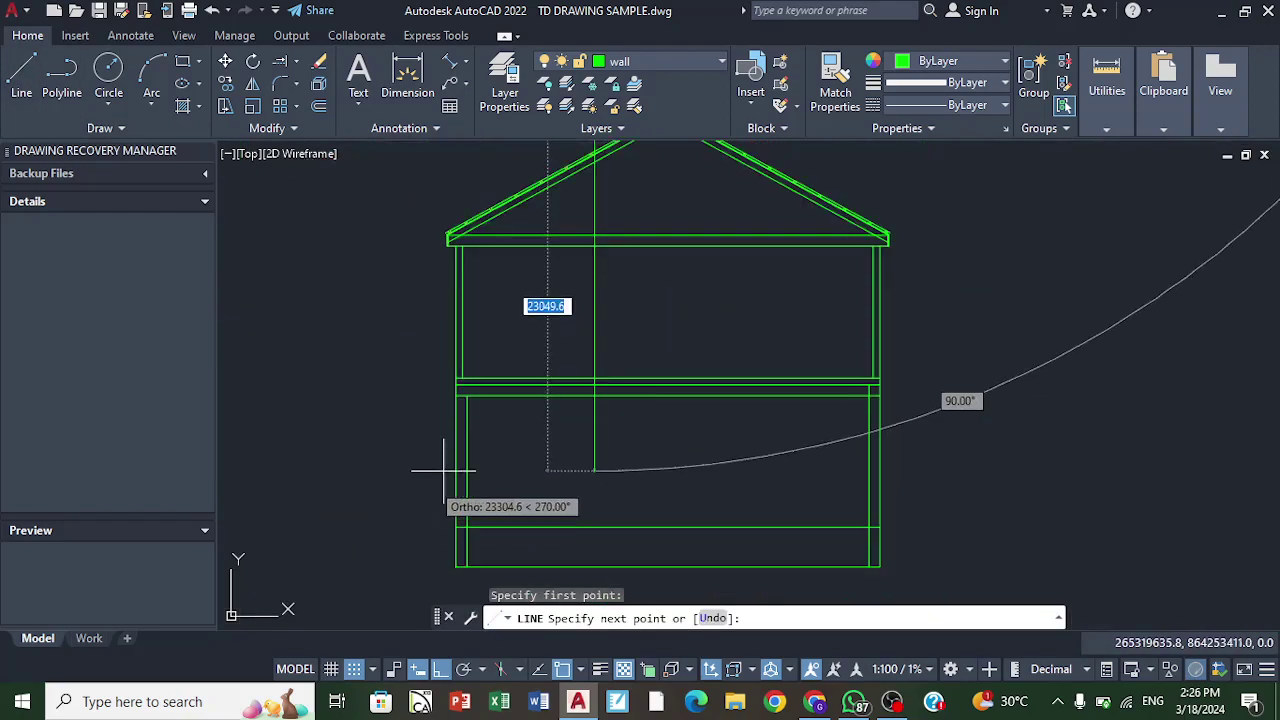
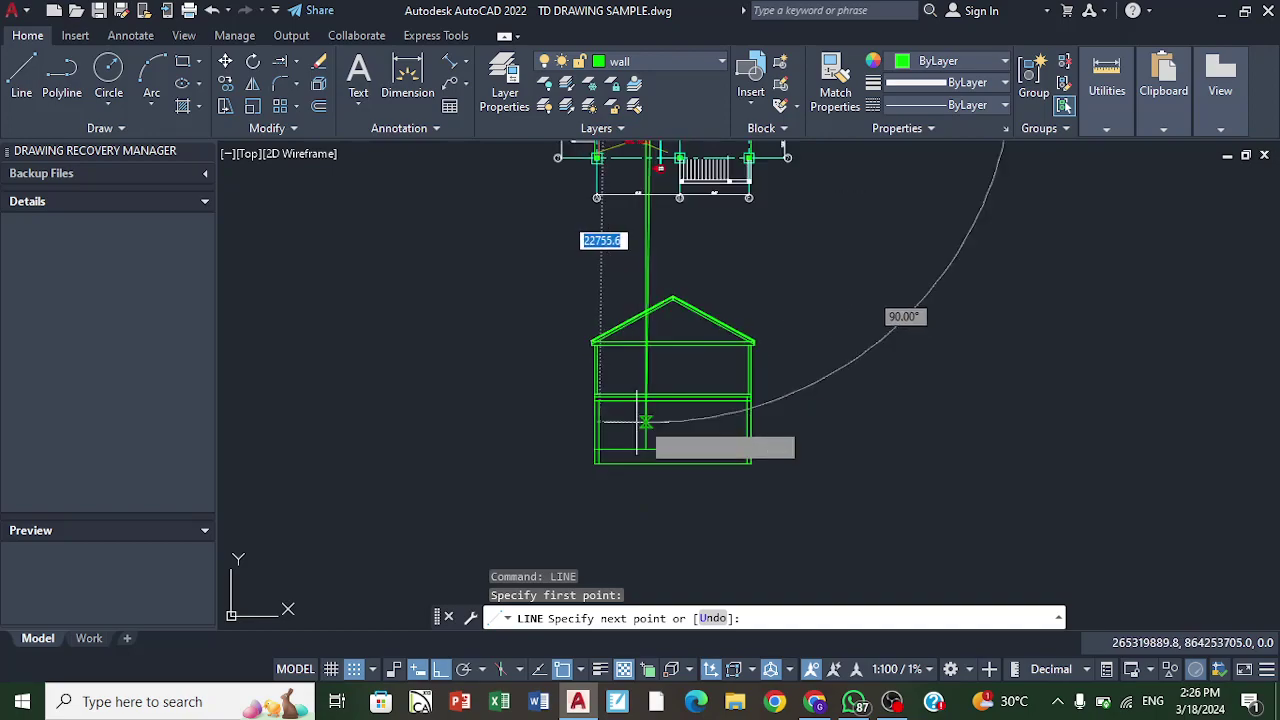
Step: Project the right edge of the column at gridlines B and 4 down to the upper of the section's two bottom lines
click(622, 388)
scroll(610, 400, down, 8)
scroll(631, 470, up, 2)
click(629, 486)
right_click(641, 416)
click(662, 425)
Step: Project the left edge of the middle column at gridlines E and 4 down to the upper of the section's two bottom lines
scroll(664, 447, down, 8)
right_click(730, 320)
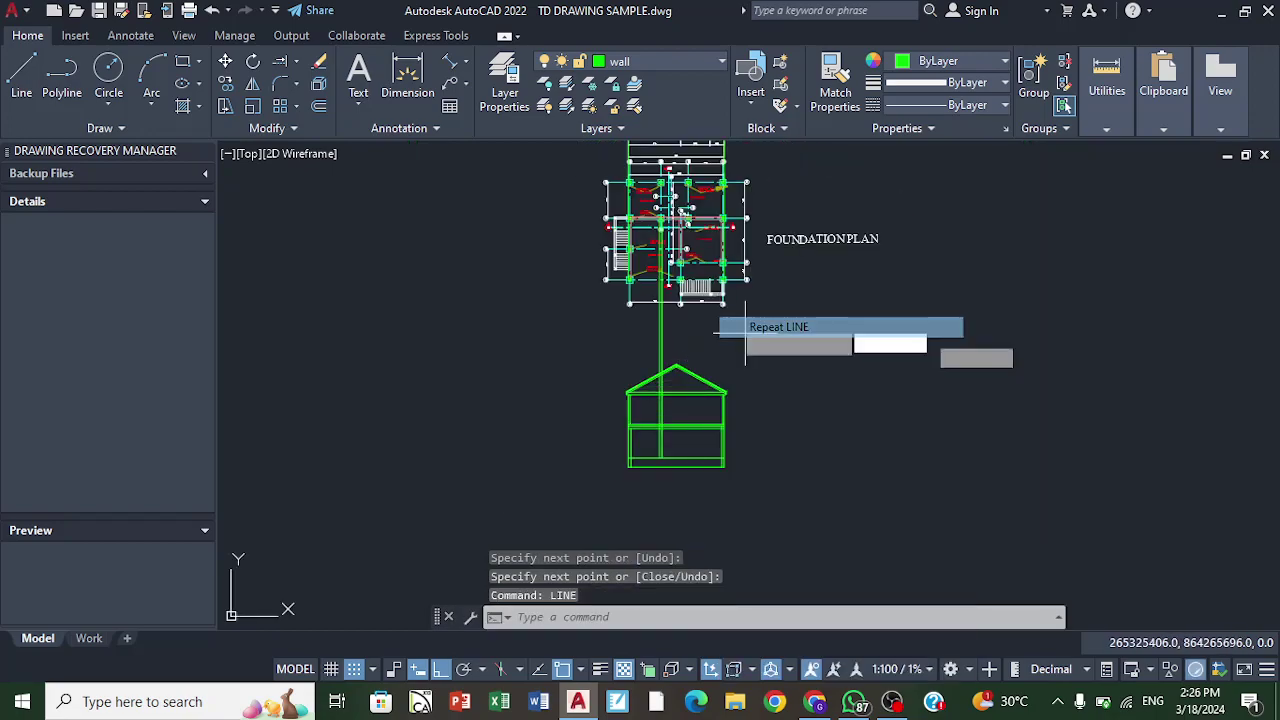
click(750, 323)
scroll(700, 270, up, 10)
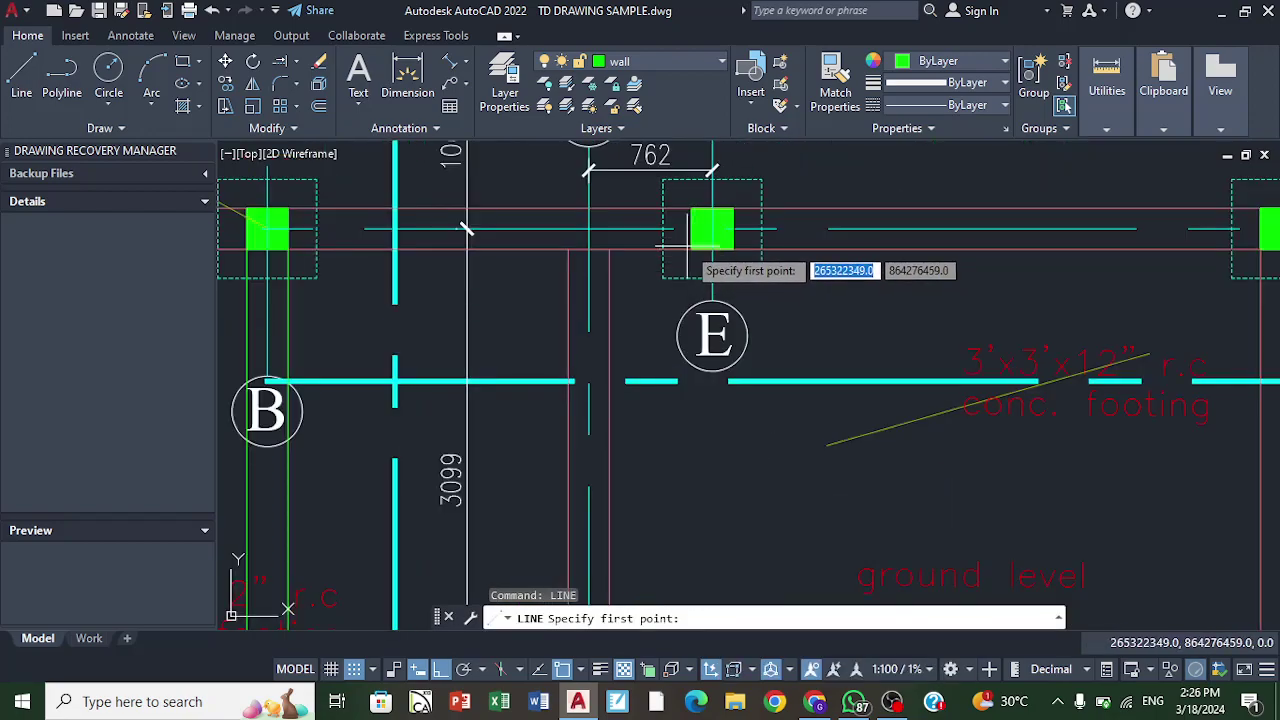
click(695, 255)
scroll(692, 270, down, 8)
scroll(698, 360, up, 8)
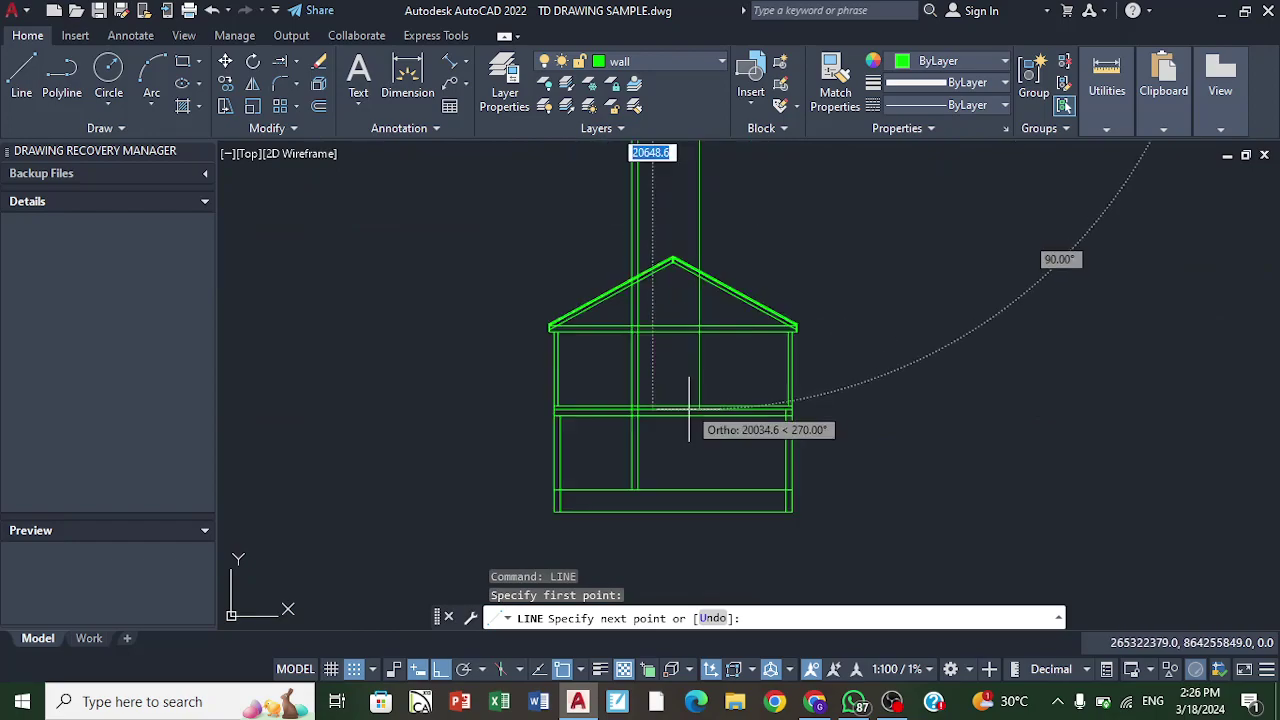
scroll(700, 380, down, 4)
scroll(700, 437, up, 4)
click(690, 513)
right_click(688, 514)
click(722, 398)
Step: Copy the first inner column's right edge line to the second projected column, using the lower ends of their left edges as reference points
scroll(540, 250, down, 3)
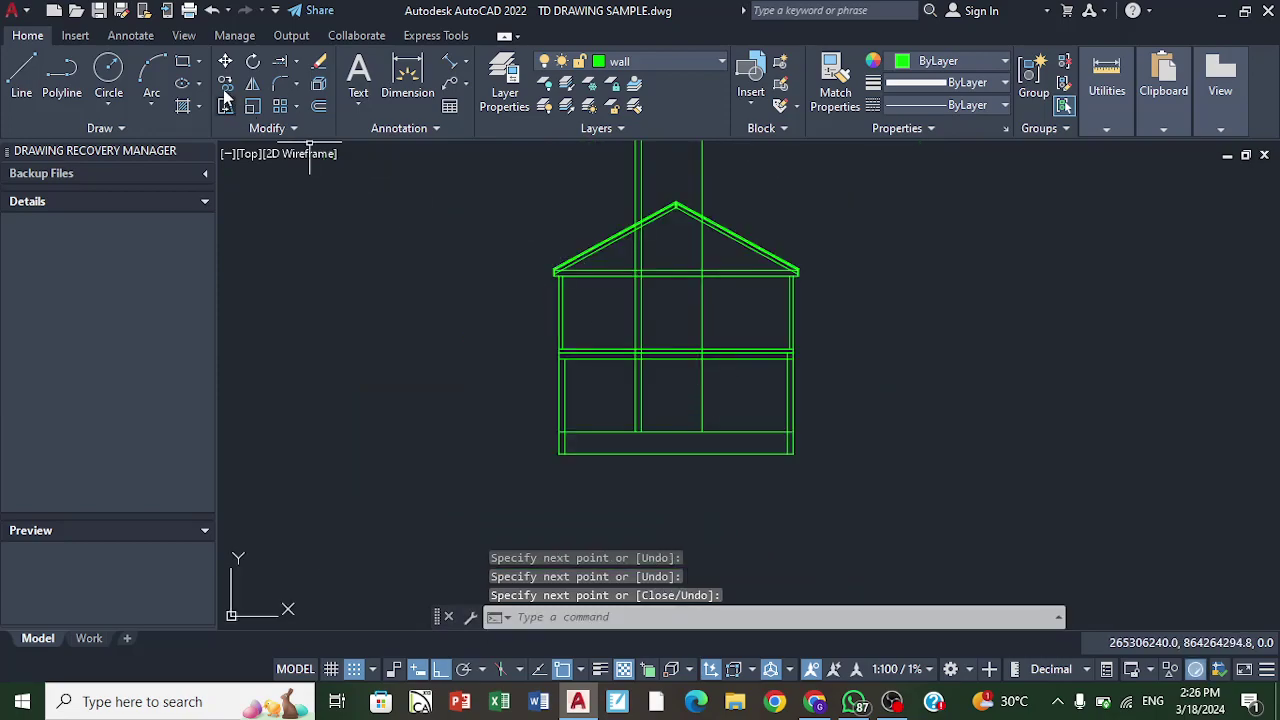
text(co)
key(Return)
scroll(650, 375, up, 3)
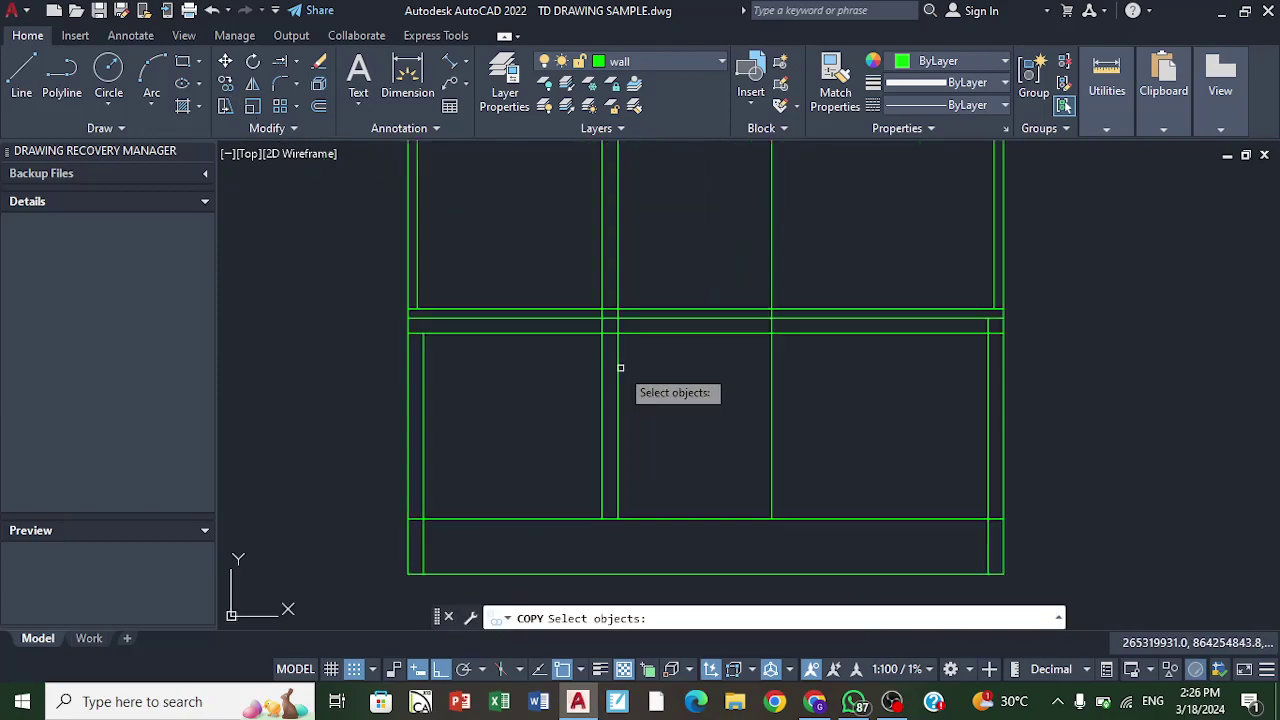
click(617, 372)
scroll(614, 527, up, 3)
key(Return)
click(563, 489)
scroll(570, 478, down, 3)
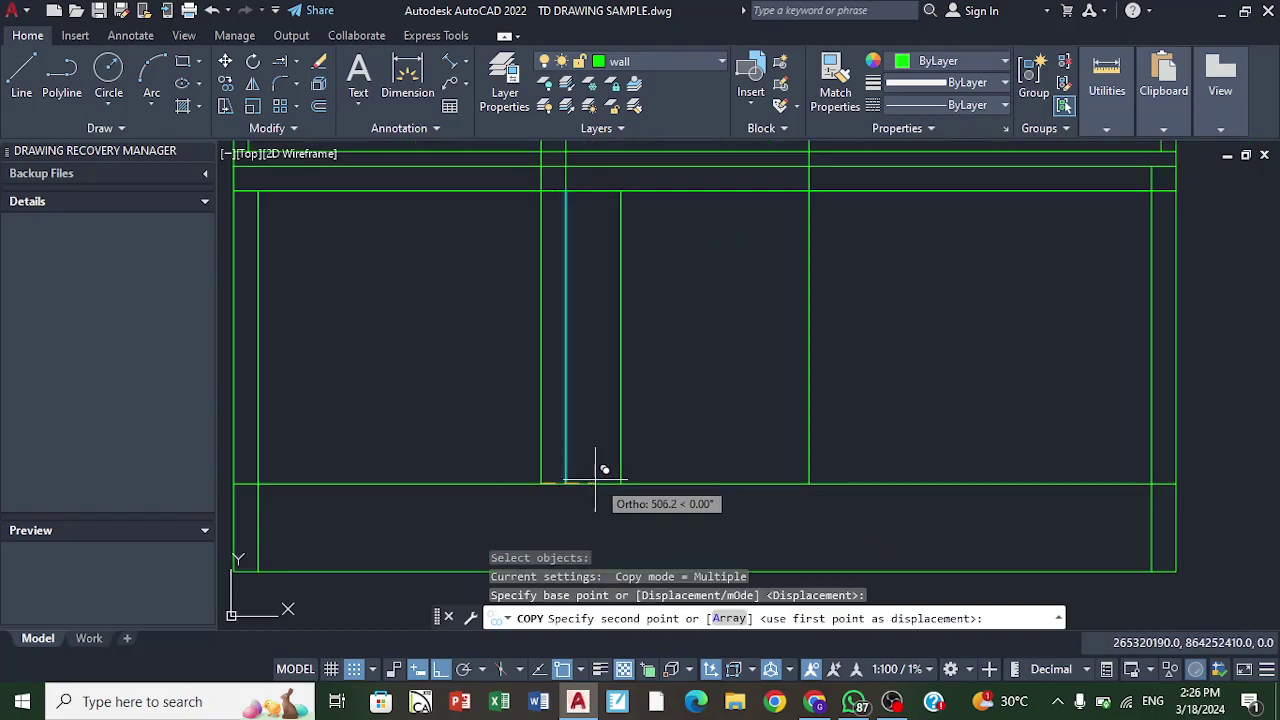
click(820, 474)
right_click(684, 310)
click(722, 326)
scroll(715, 365, down, 2)
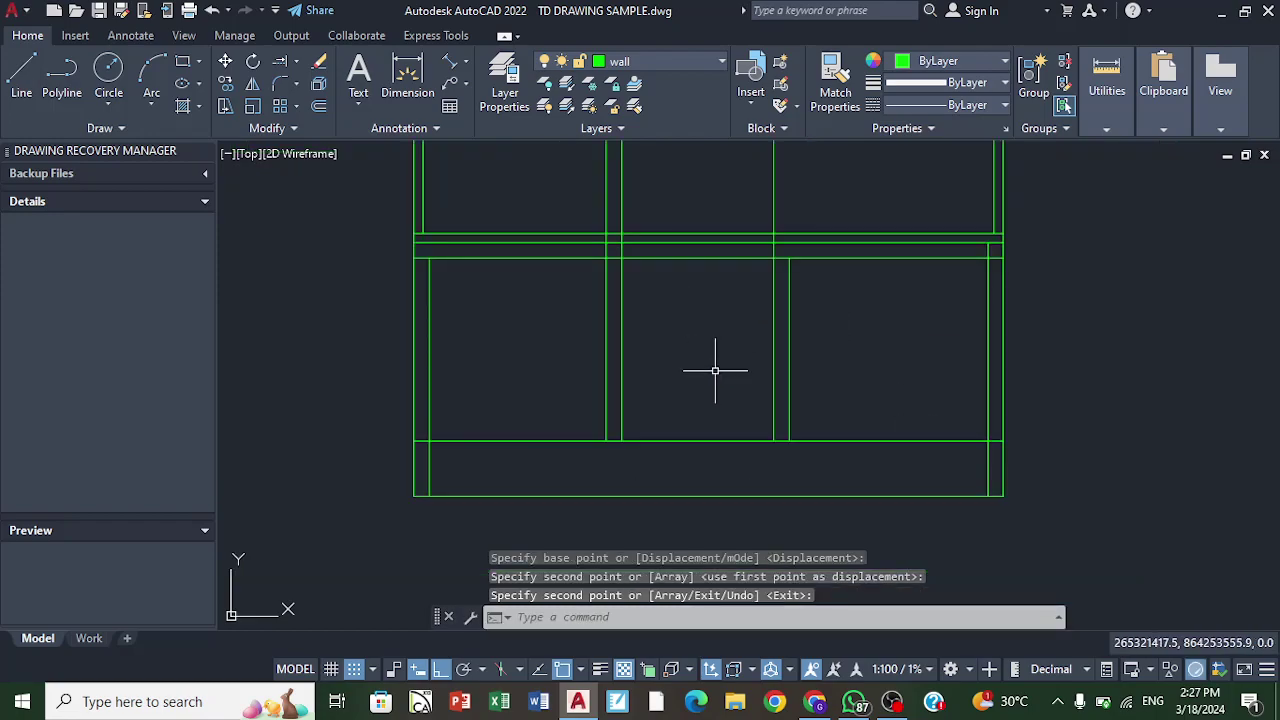
Step: Erase the three column projection lines above the line beneath the floor slab
click(320, 63)
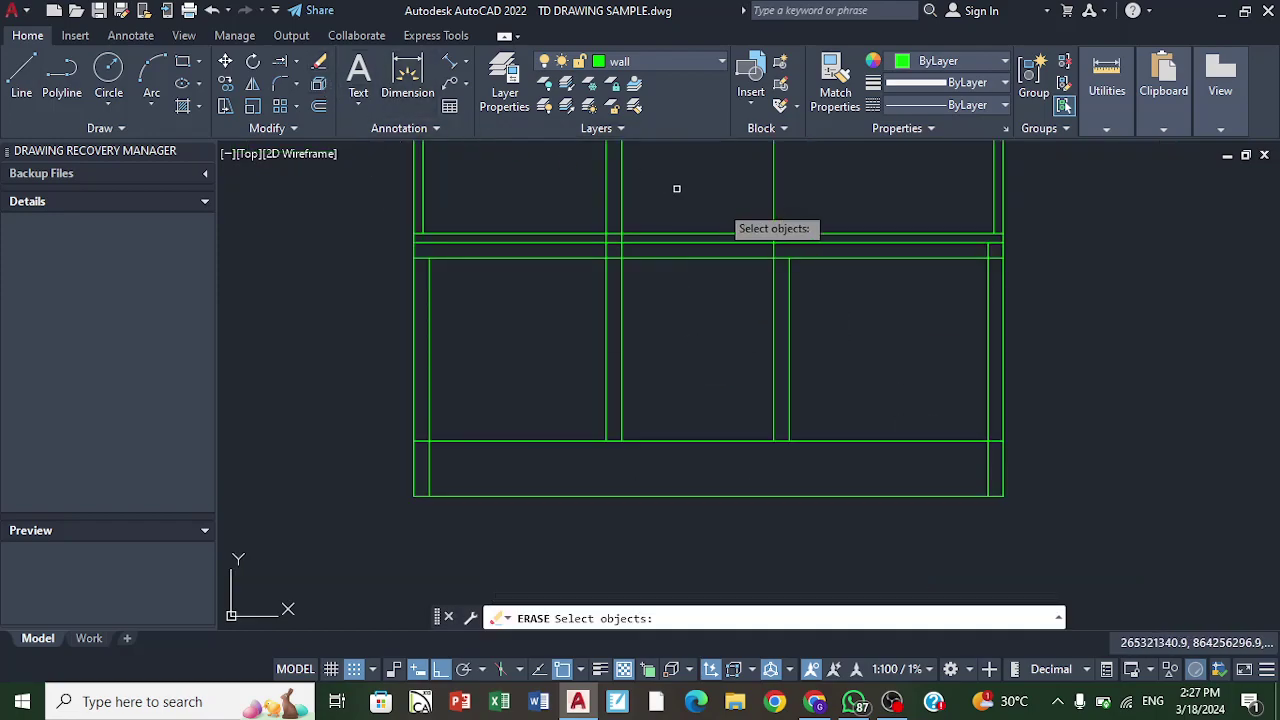
click(786, 176)
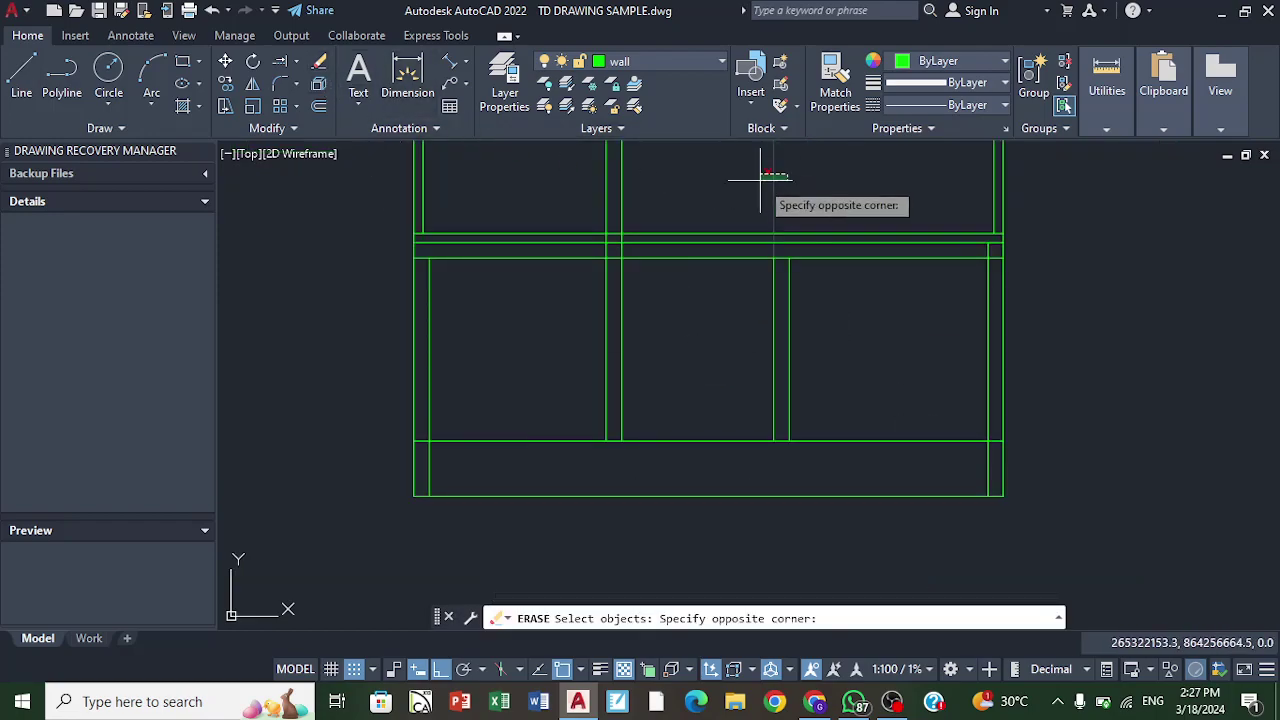
click(597, 183)
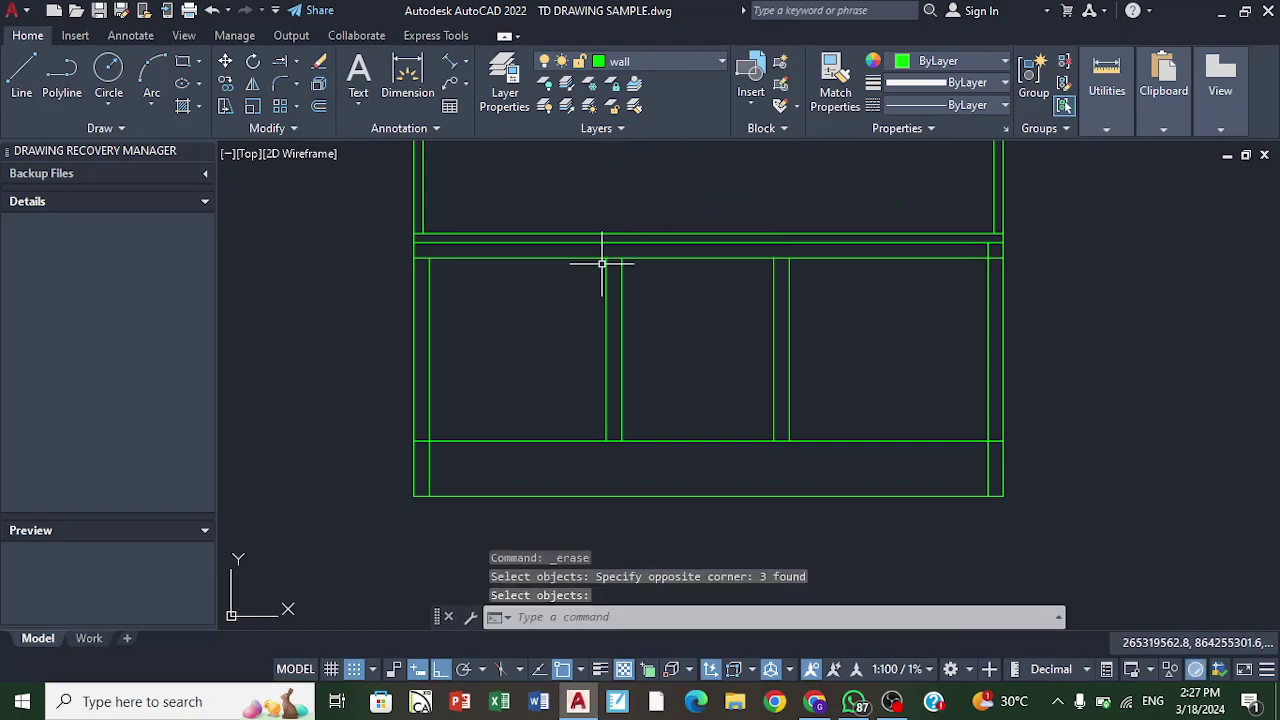
scroll(646, 357, down, 3)
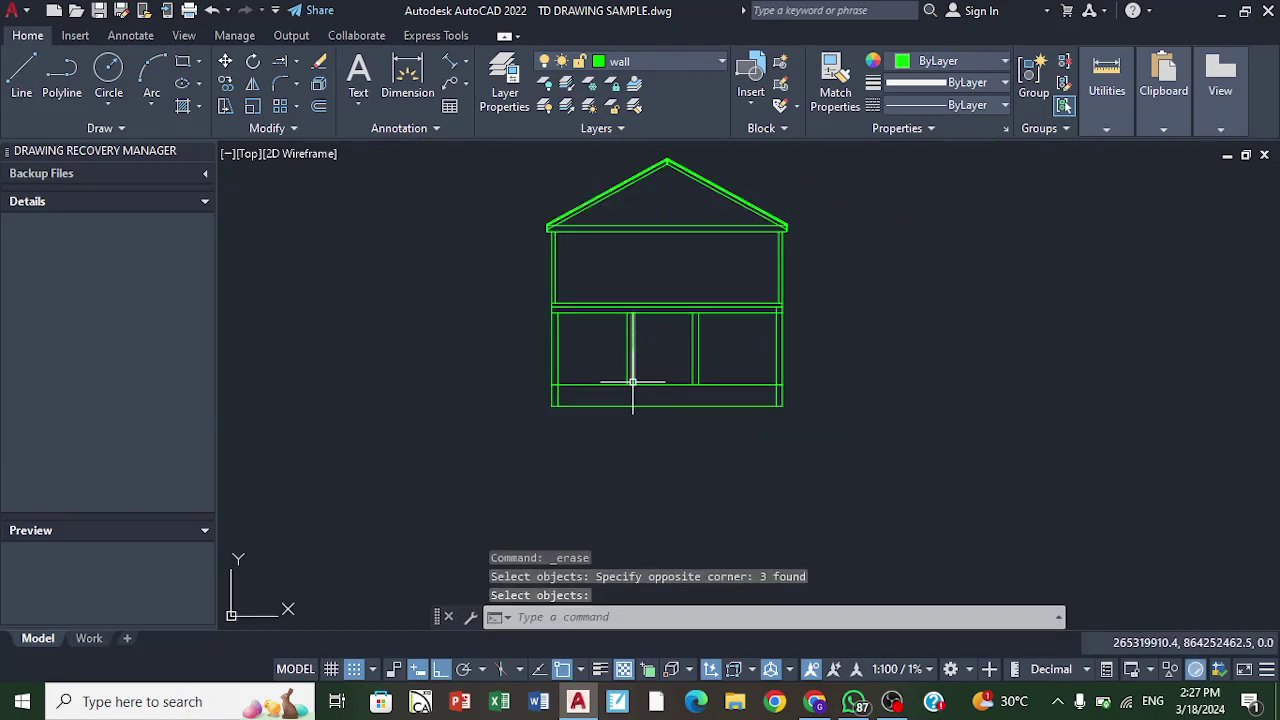
Step: Project gridline D's left beam edge from the A-A cutting line down to the slab underside, continuing with a separate segment to the beam-bottom line
scroll(607, 356, down, 5)
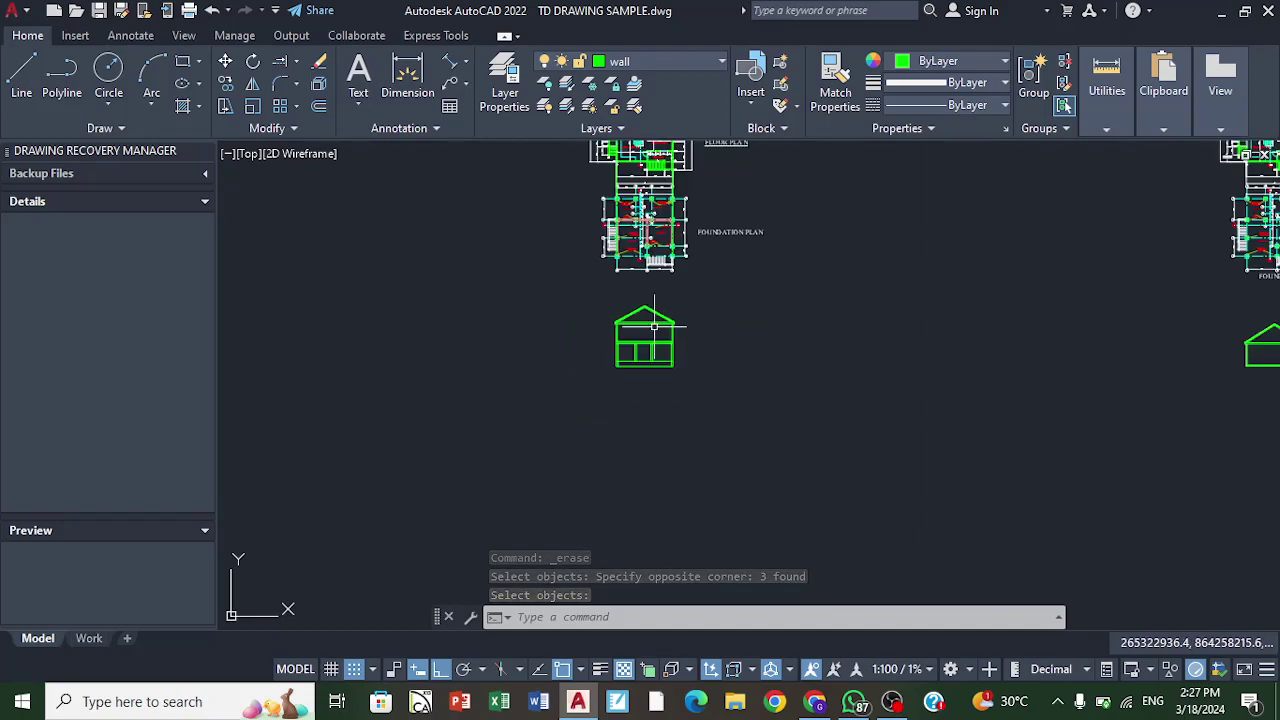
scroll(645, 215, up, 5)
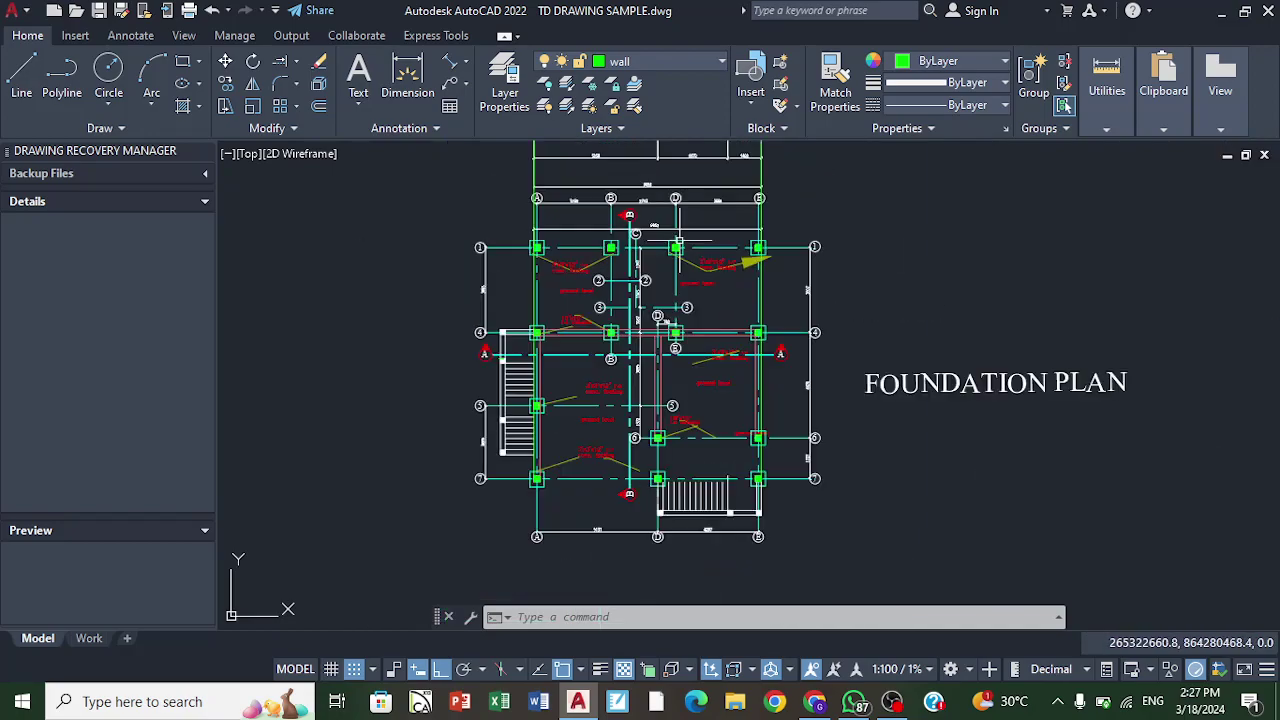
text(l)
key(Return)
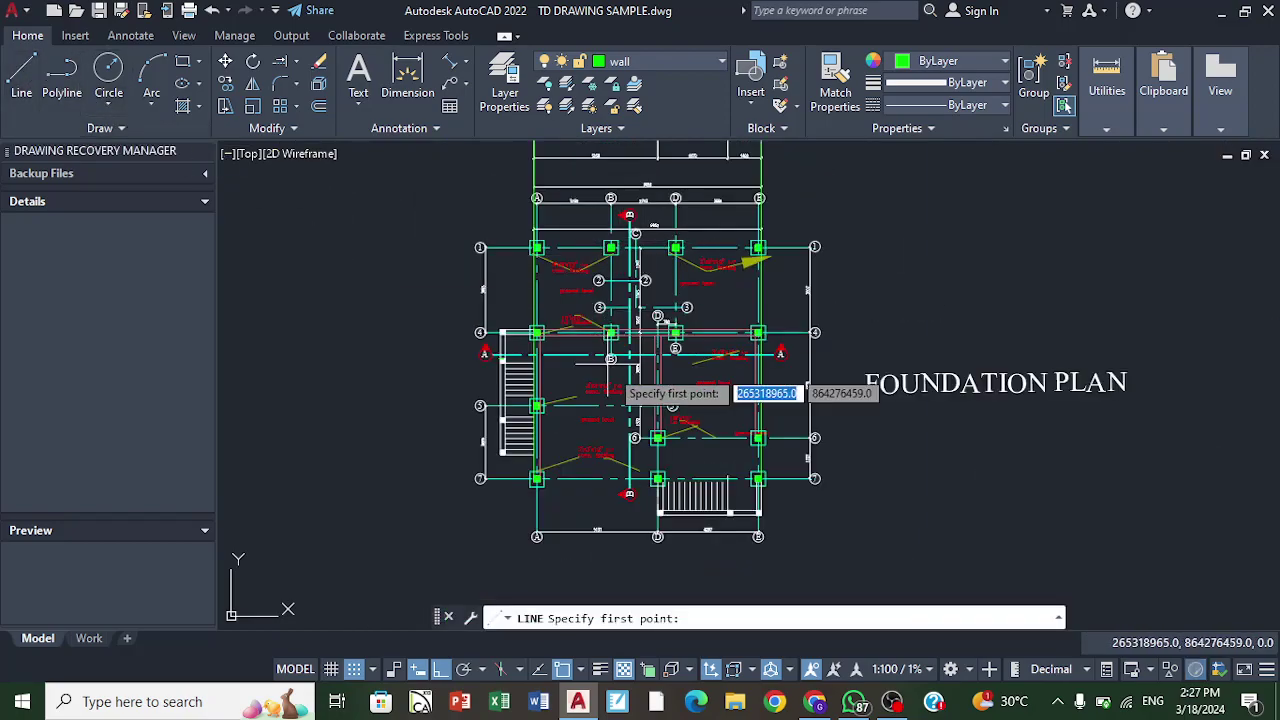
scroll(643, 353, up, 8)
scroll(737, 357, up, 2)
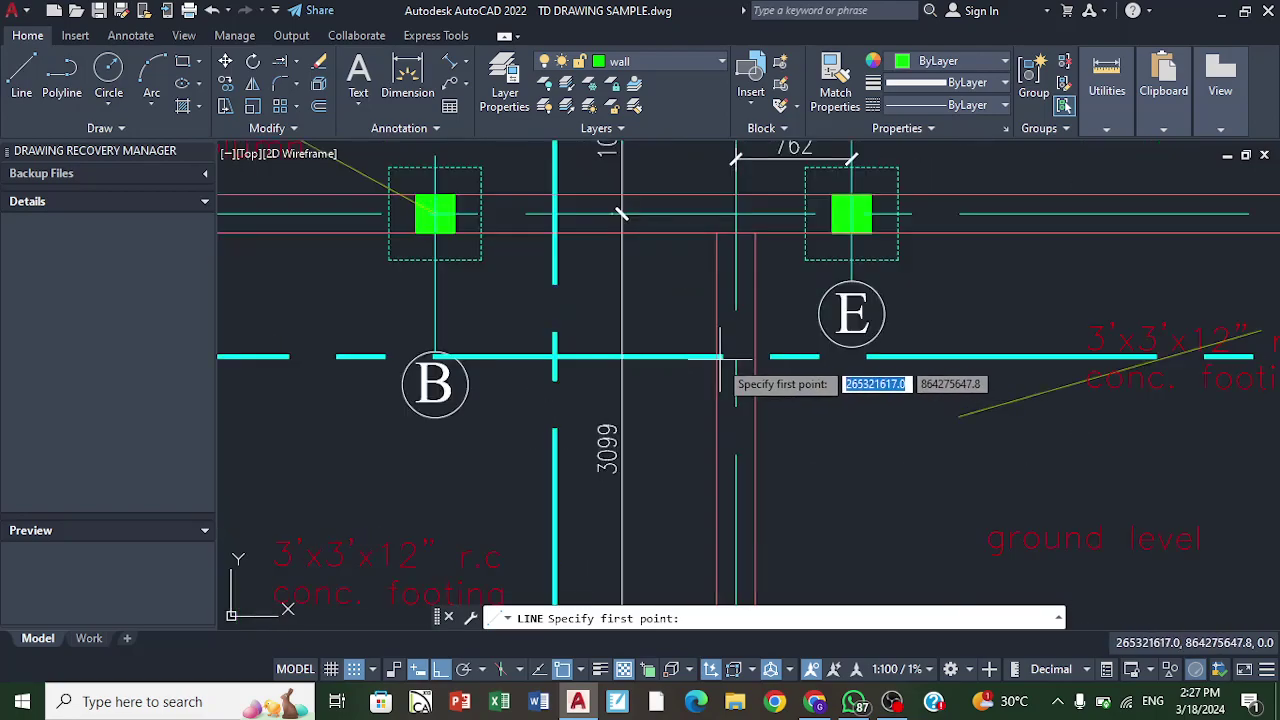
click(717, 356)
scroll(666, 314, down, 10)
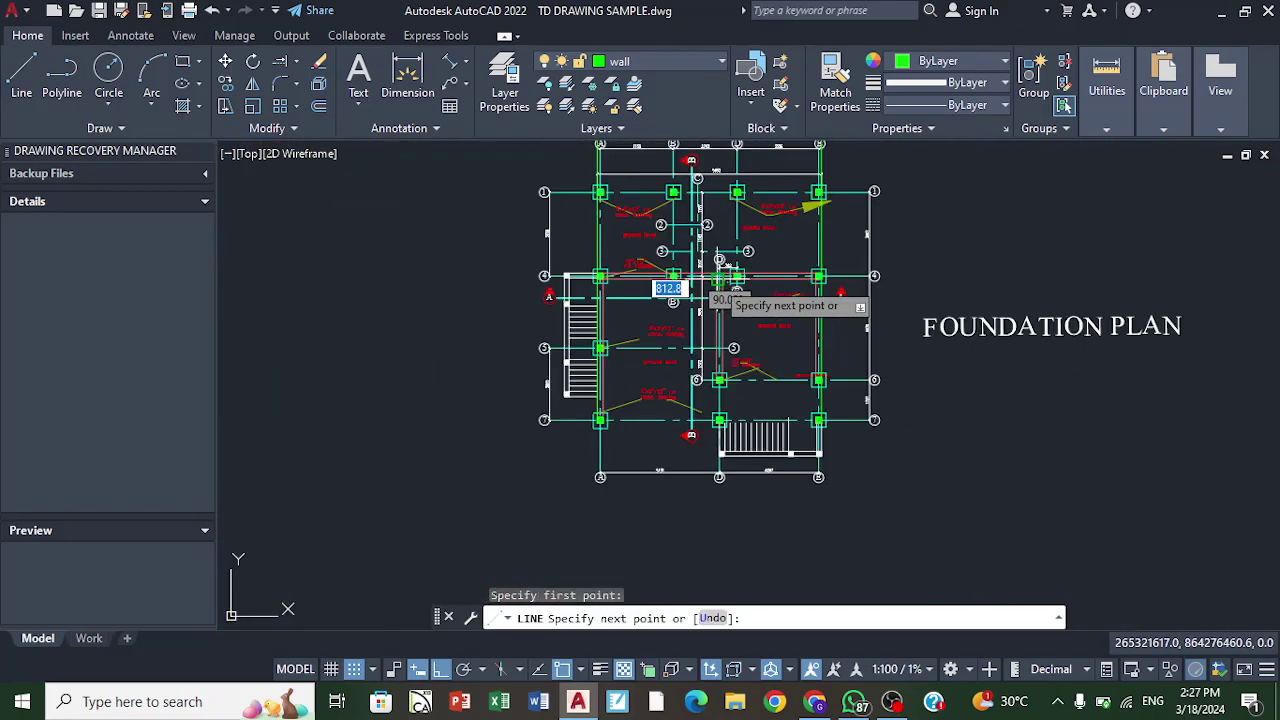
scroll(695, 380, up, 8)
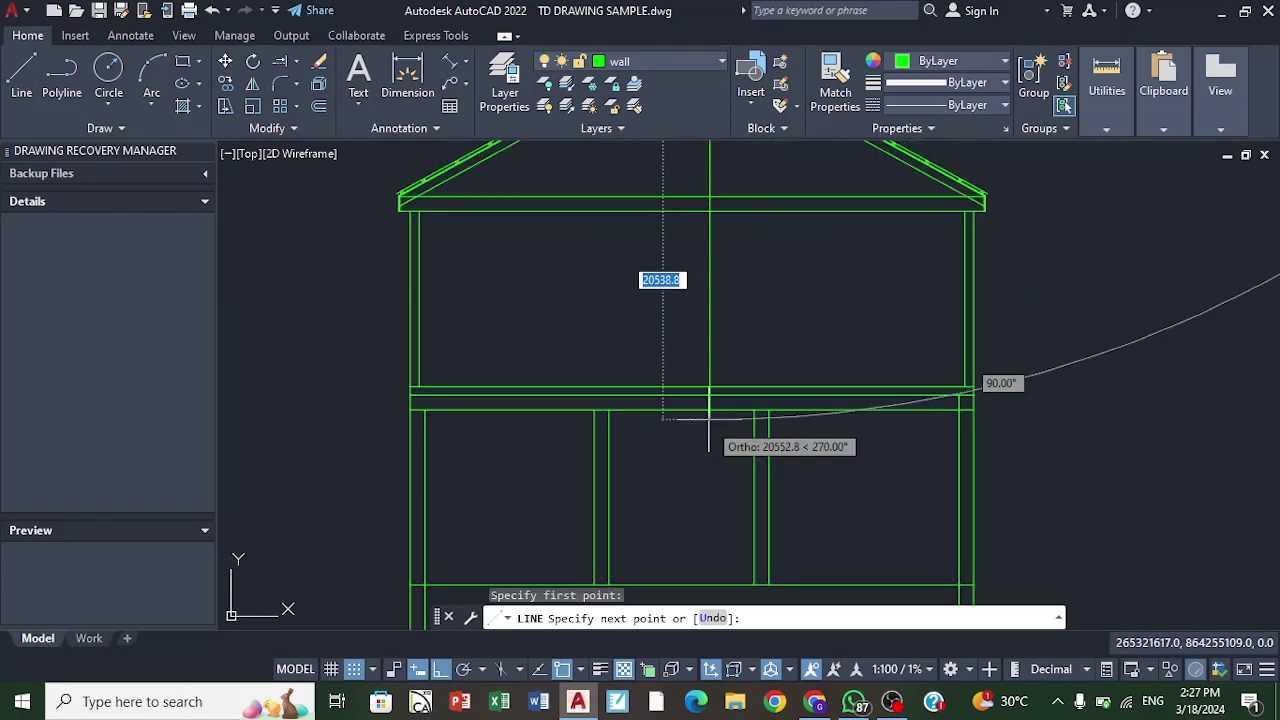
click(706, 378)
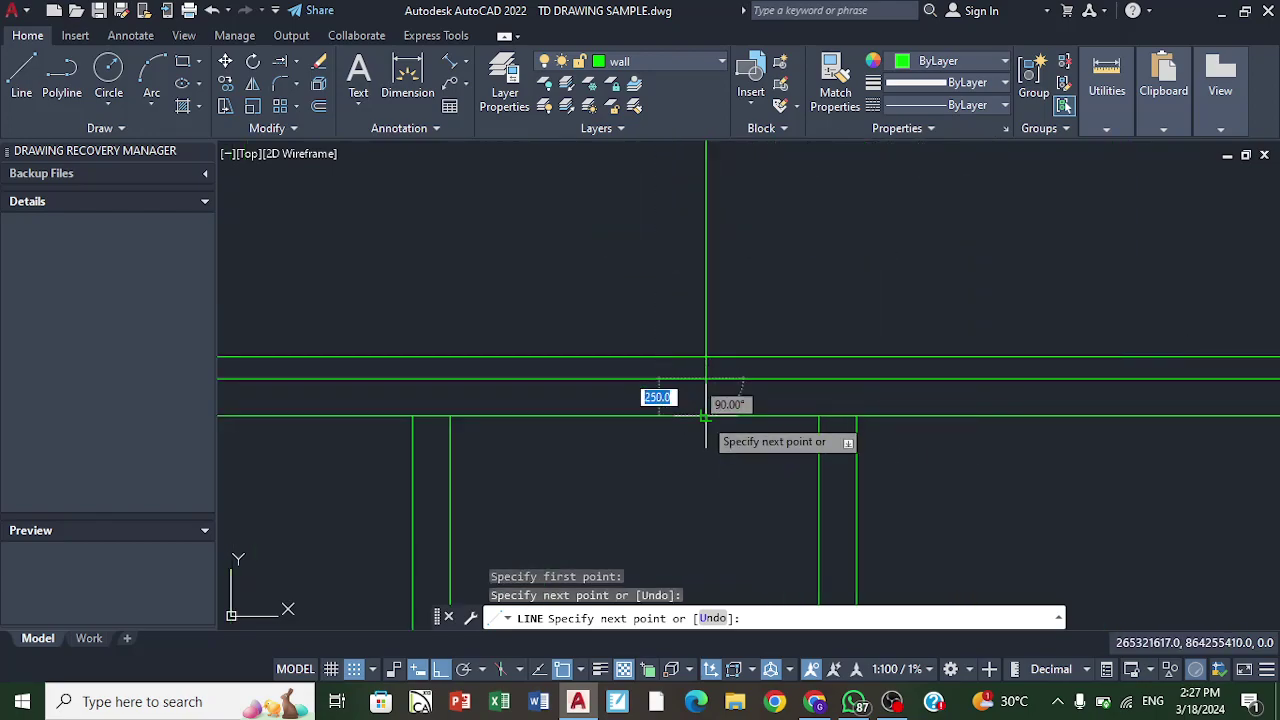
click(706, 415)
right_click(706, 415)
click(749, 429)
Step: Project the right edge of the column at gridlines D and 6 down to the slab underside, adding a second segment to the beam-bottom line
scroll(730, 443, down, 3)
right_click(724, 348)
click(756, 328)
scroll(661, 420, down, 7)
scroll(661, 404, up, 7)
scroll(628, 320, down, 1)
scroll(615, 380, up, 1)
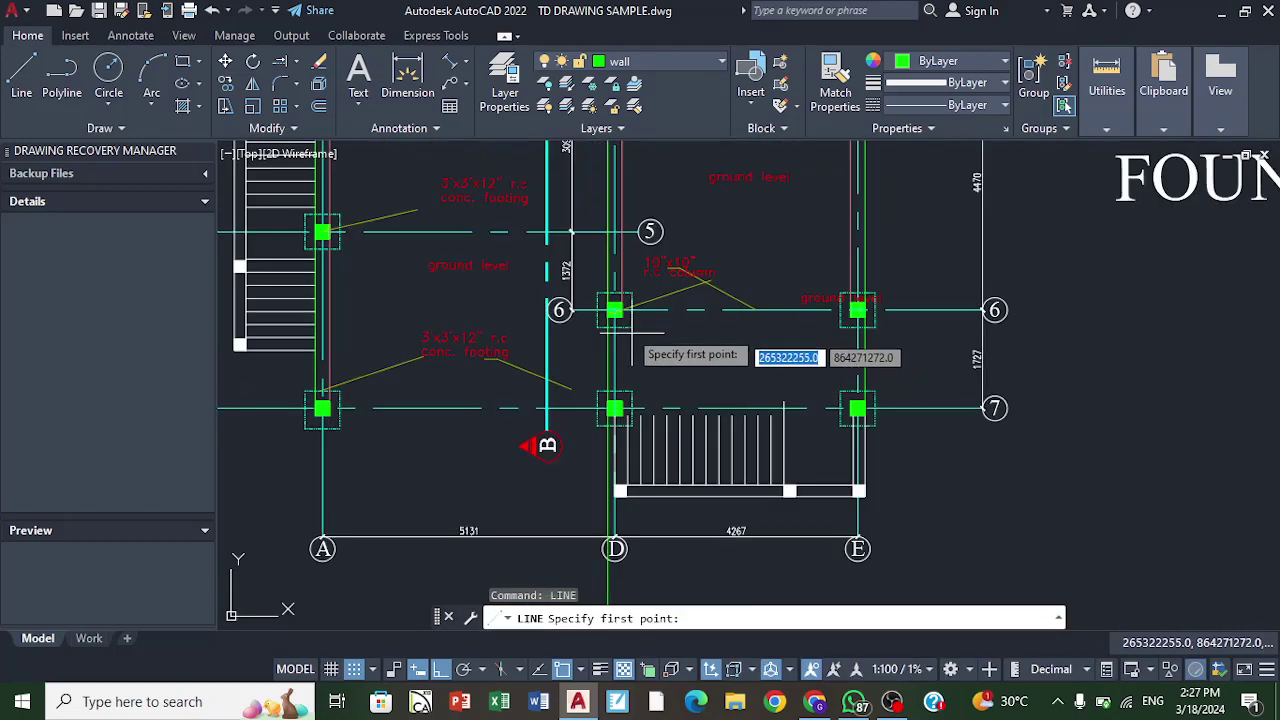
scroll(631, 333, up, 4)
click(603, 292)
scroll(610, 290, down, 6)
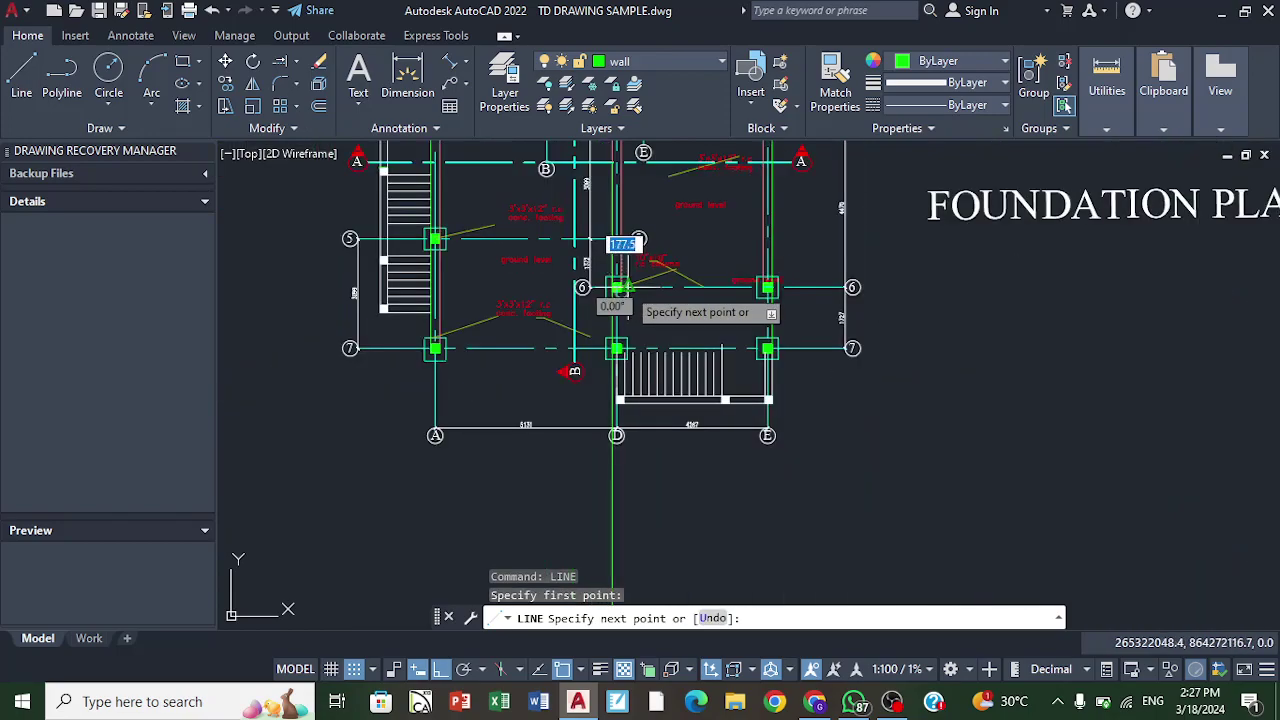
scroll(617, 289, down, 3)
scroll(600, 480, up, 3)
scroll(630, 500, down, 2)
scroll(639, 470, up, 5)
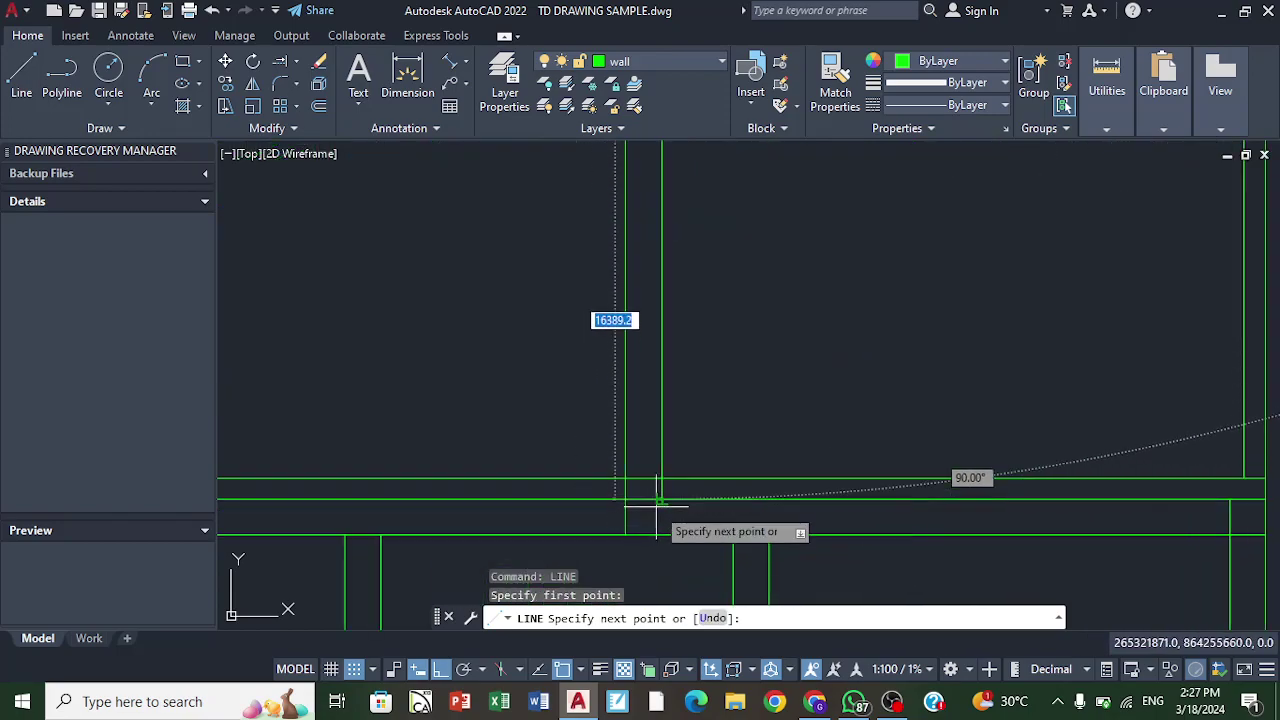
click(660, 500)
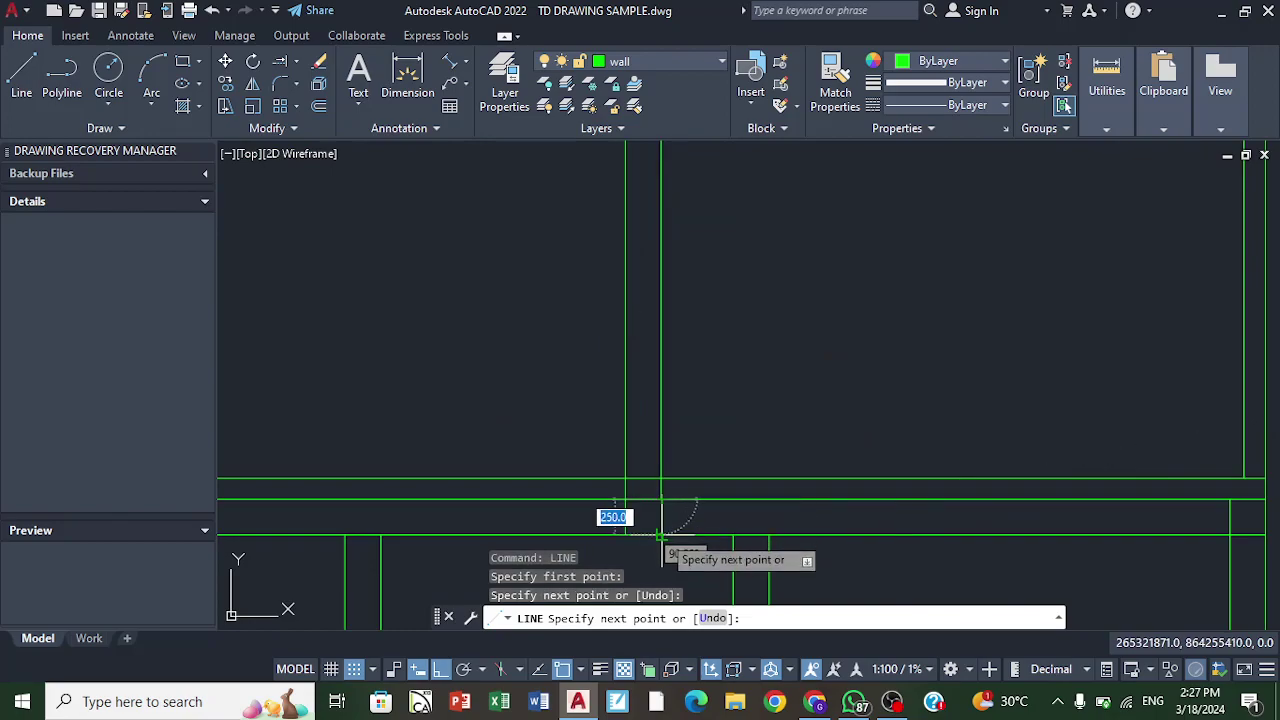
click(660, 537)
right_click(660, 364)
click(708, 381)
Step: Erase the two long projection lines above the slab underside, keeping the short beam sides below it
scroll(742, 322, down, 4)
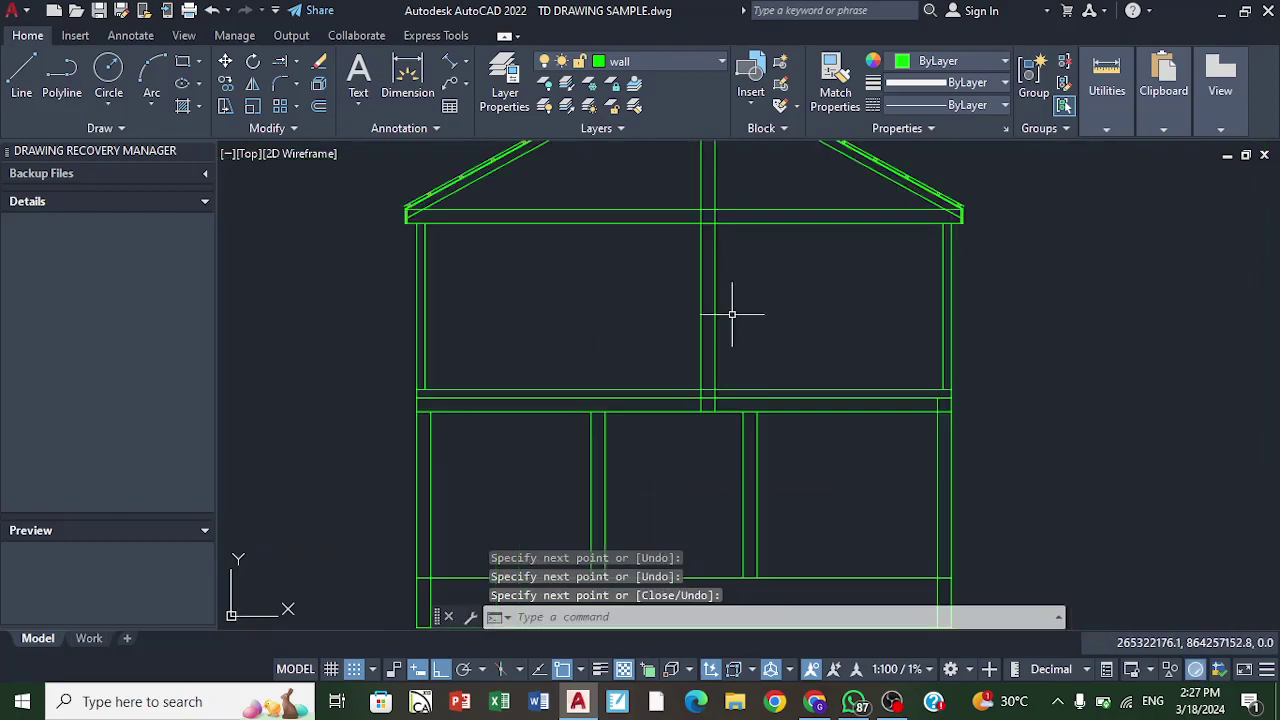
click(319, 62)
scroll(720, 322, up, 4)
click(737, 349)
click(657, 343)
key(Return)
scroll(677, 329, down, 4)
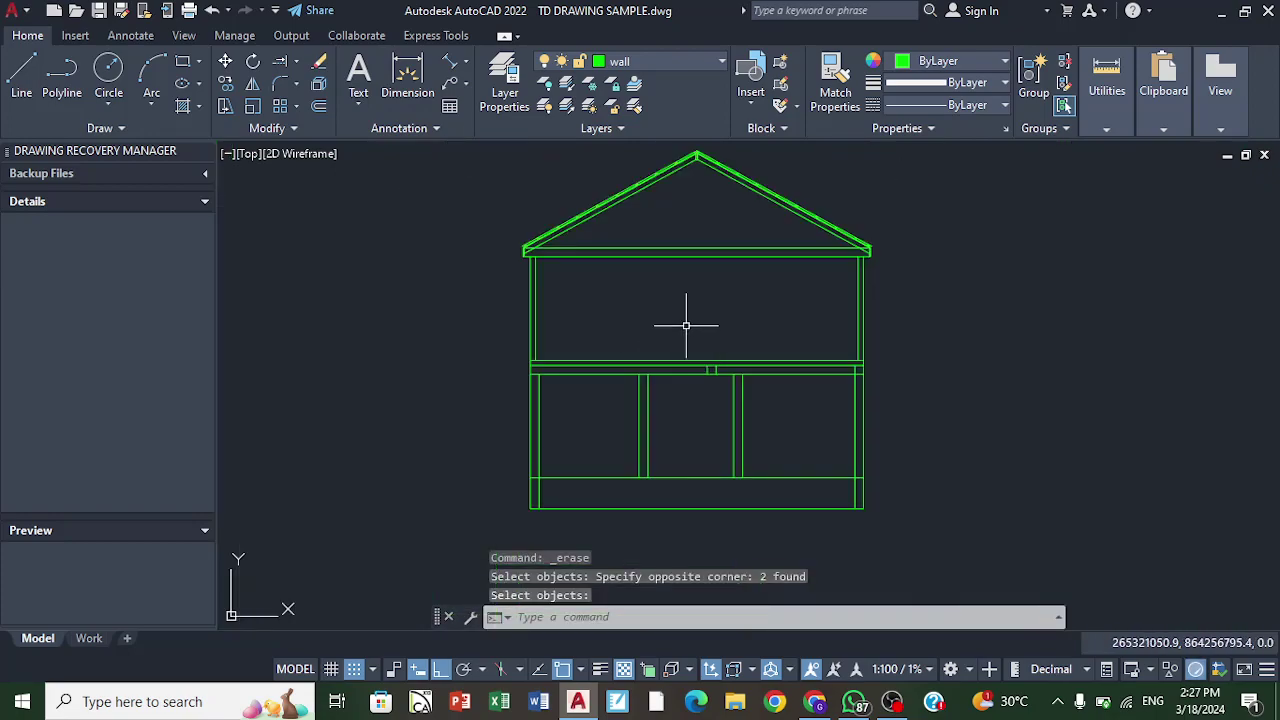
Step: Extend the left outer column's inner edge up to the underside of the floor slab
scroll(788, 447, up, 2)
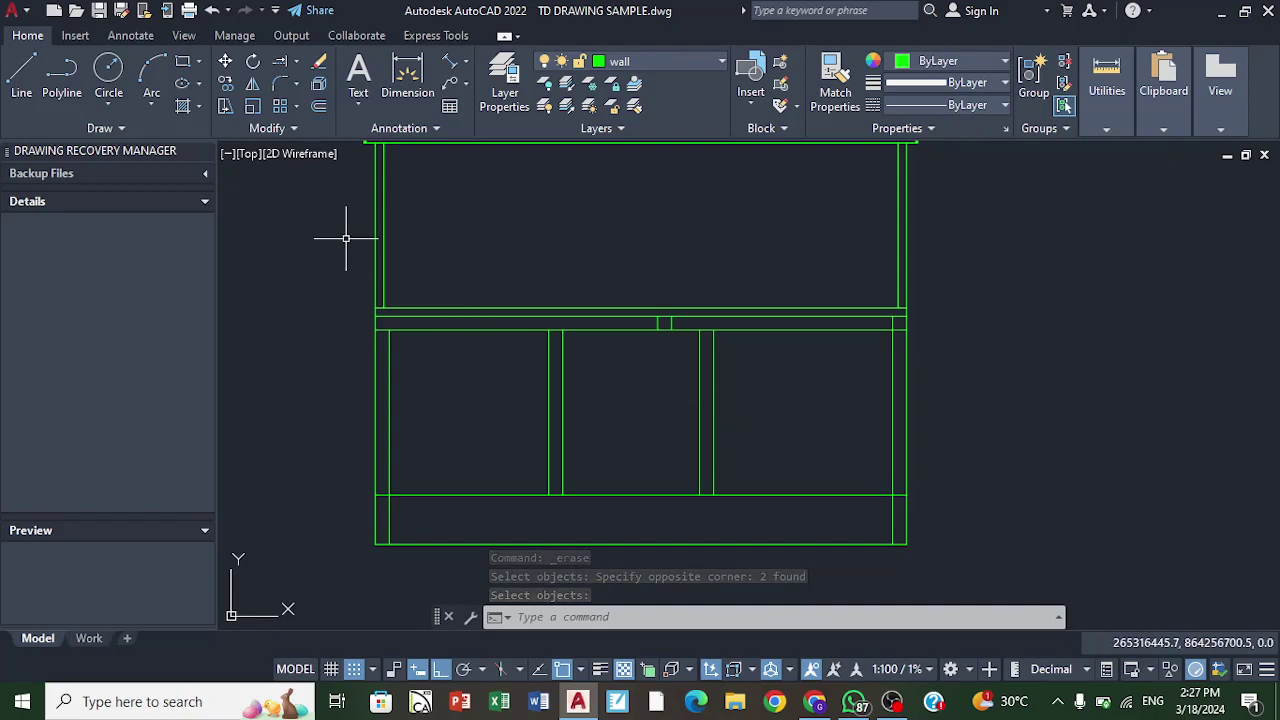
click(295, 63)
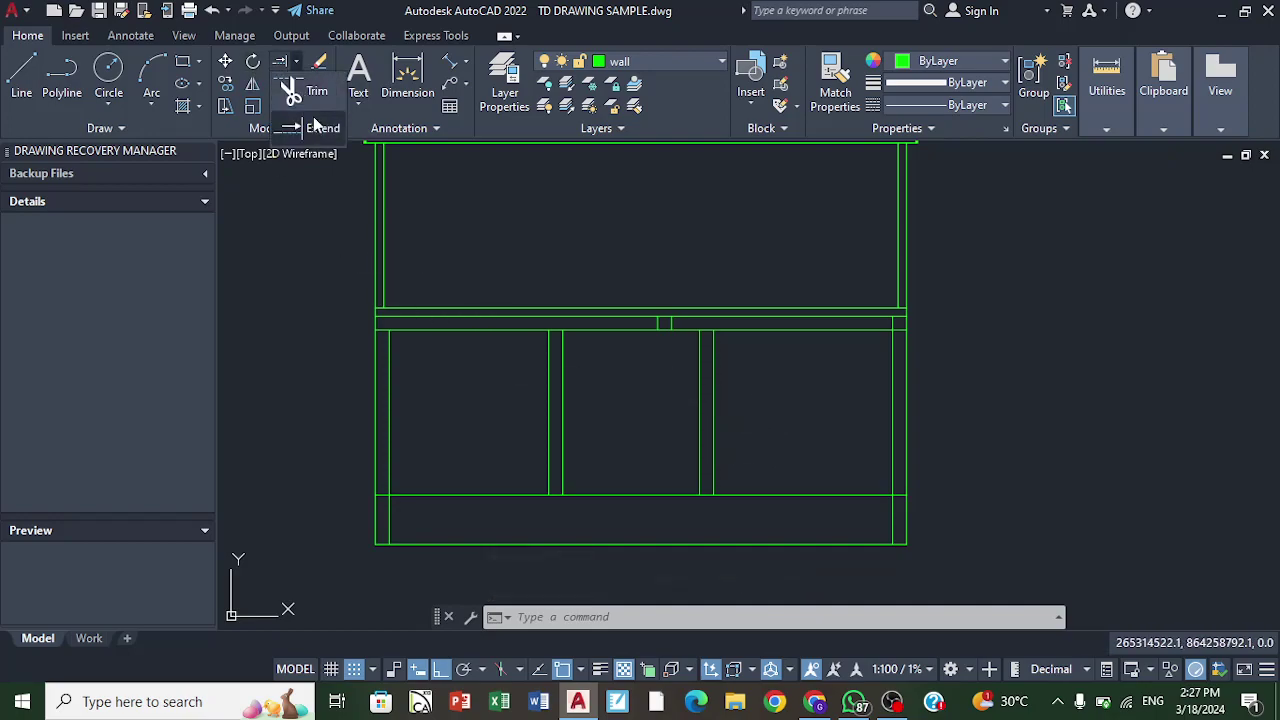
click(318, 127)
scroll(386, 363, up, 3)
click(380, 410)
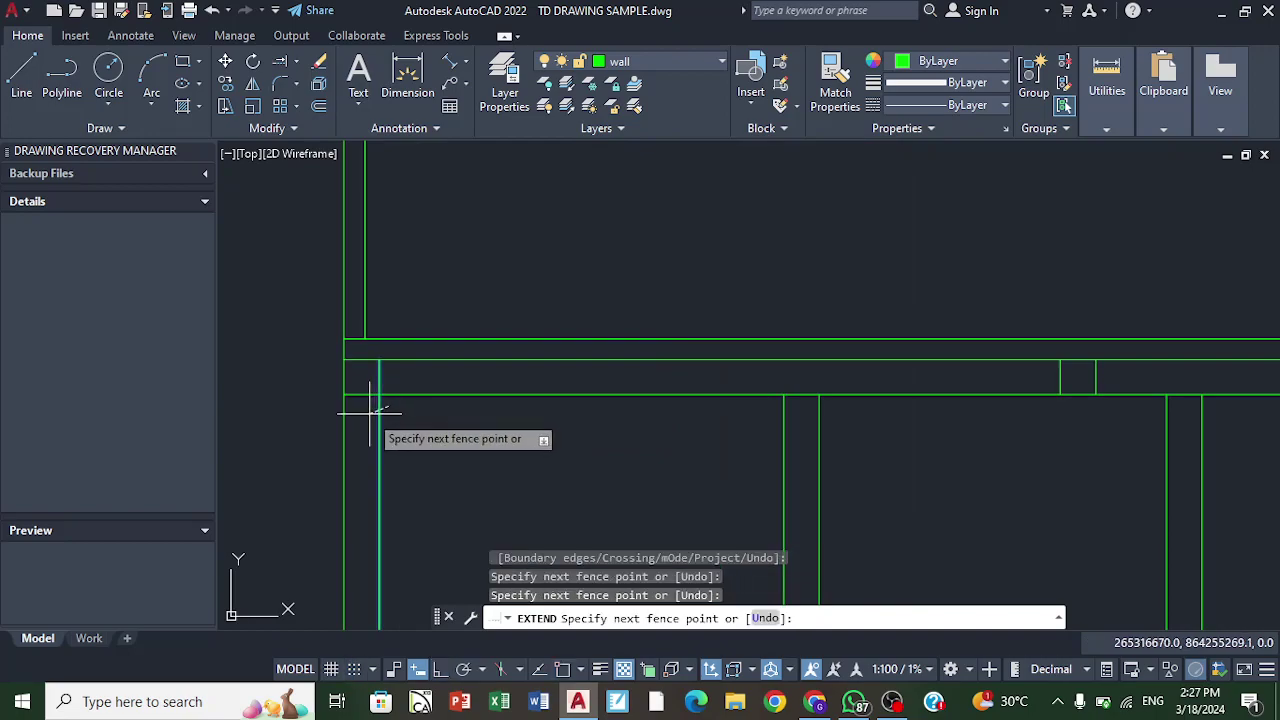
key(Return)
scroll(704, 381, down, 4)
scroll(875, 375, up, 4)
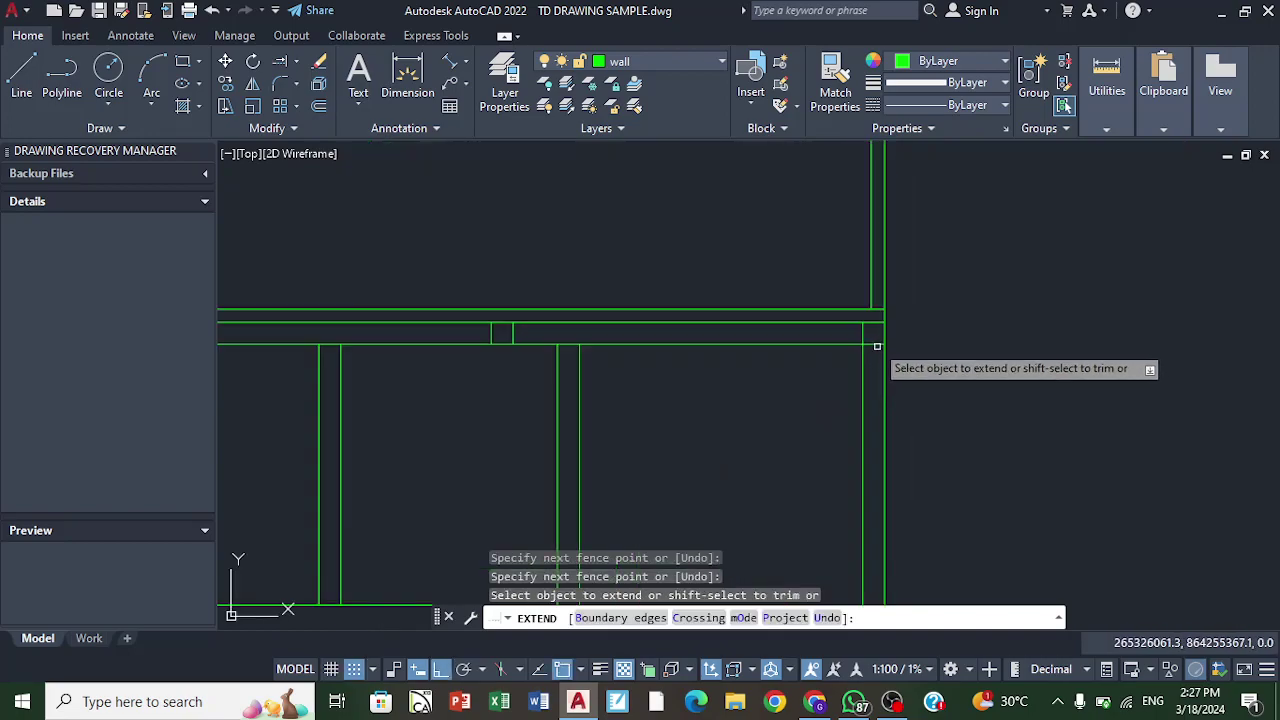
scroll(703, 283, down, 4)
right_click(703, 283)
click(732, 286)
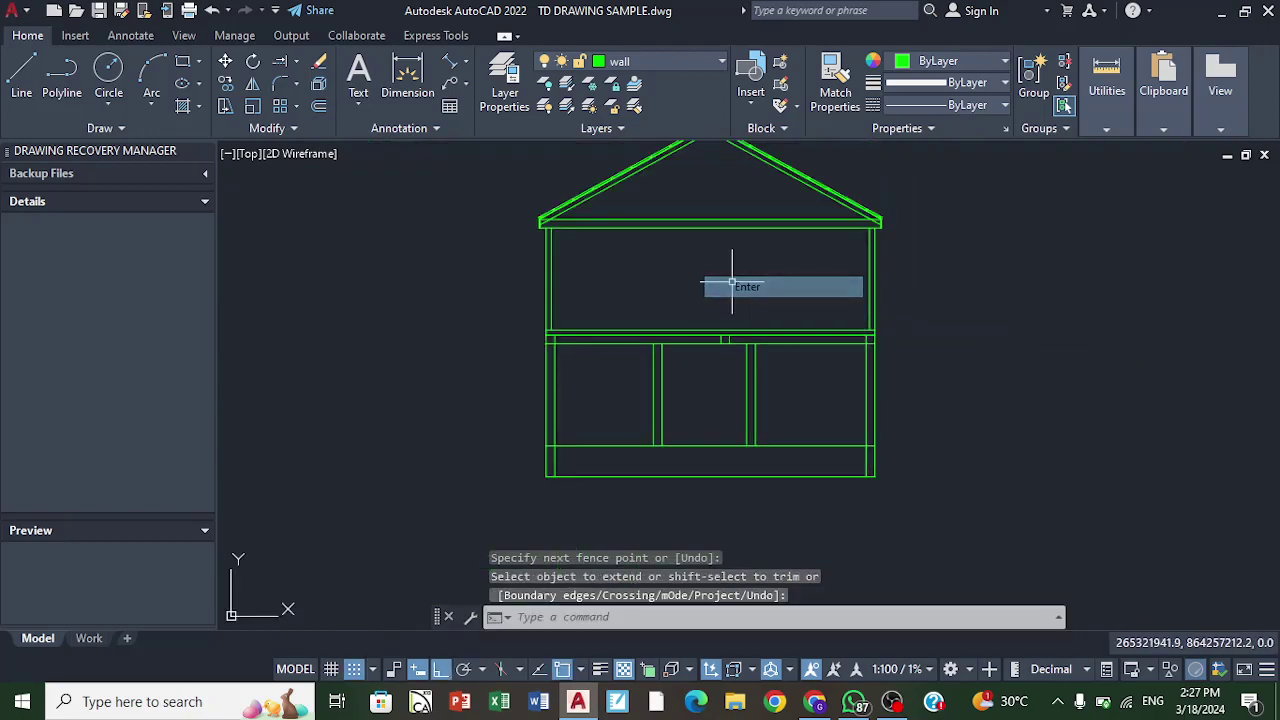
Step: Trim the beam-bottom line between the outer columns, keeping only the pieces across those columns and the small gridline D beam
click(296, 62)
click(300, 88)
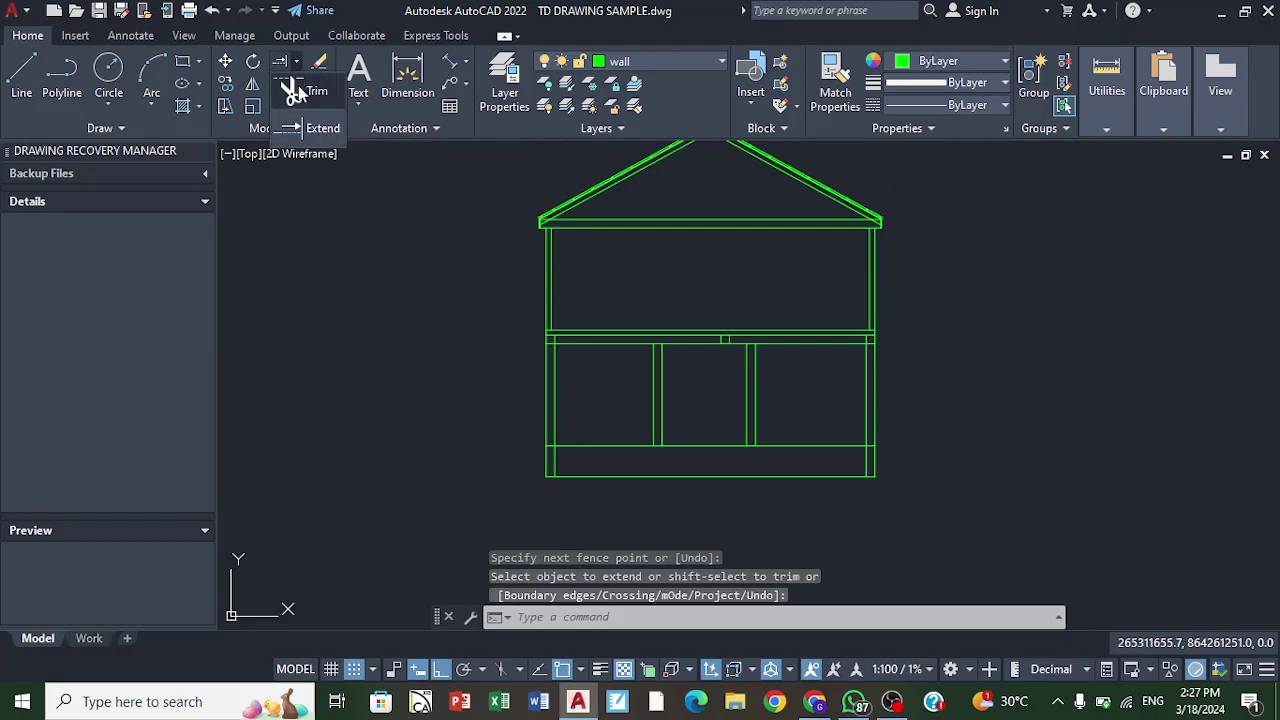
scroll(585, 355, up, 2)
click(582, 369)
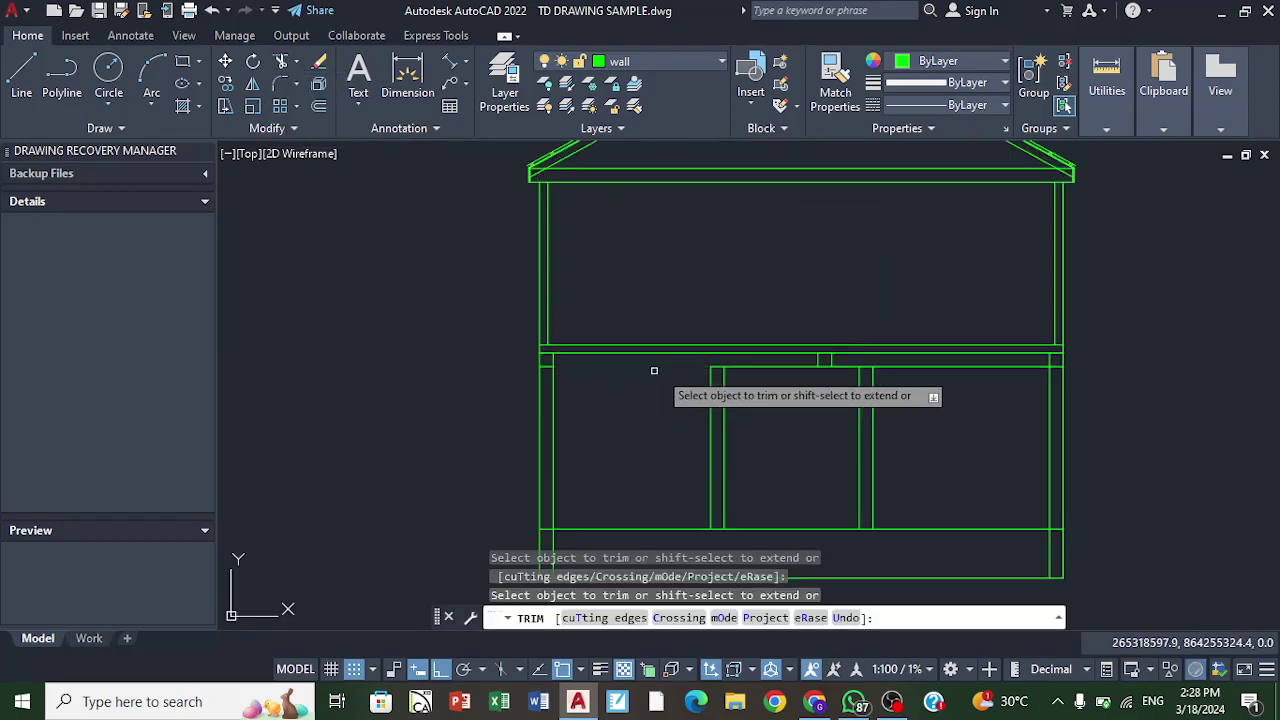
scroll(712, 367, up, 2)
click(728, 365)
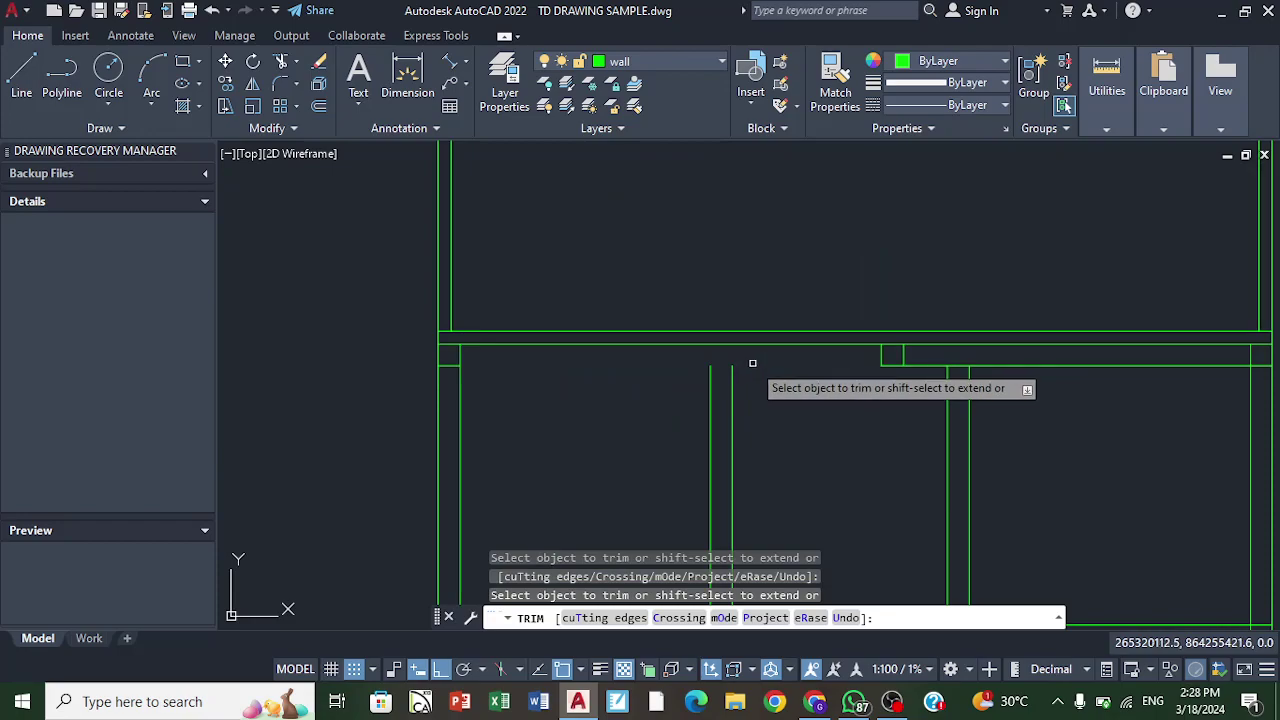
scroll(752, 363, down, 4)
scroll(734, 351, up, 4)
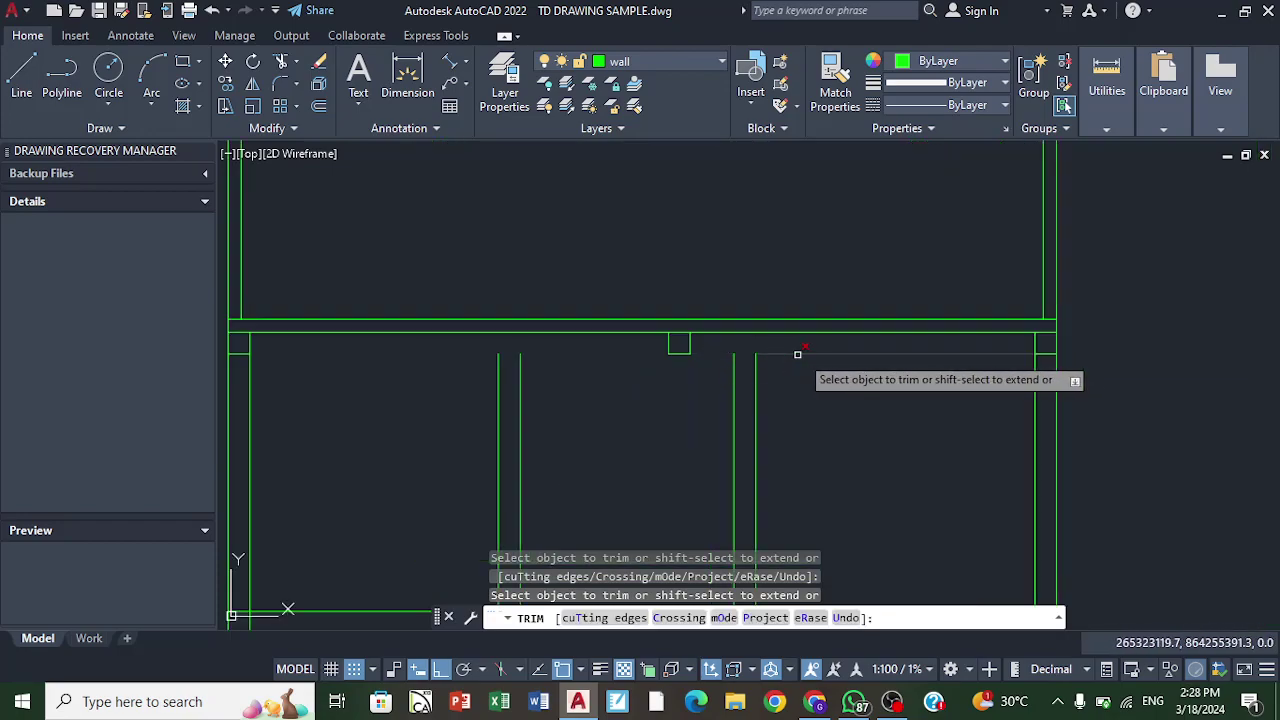
scroll(805, 355, down, 3)
right_click(806, 316)
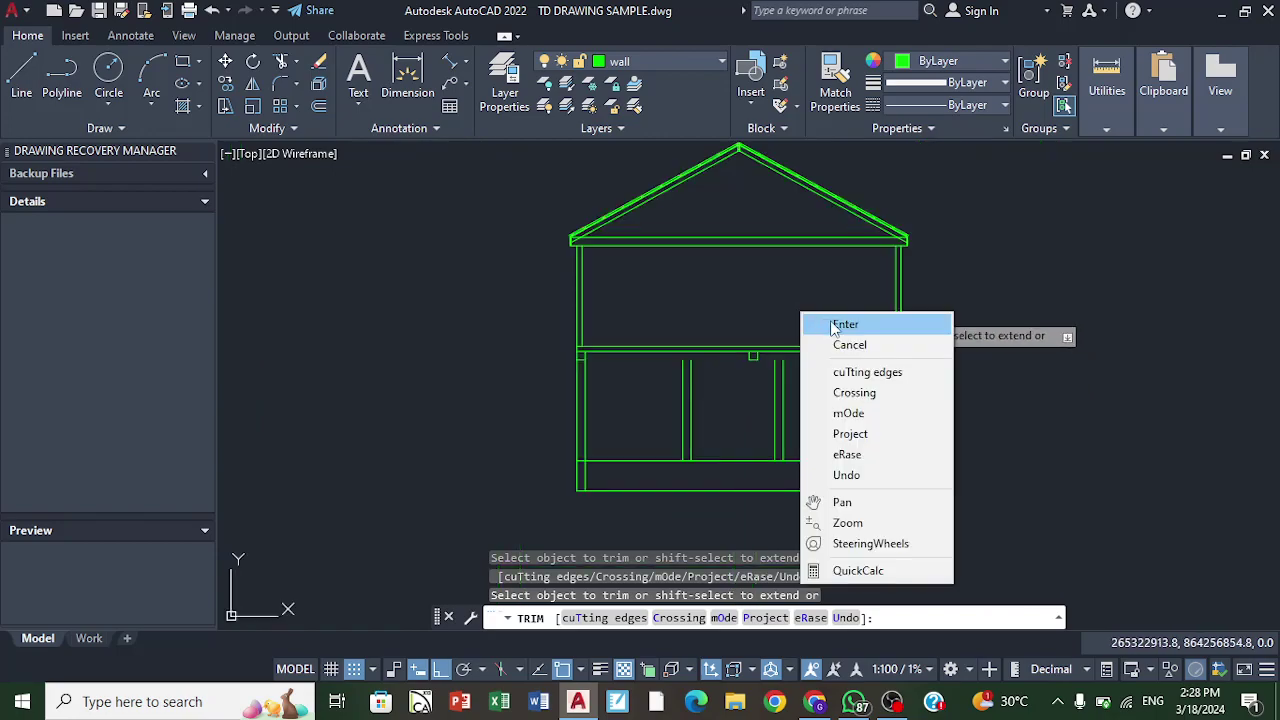
click(834, 328)
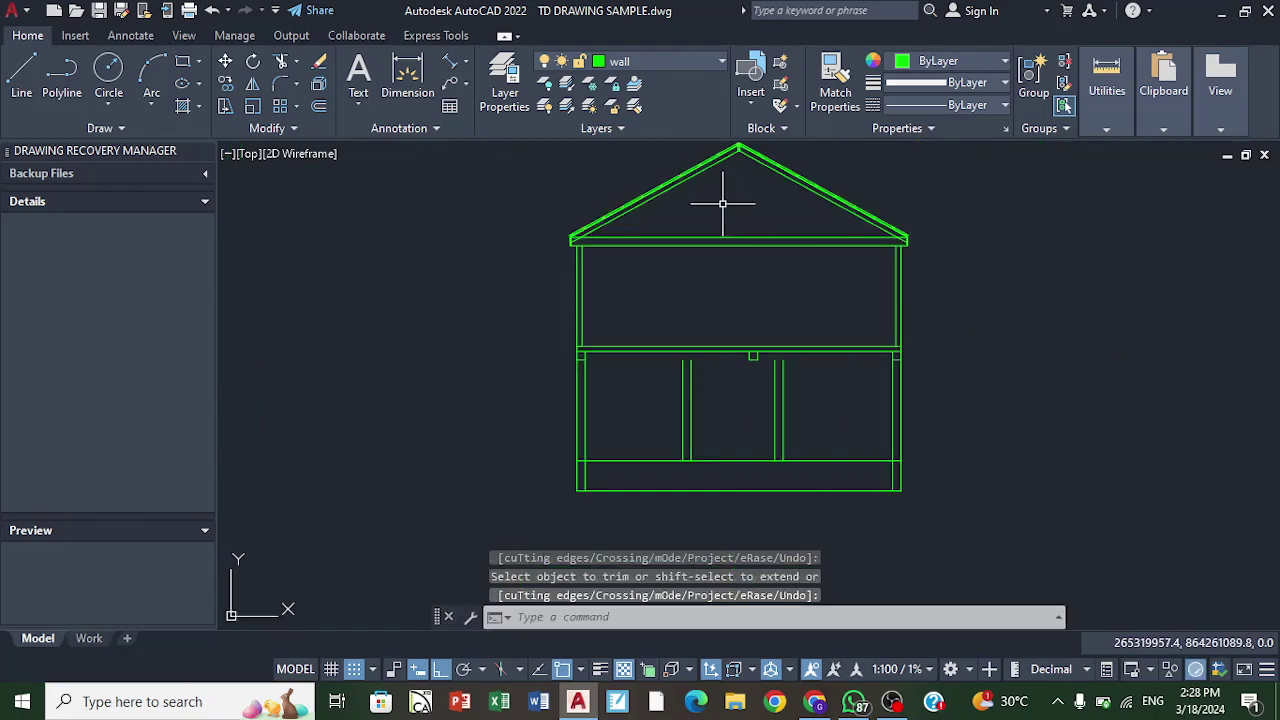
Step: On the Beam LGT layer, draw the beam-bottom line from the left outer column's inner edge to the small beam's lower left corner
click(705, 62)
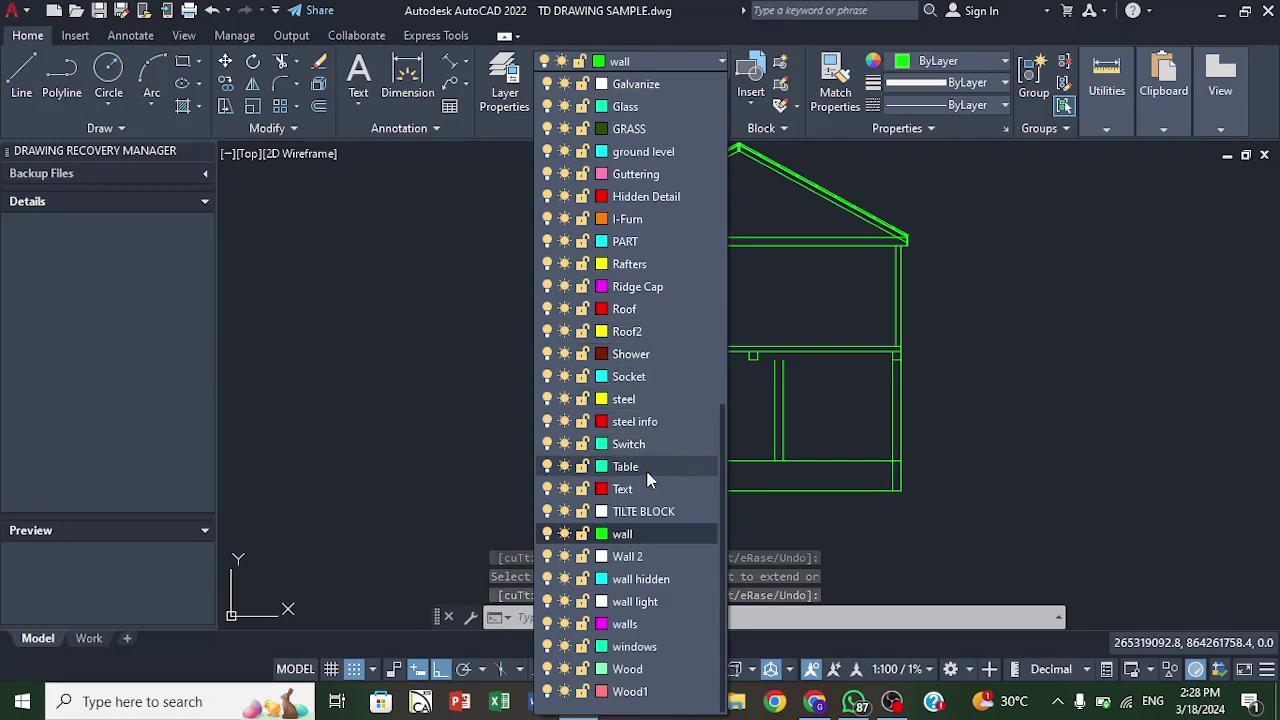
scroll(645, 470, up, 8)
scroll(645, 275, up, 2)
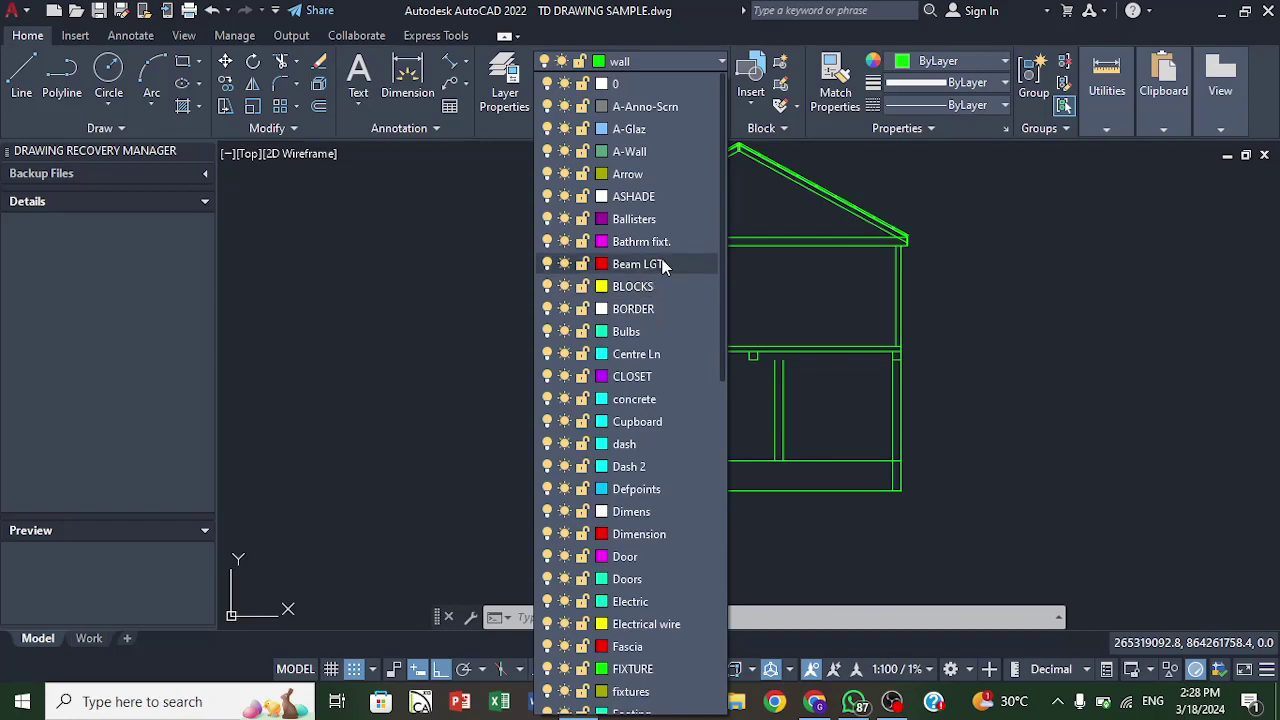
click(664, 264)
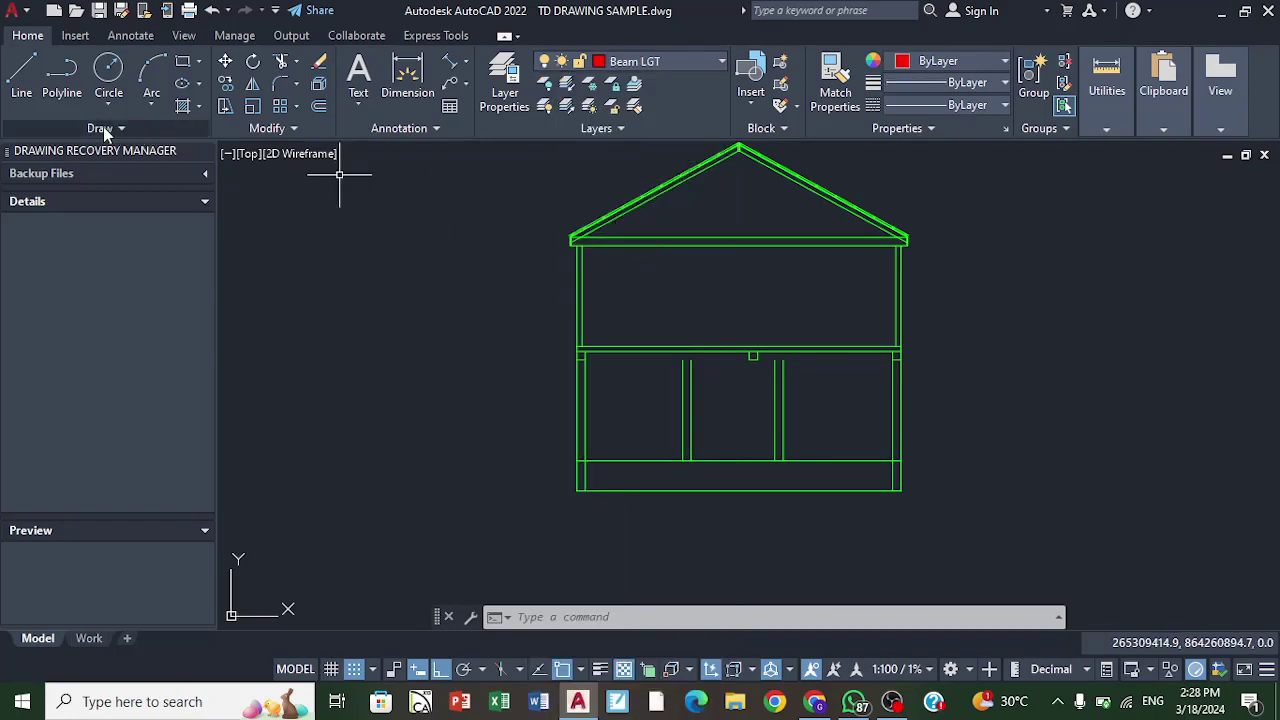
key(l)
key(Return)
scroll(600, 345, up, 2)
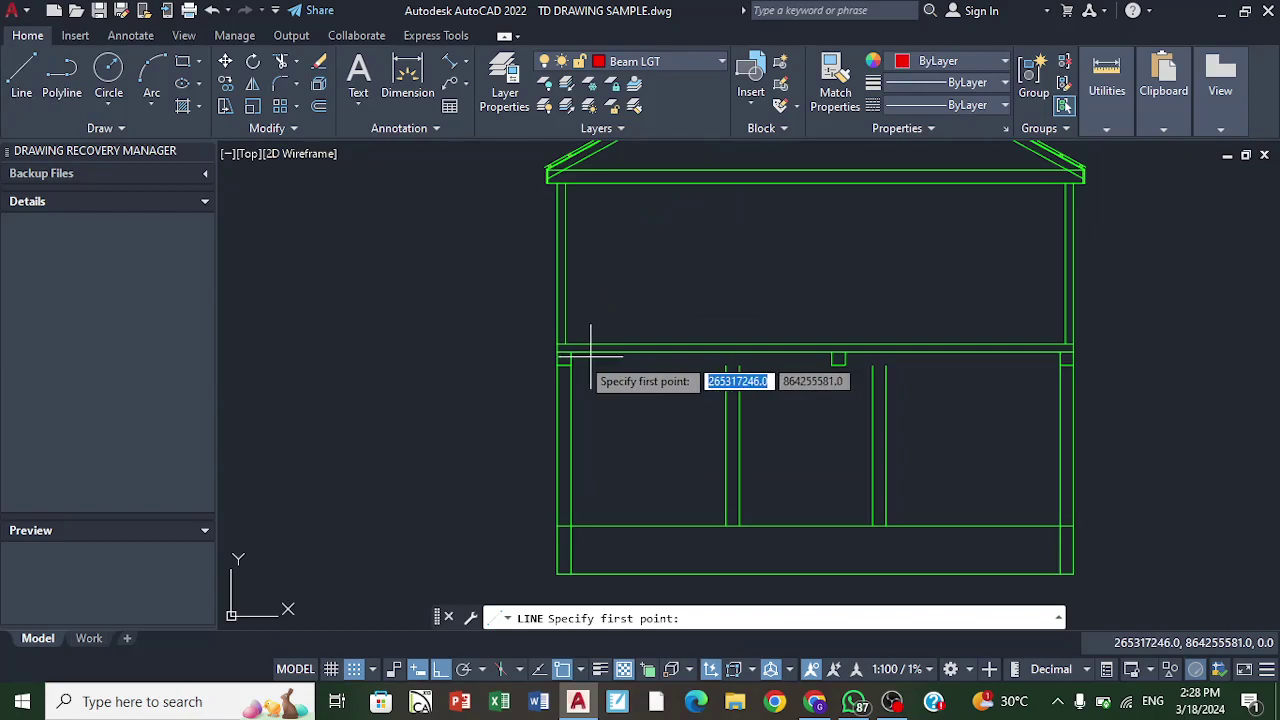
click(571, 366)
scroll(800, 380, up, 5)
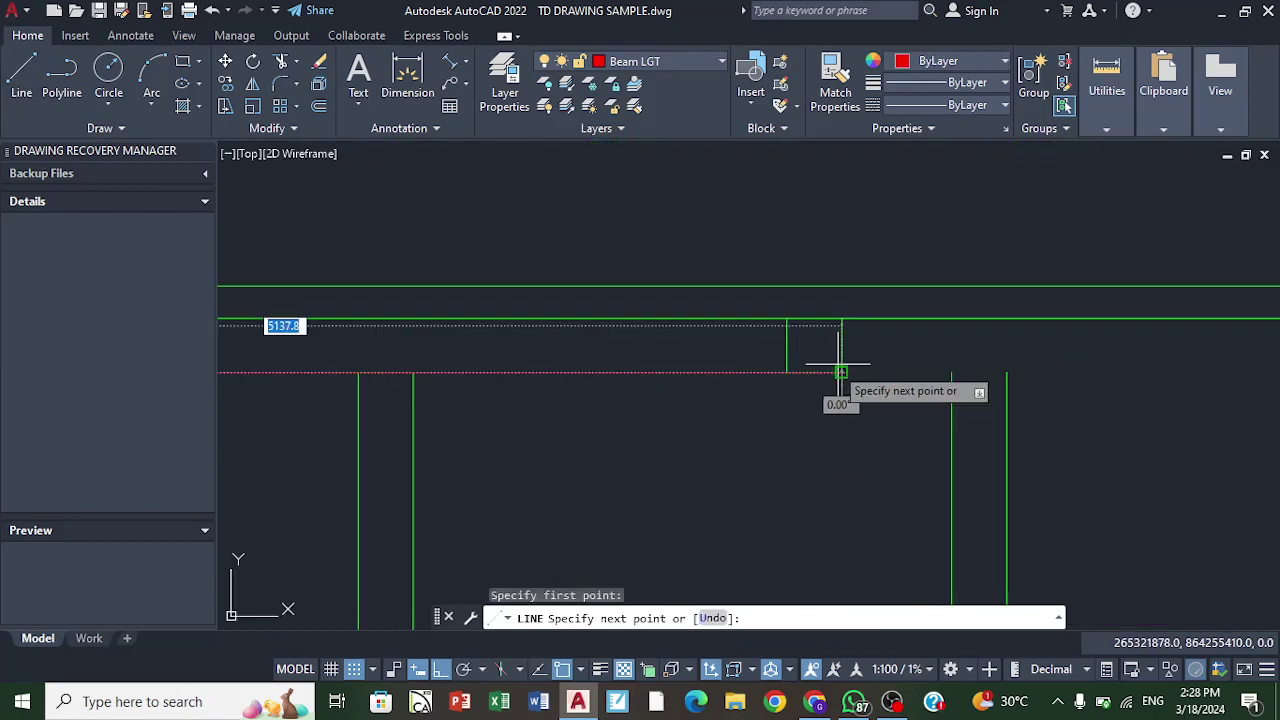
click(786, 372)
right_click(822, 373)
click(857, 380)
Step: Draw the beam-bottom line from the small beam's lower right corner to the right outer column's inner edge
right_click(827, 215)
click(877, 224)
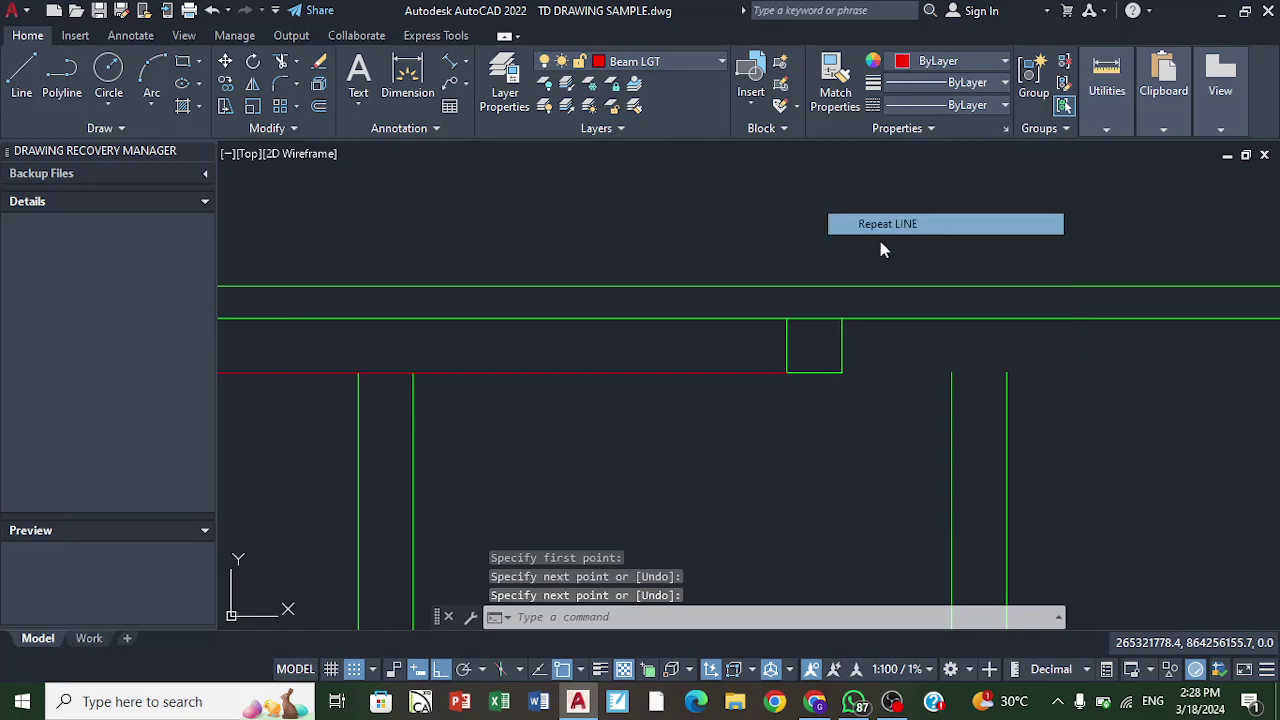
click(840, 371)
scroll(830, 372, down, 5)
scroll(865, 366, down, 2)
scroll(940, 370, up, 5)
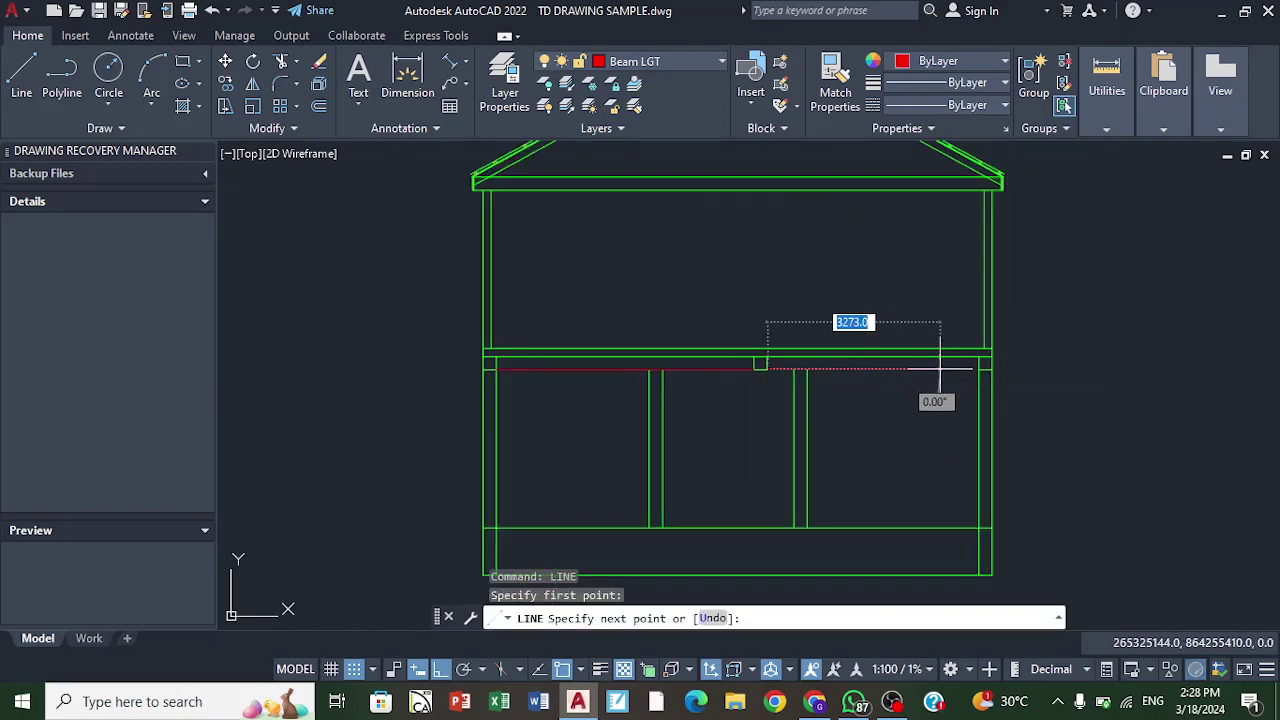
click(998, 370)
right_click(982, 356)
click(1003, 366)
scroll(976, 372, down, 4)
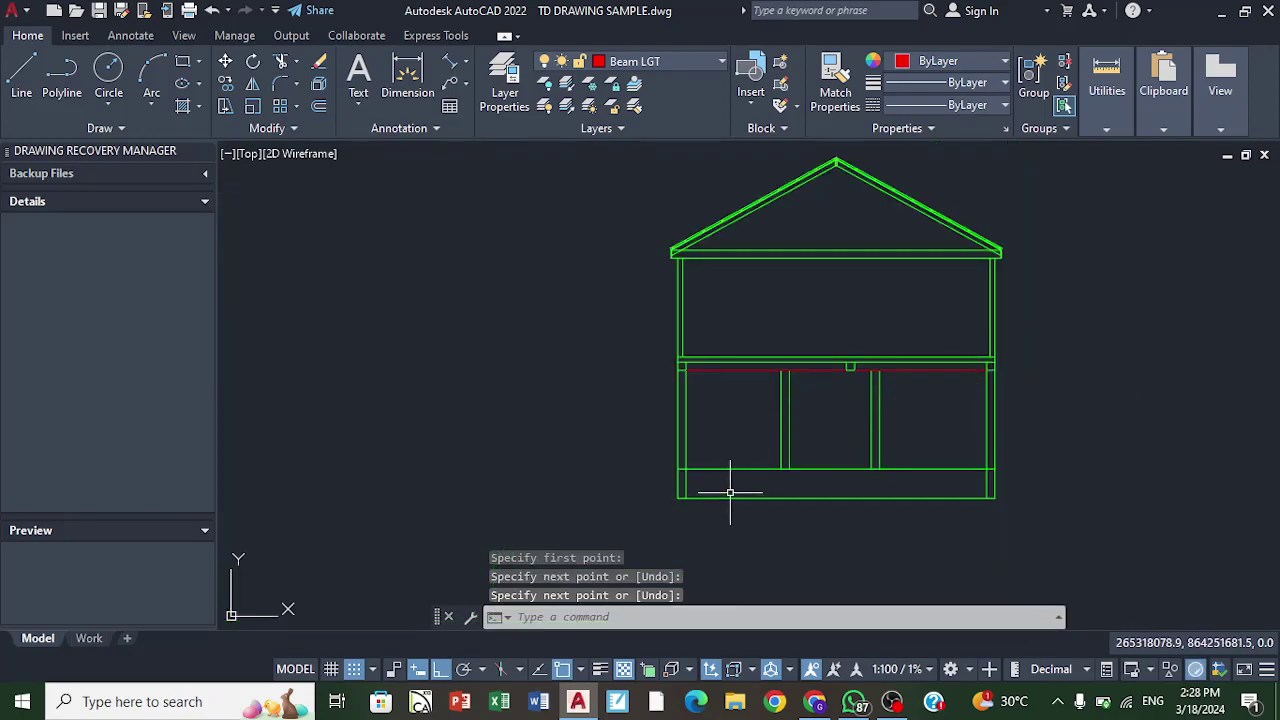
scroll(730, 492, up, 6)
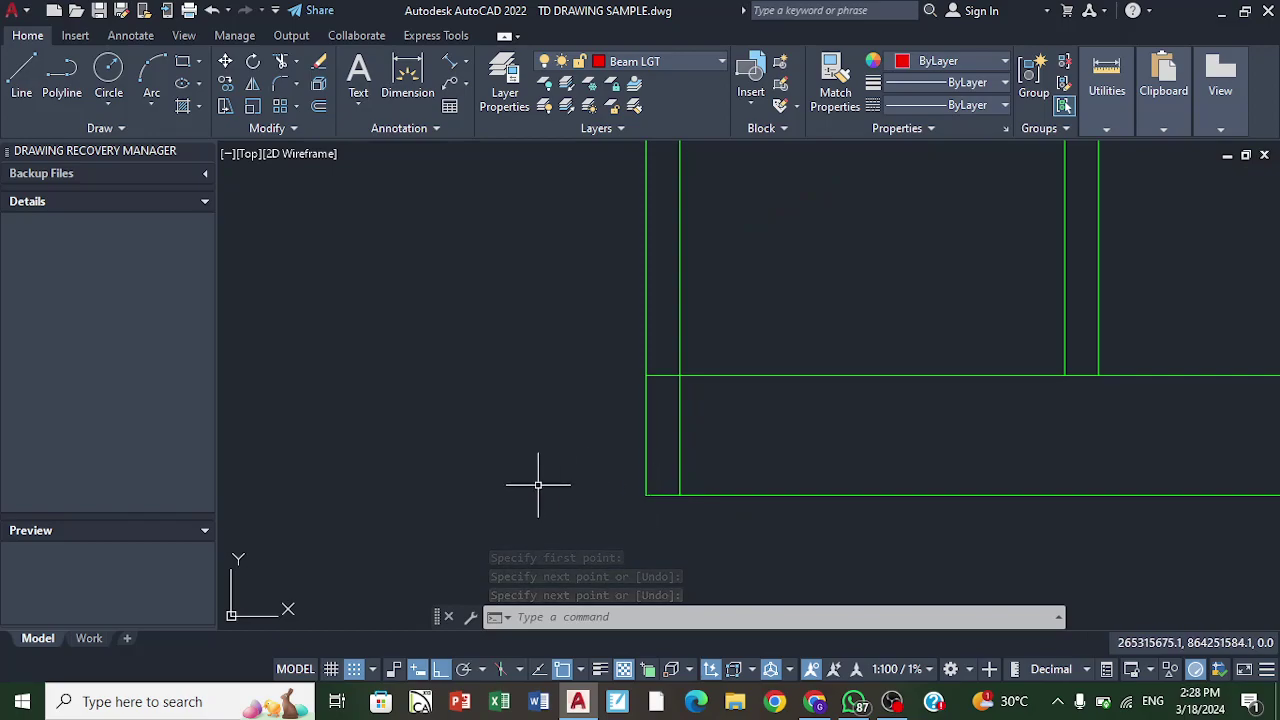
scroll(766, 491, down, 6)
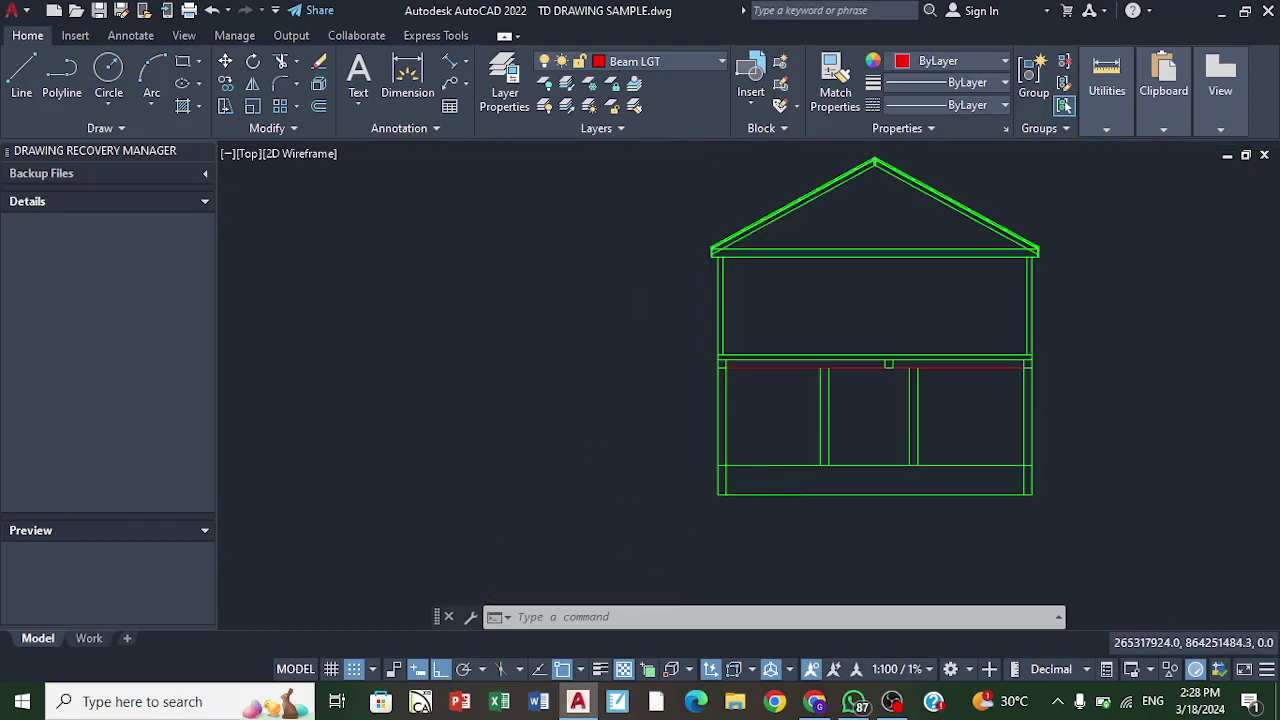
key(Return)
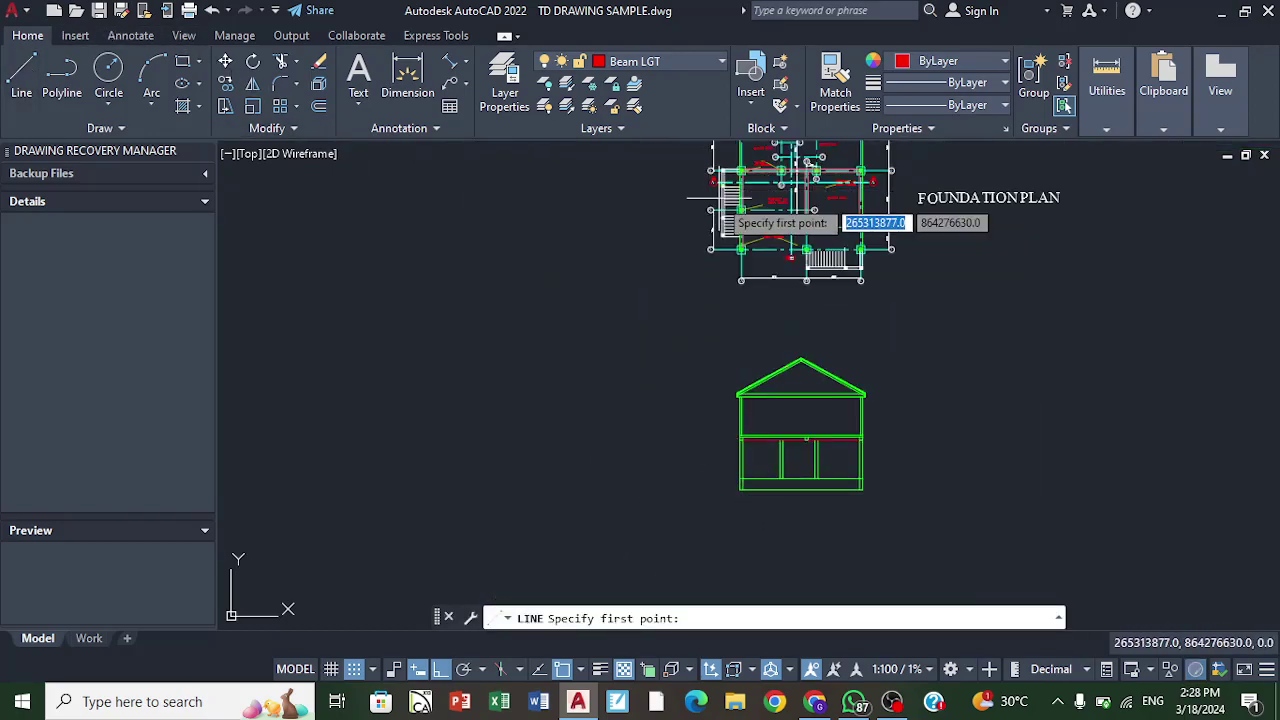
scroll(700, 240, up, 8)
click(700, 241)
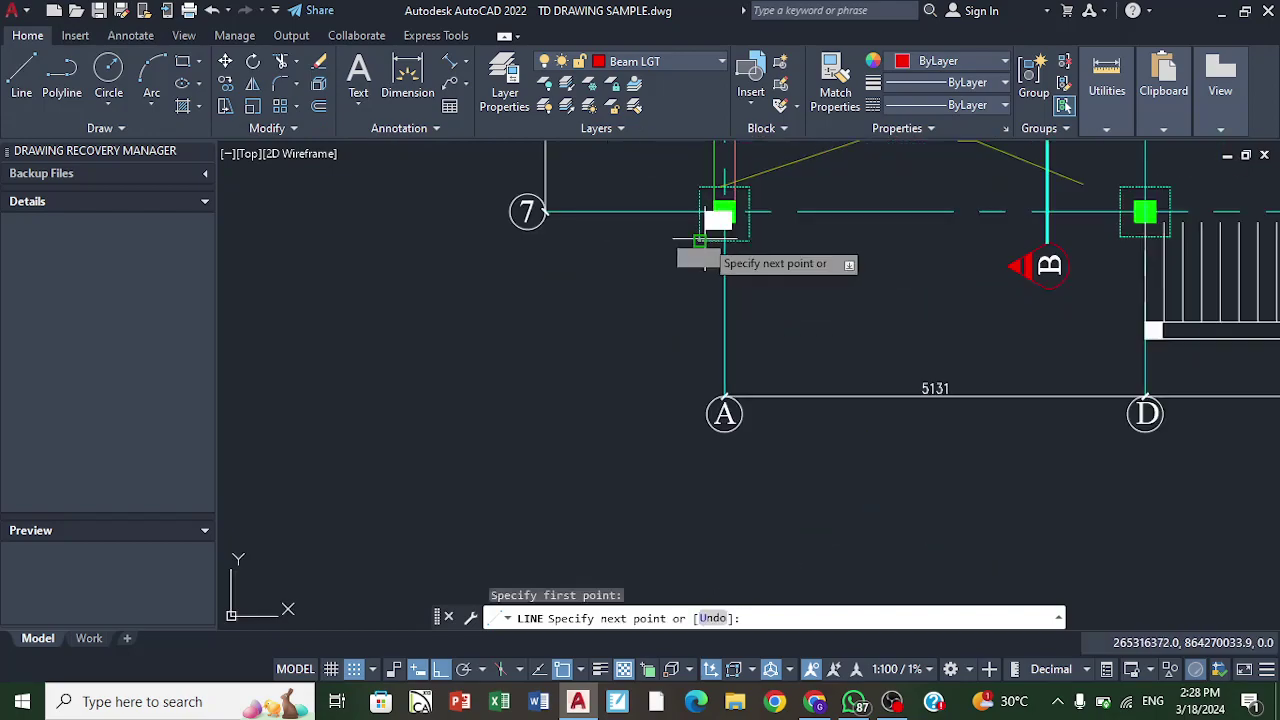
scroll(705, 235, down, 8)
scroll(722, 385, up, 6)
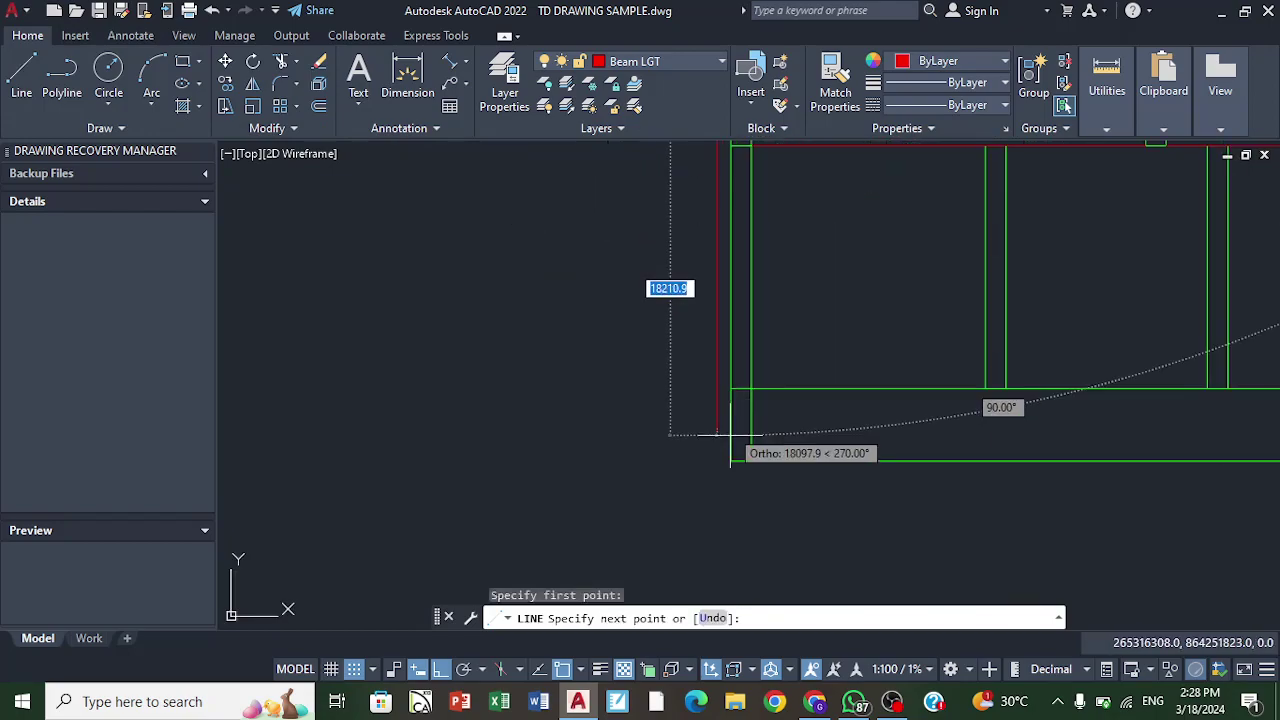
scroll(697, 450, up, 2)
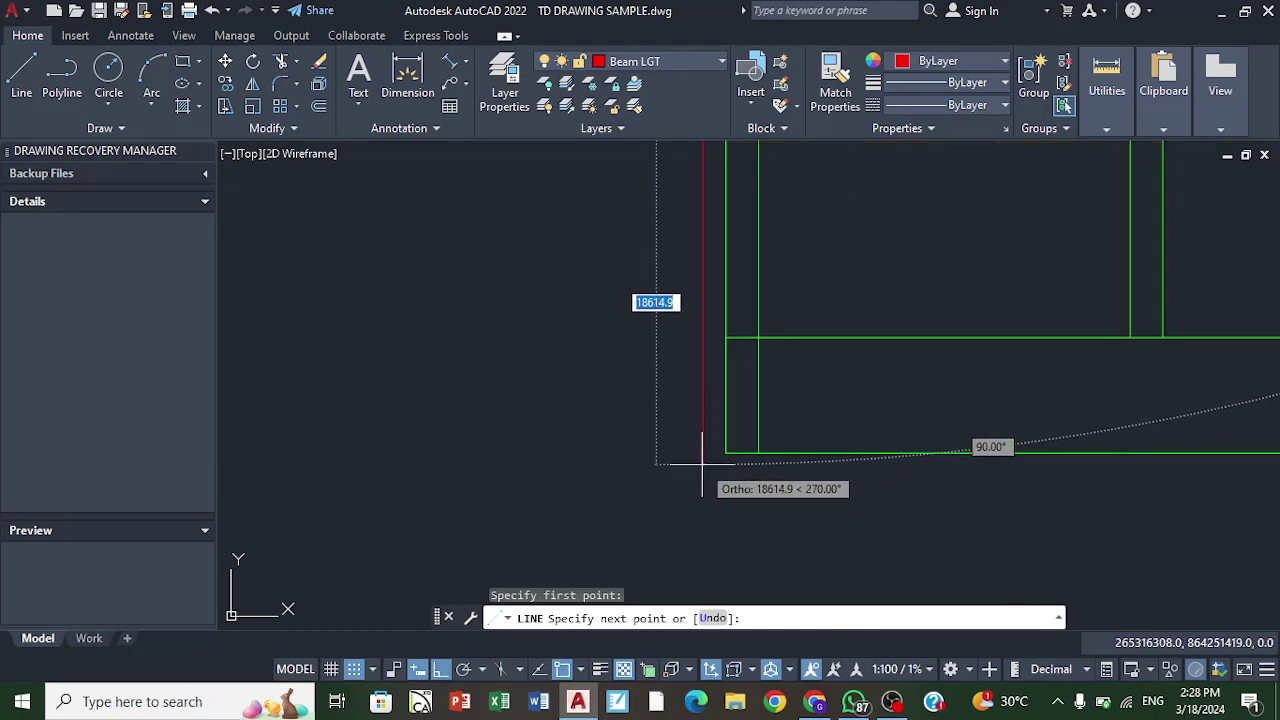
right_click(690, 339)
click(736, 354)
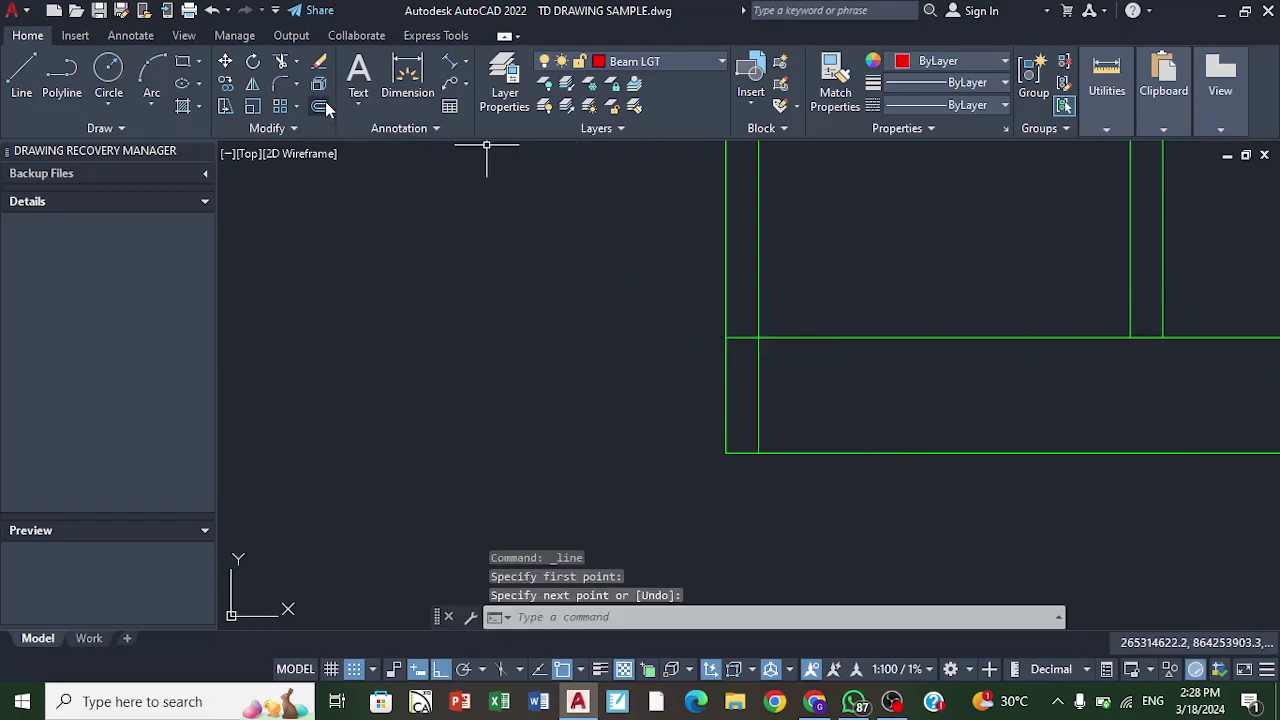
Step: Trim away the lowest horizontal line between the two outer columns, keeping only the pieces that close the column bases
scroll(752, 441, down, 2)
scroll(771, 408, down, 2)
scroll(757, 429, up, 3)
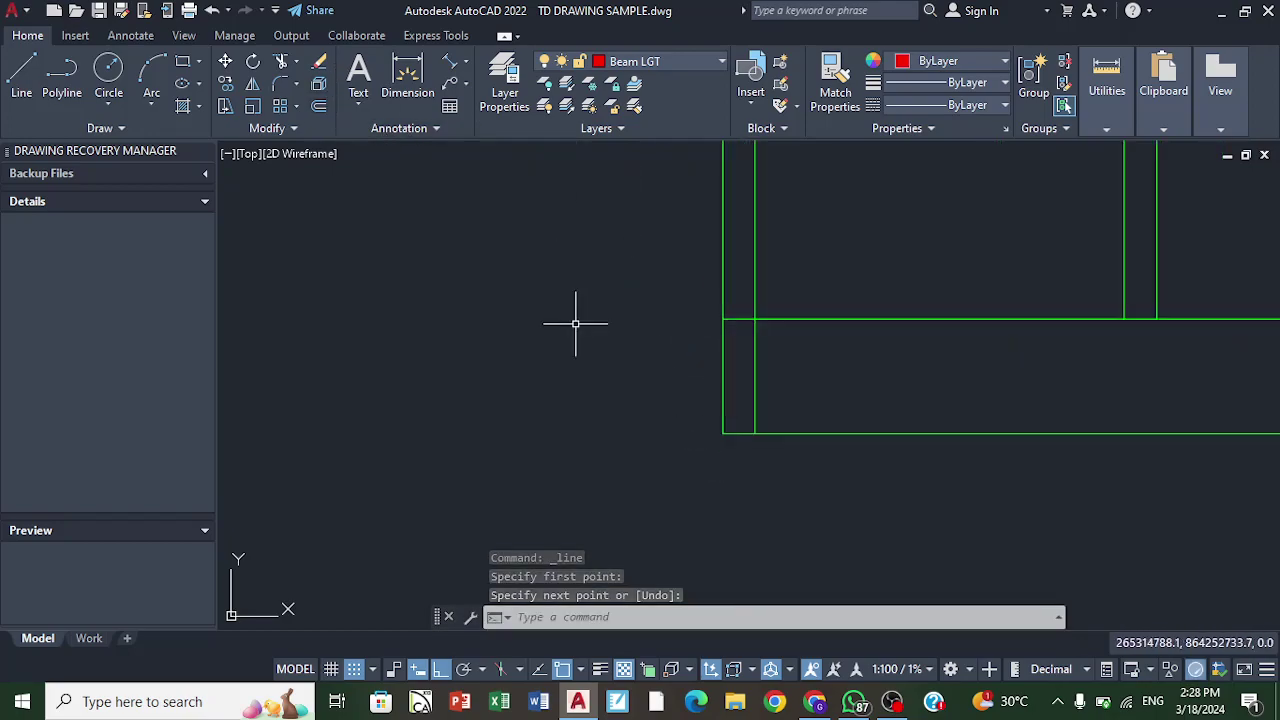
click(284, 62)
scroll(752, 390, down, 4)
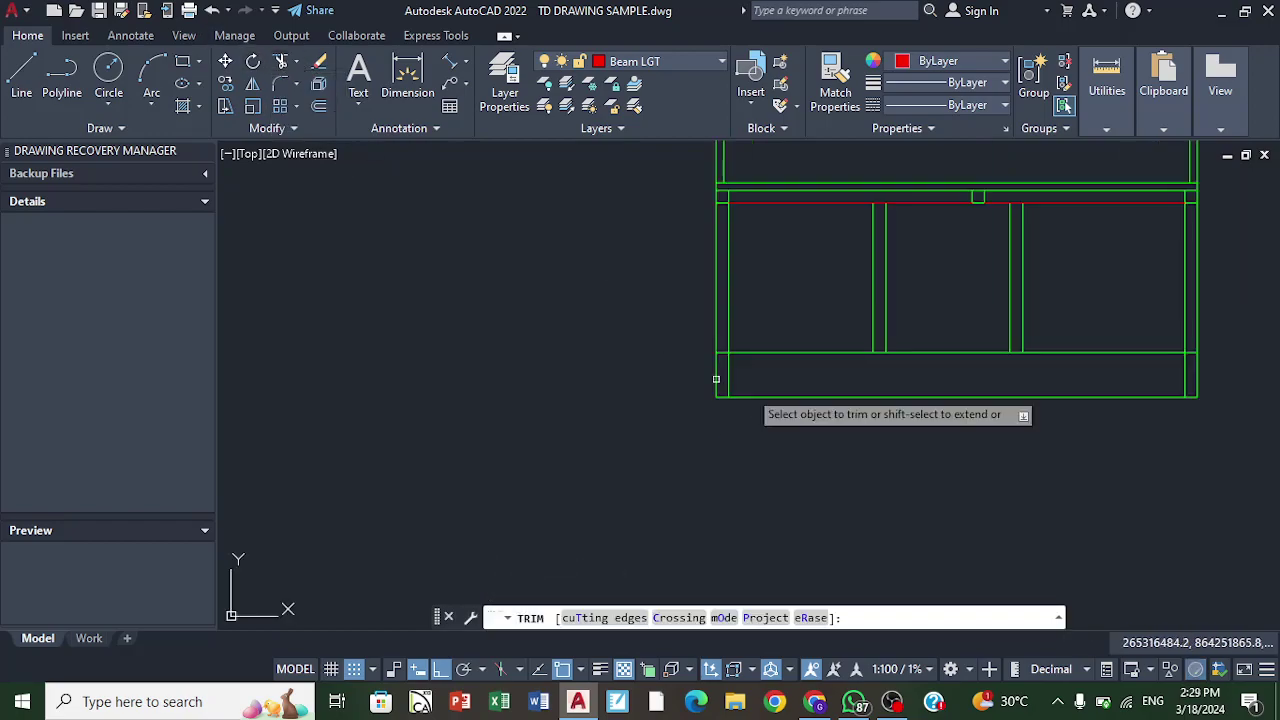
scroll(858, 400, up, 2)
click(858, 394)
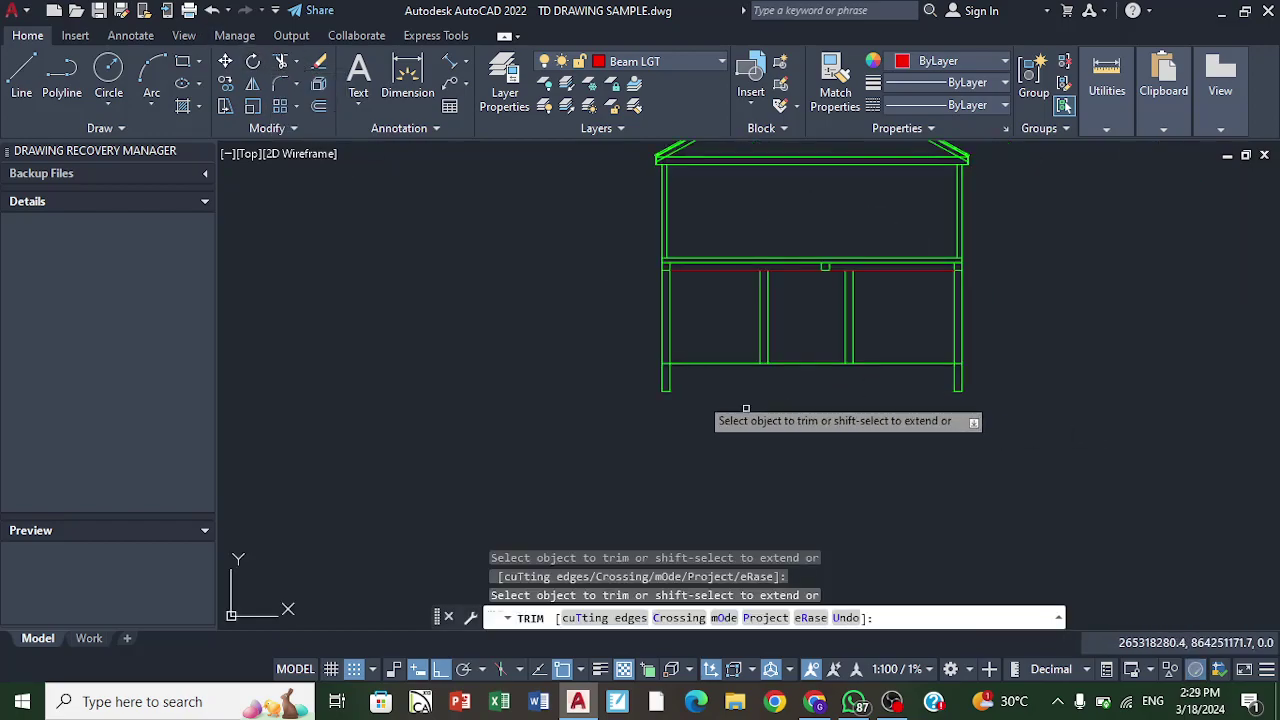
Step: Lock the wall layer by picking the left outer column's edge
scroll(708, 385, up, 4)
click(24, 68)
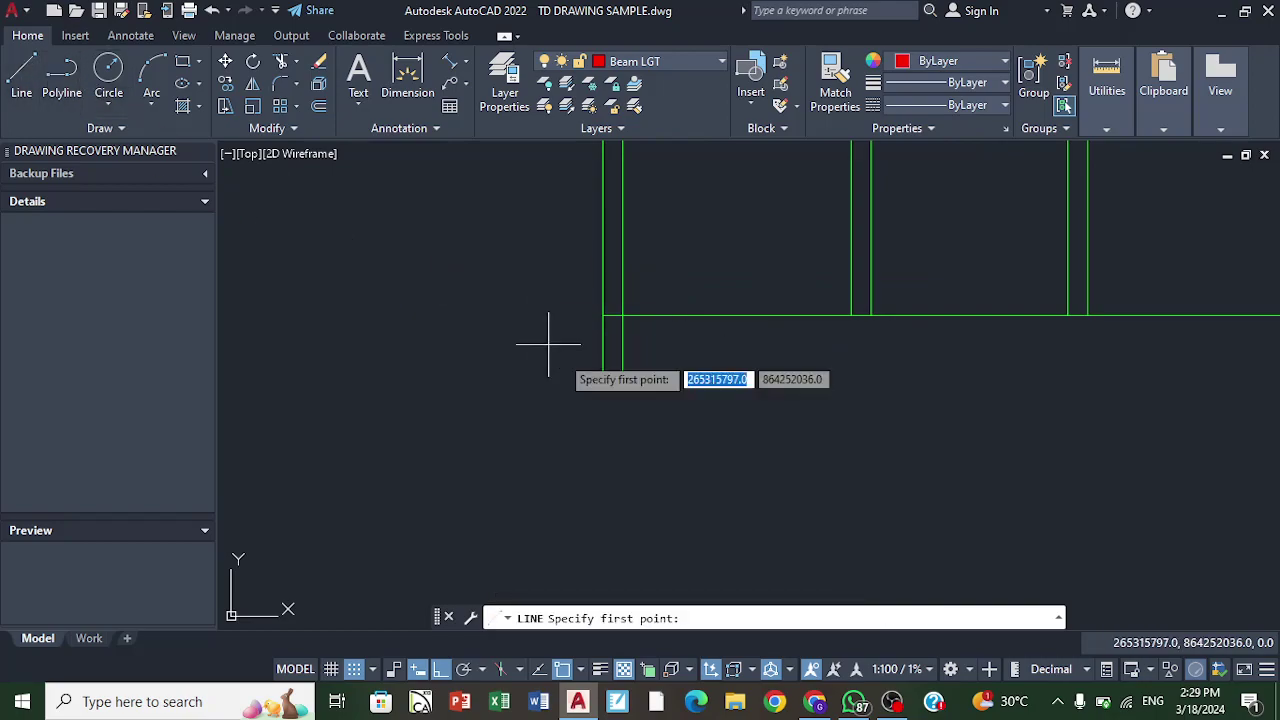
scroll(588, 362, up, 2)
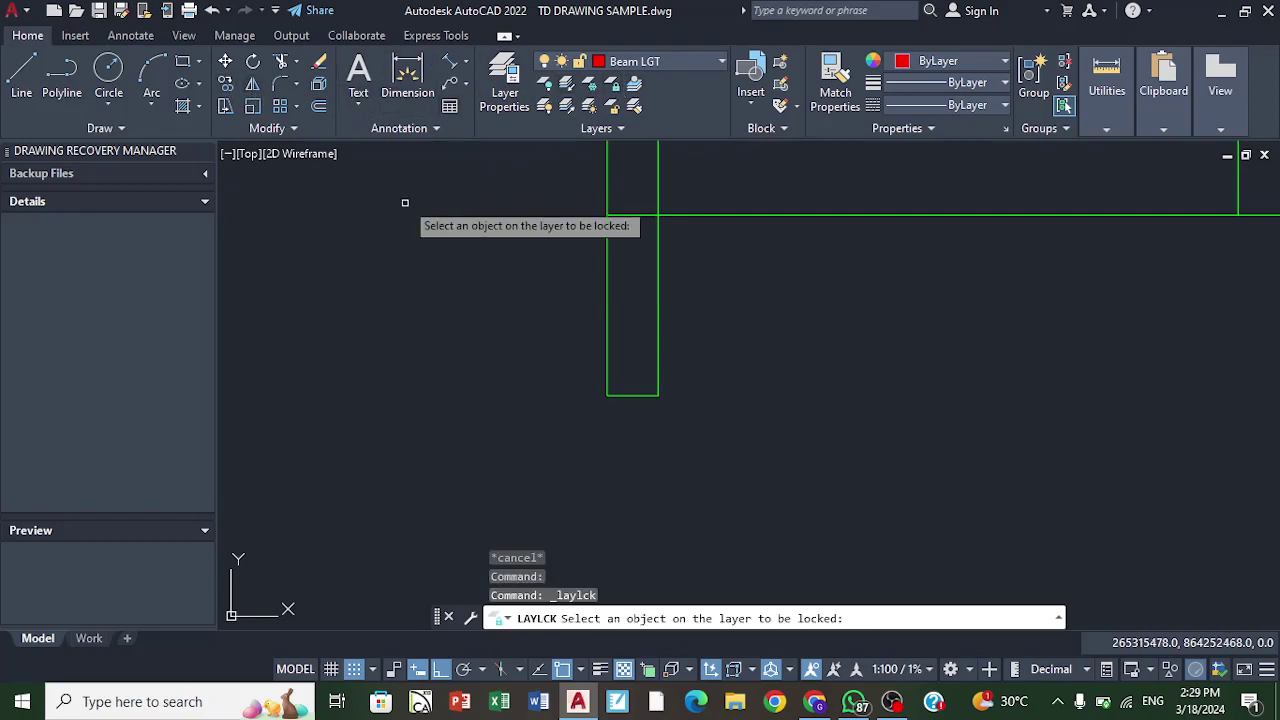
click(609, 238)
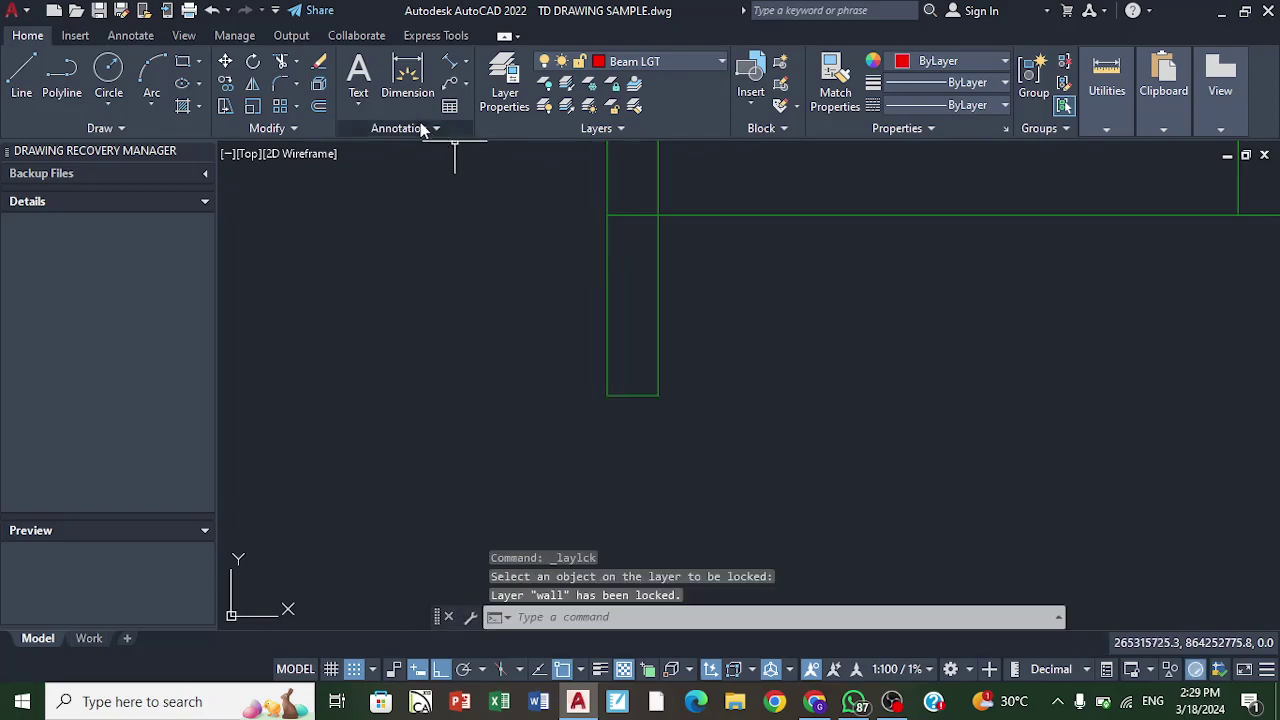
key(Escape)
key(Escape)
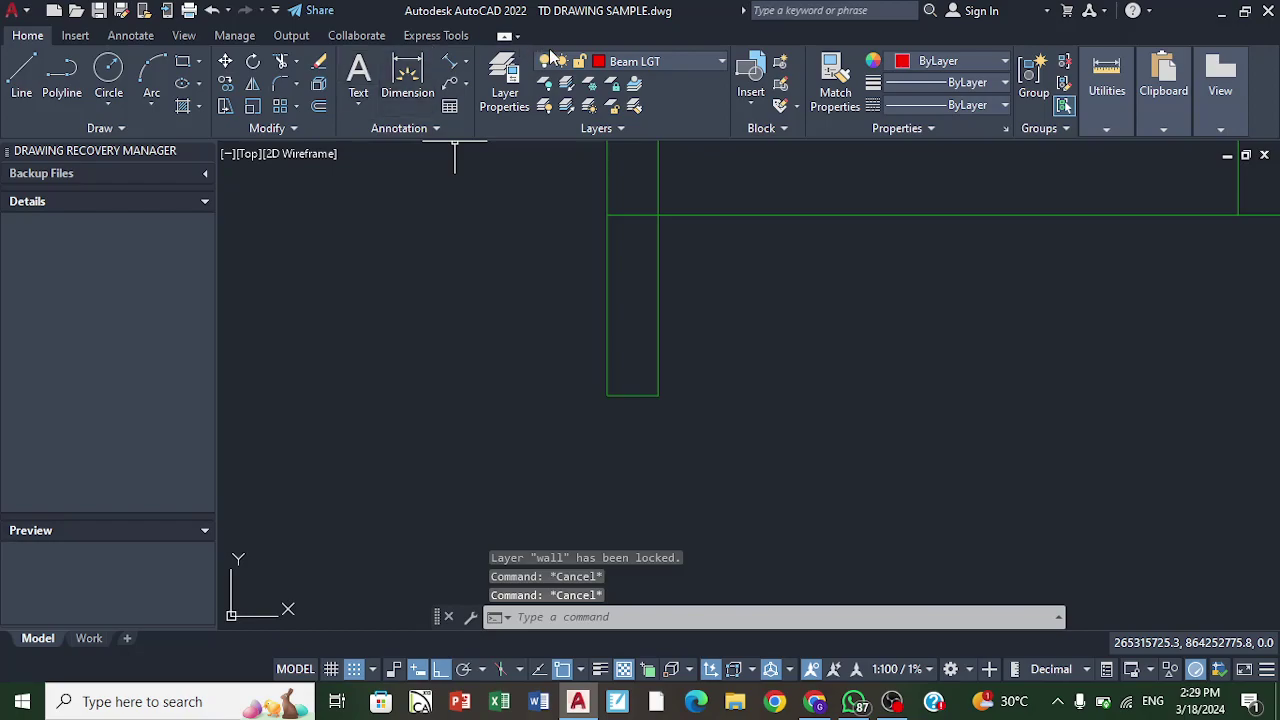
Step: Make the wall layer current by picking the left outer column's outer edge
click(634, 84)
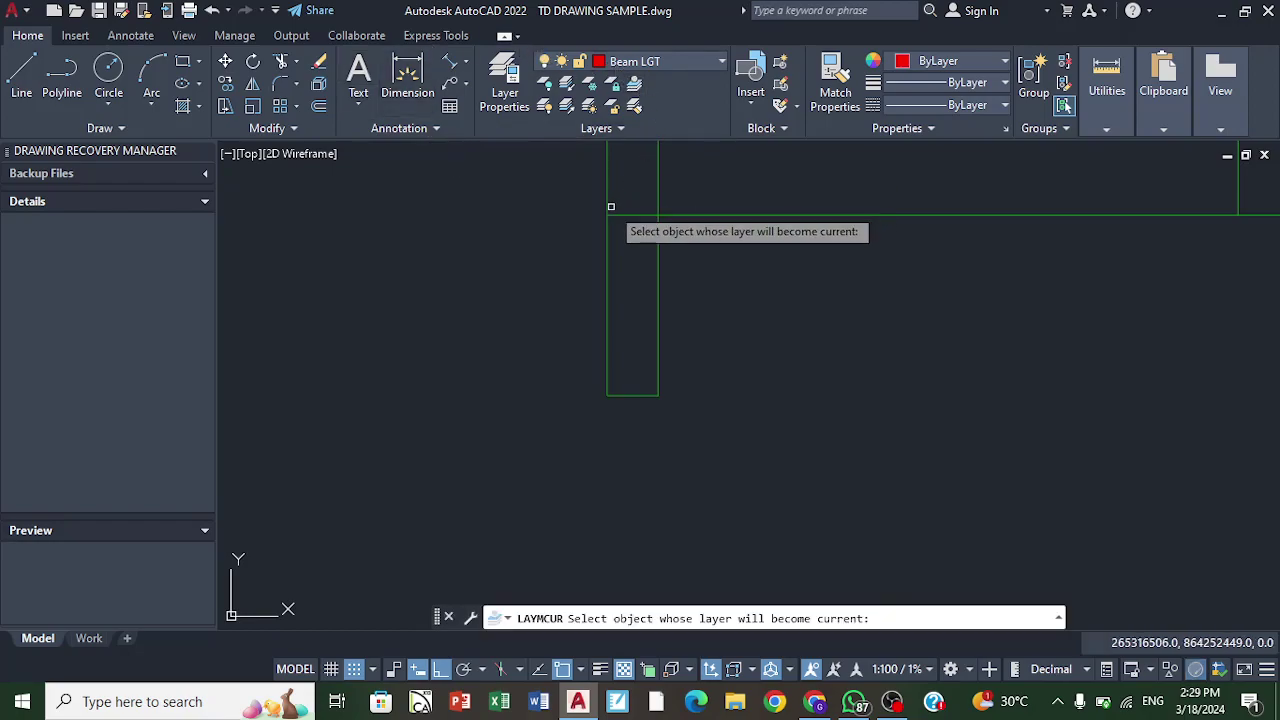
click(608, 210)
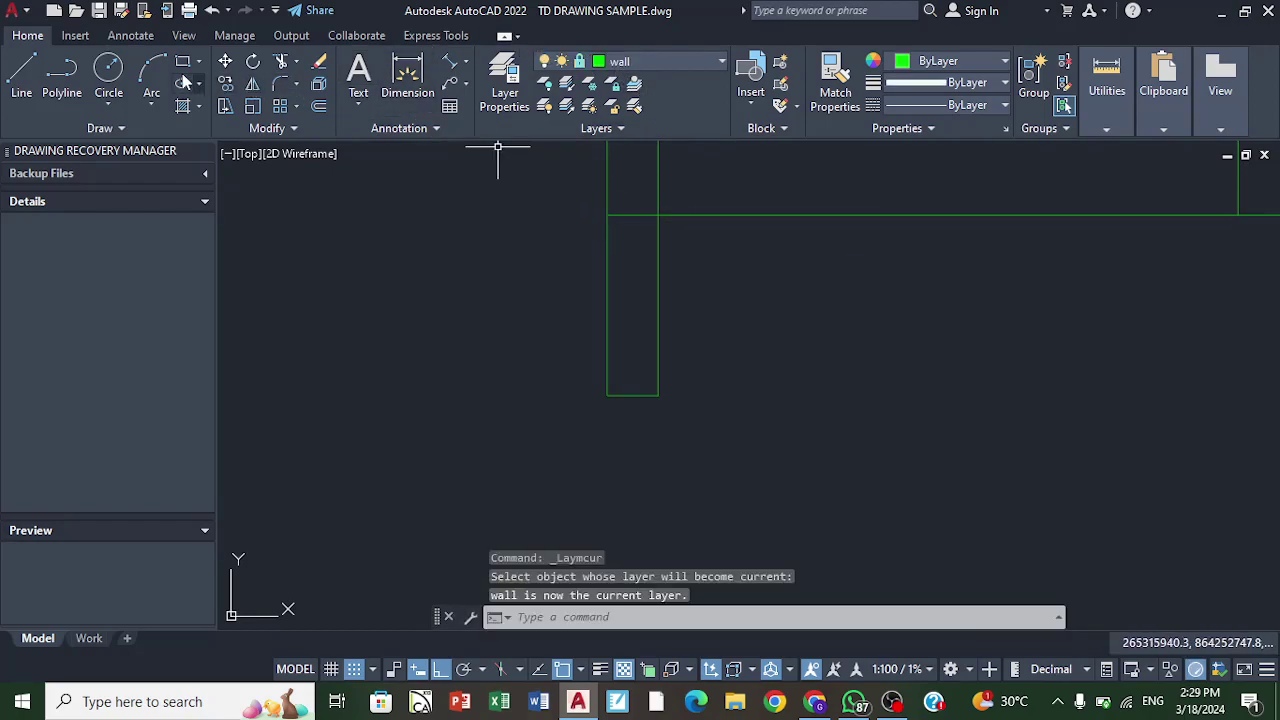
click(22, 70)
mouse_move(650, 295)
middle_down()
mouse_move(580, 262)
mouse_move(575, 275)
middle_up()
key(Escape)
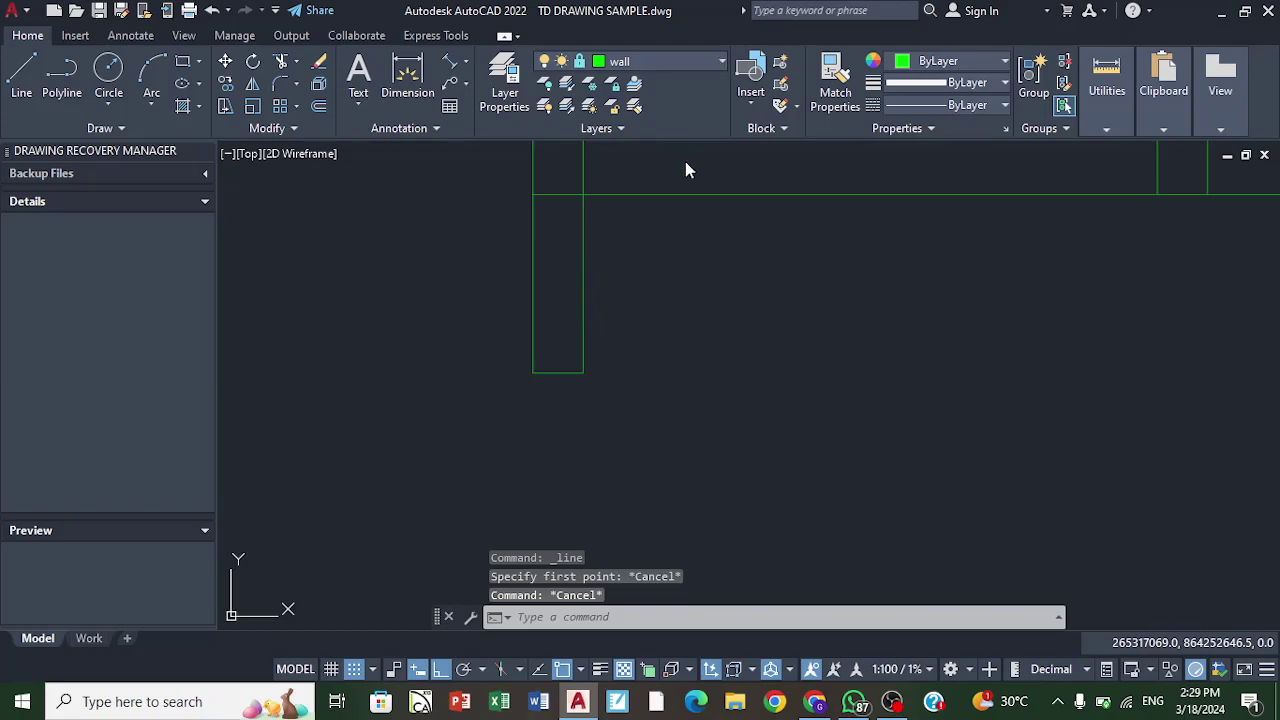
Step: Unlock the wall layer
click(640, 61)
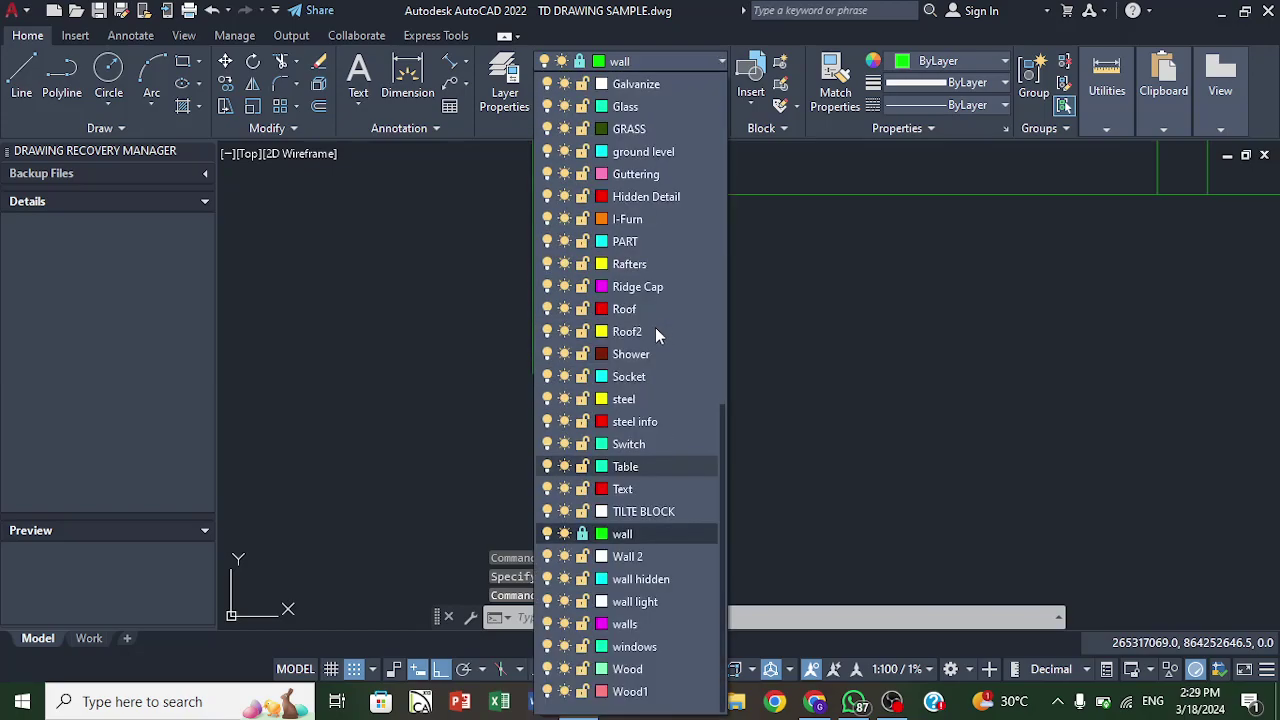
click(583, 535)
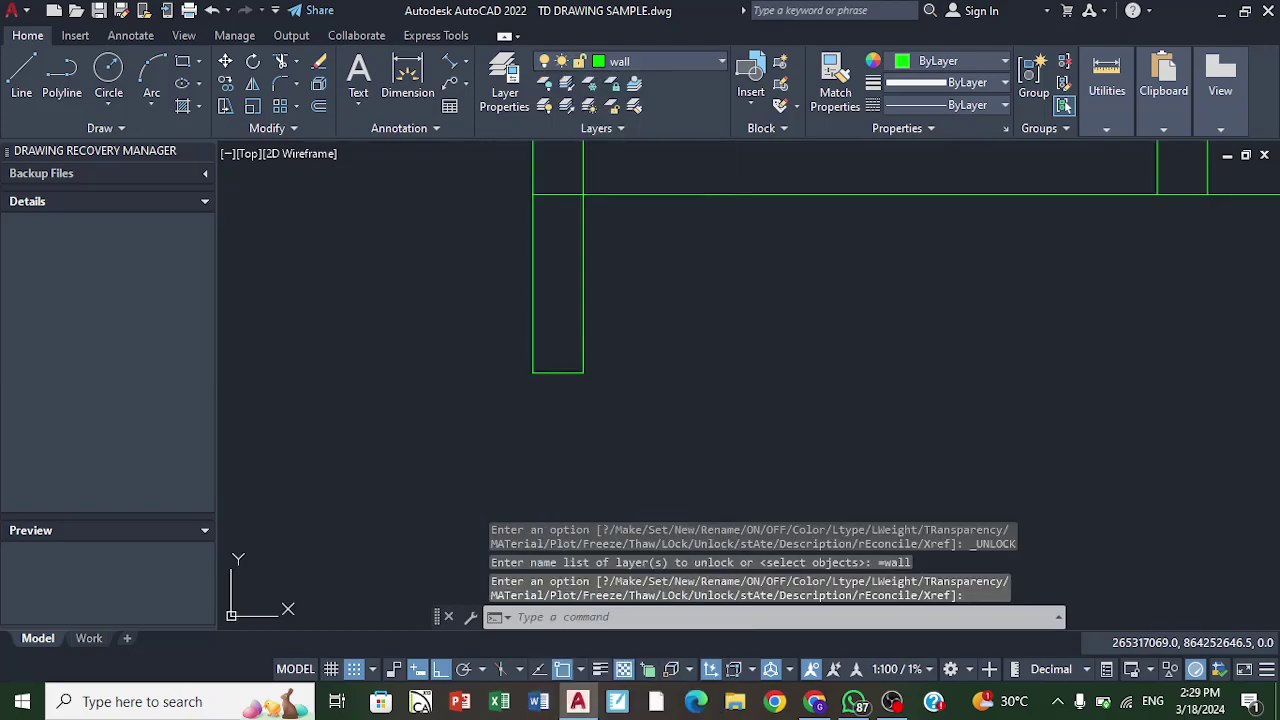
click(528, 295)
click(460, 245)
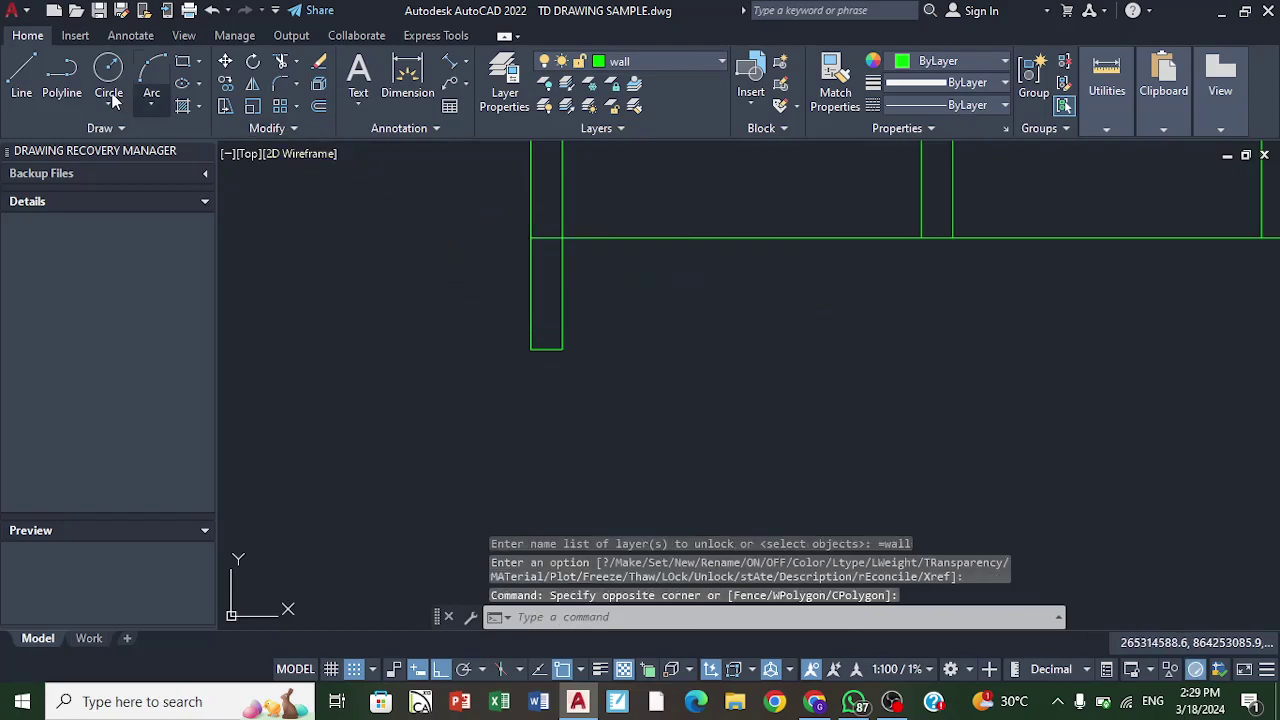
Step: Draw a short vertical line downward from the midpoint of the left outer column's base
click(21, 72)
scroll(527, 346, up, 4)
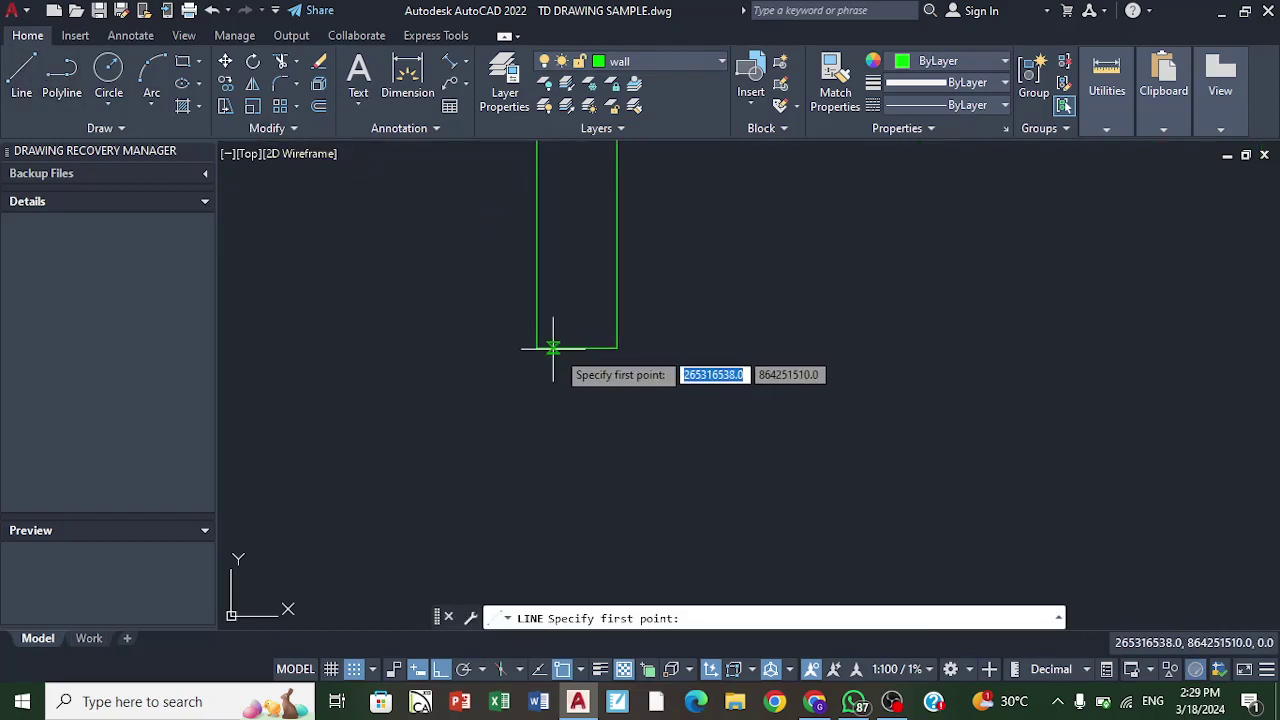
click(577, 347)
scroll(575, 330, down, 2)
click(577, 362)
right_click(580, 372)
click(624, 386)
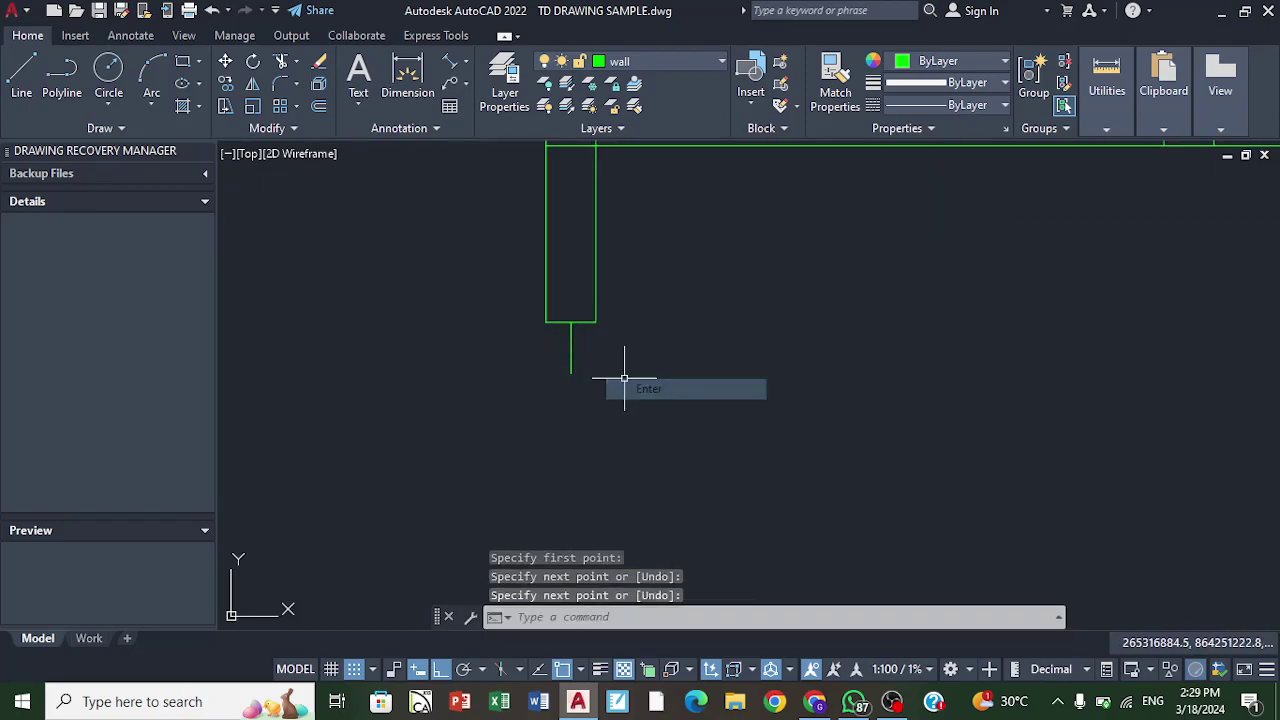
Step: Offset the short vertical line below the left outer column by 450 to both sides to mark the footing's width
click(319, 107)
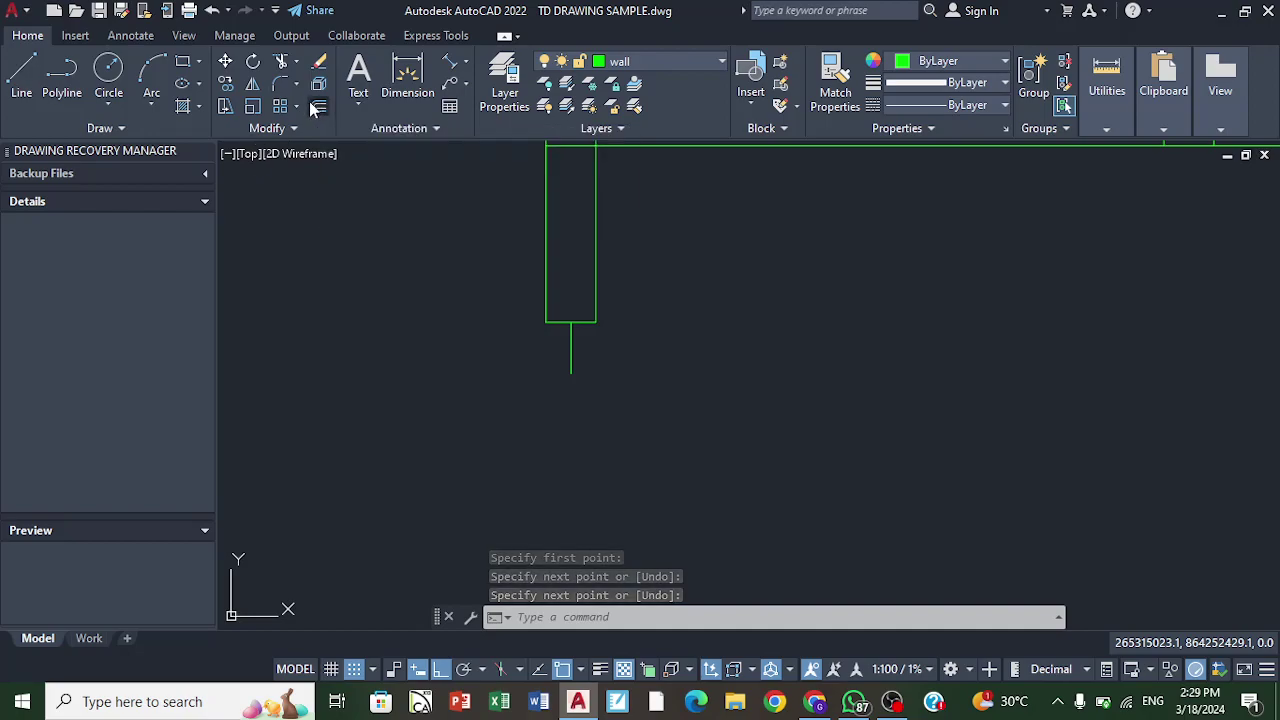
text(450)
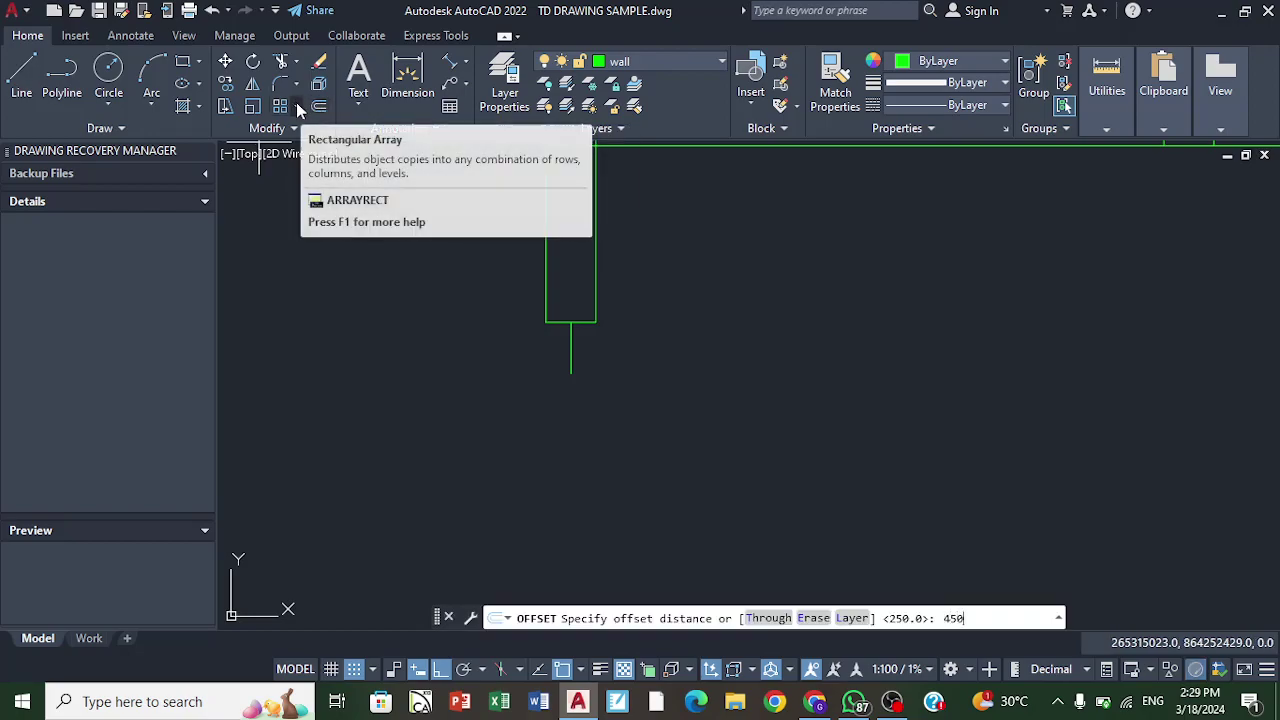
key(Return)
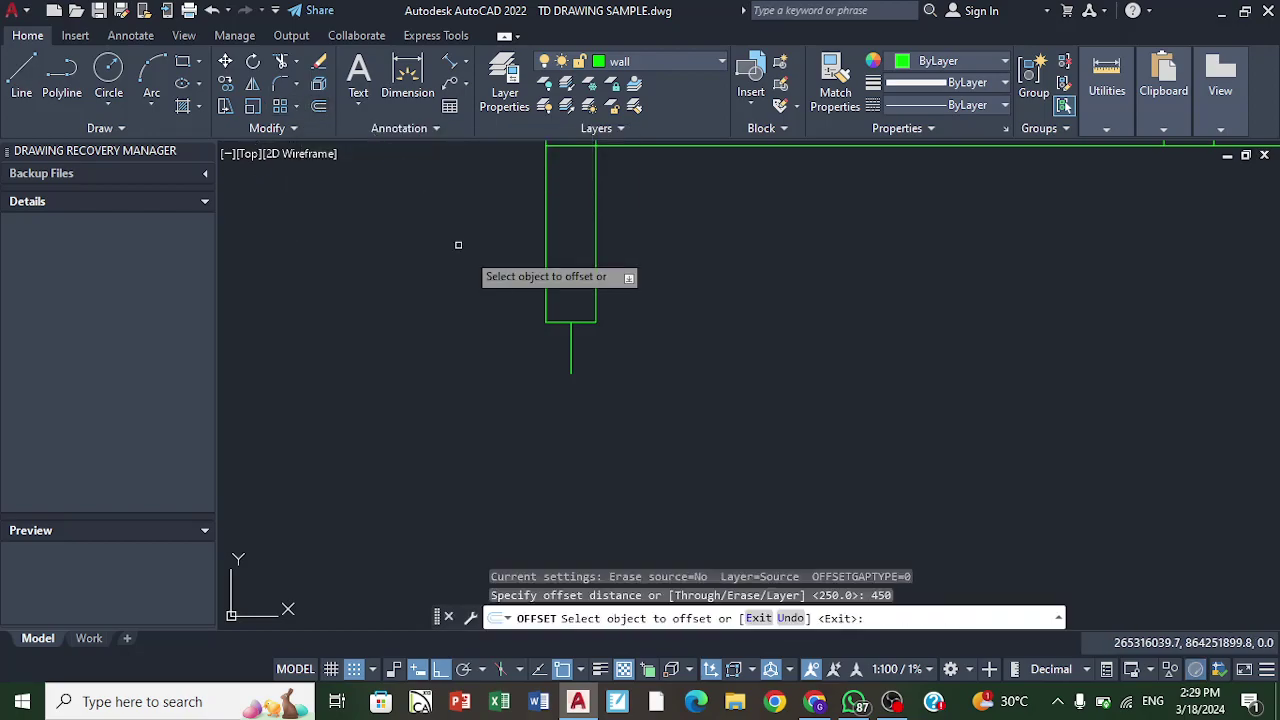
click(570, 333)
click(529, 338)
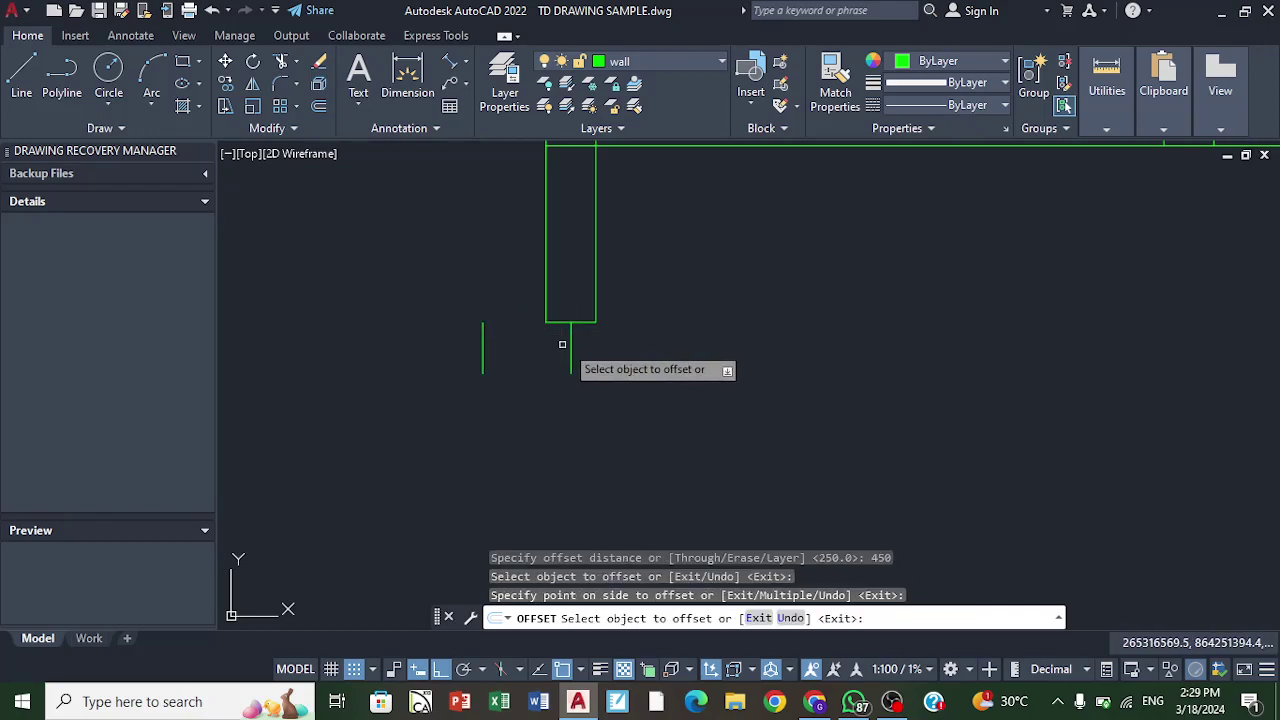
click(570, 338)
click(662, 338)
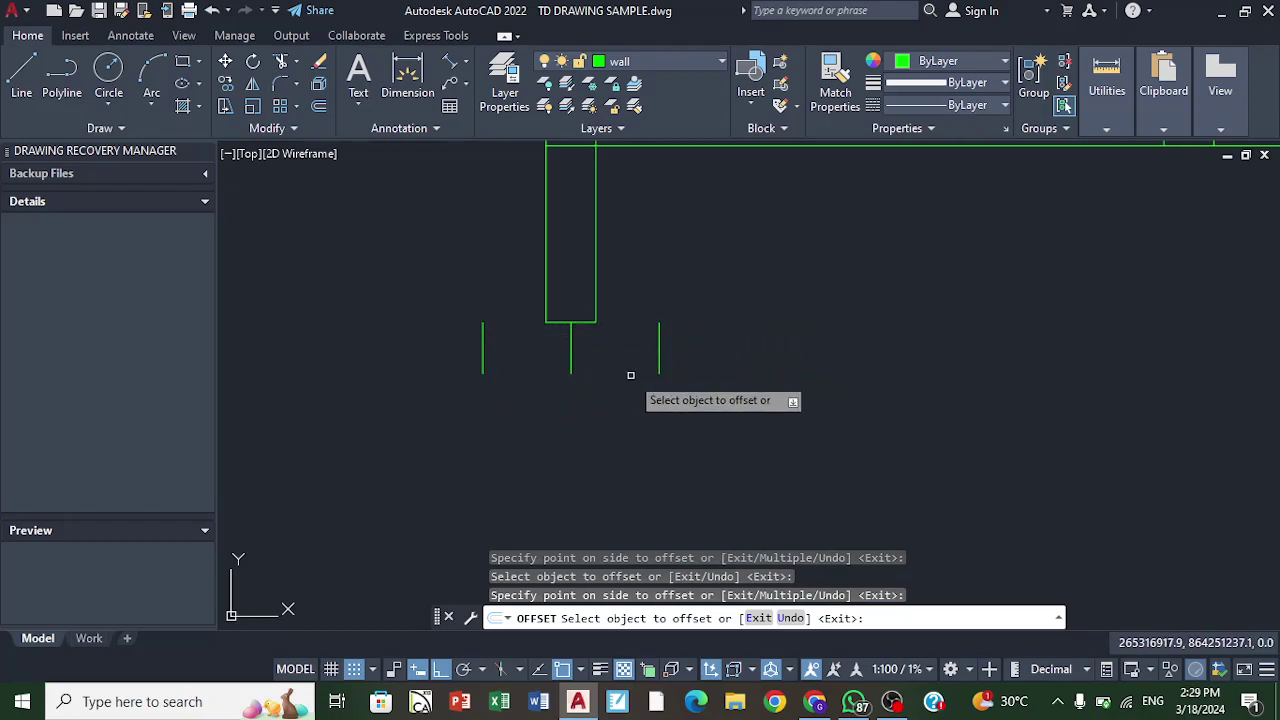
Step: Offset the left outer column's base line 300 downward to mark the footing's underside
scroll(640, 366, up, 2)
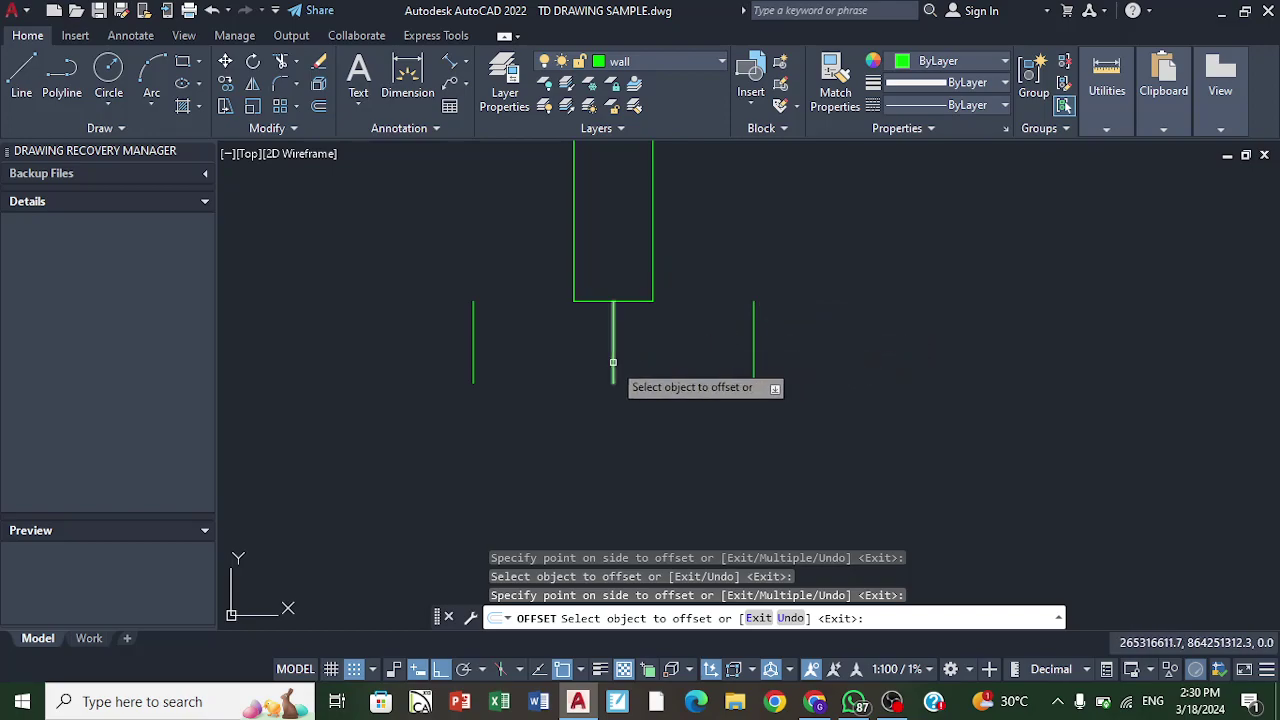
scroll(637, 318, down, 2)
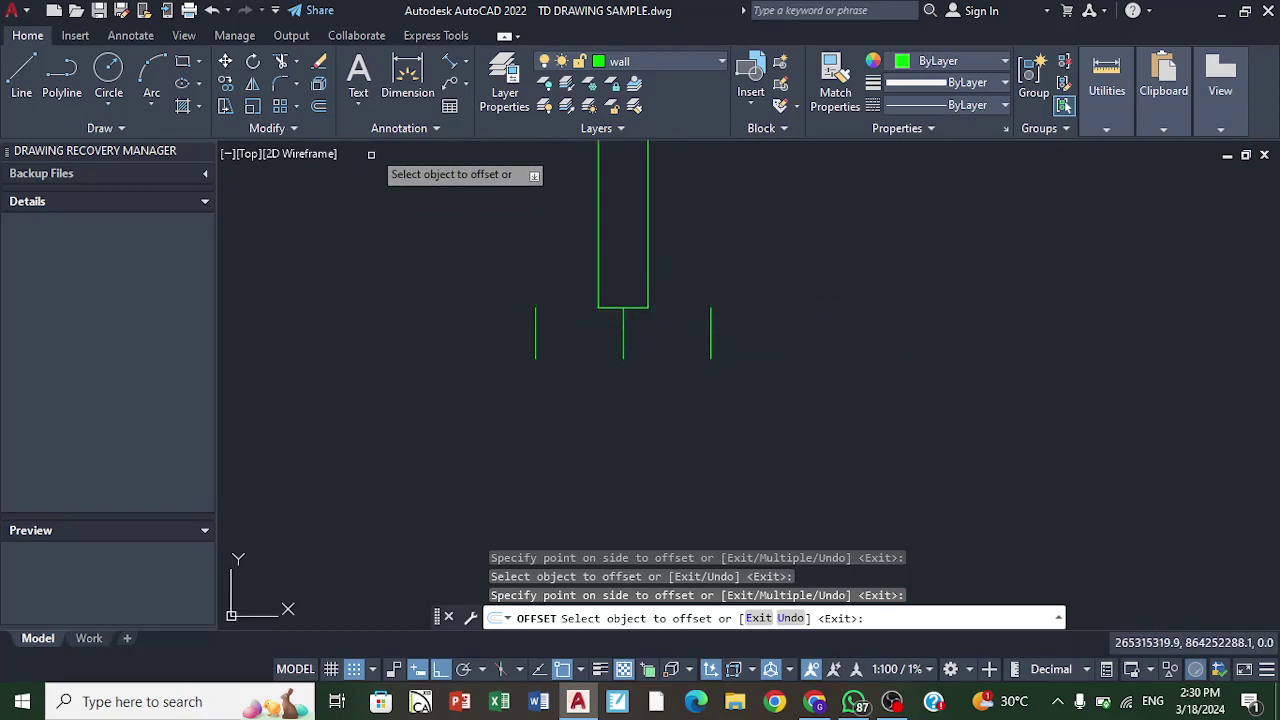
scroll(628, 352, up, 4)
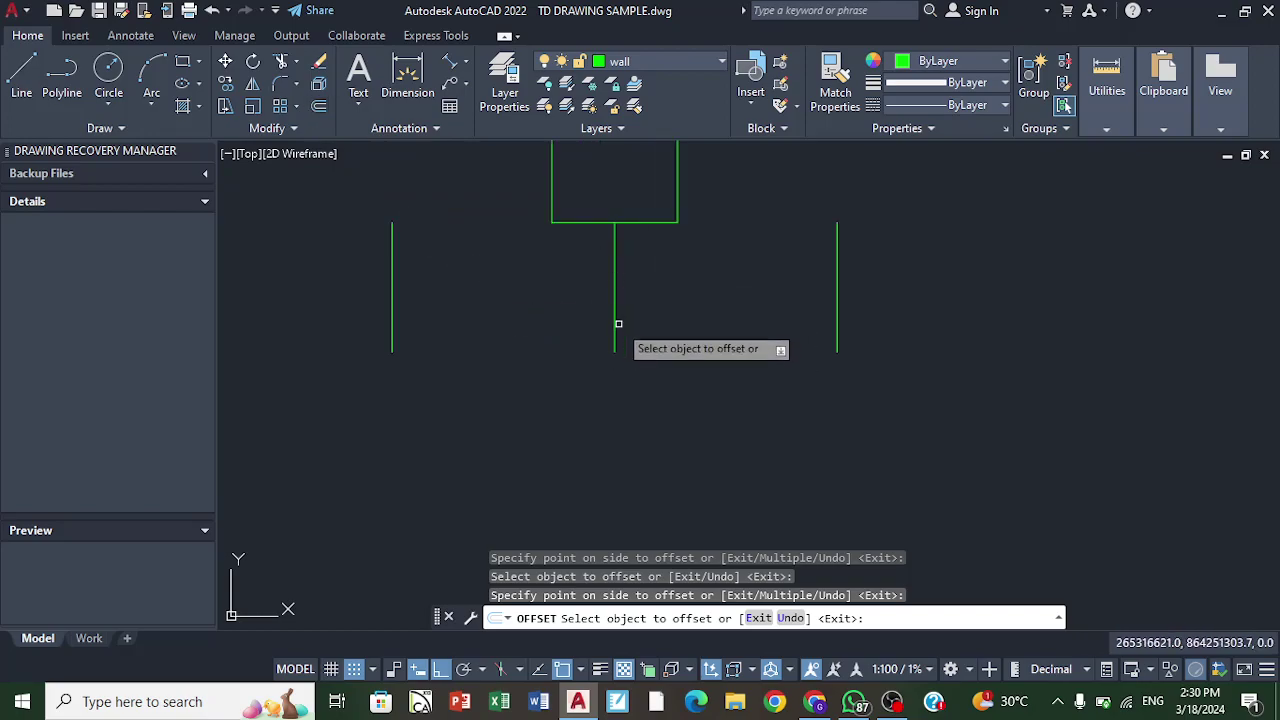
scroll(605, 330, down, 4)
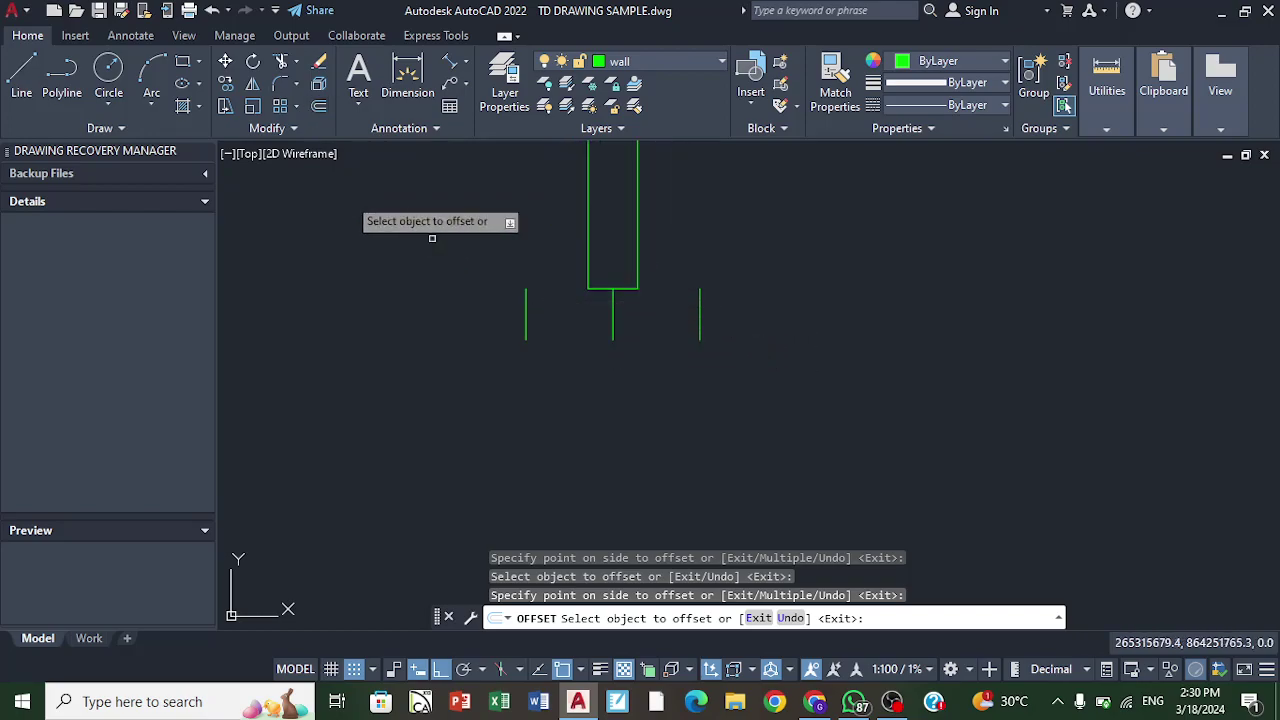
click(319, 108)
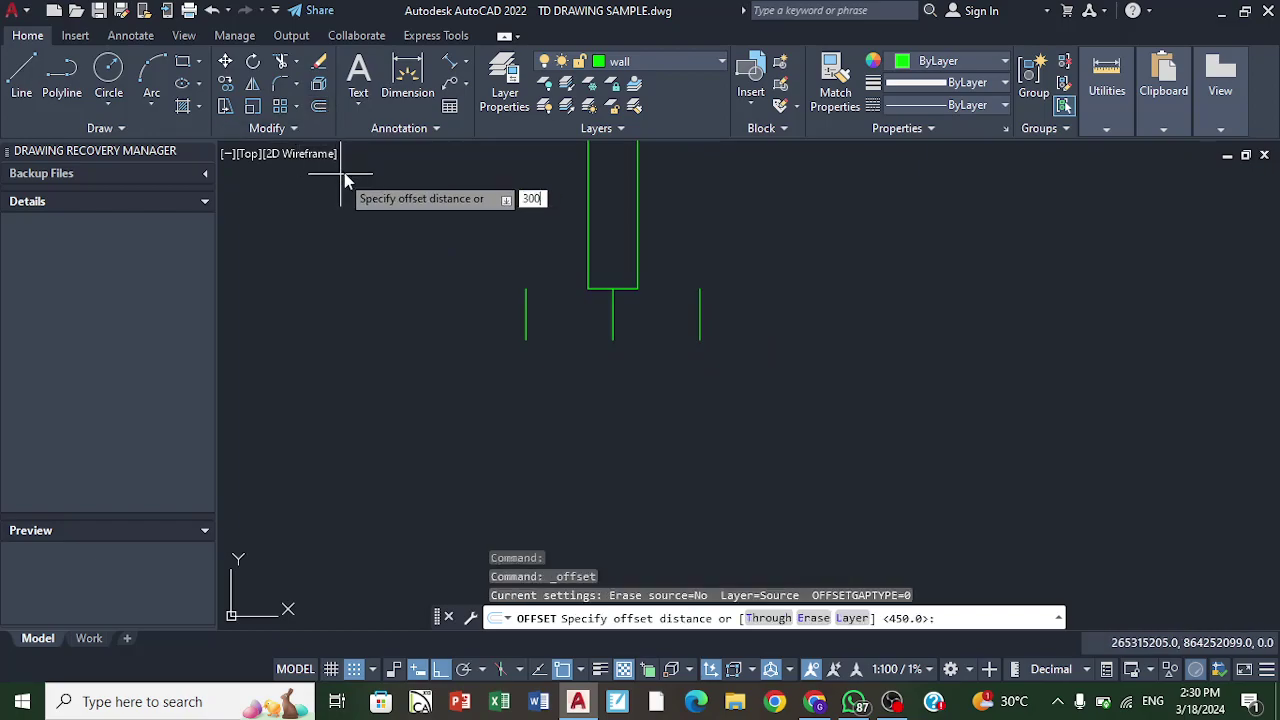
key(Return)
click(625, 289)
click(637, 320)
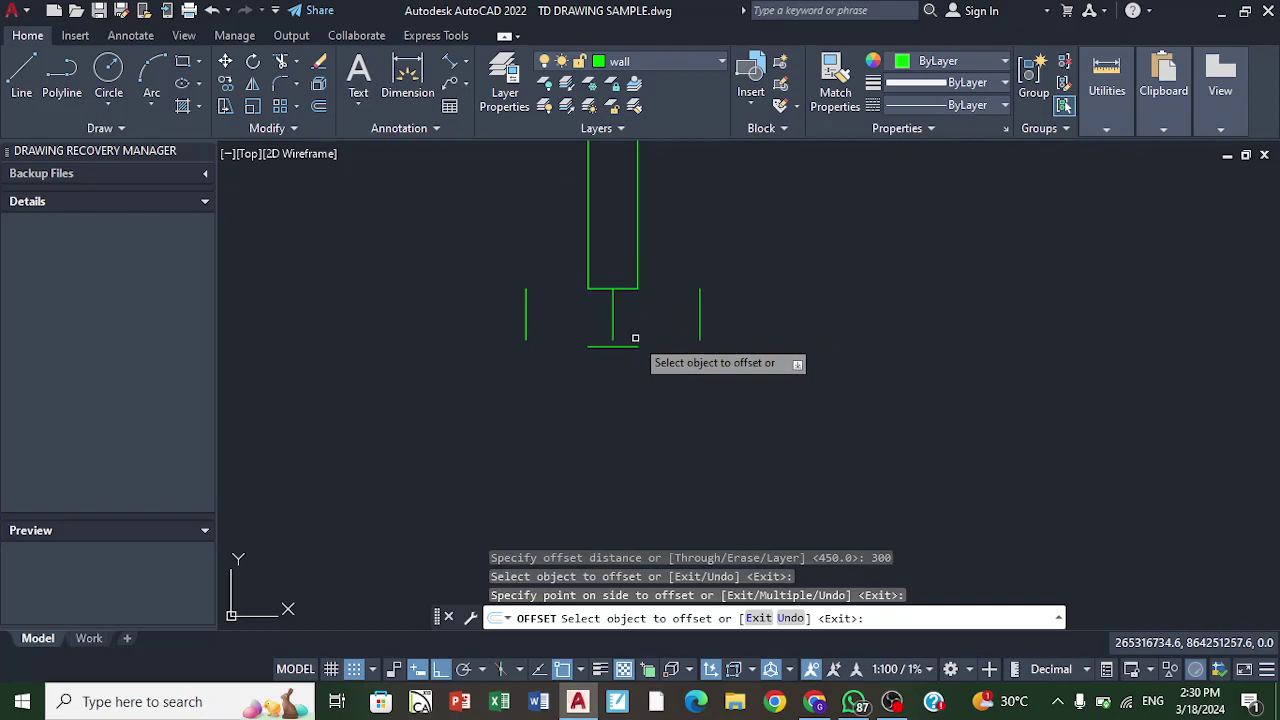
Step: Erase the short vertical centre line beneath the left outer column
click(319, 62)
scroll(690, 345, up, 2)
click(626, 317)
click(553, 279)
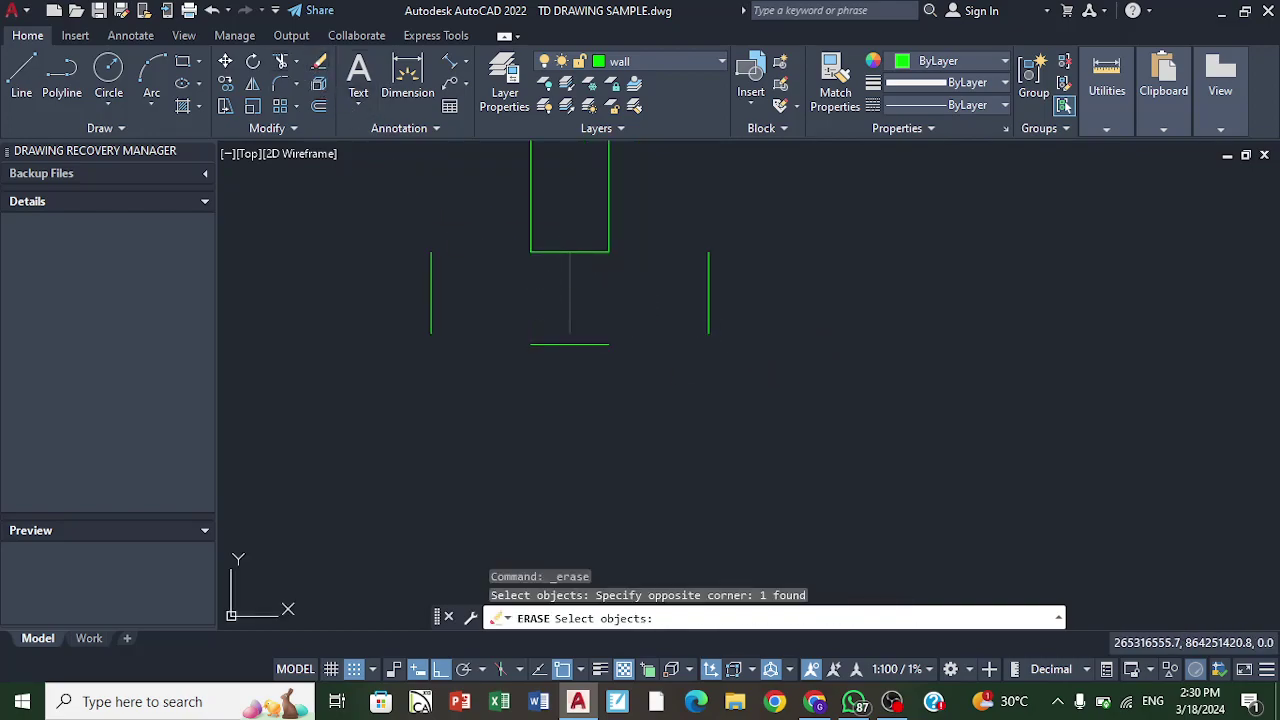
key(Return)
scroll(563, 289, down, 2)
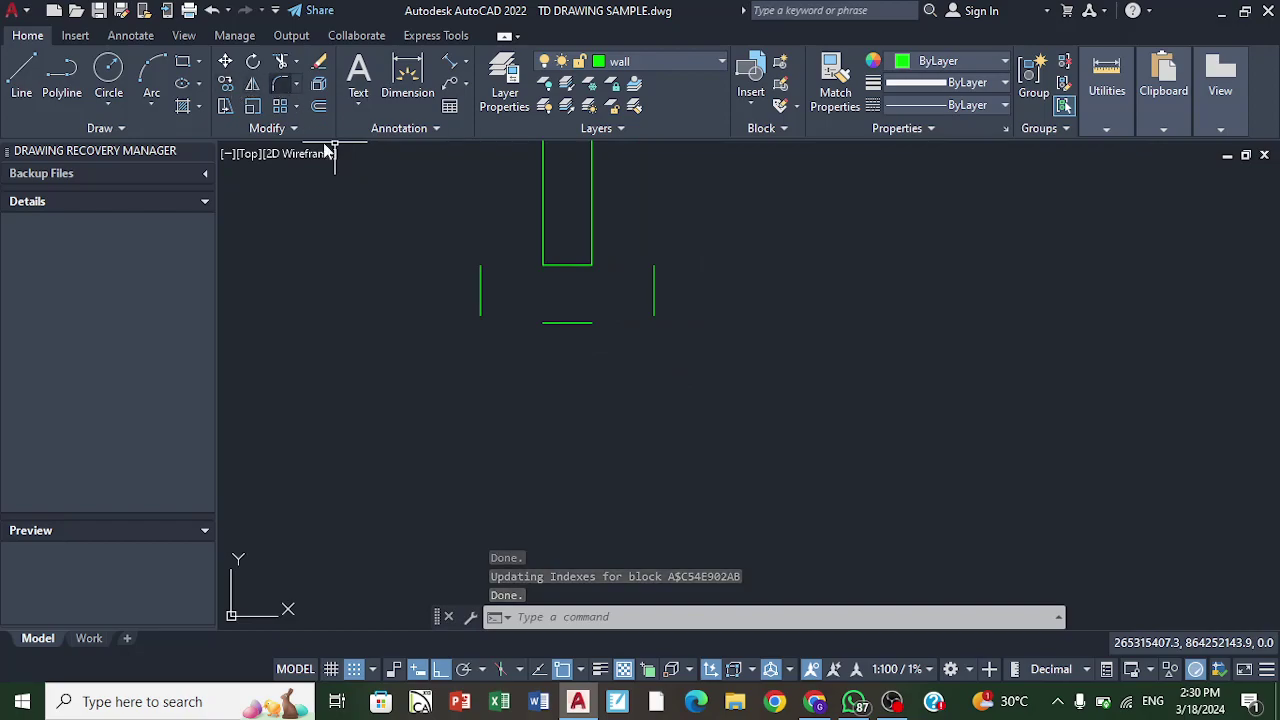
Step: Fillet the left outer column's base line to both footing side lines at zero radius to close the footing's upper corners
click(281, 84)
click(553, 265)
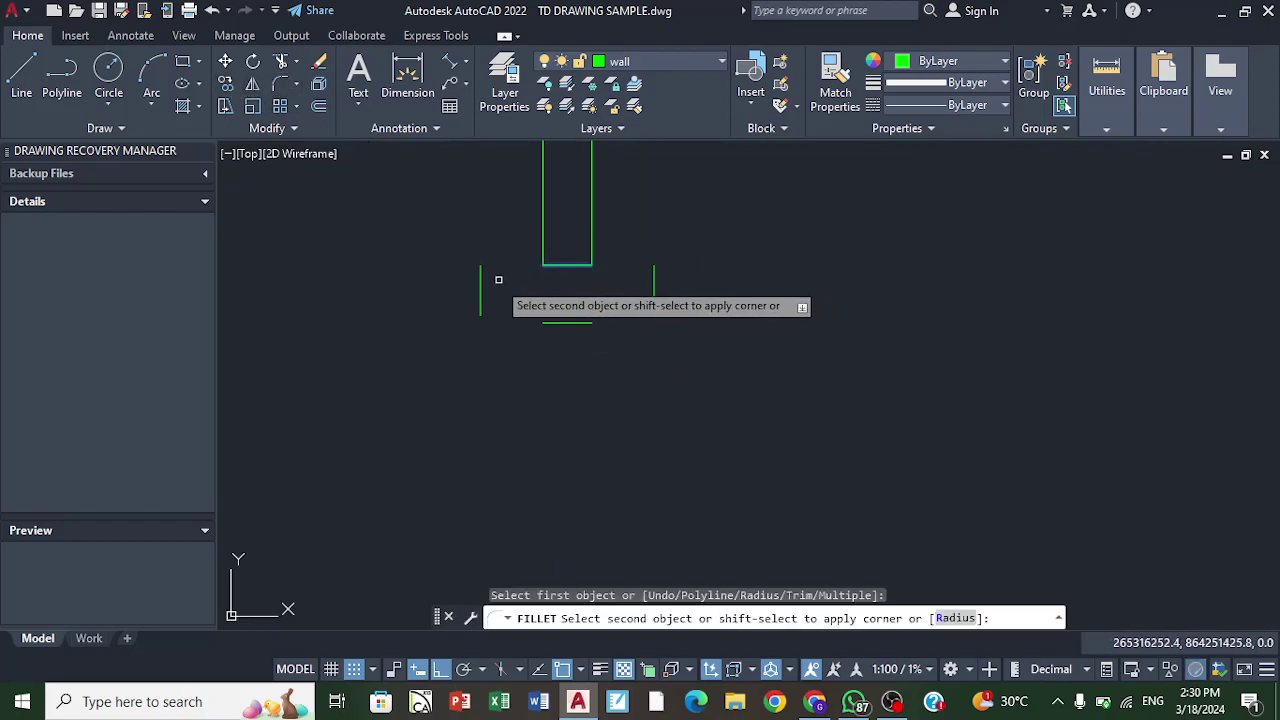
click(481, 285)
right_click(489, 214)
click(522, 226)
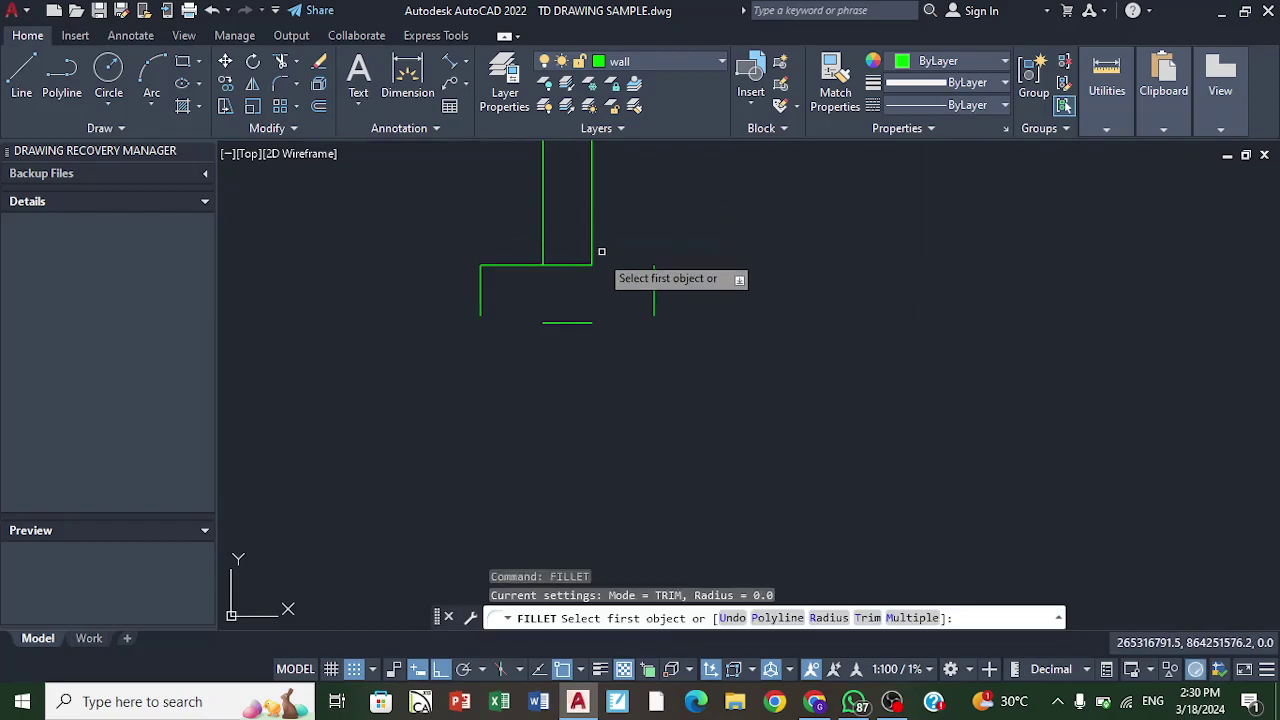
click(585, 266)
click(653, 286)
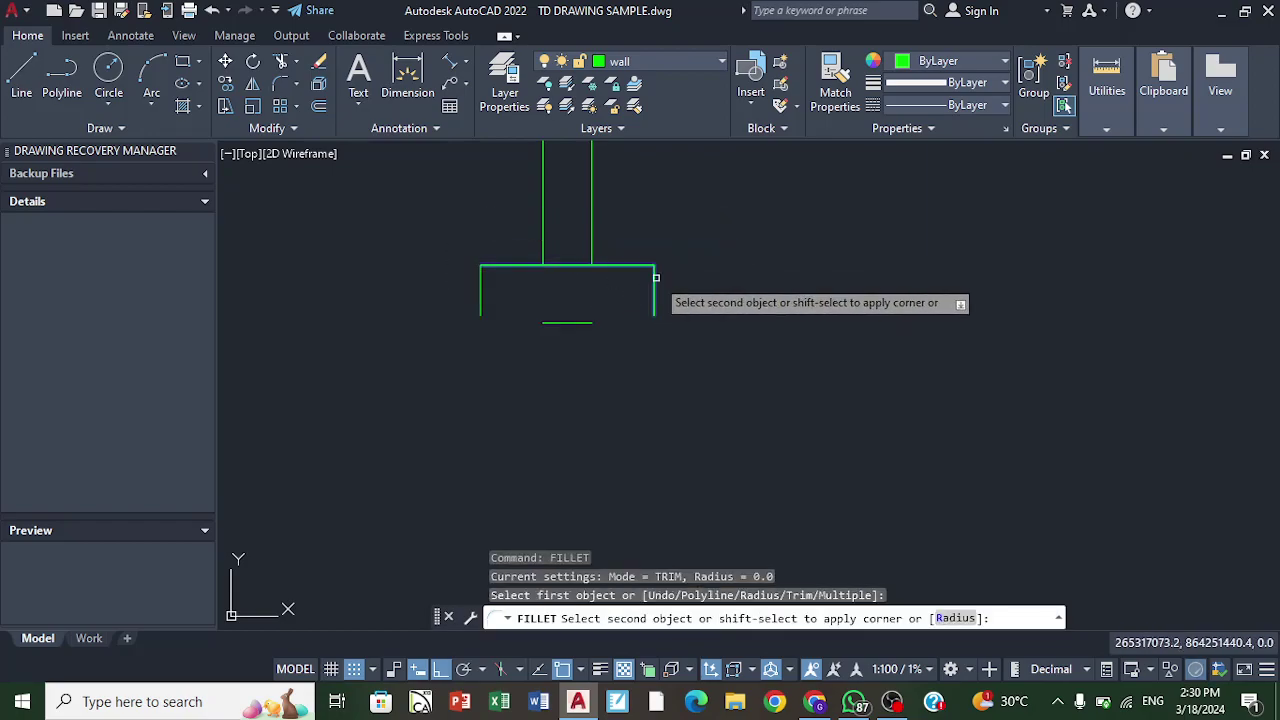
Step: Fillet the footing's underside line to both side lines at zero radius to complete the left footing's rectangle
right_click(653, 218)
click(705, 231)
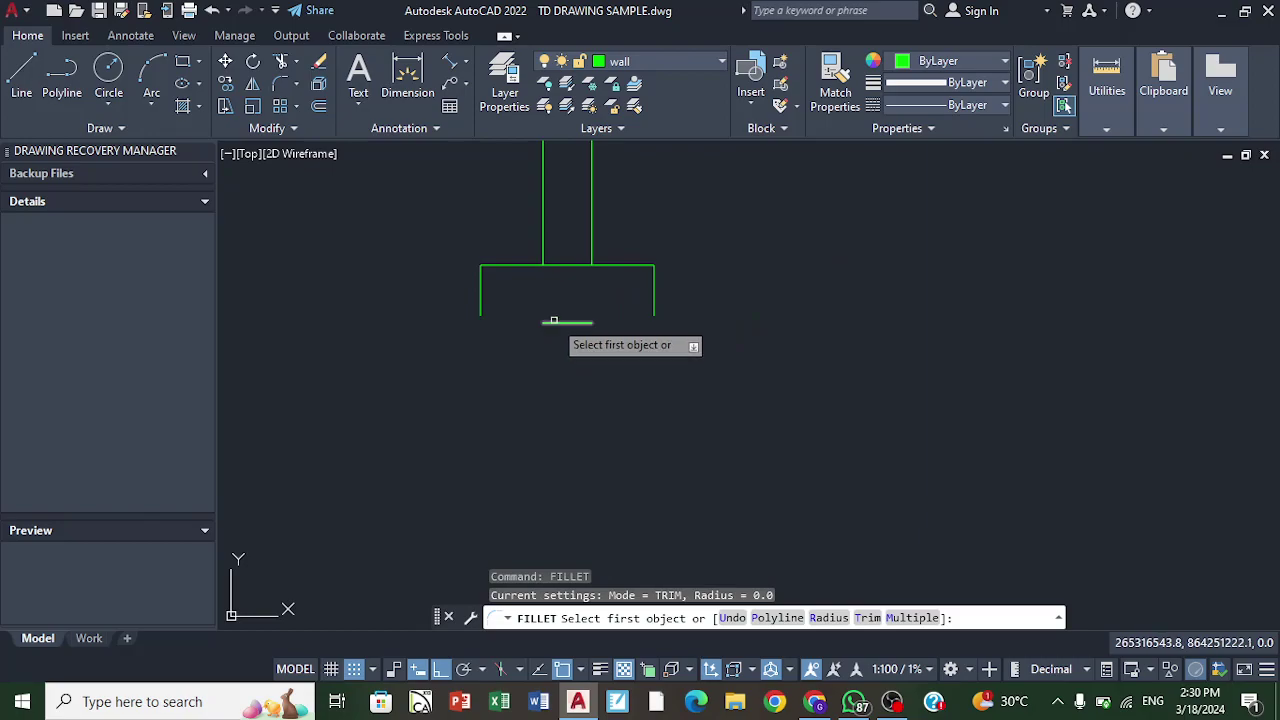
click(565, 322)
click(481, 309)
right_click(556, 289)
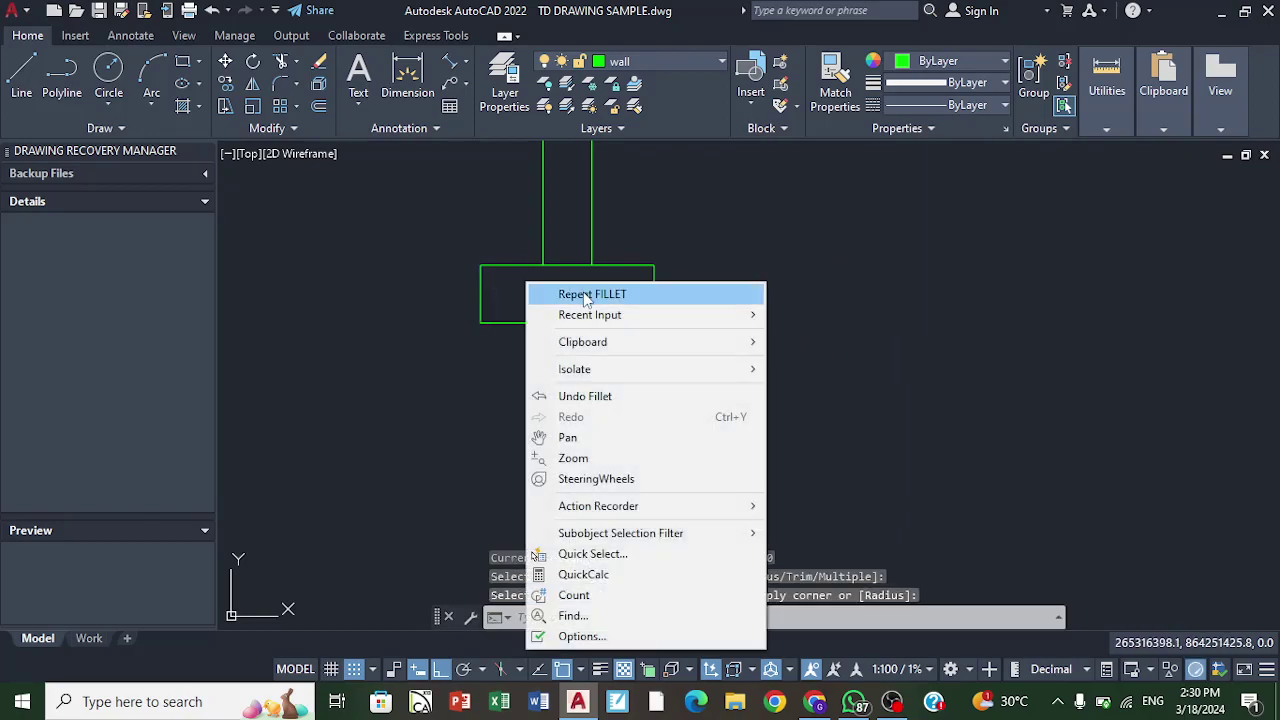
click(580, 292)
click(577, 322)
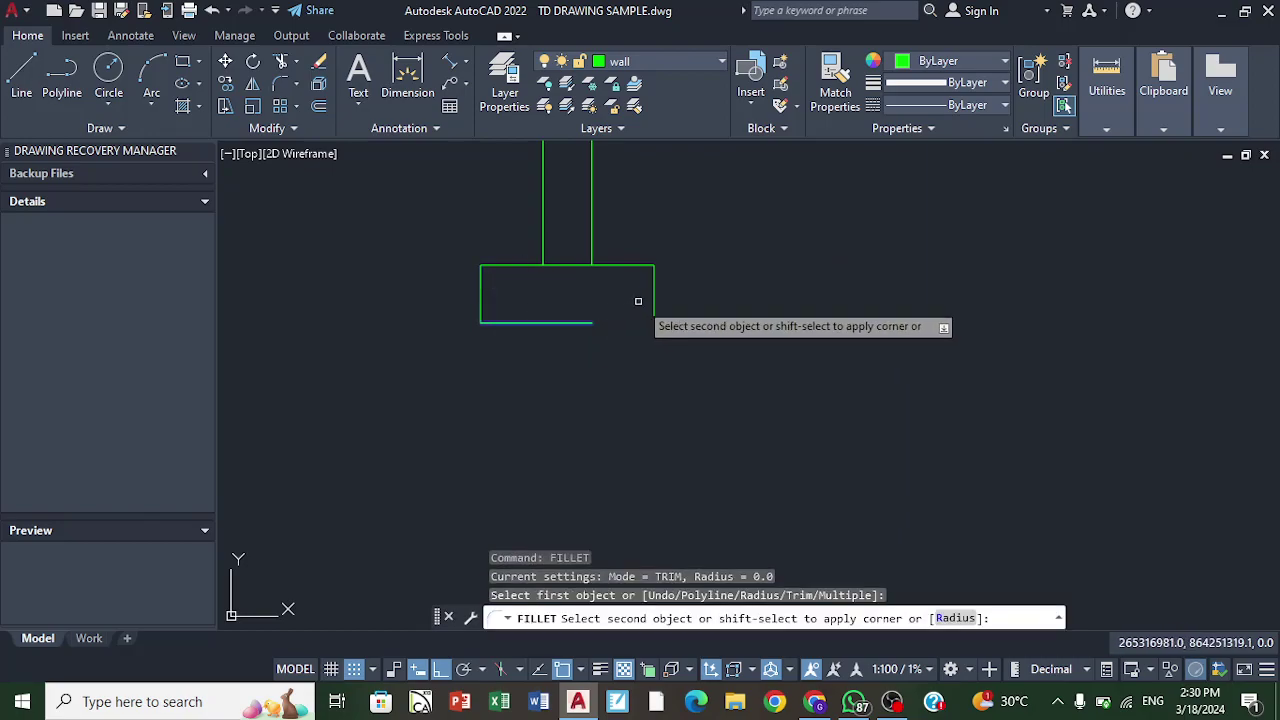
click(652, 296)
Step: Copy the left footing rectangle to the base of the right outer column, using the column's lower-left corner as the base point
scroll(497, 353, down, 5)
scroll(500, 360, down, 2)
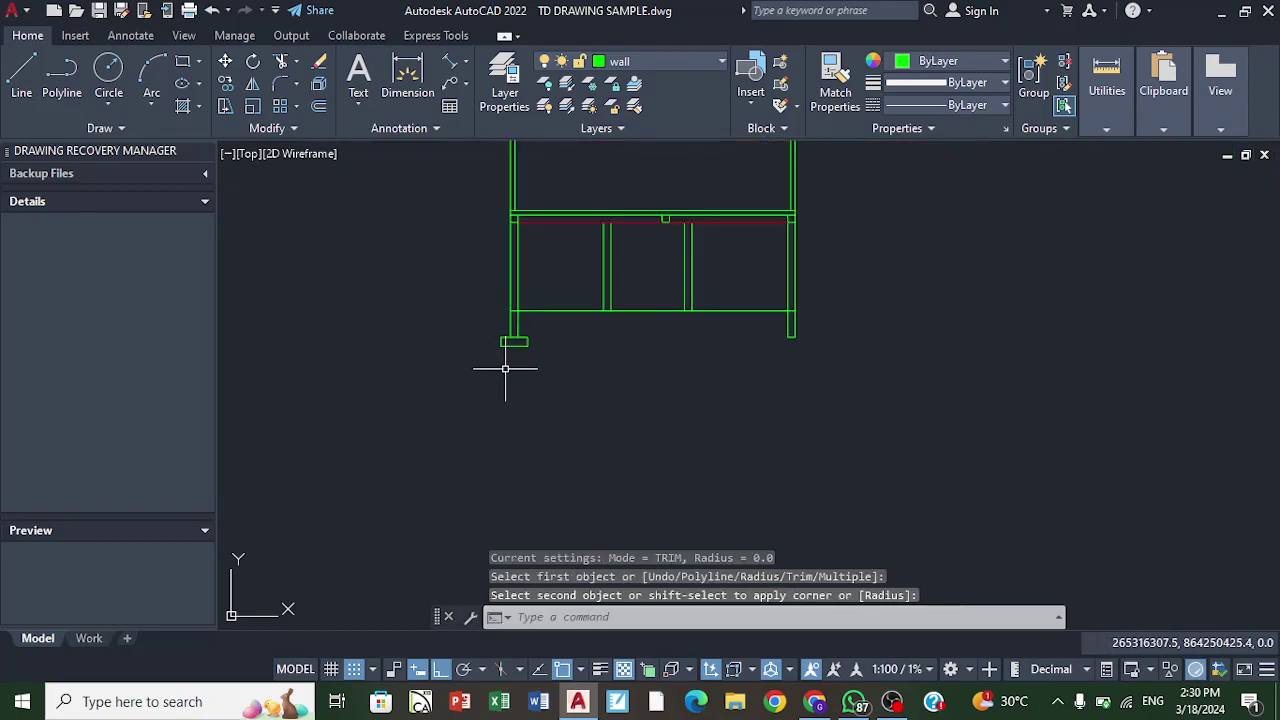
scroll(505, 370, up, 4)
click(225, 83)
scroll(500, 245, up, 3)
click(660, 297)
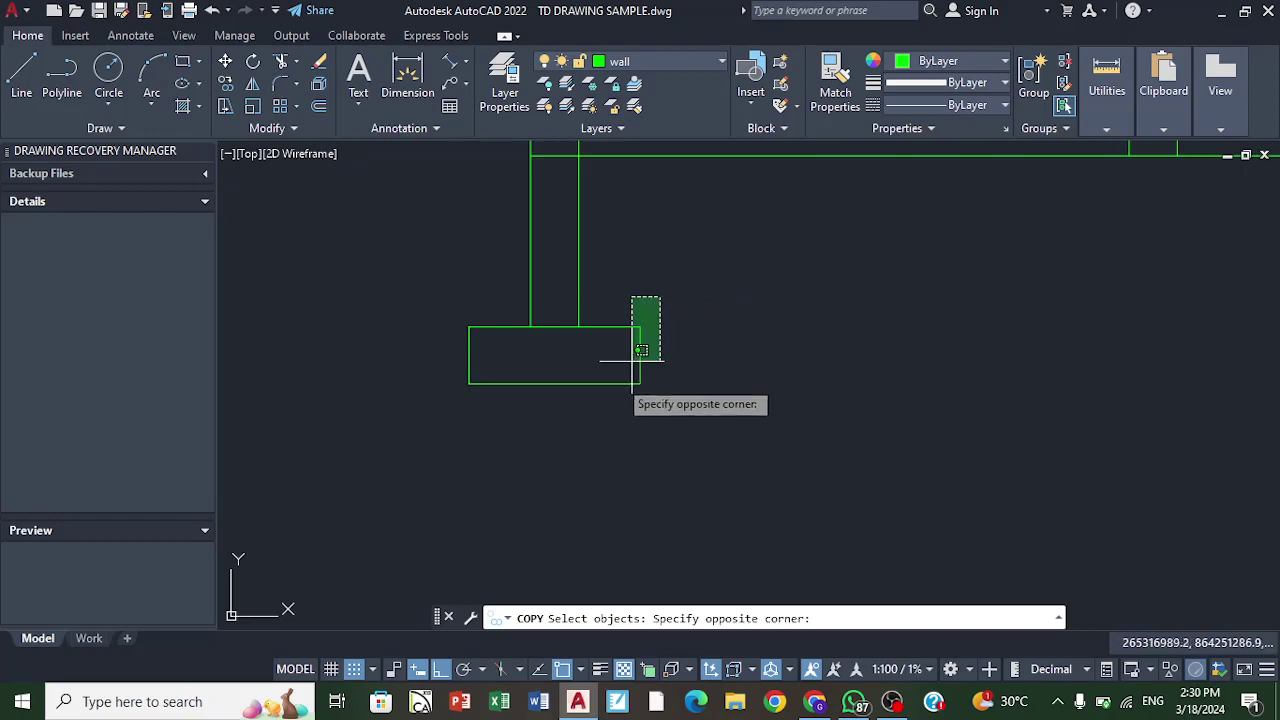
click(641, 350)
click(557, 366)
click(428, 403)
key(Return)
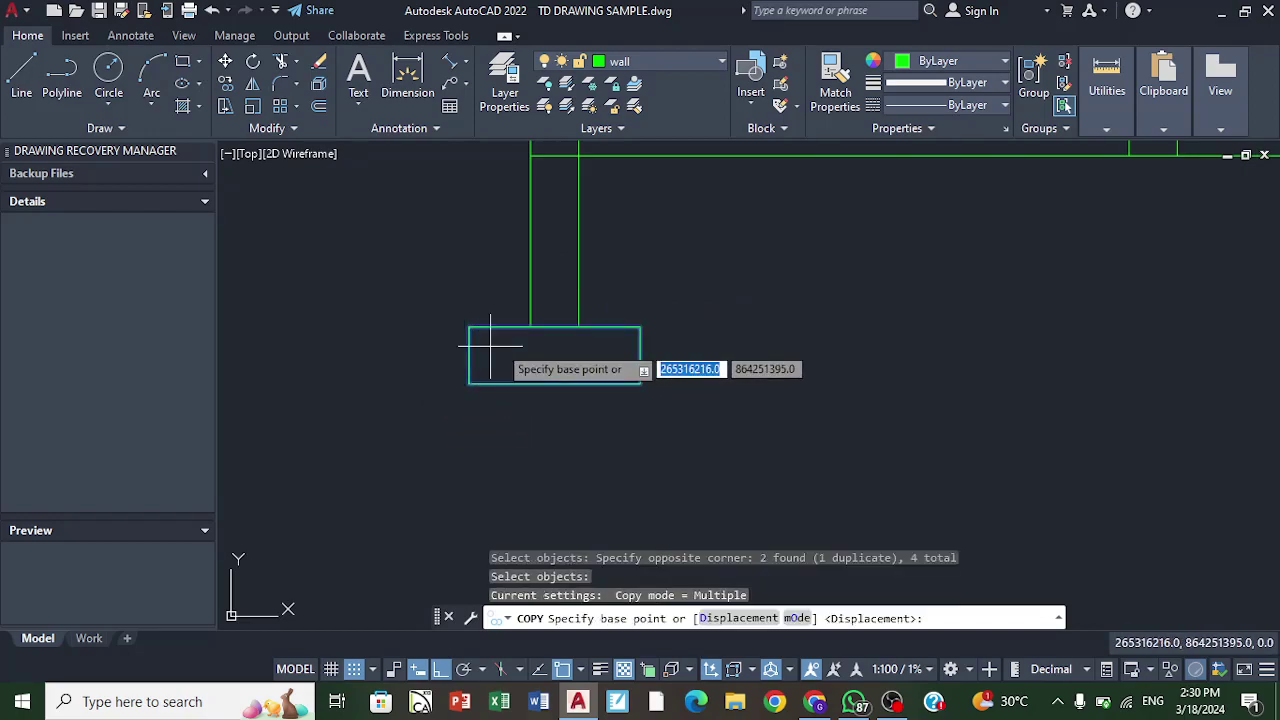
click(530, 327)
scroll(480, 342, down, 3)
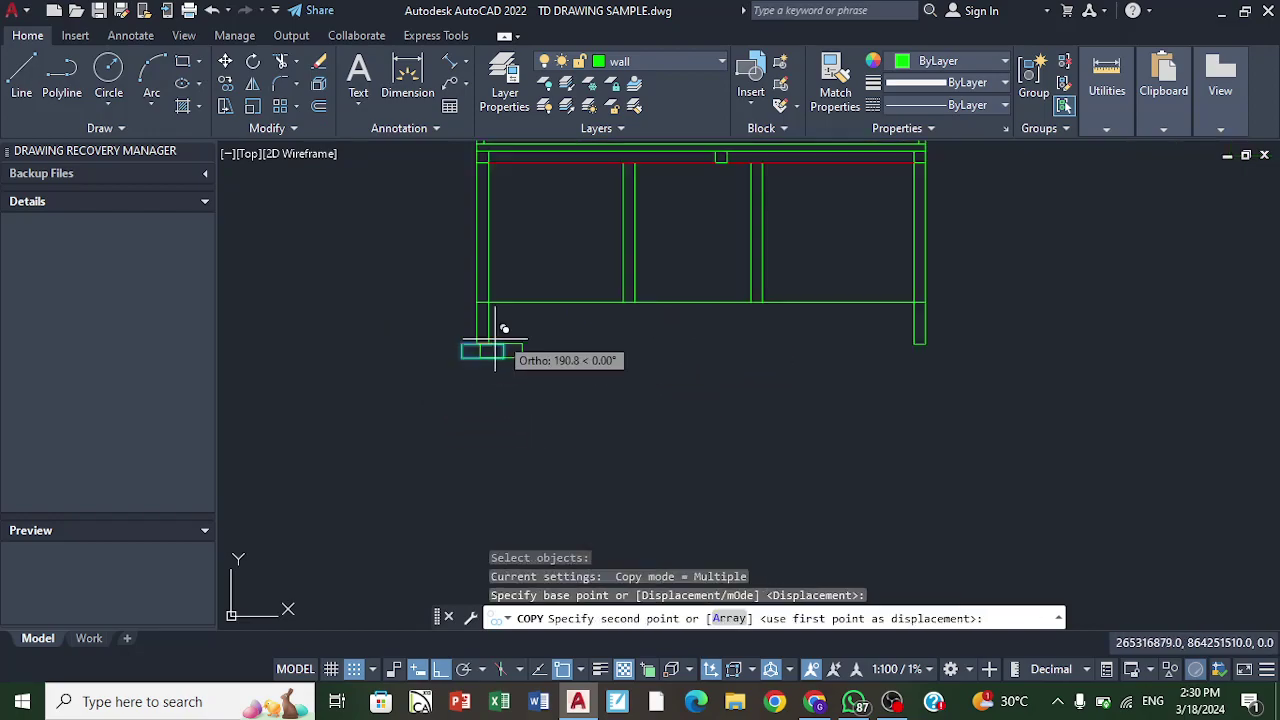
scroll(900, 330, up, 4)
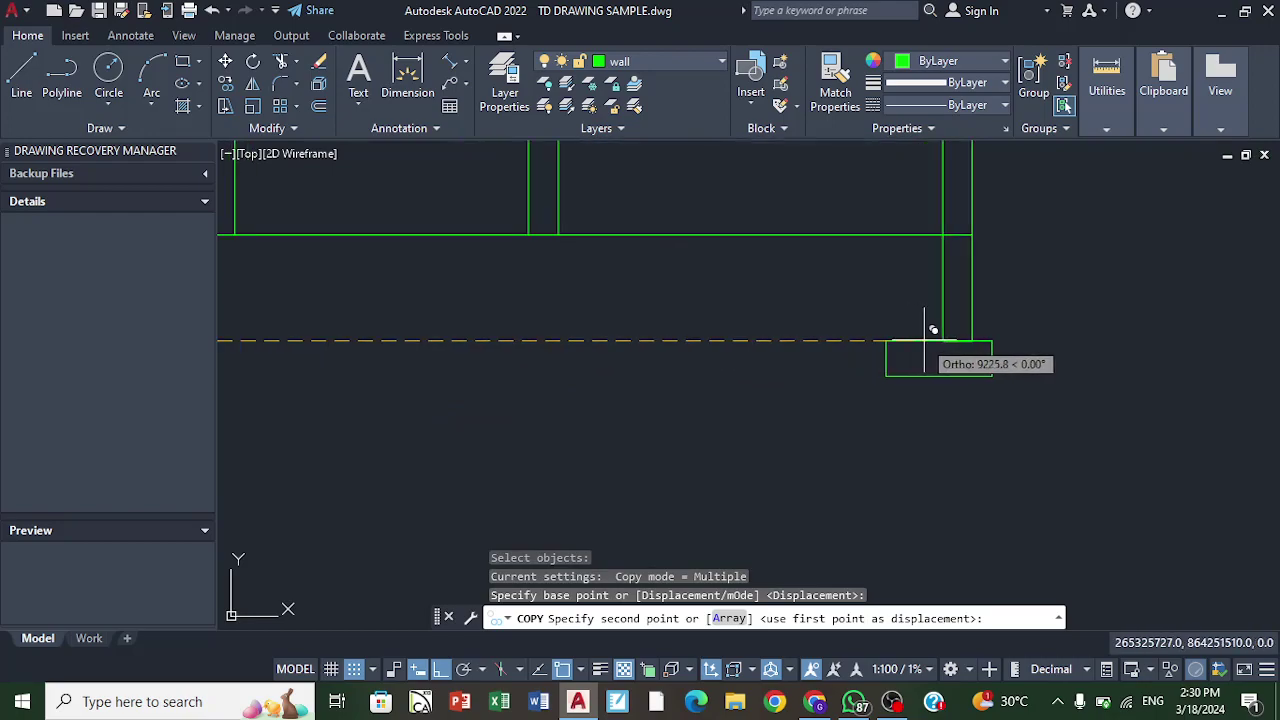
click(943, 340)
right_click(814, 294)
click(840, 310)
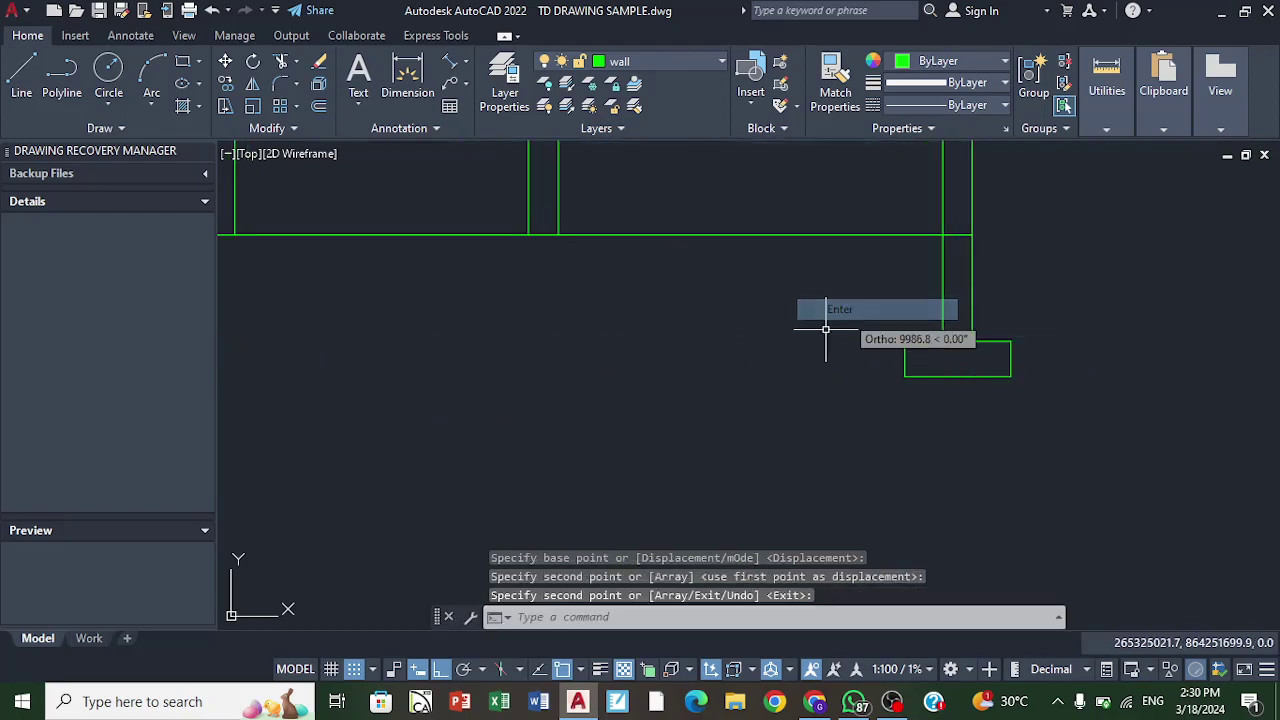
Step: Review the section's footings, ground line, columns and the left end of the upper floor slab
scroll(400, 271, down, 3)
scroll(582, 219, down, 2)
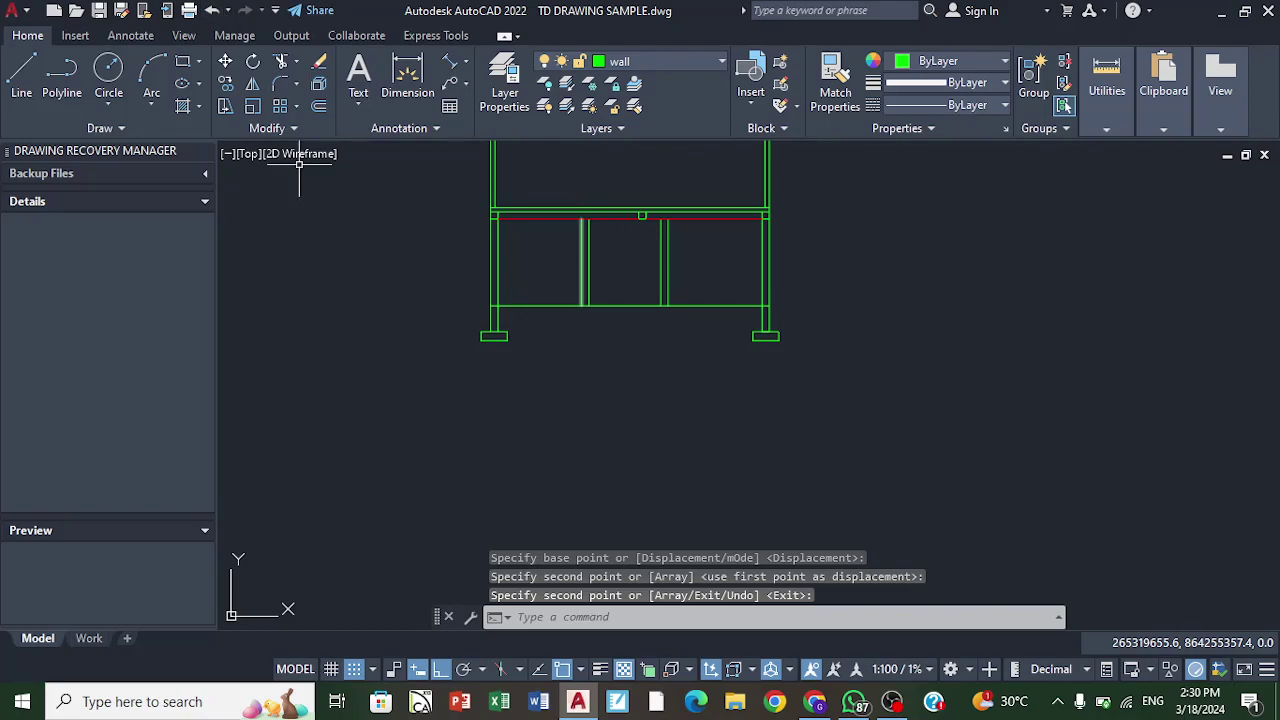
scroll(671, 414, down, 1)
scroll(694, 434, up, 1)
scroll(727, 378, down, 2)
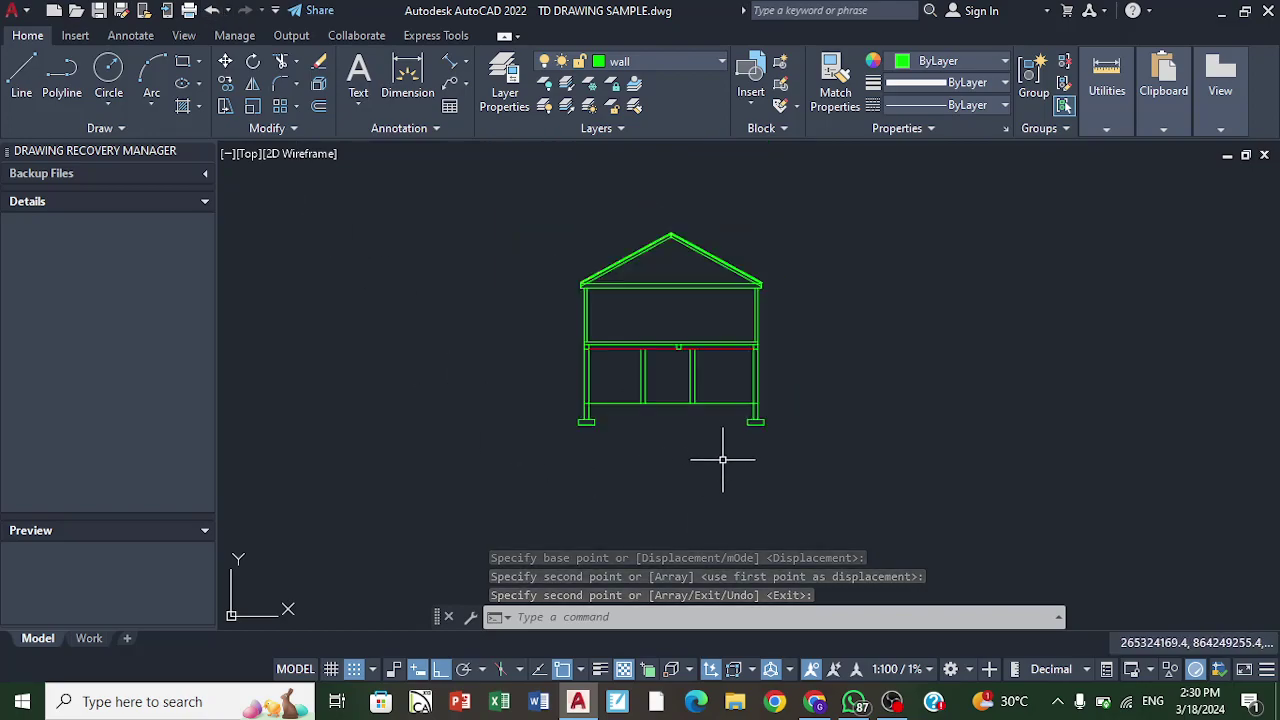
scroll(700, 395, up, 2)
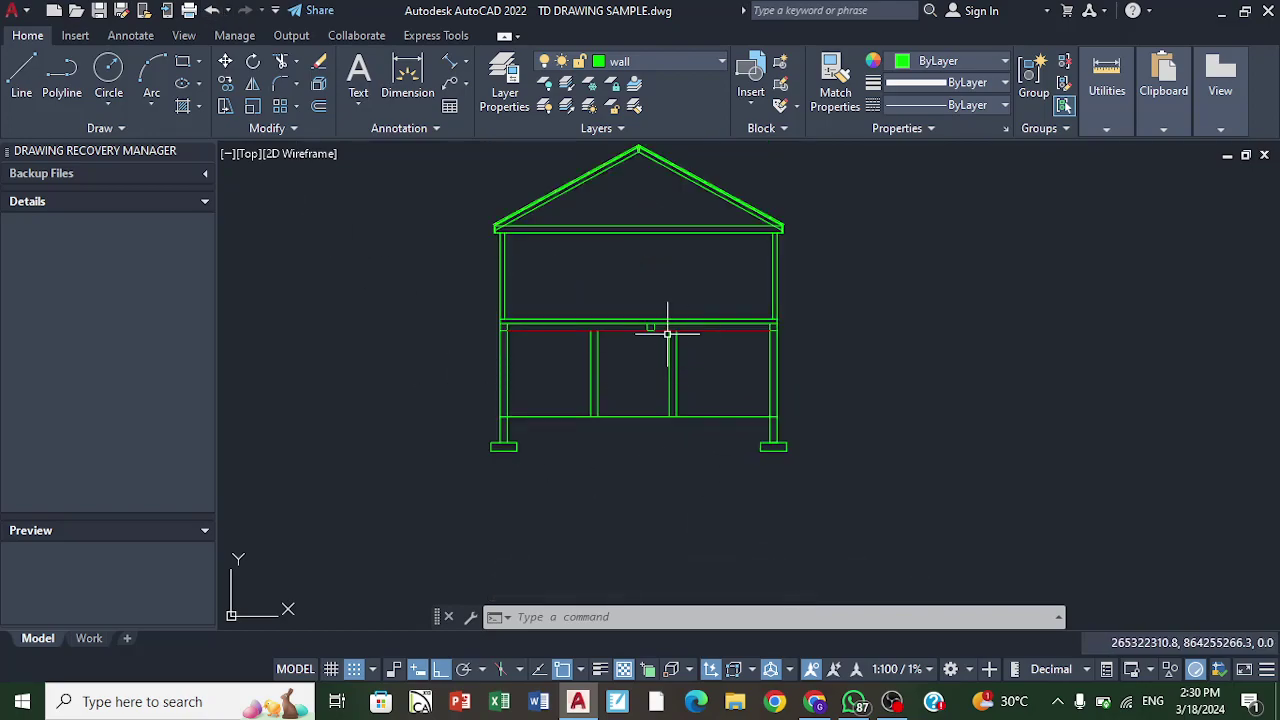
scroll(630, 332, up, 2)
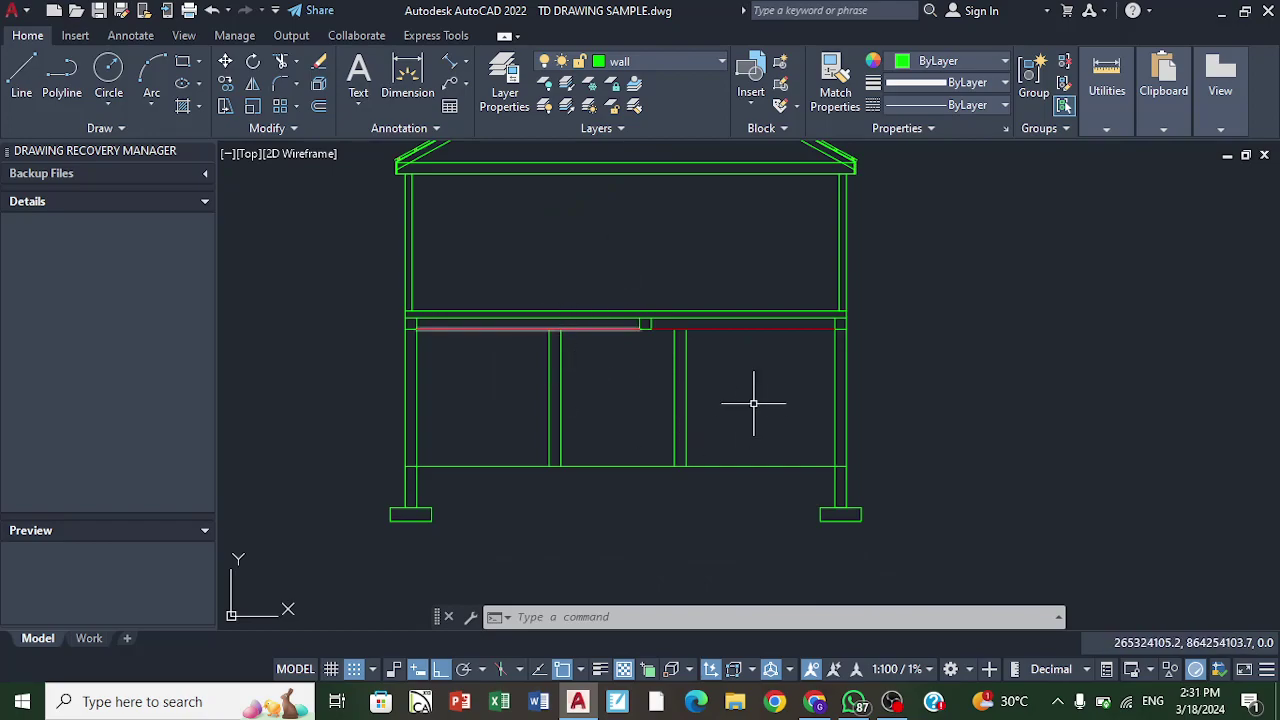
scroll(414, 505, up, 3)
scroll(386, 452, up, 3)
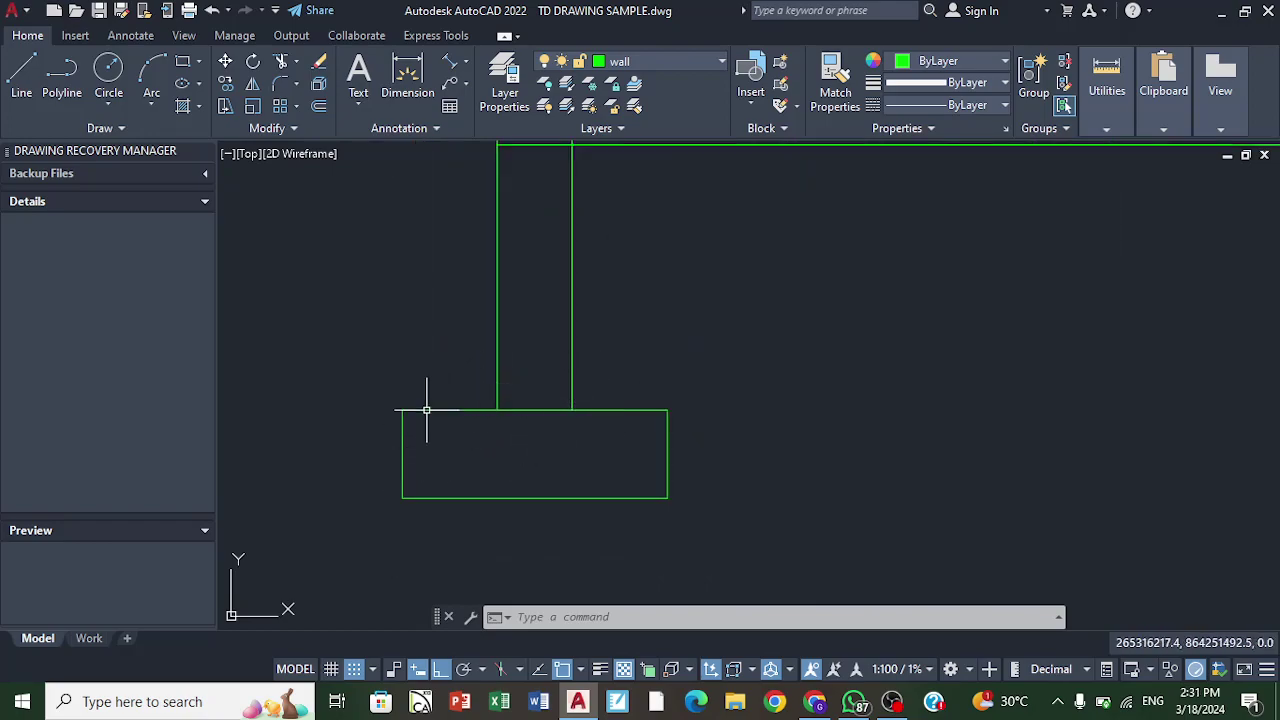
scroll(414, 423, down, 4)
scroll(581, 505, down, 2)
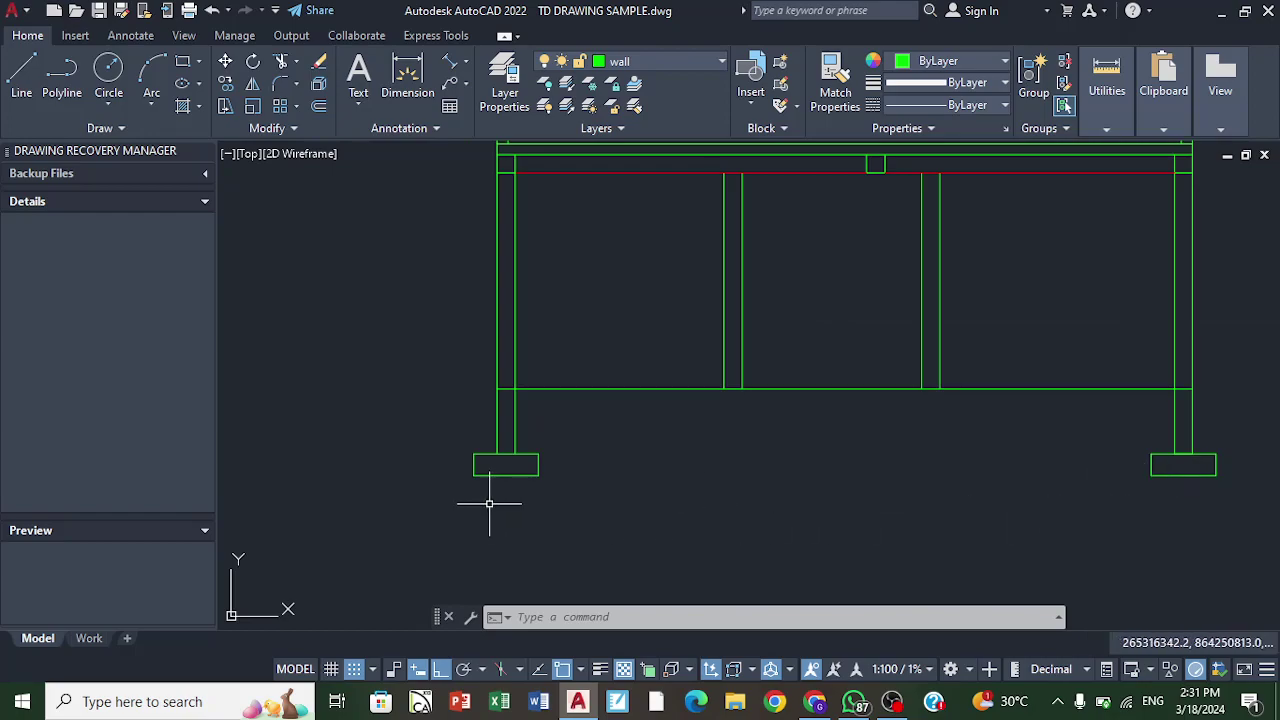
scroll(560, 449, down, 2)
scroll(579, 432, up, 4)
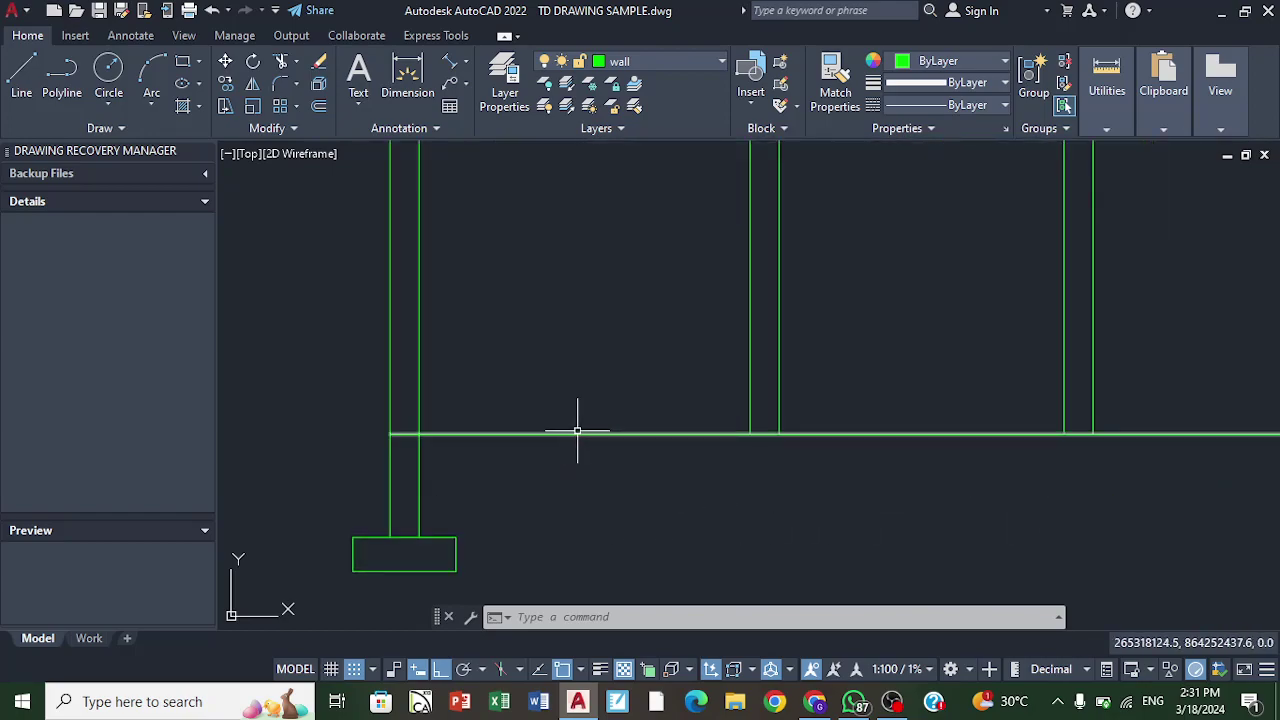
scroll(579, 430, down, 5)
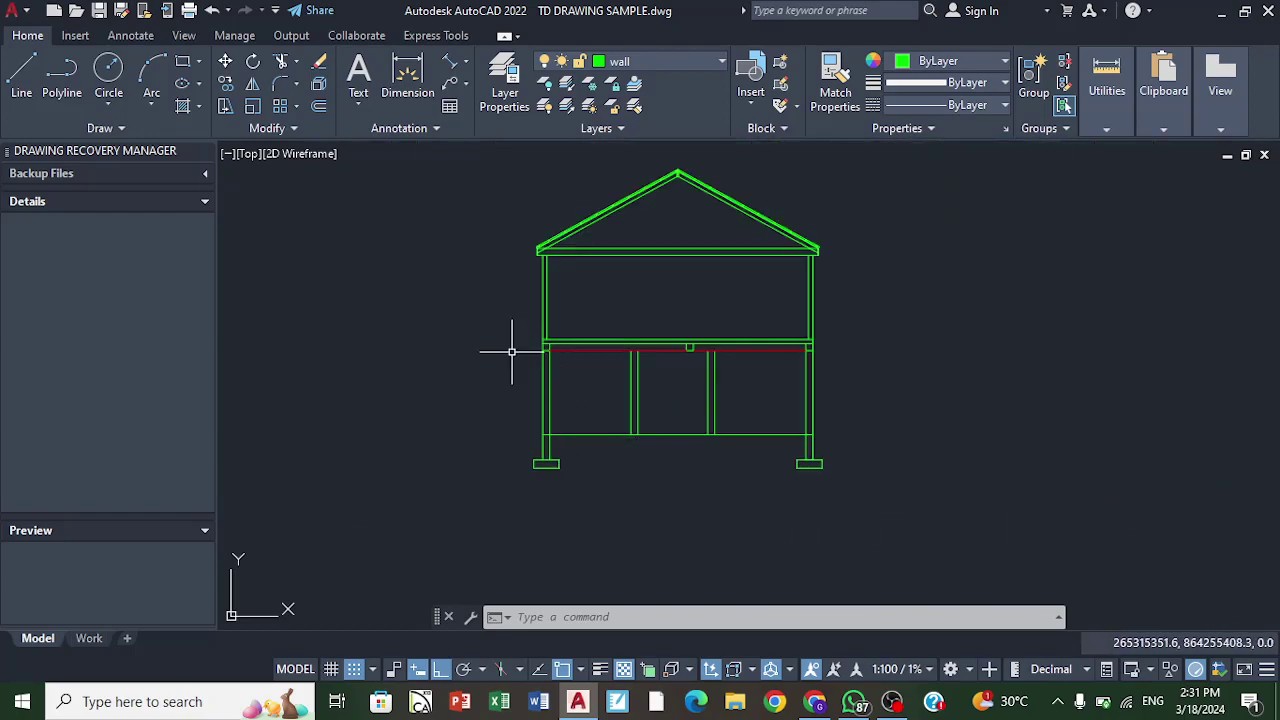
scroll(519, 357, up, 4)
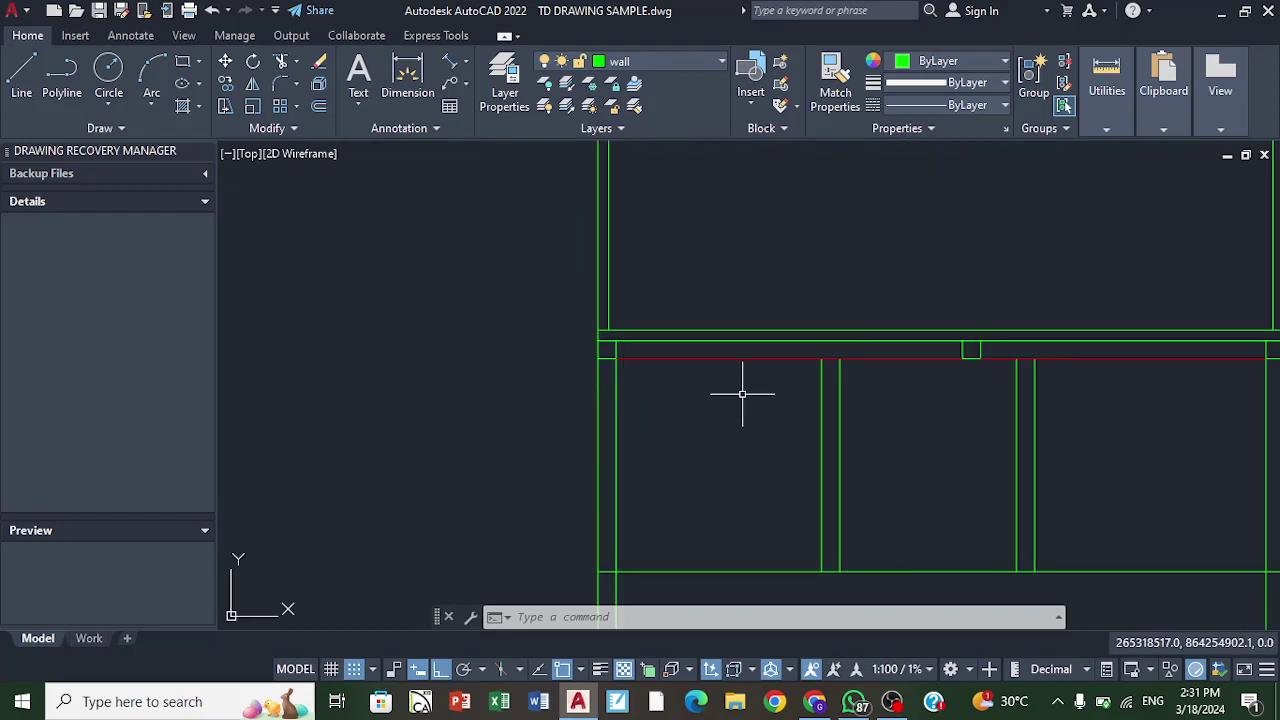
scroll(768, 389, down, 2)
scroll(665, 352, up, 3)
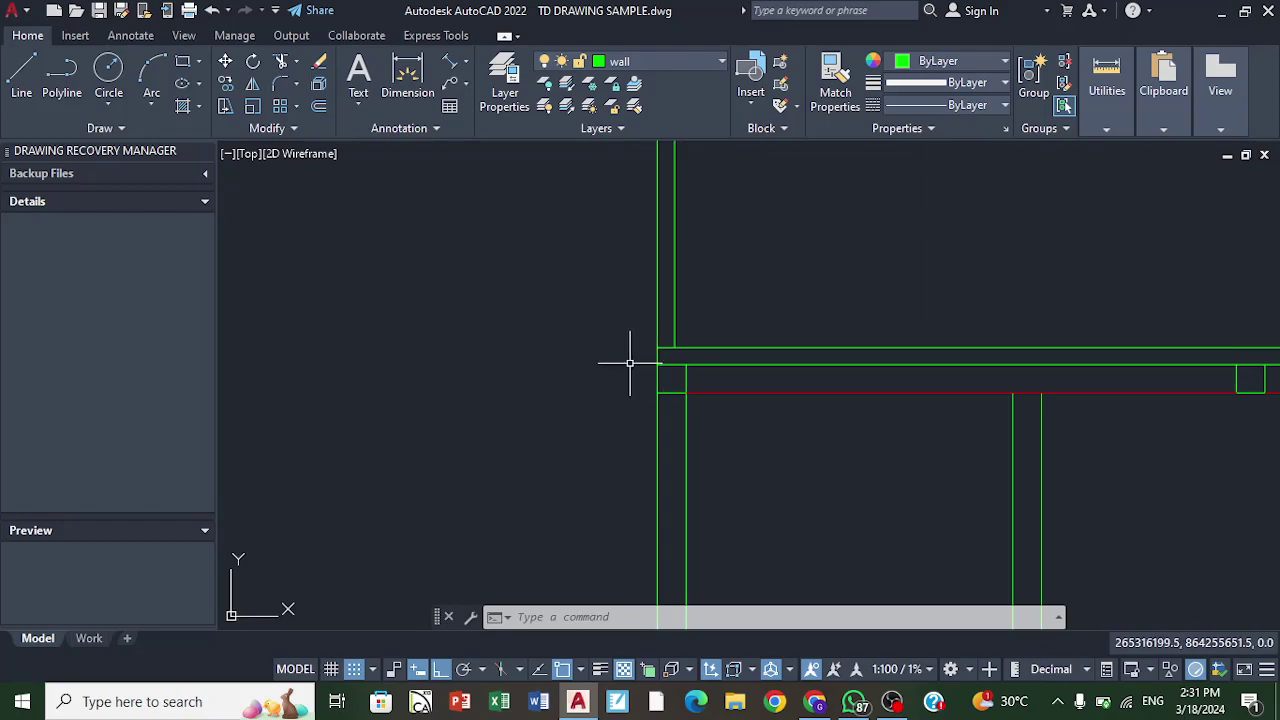
scroll(648, 393, down, 5)
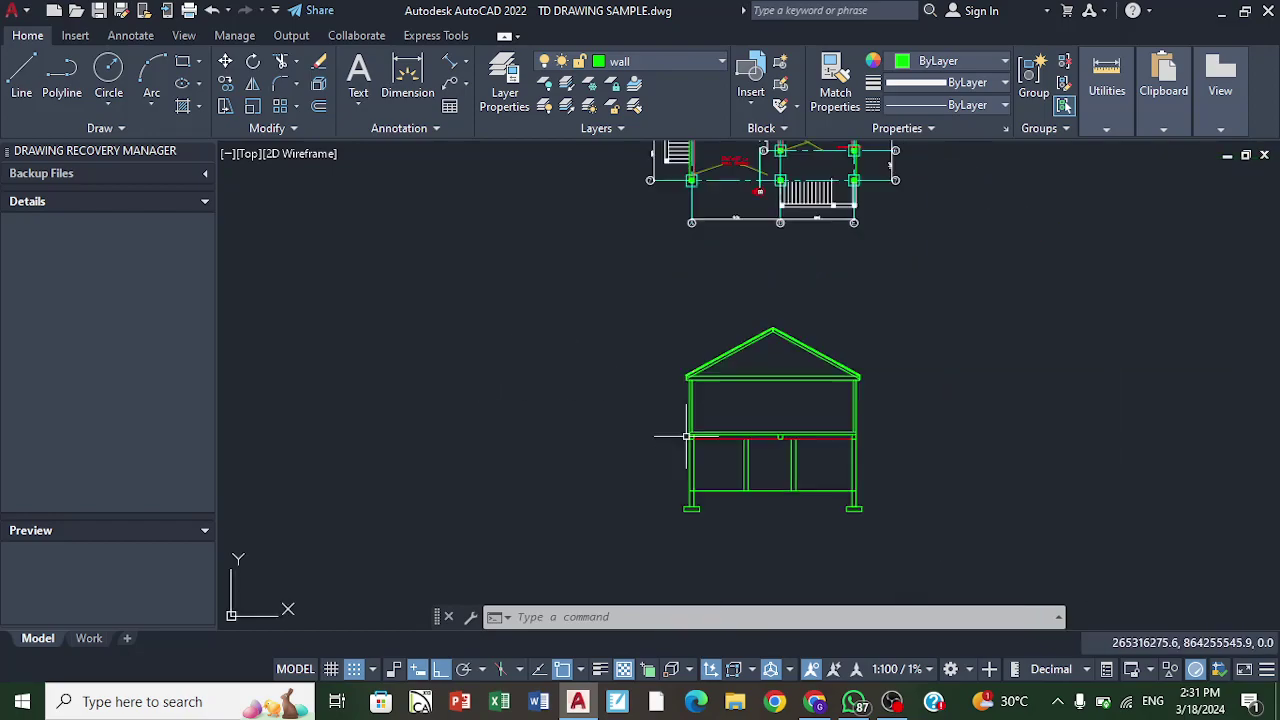
Step: Draw a vertical projection line from the lowest outer stair post in the foundation plan down beside the section's lower storey
scroll(605, 340, up, 5)
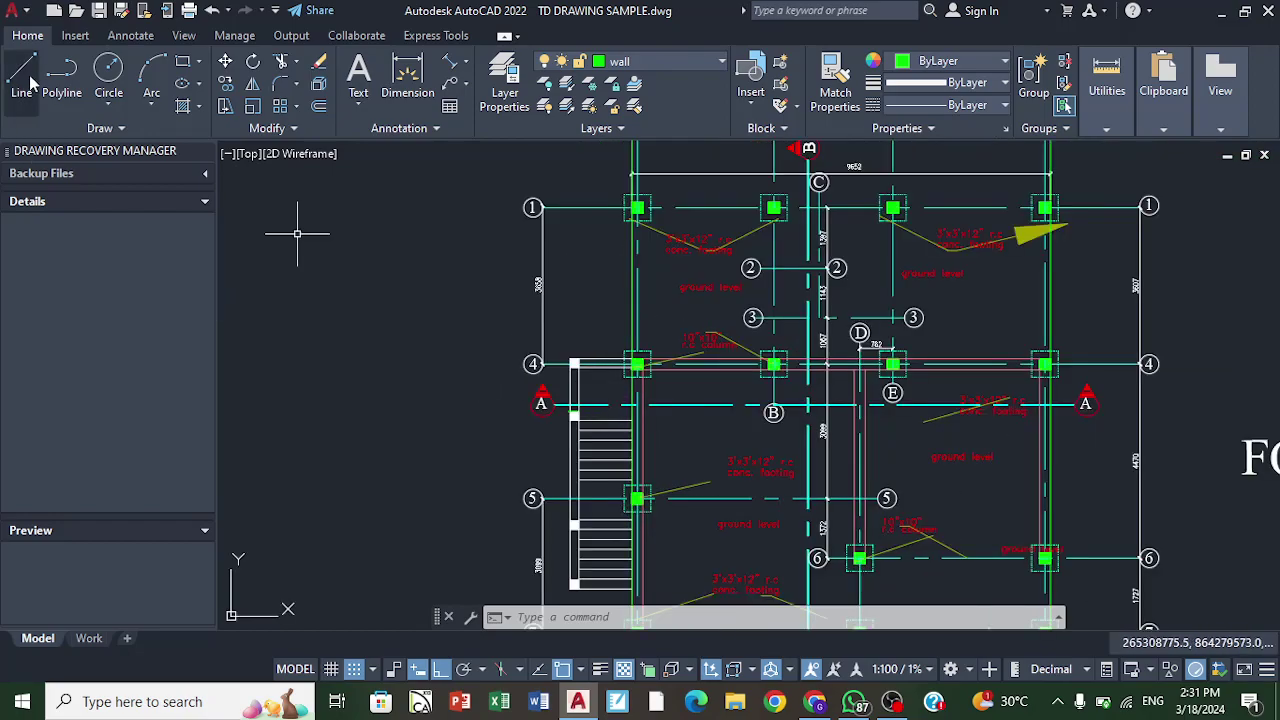
click(27, 70)
scroll(449, 206, down, 2)
scroll(557, 443, up, 6)
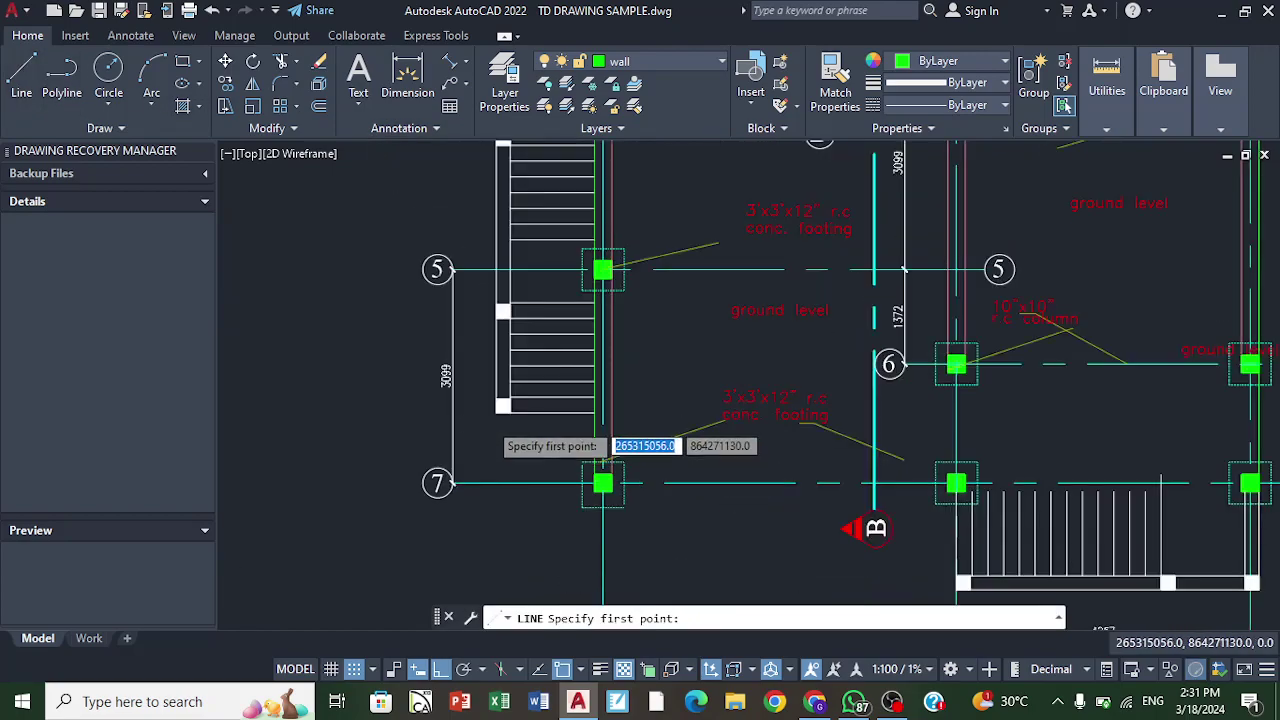
click(500, 407)
scroll(500, 330, down, 5)
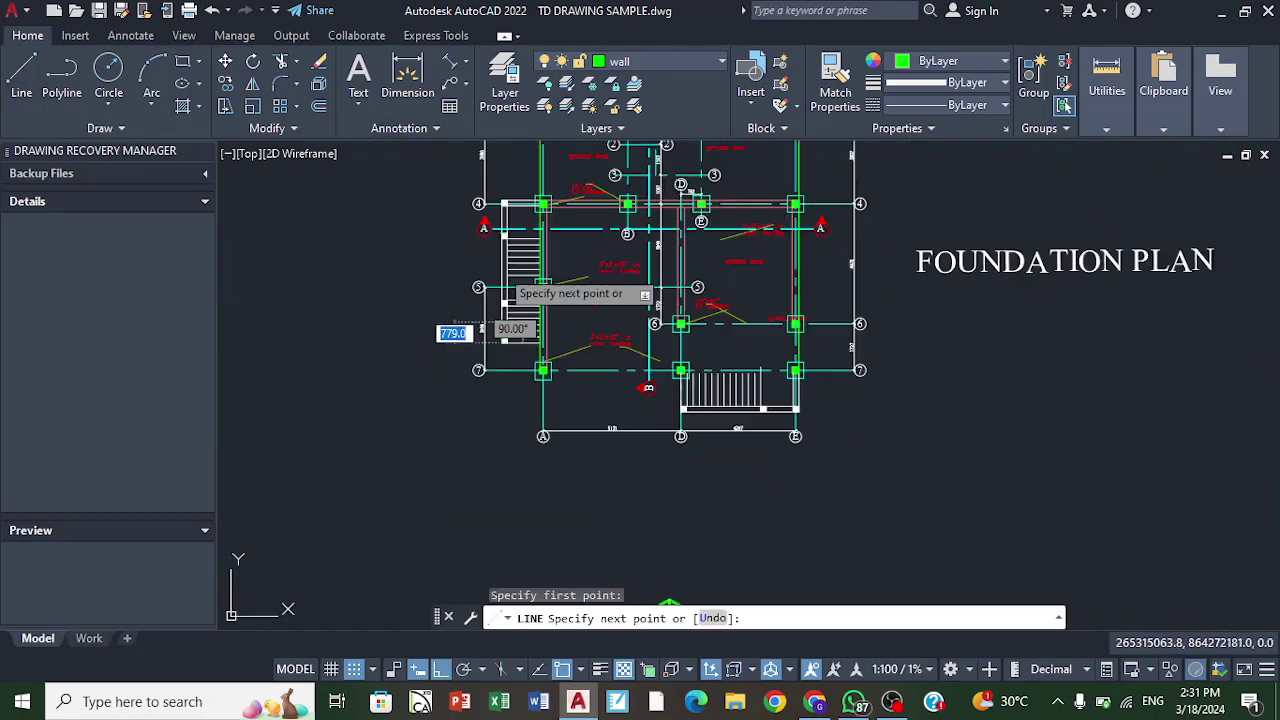
scroll(497, 360, up, 6)
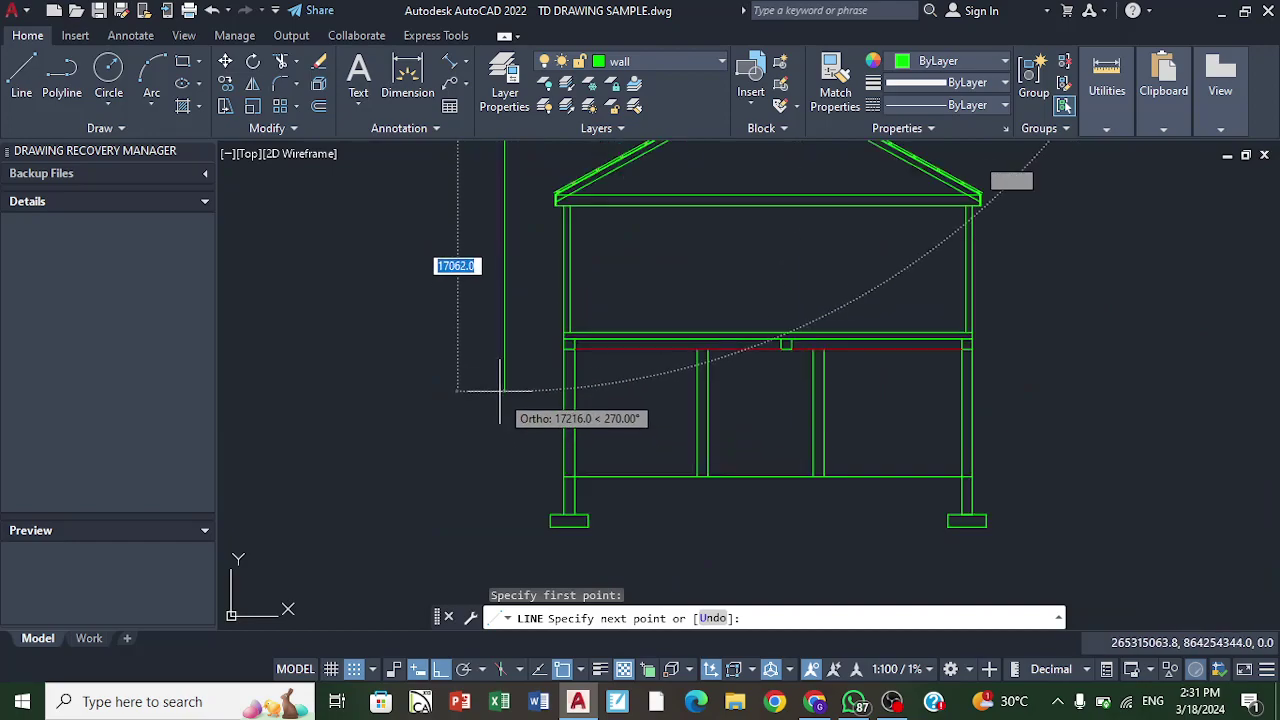
click(502, 370)
right_click(520, 368)
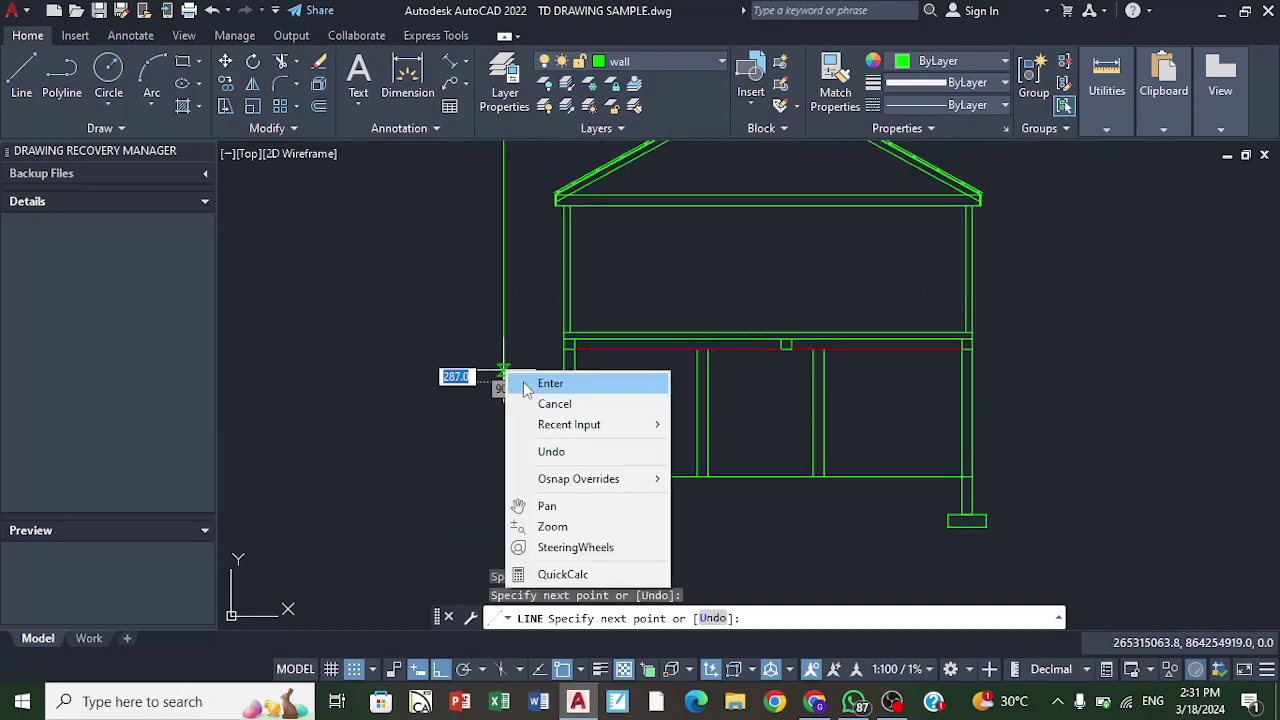
click(530, 380)
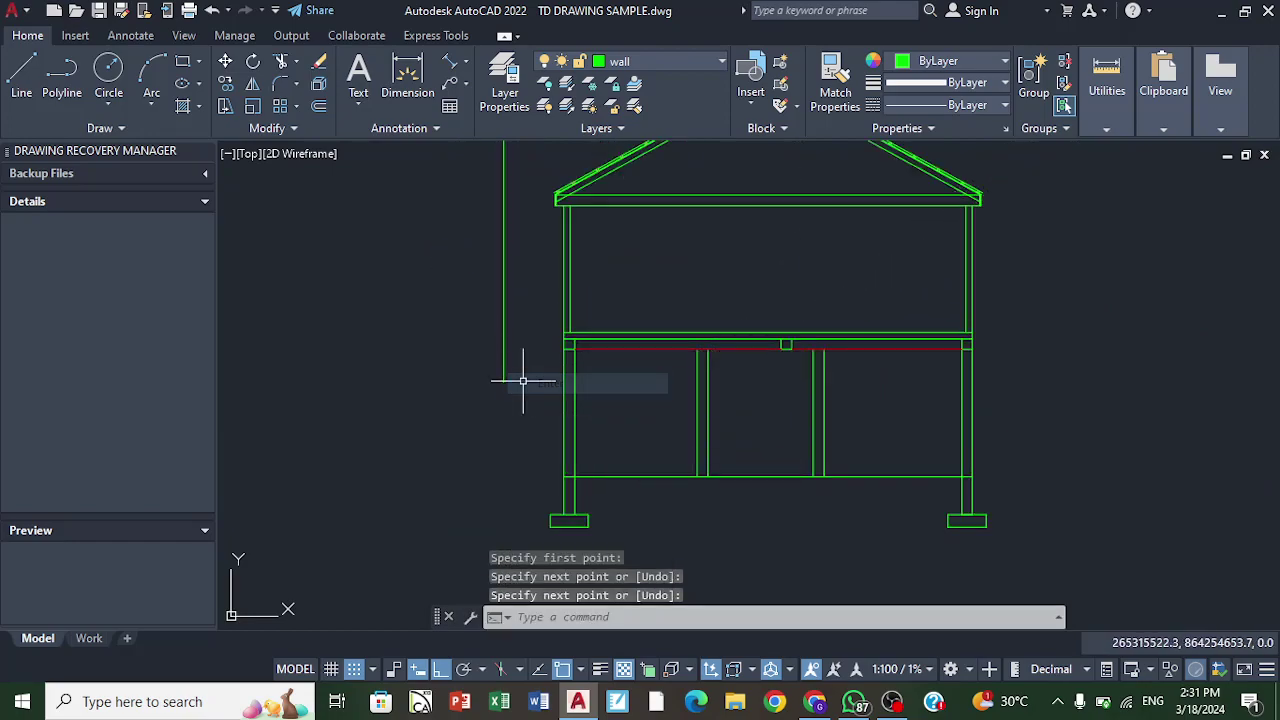
Step: Draw a horizontal line from the upper floor slab's top-left corner to the vertical projection line
click(26, 66)
scroll(425, 305, up, 3)
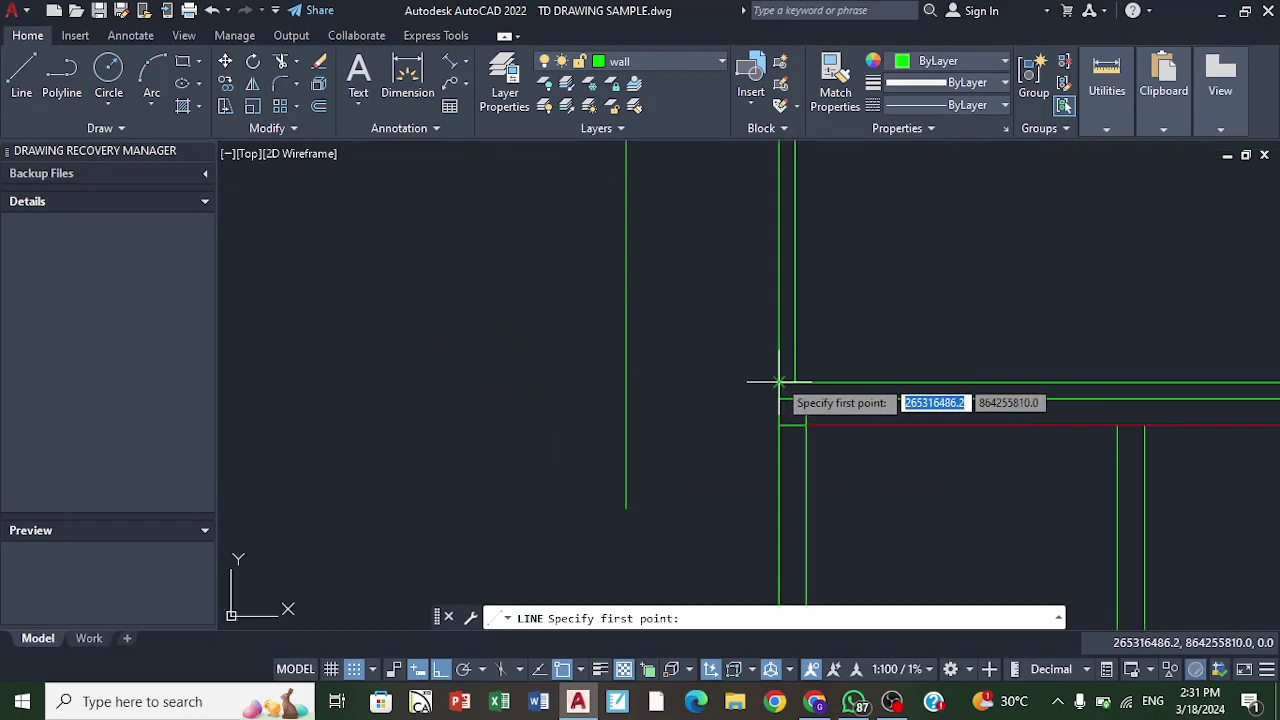
click(779, 381)
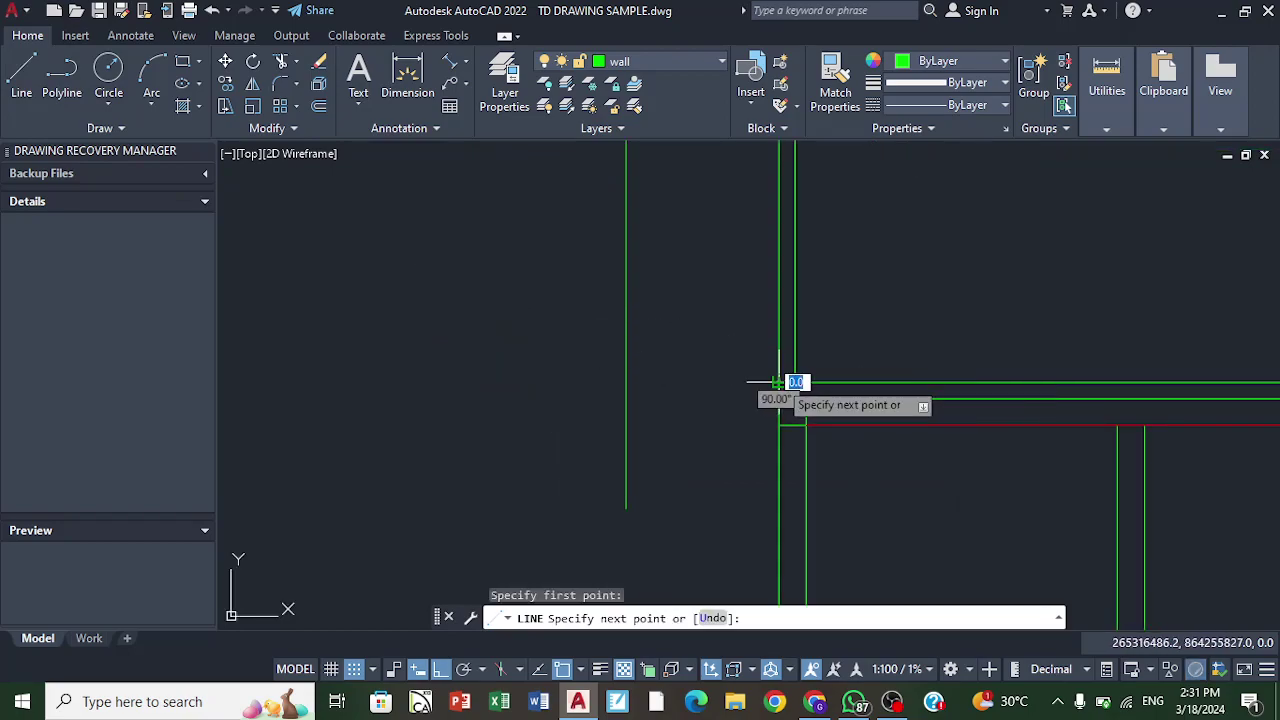
click(626, 382)
right_click(656, 392)
click(672, 400)
Step: Examine the external stair landing and the side door along section line A-A in the floor plan
scroll(678, 425, down, 6)
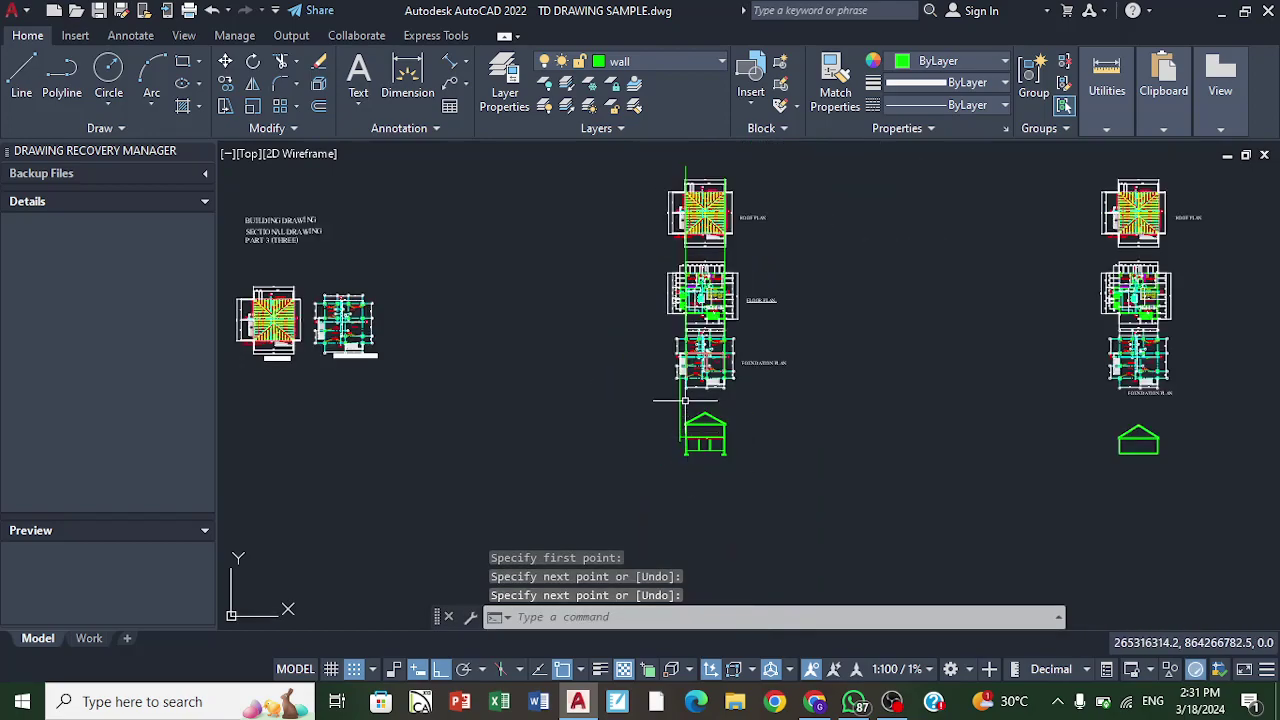
scroll(690, 260, up, 5)
scroll(664, 412, up, 10)
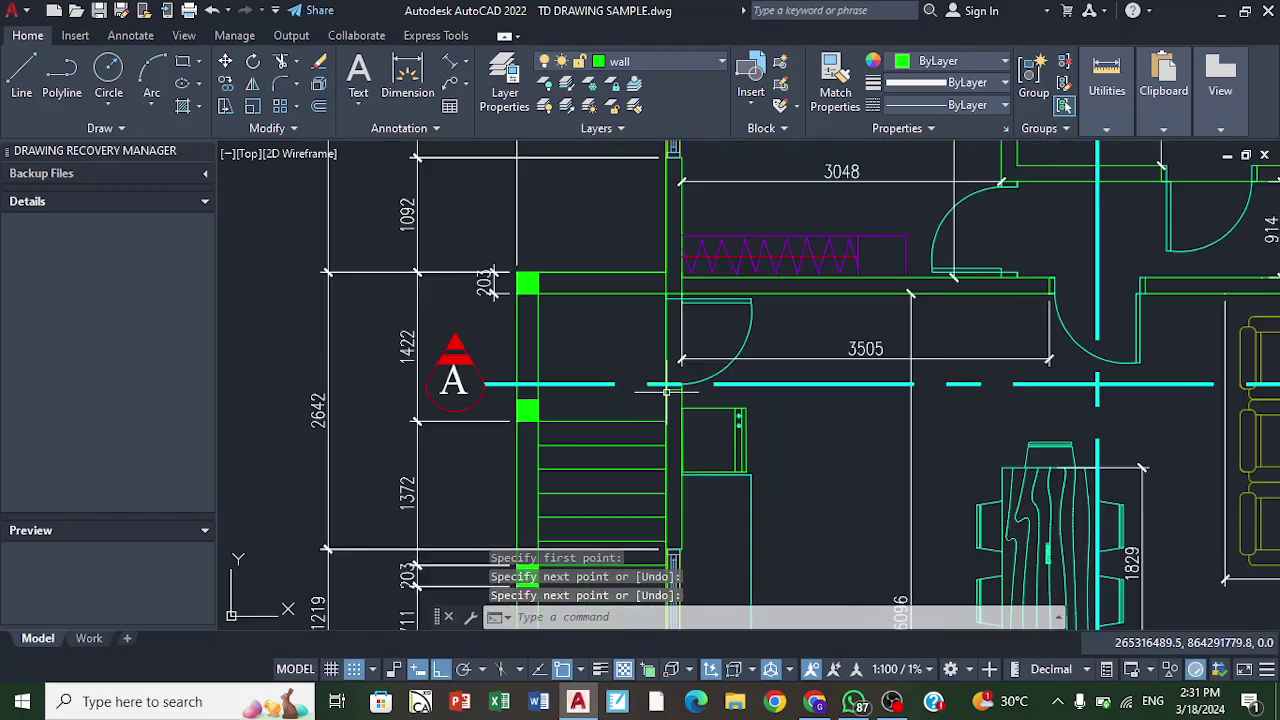
scroll(688, 343, down, 1)
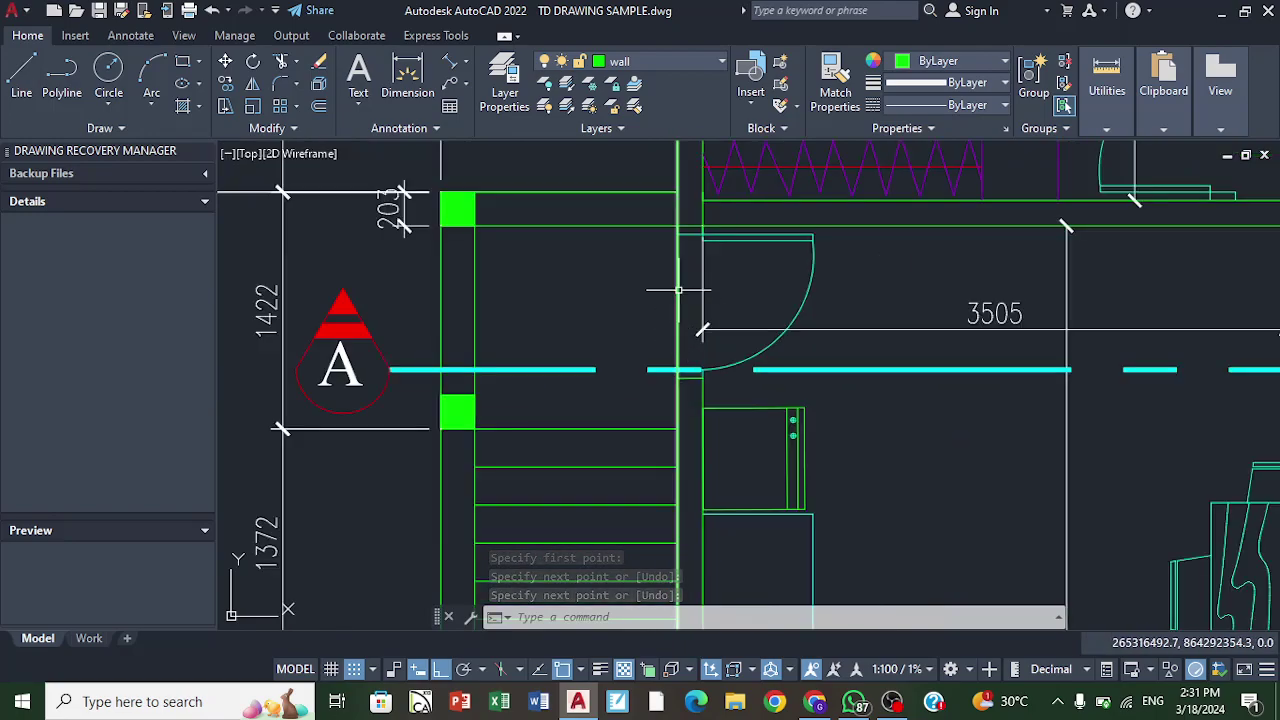
scroll(633, 301, down, 2)
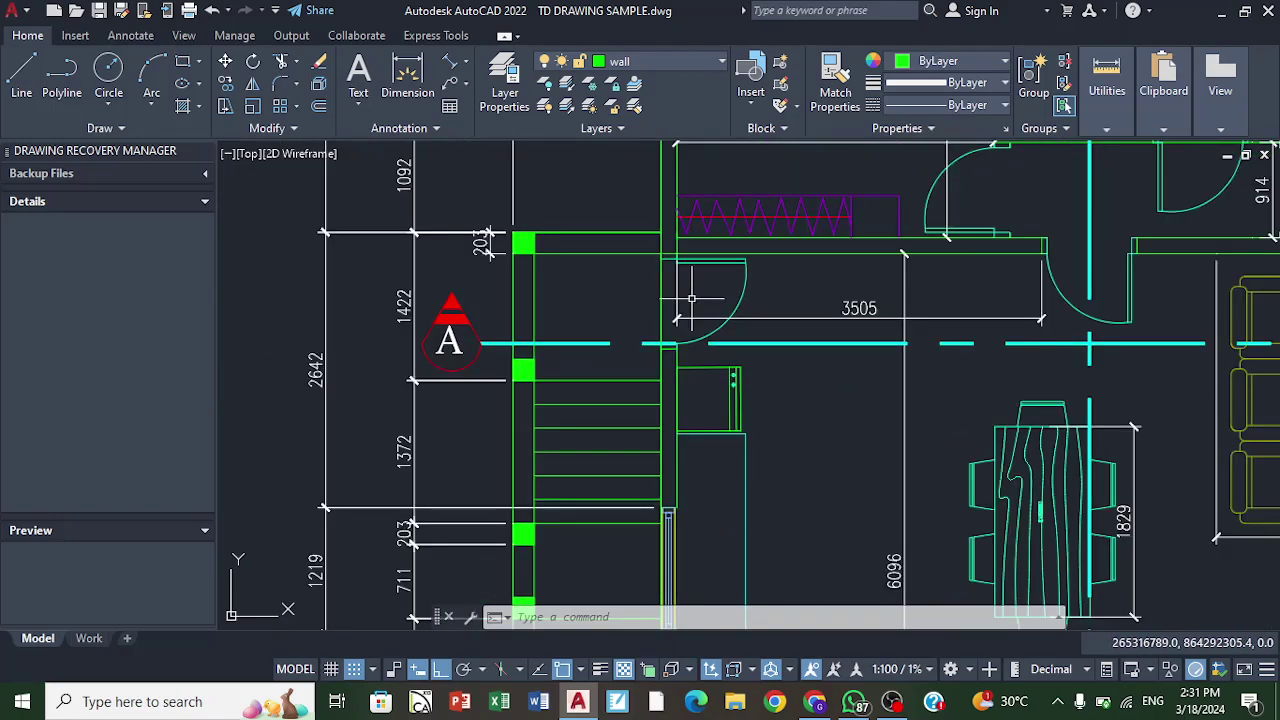
Step: Offset the horizontal line beside the upper floor slab's left end downward by 100
scroll(716, 310, down, 8)
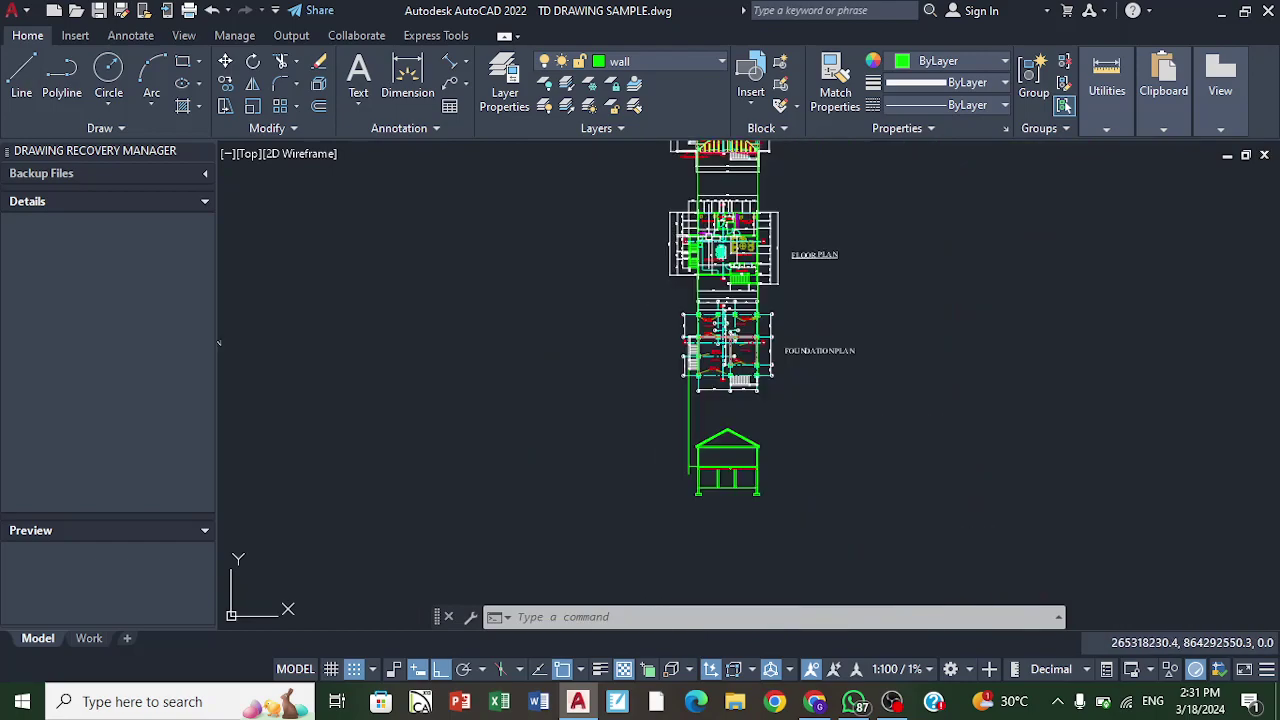
scroll(720, 349, up, 4)
scroll(720, 349, up, 9)
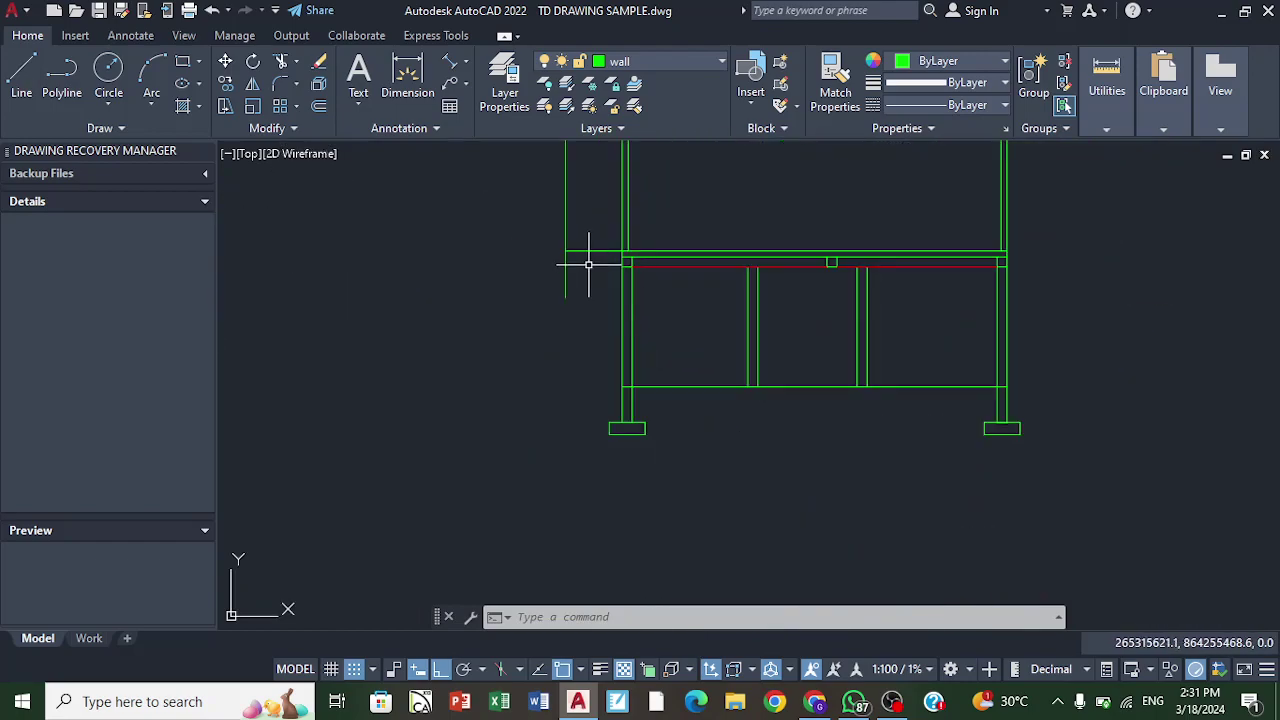
scroll(740, 293, up, 3)
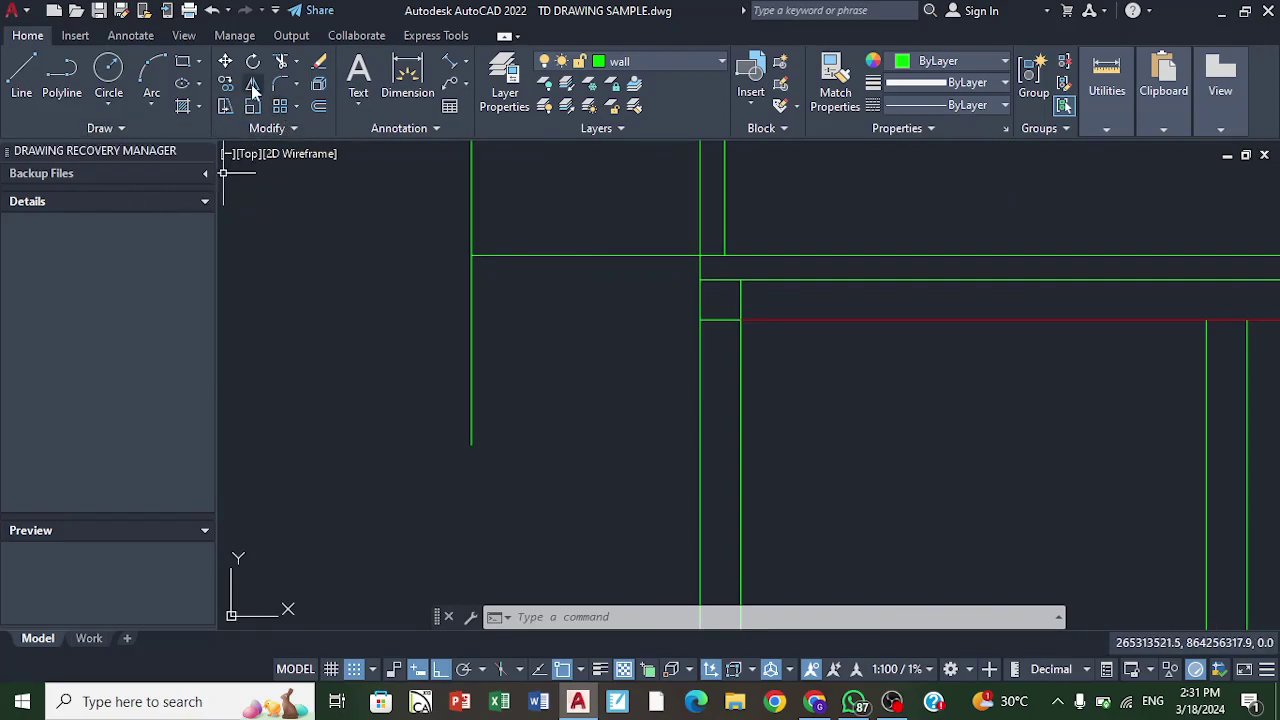
click(319, 106)
text(1)
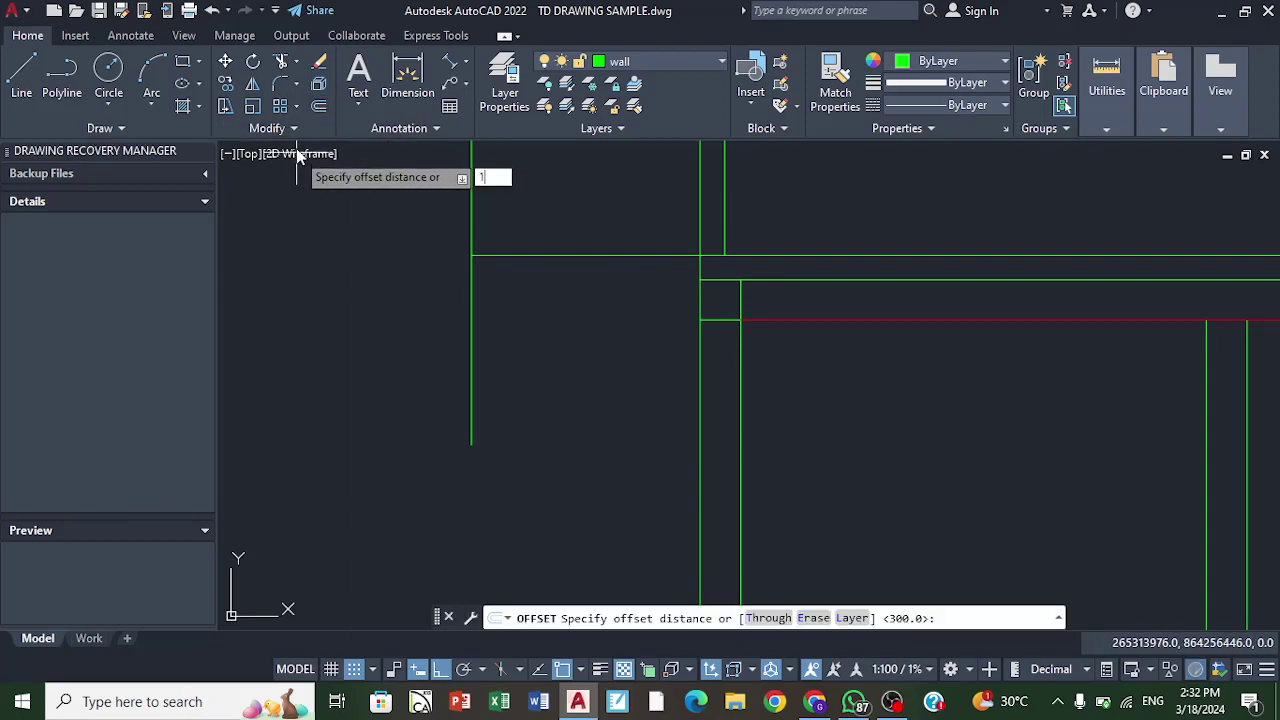
text(00)
key(Return)
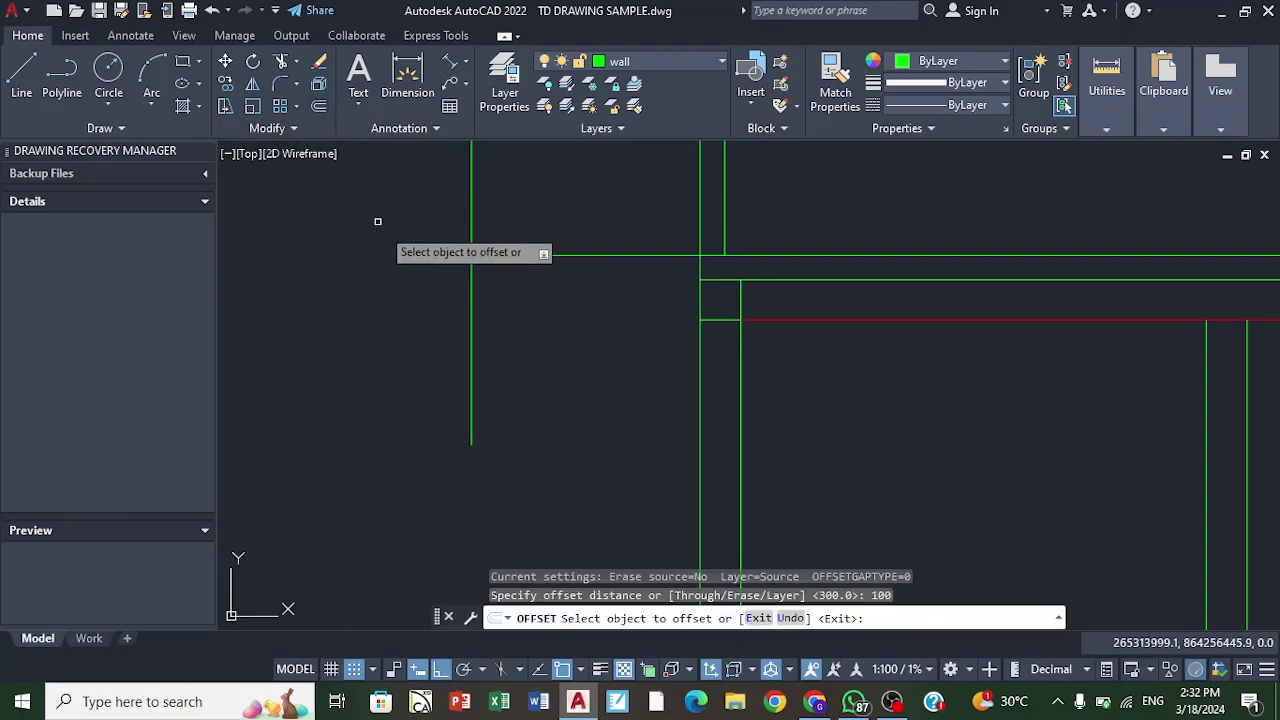
click(530, 257)
click(532, 275)
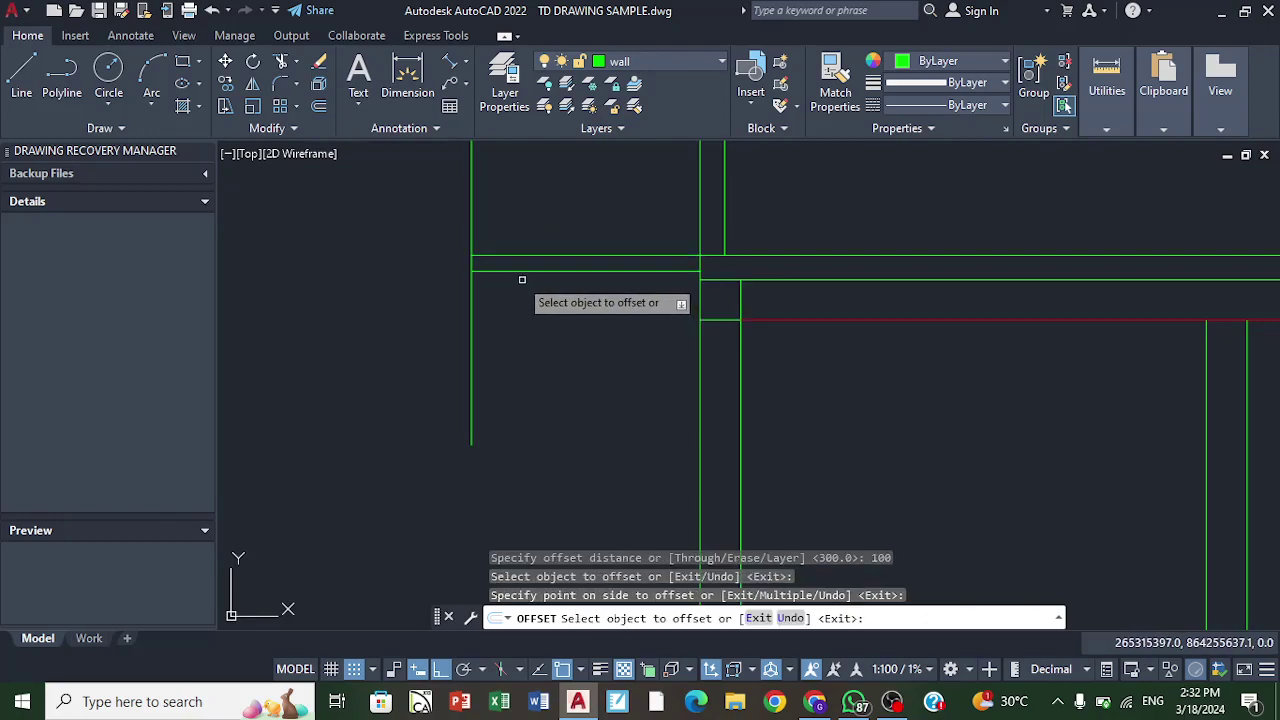
Step: Erase the original horizontal line level with the upper floor slab's top, keeping its lower offset copy
click(320, 62)
click(546, 249)
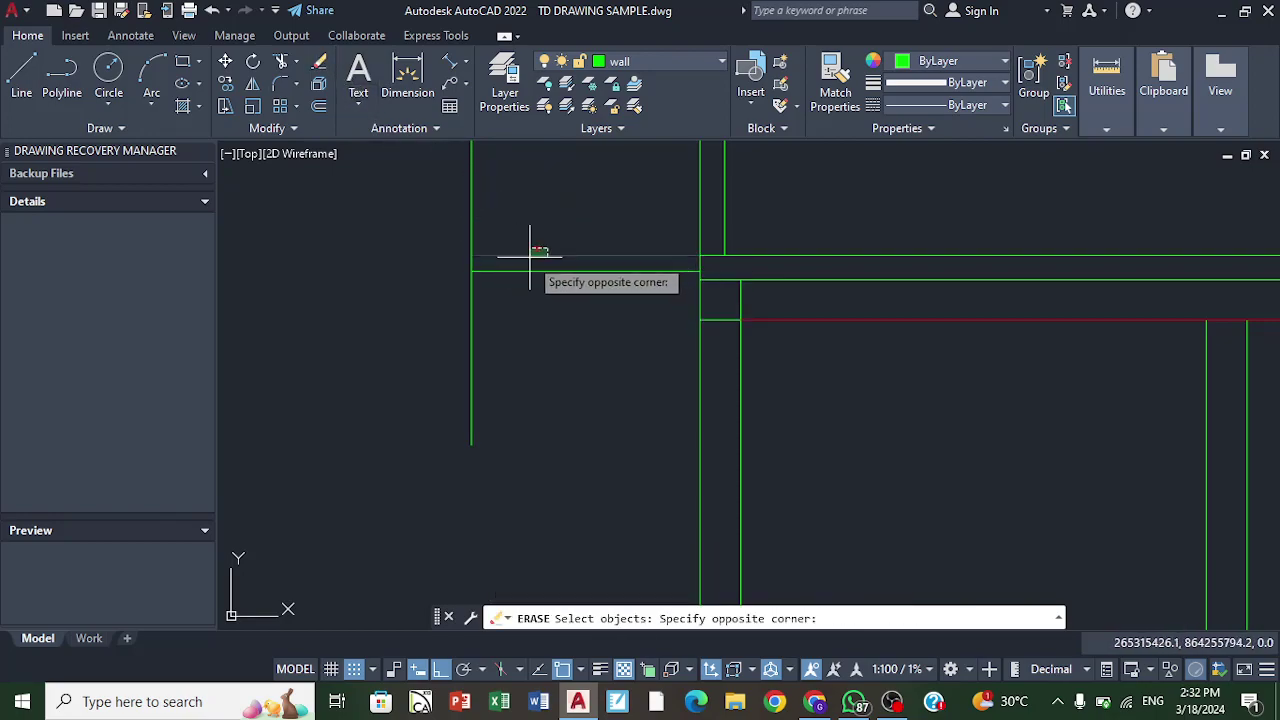
click(529, 260)
key(Return)
scroll(540, 266, up, 2)
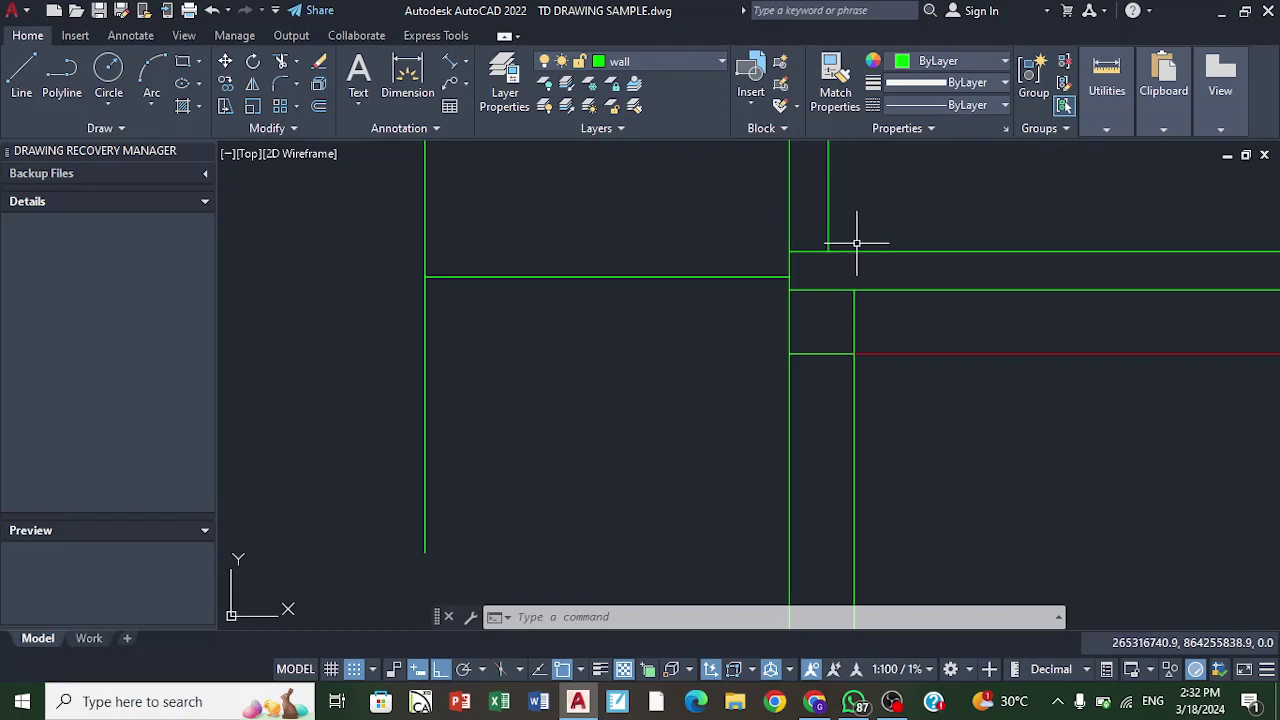
Step: Offset the landing's top line downward by 150 to form the external landing slab's thickness
scroll(780, 265, down, 6)
scroll(785, 284, up, 4)
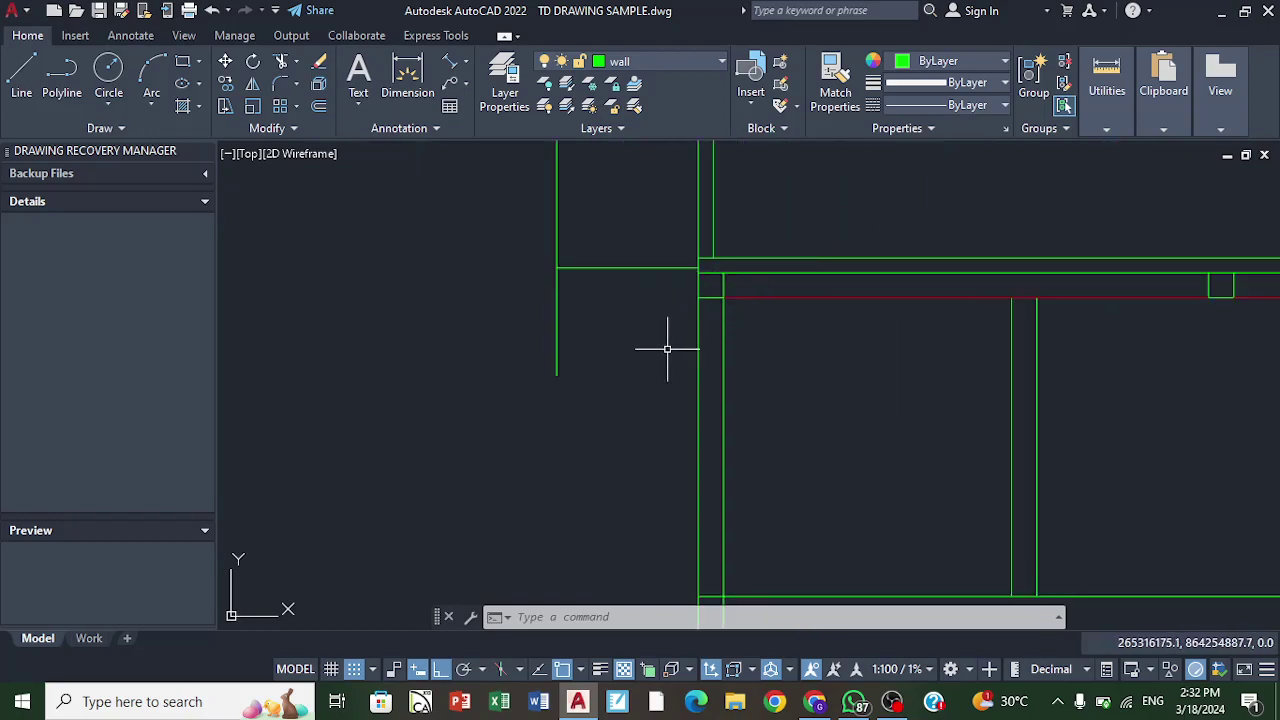
scroll(602, 258, up, 2)
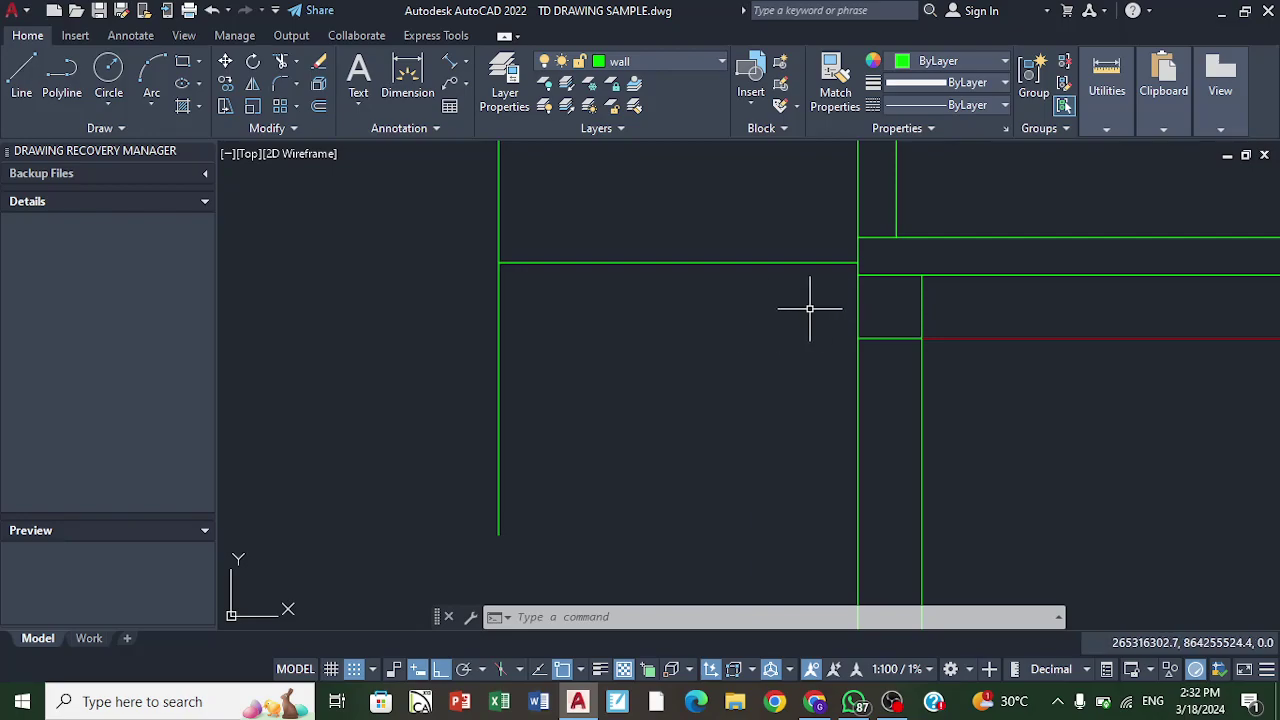
scroll(595, 313, down, 1)
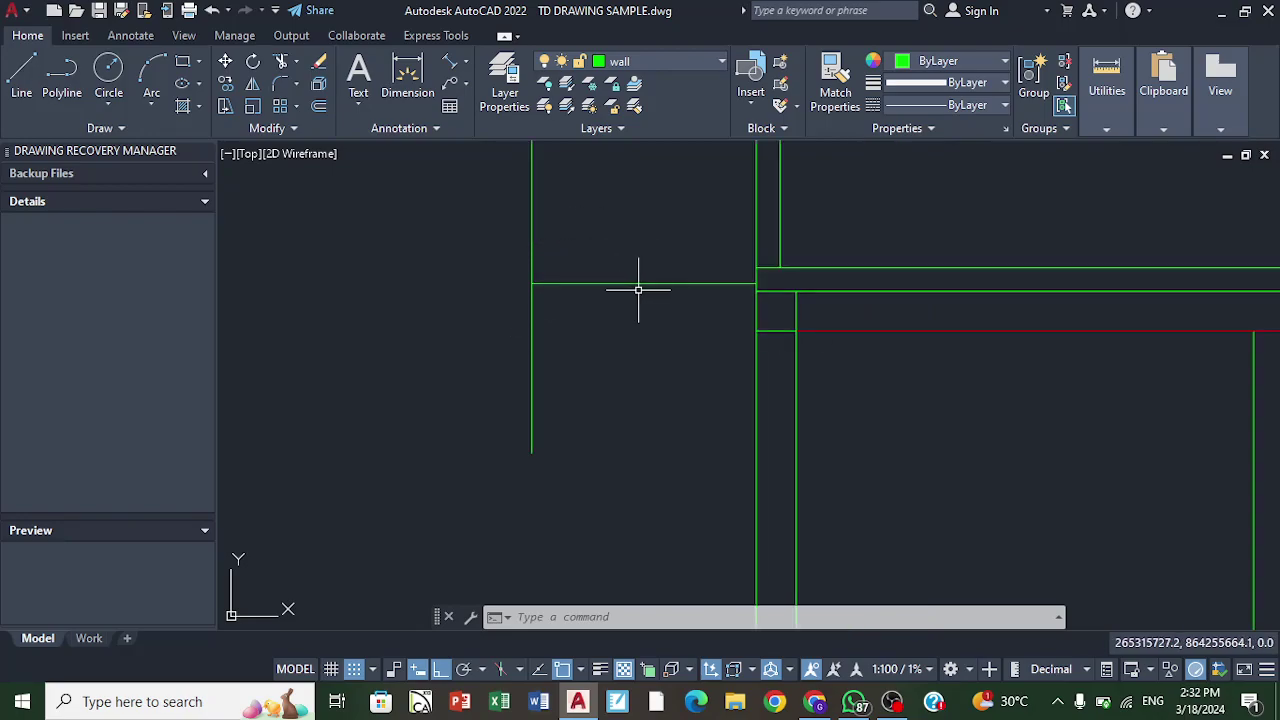
scroll(640, 290, up, 1)
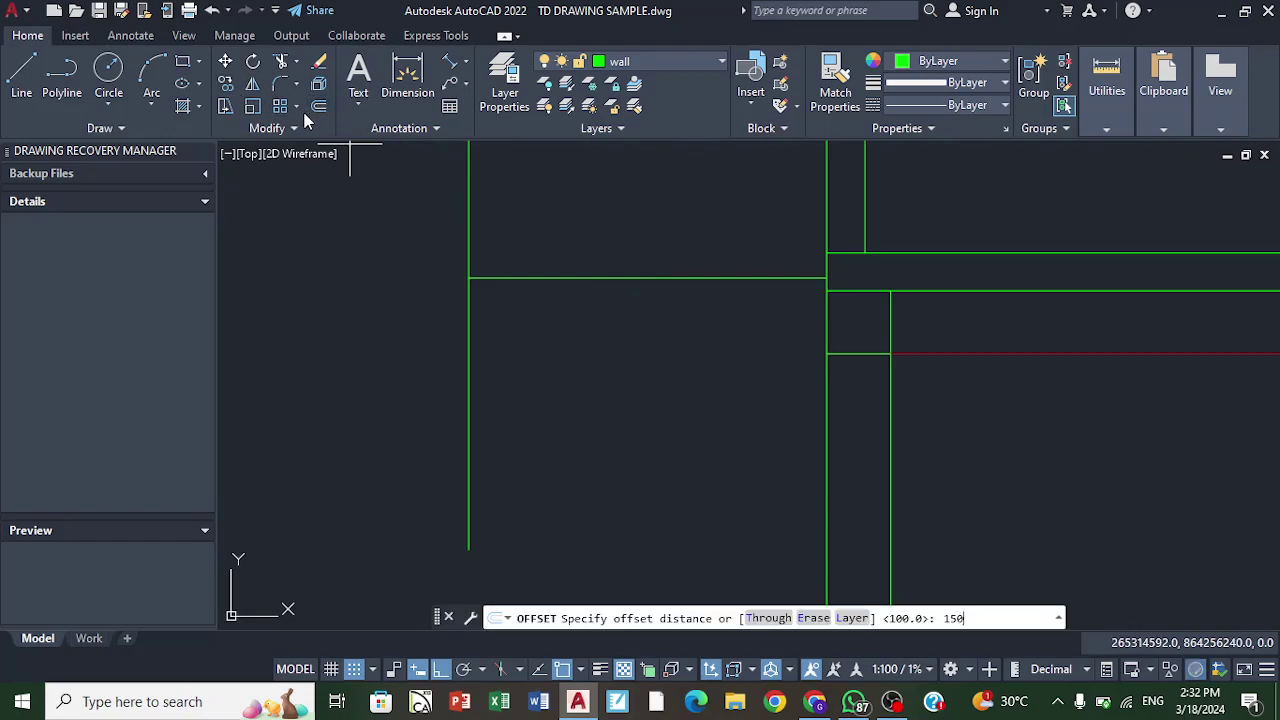
key(Return)
click(540, 278)
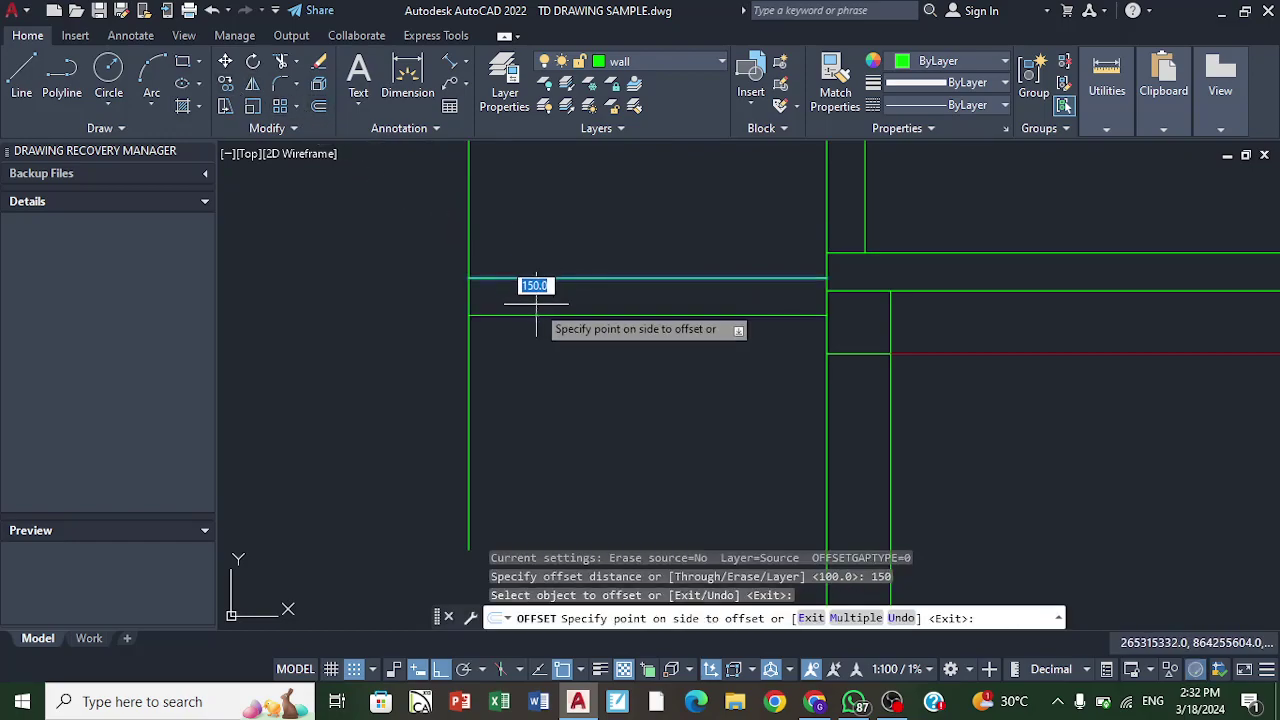
click(522, 318)
Step: Trim the outer vertical projection line below the underside of the external landing slab
scroll(540, 332, down, 4)
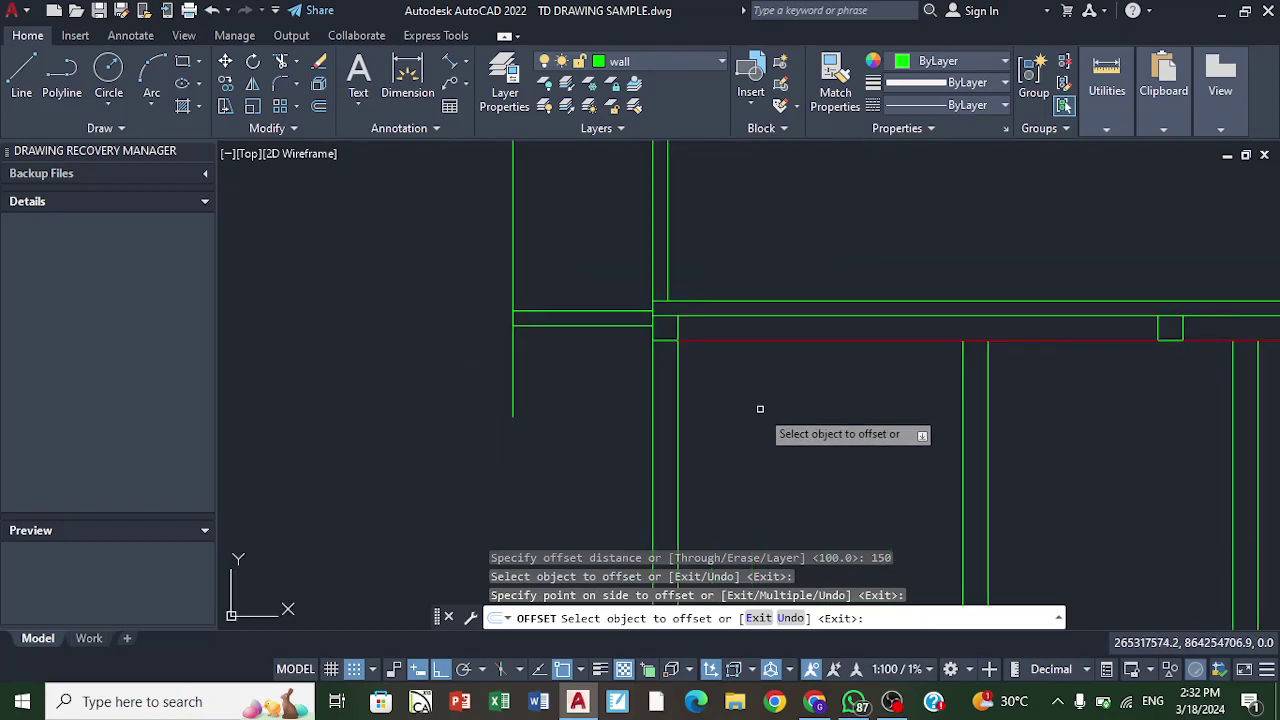
scroll(761, 405, down, 5)
scroll(757, 291, up, 7)
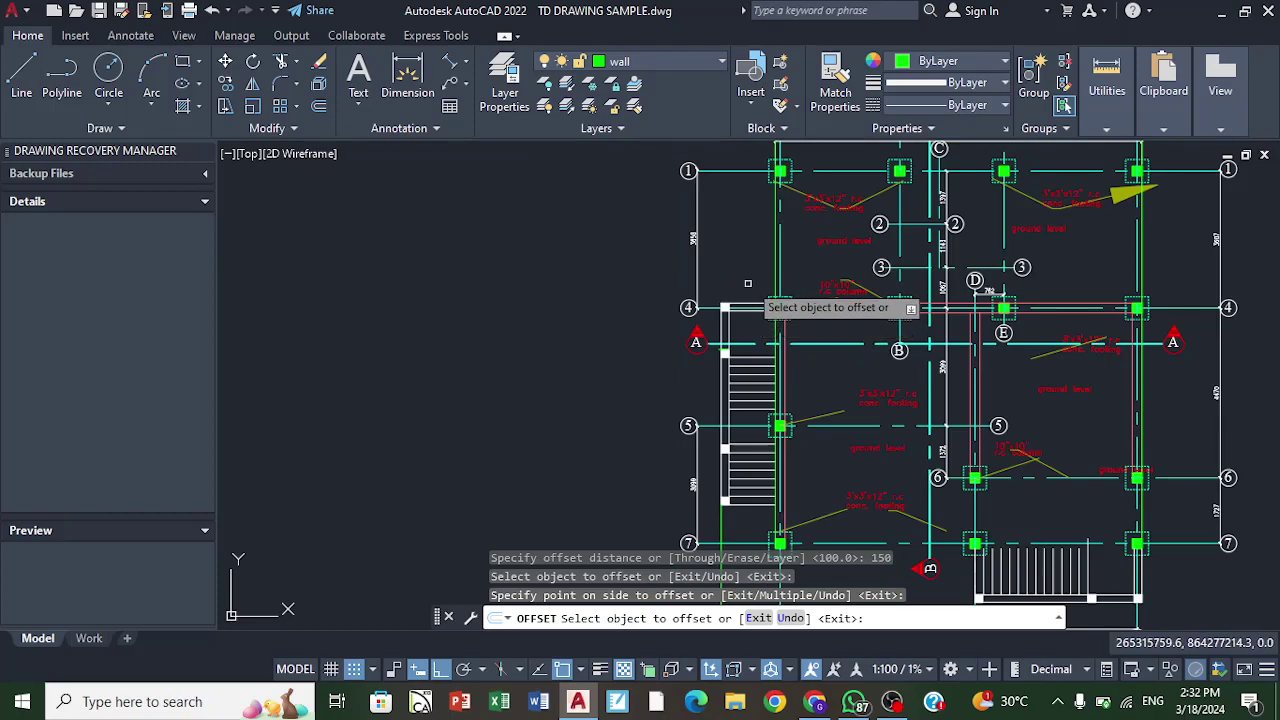
scroll(749, 284, down, 3)
scroll(760, 340, down, 3)
scroll(745, 415, up, 7)
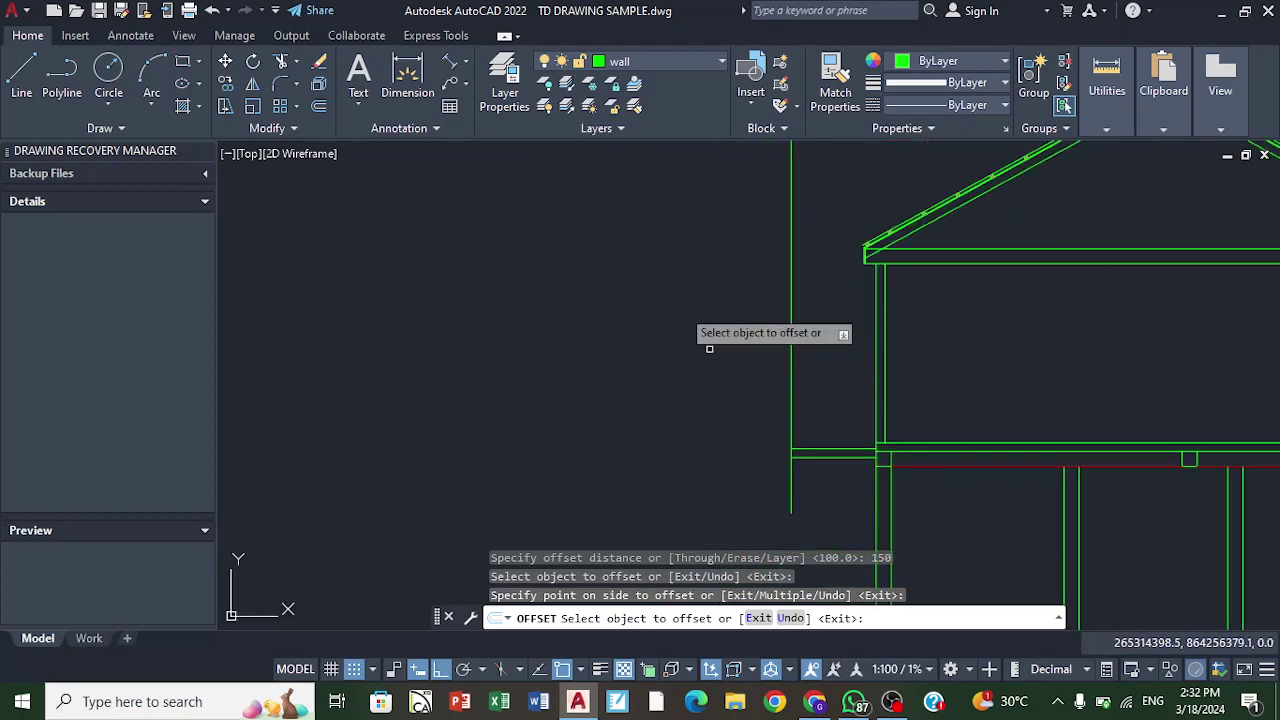
click(283, 62)
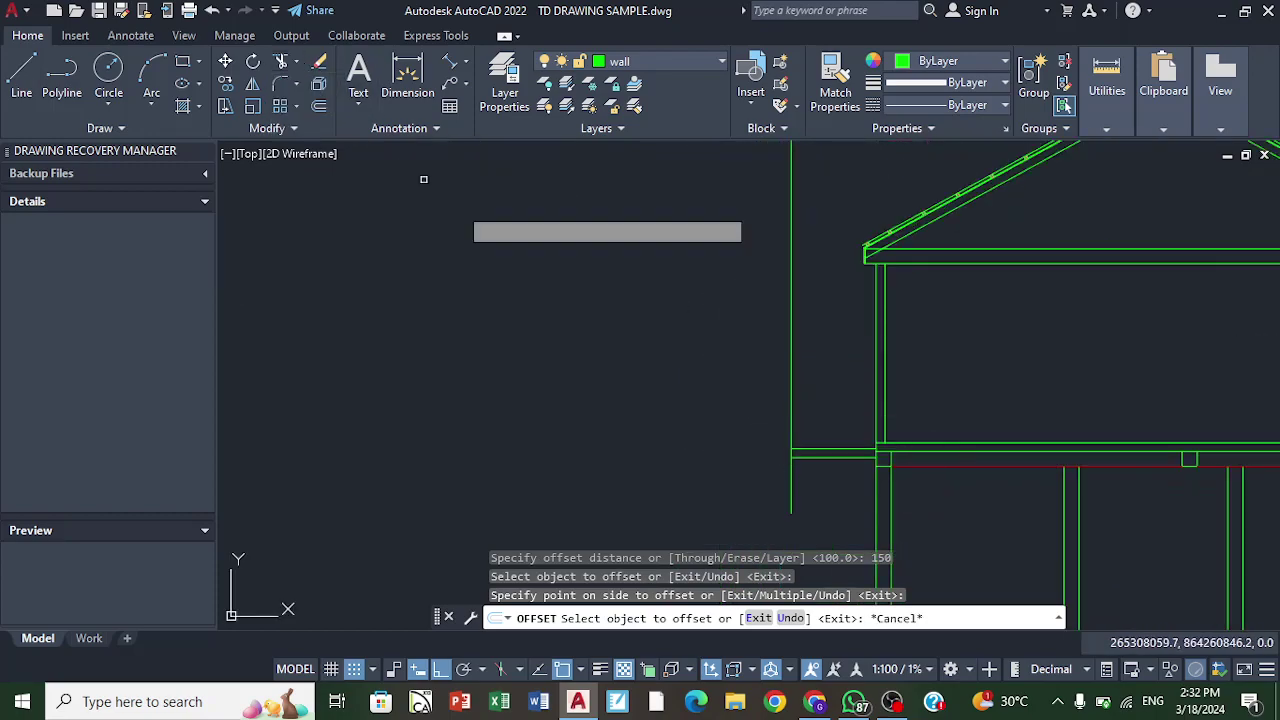
click(791, 492)
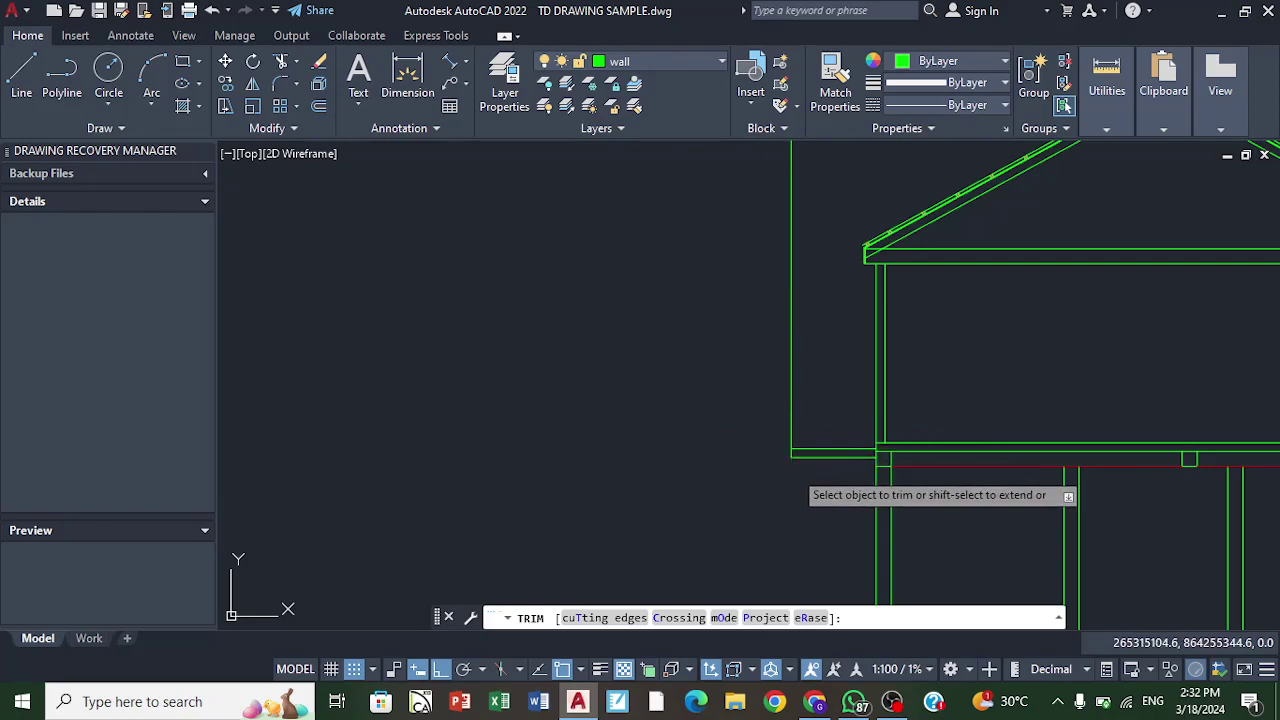
scroll(807, 455, up, 2)
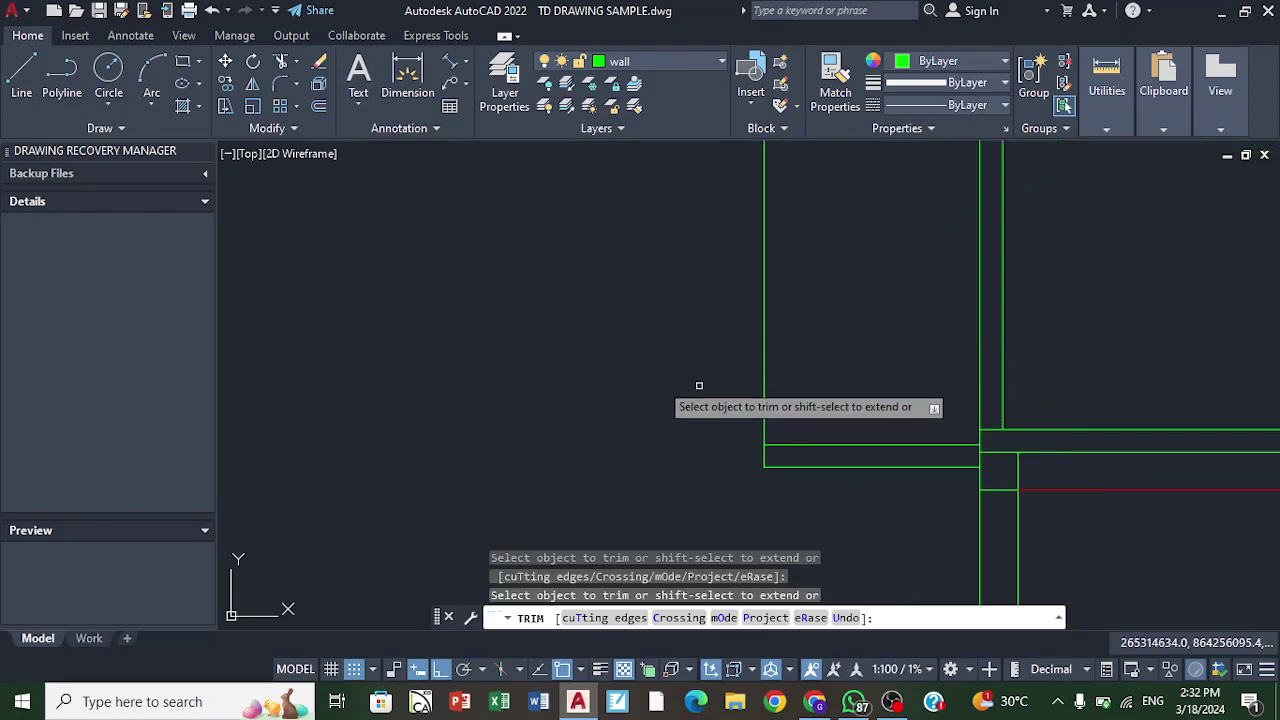
scroll(545, 310, down, 2)
scroll(287, 188, down, 1)
text(o)
key(space)
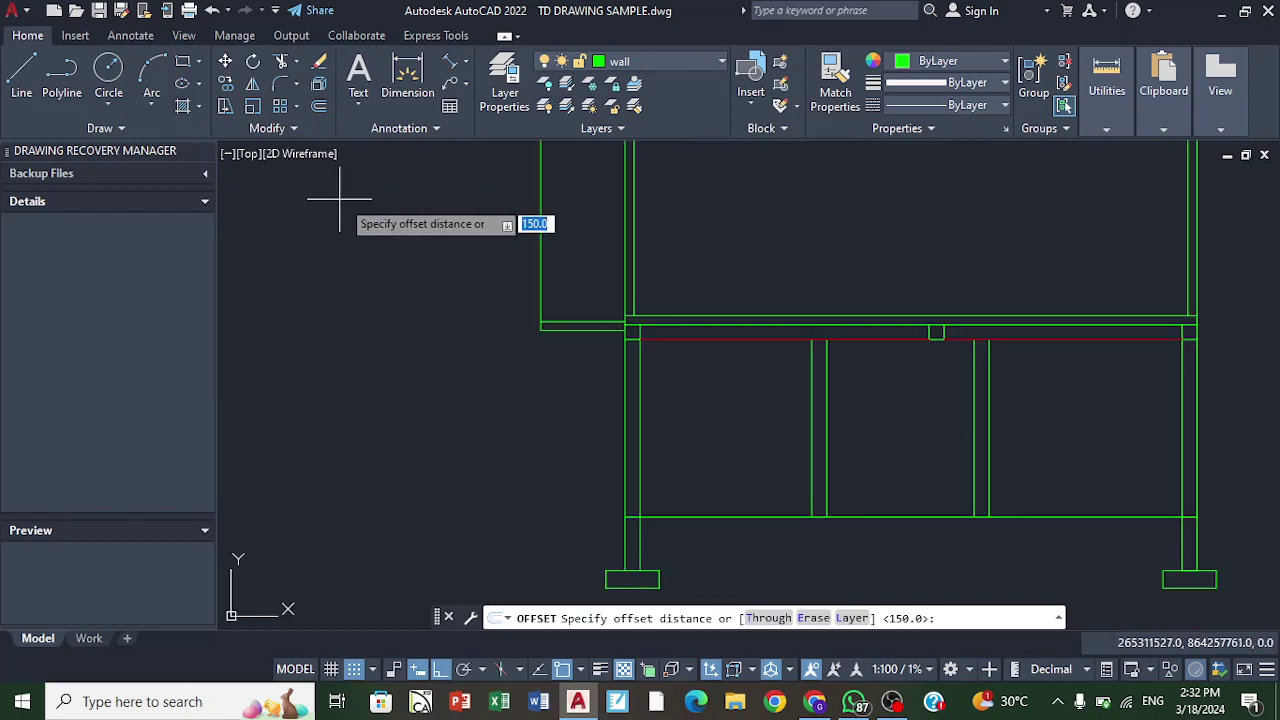
click(318, 107)
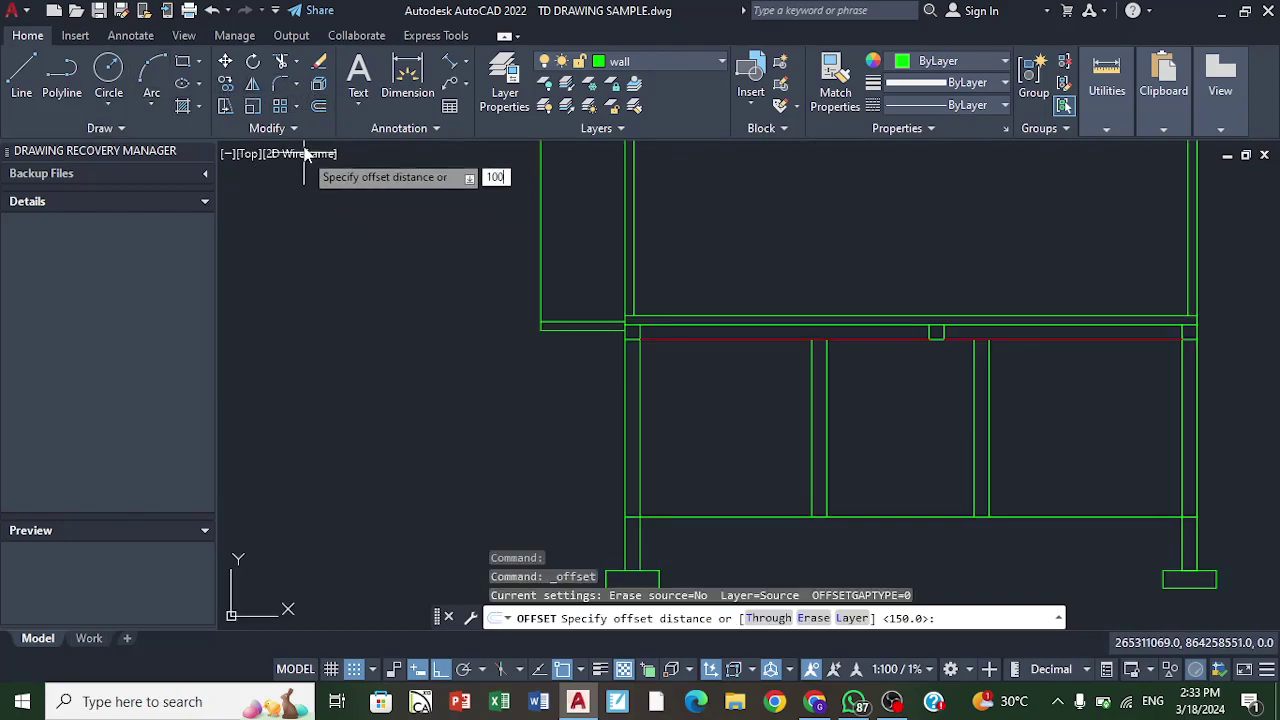
text(100)
key(Return)
click(578, 321)
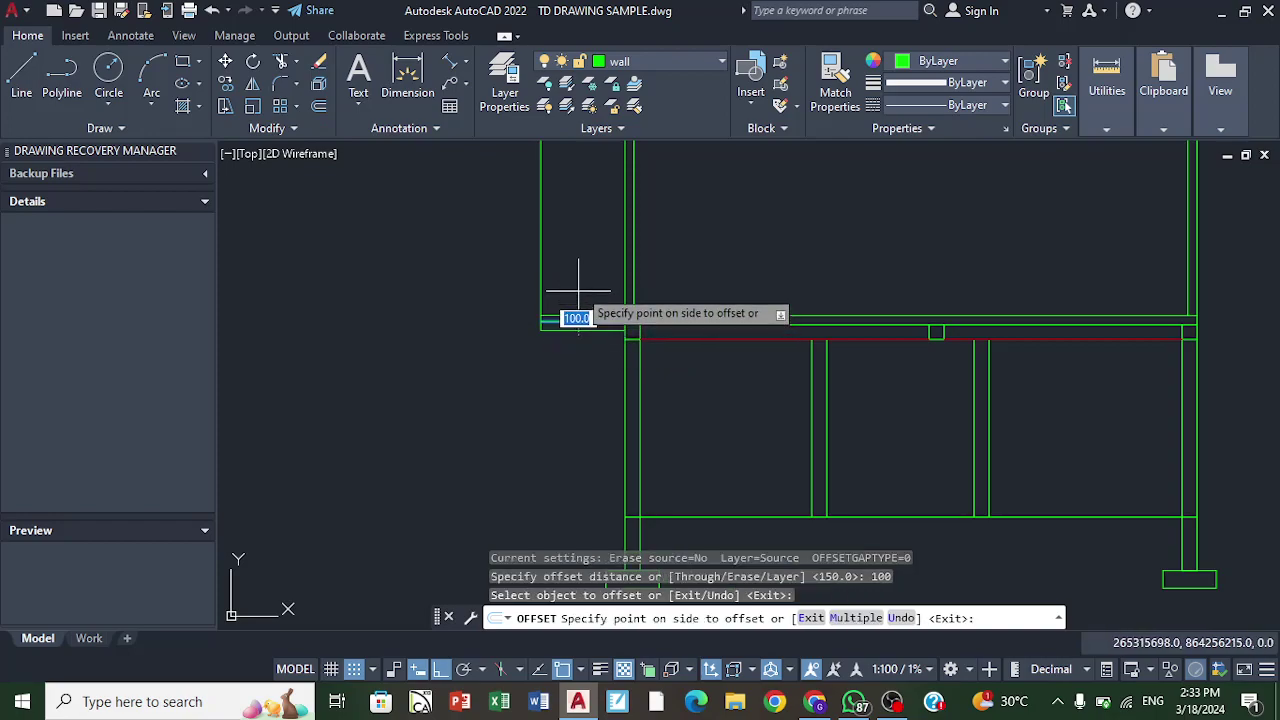
Step: Offset the landing slab's top line upward by 1000 to mark the height of the landing's guard wall
click(318, 107)
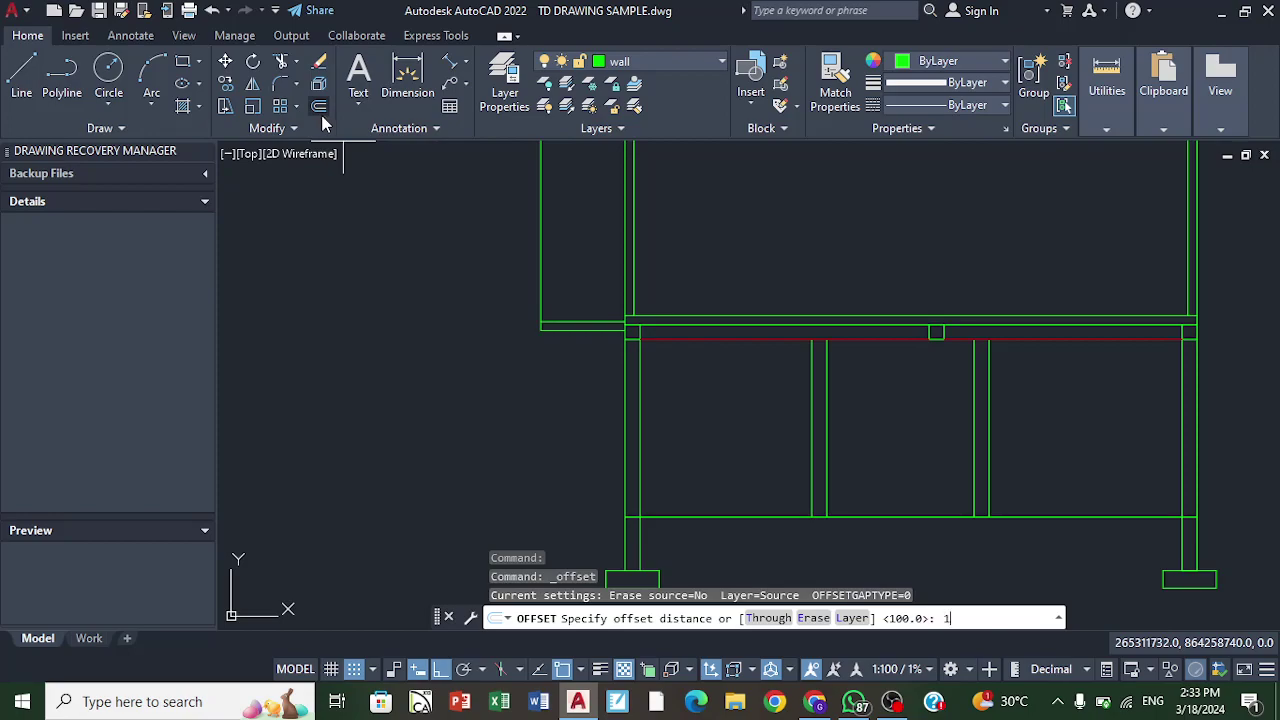
text(1000)
key(Return)
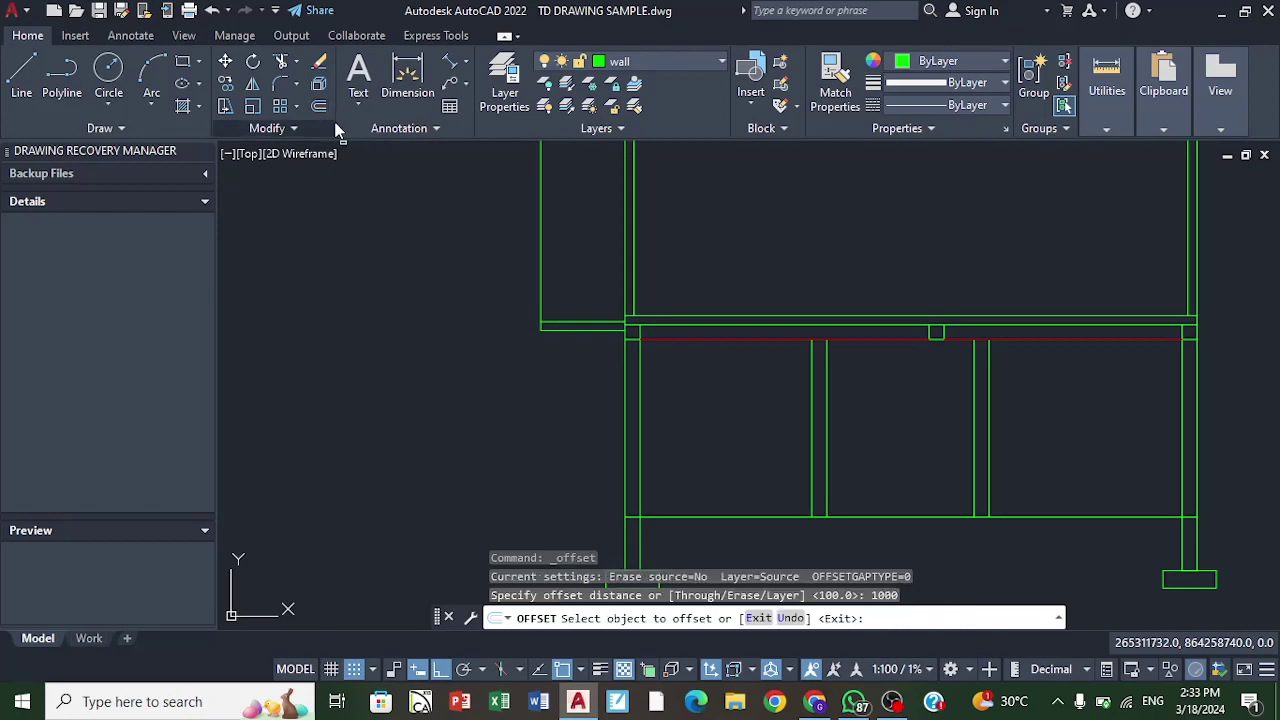
scroll(567, 321, up, 2)
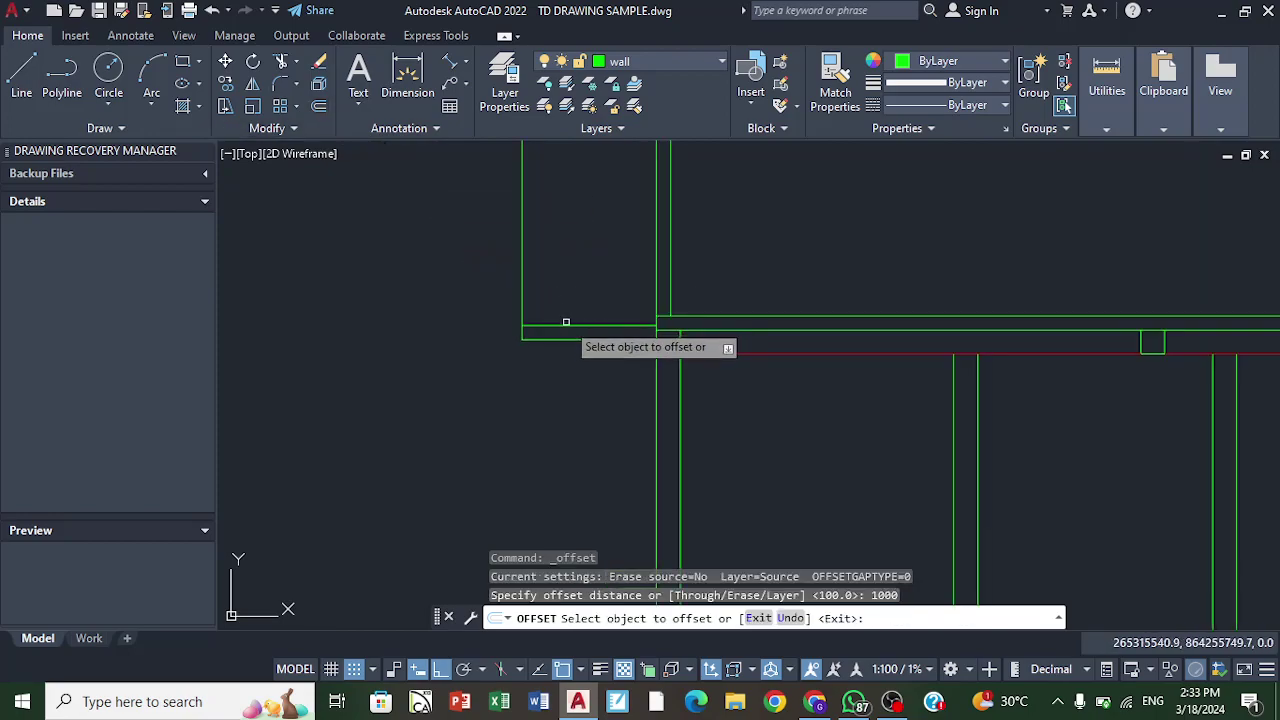
click(567, 321)
click(563, 324)
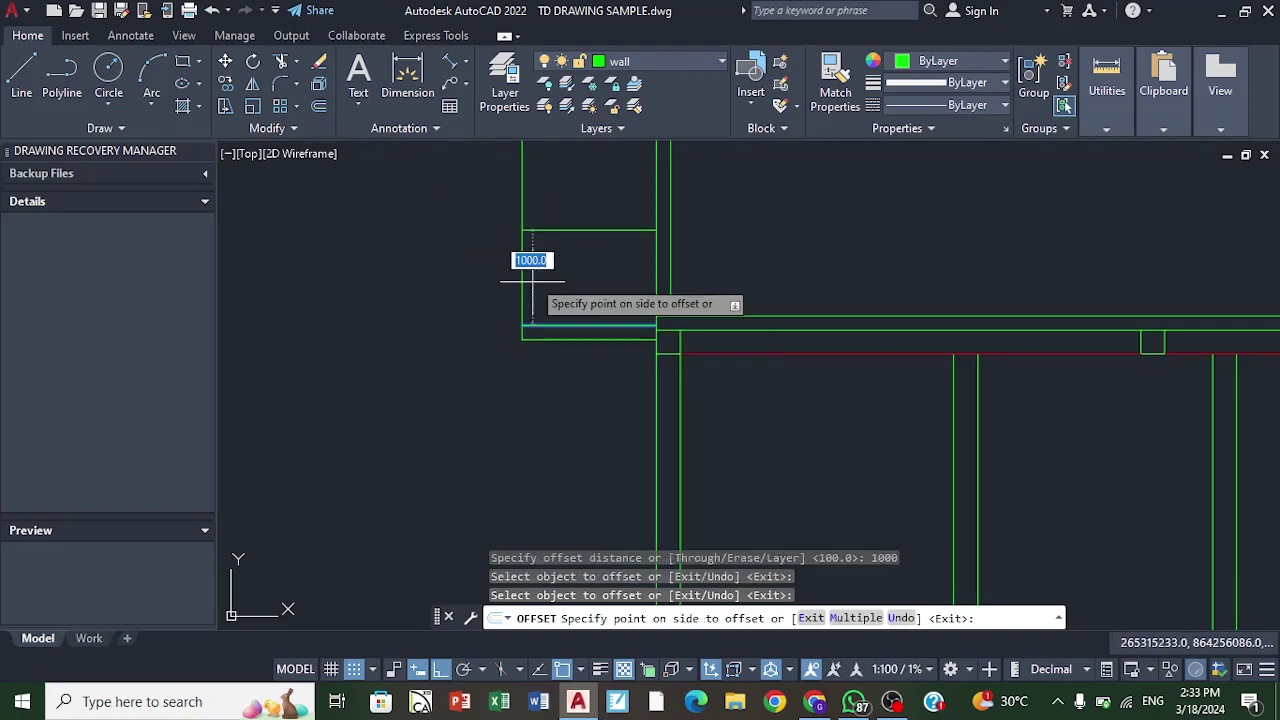
click(538, 289)
Step: Draw a vertical projection line from the lowest outer stair post's inner corner in the foundation plan down to the landing slab's top line
scroll(548, 255, down, 8)
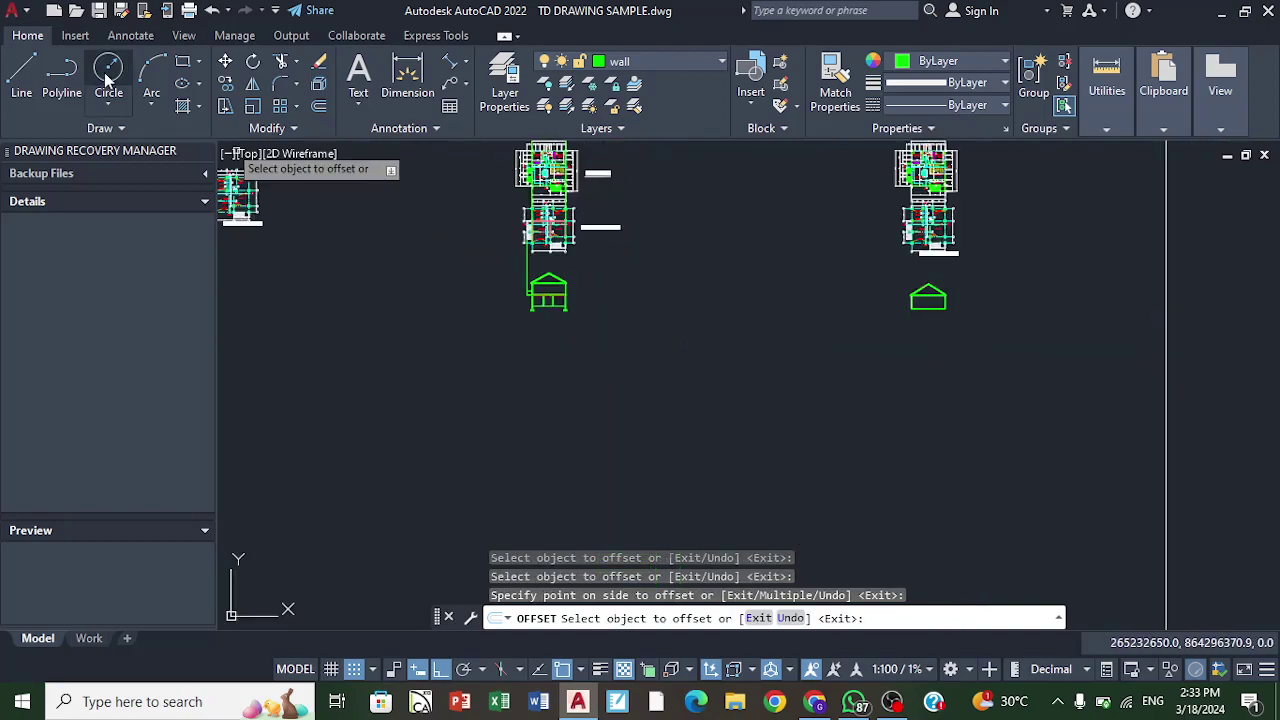
click(21, 72)
scroll(397, 226, up, 6)
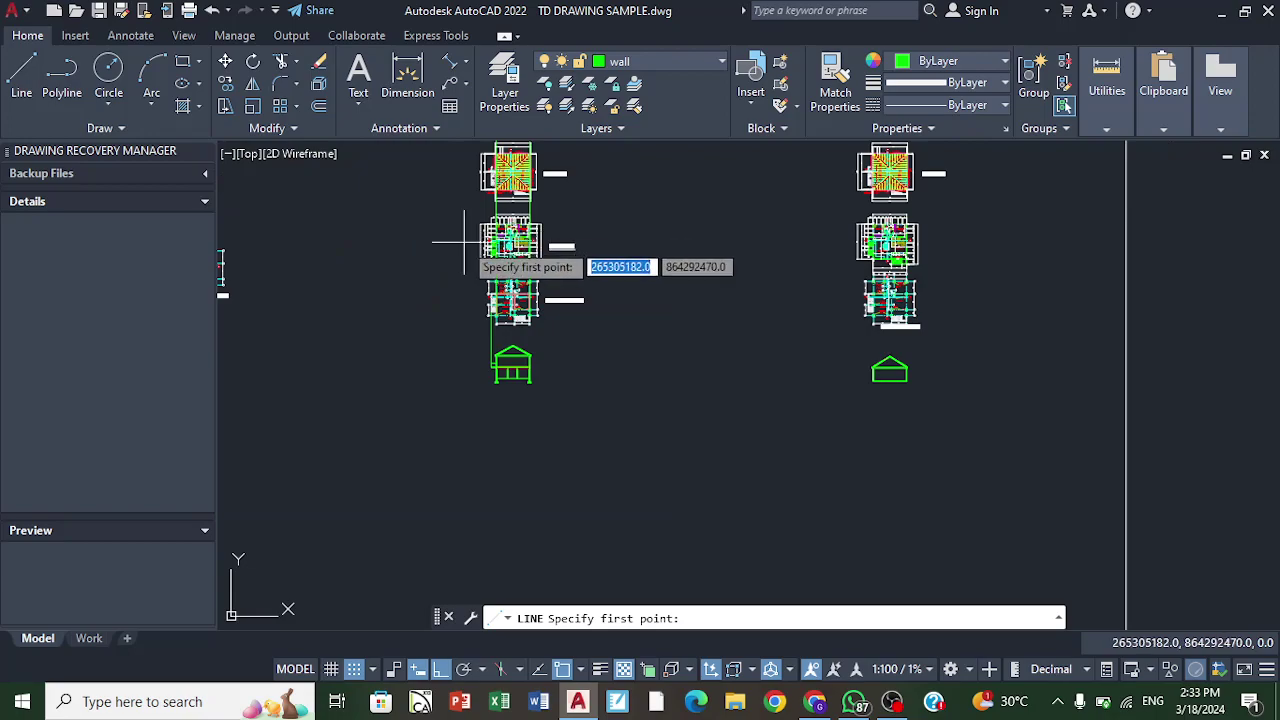
scroll(520, 275, up, 8)
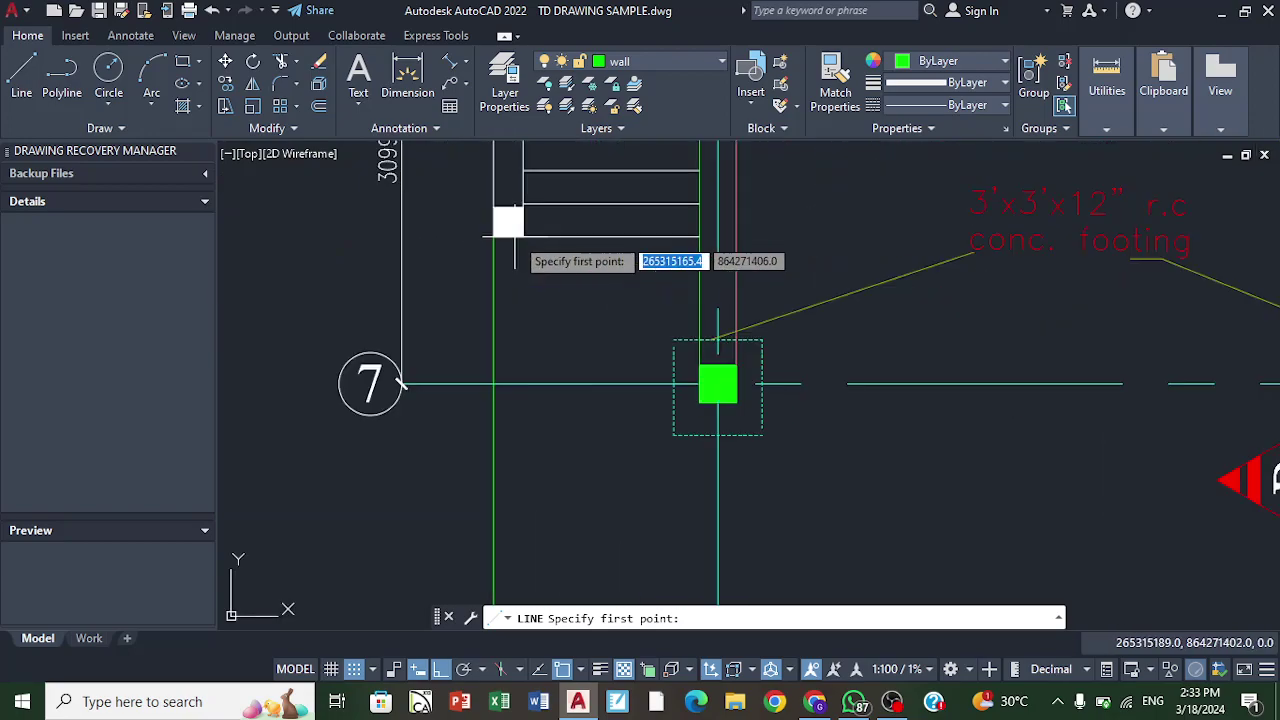
click(521, 234)
scroll(521, 234, down, 8)
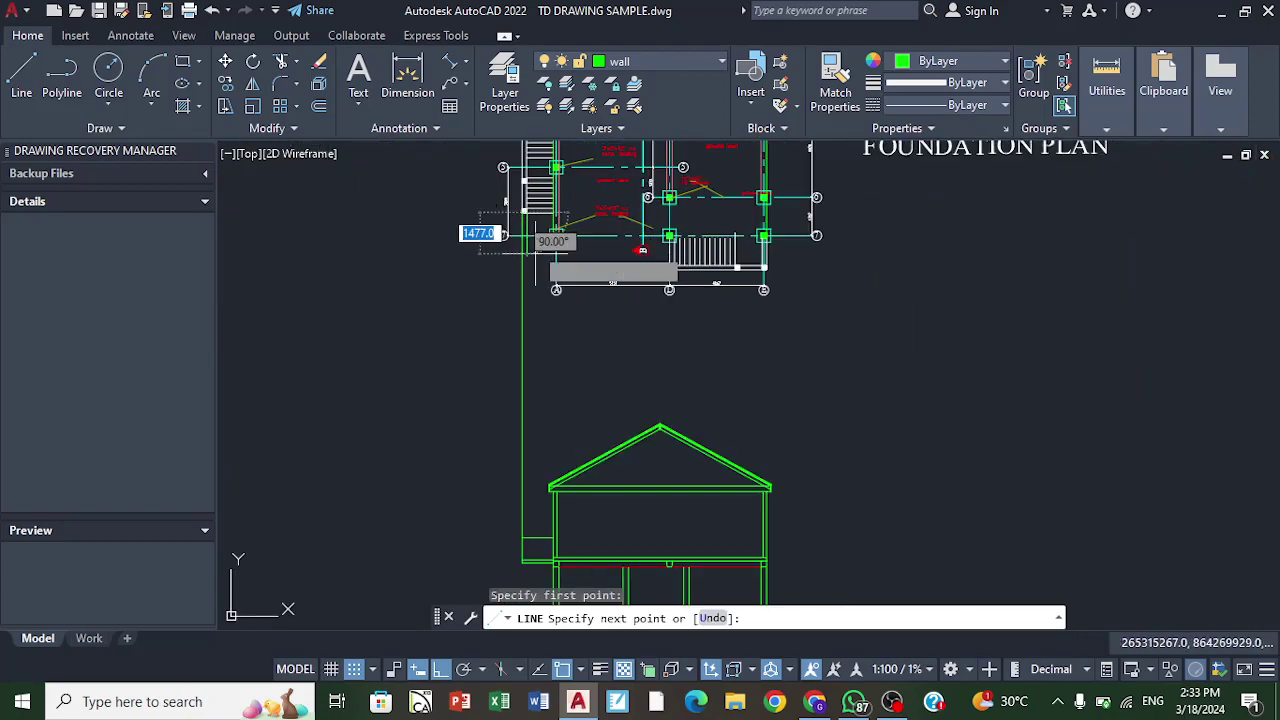
scroll(526, 336, up, 5)
scroll(526, 336, up, 8)
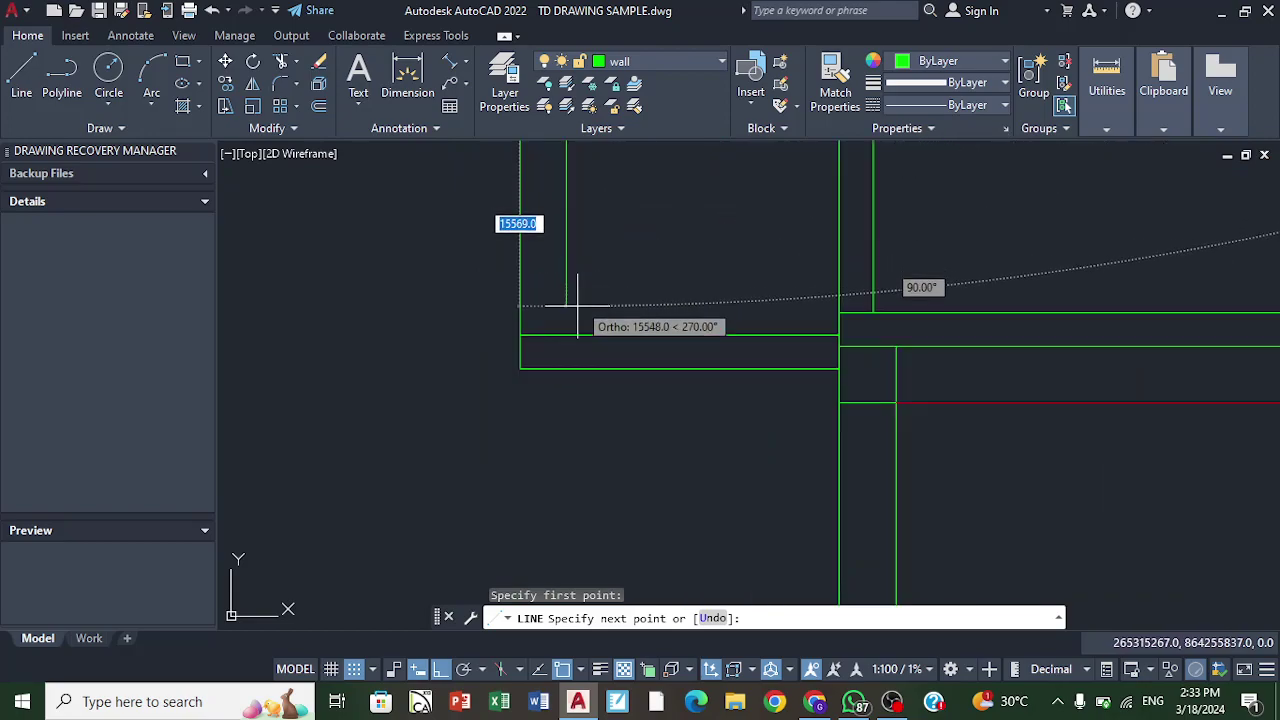
right_click(572, 302)
click(605, 317)
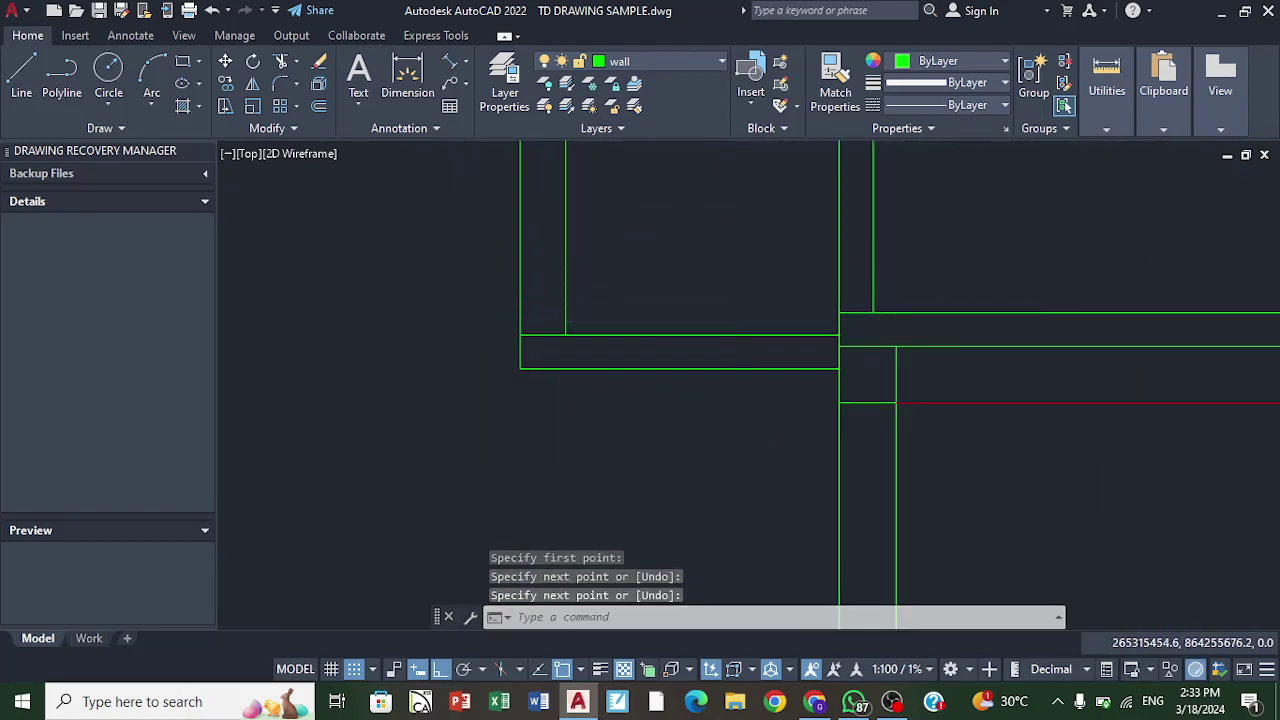
Step: Trim both vertical projection lines above the horizontal line 1000 over the landing
scroll(553, 218, down, 3)
click(283, 63)
scroll(555, 240, up, 5)
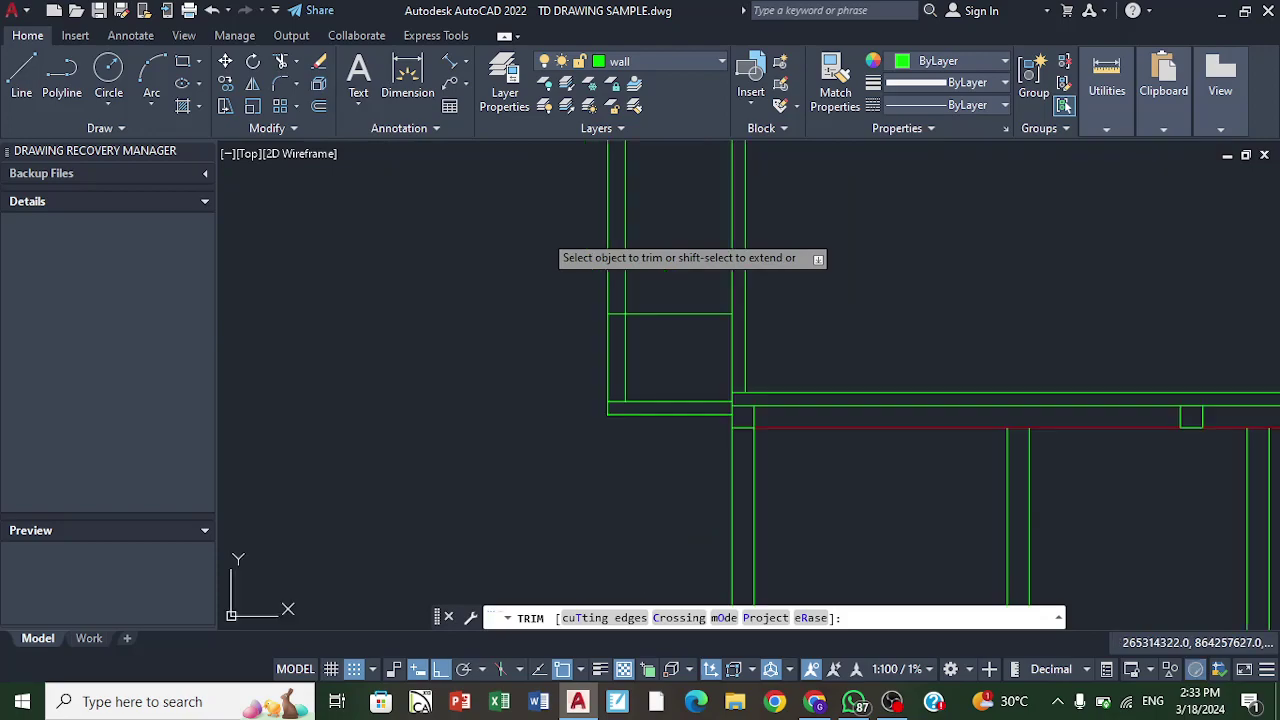
click(676, 310)
key(Return)
right_click(604, 266)
click(626, 277)
scroll(626, 277, down, 3)
scroll(673, 316, up, 3)
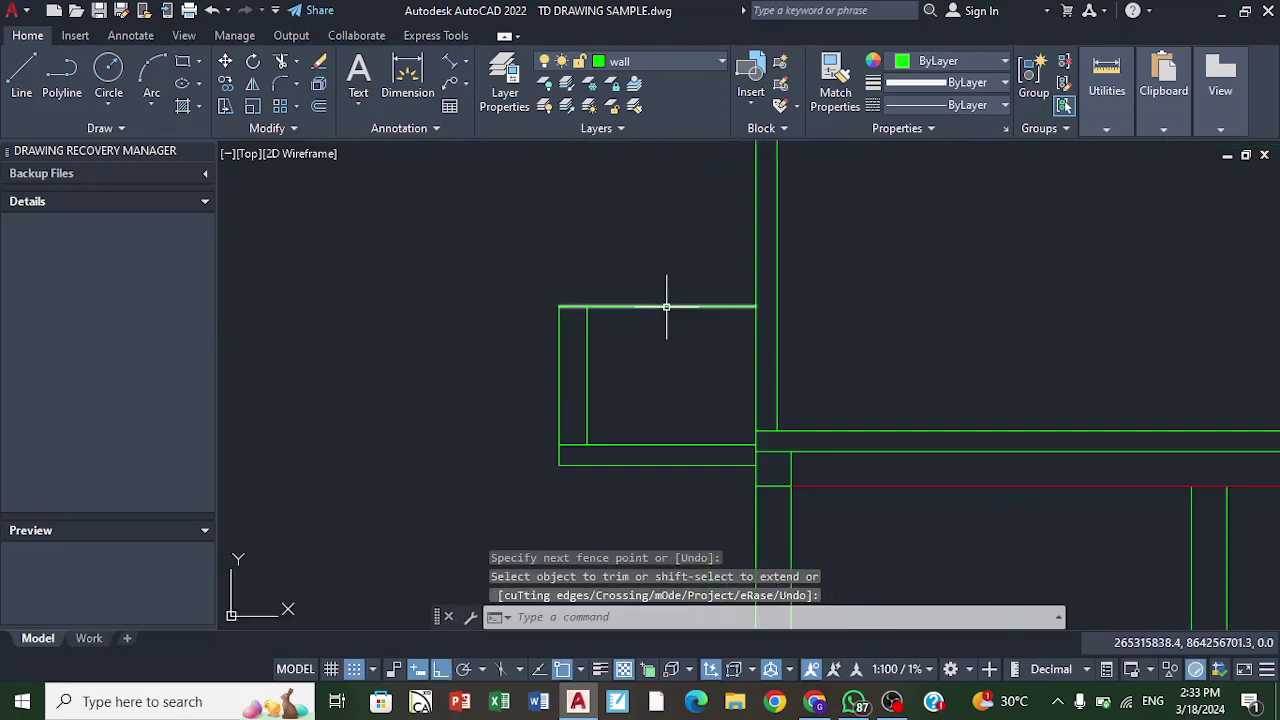
scroll(620, 306, up, 5)
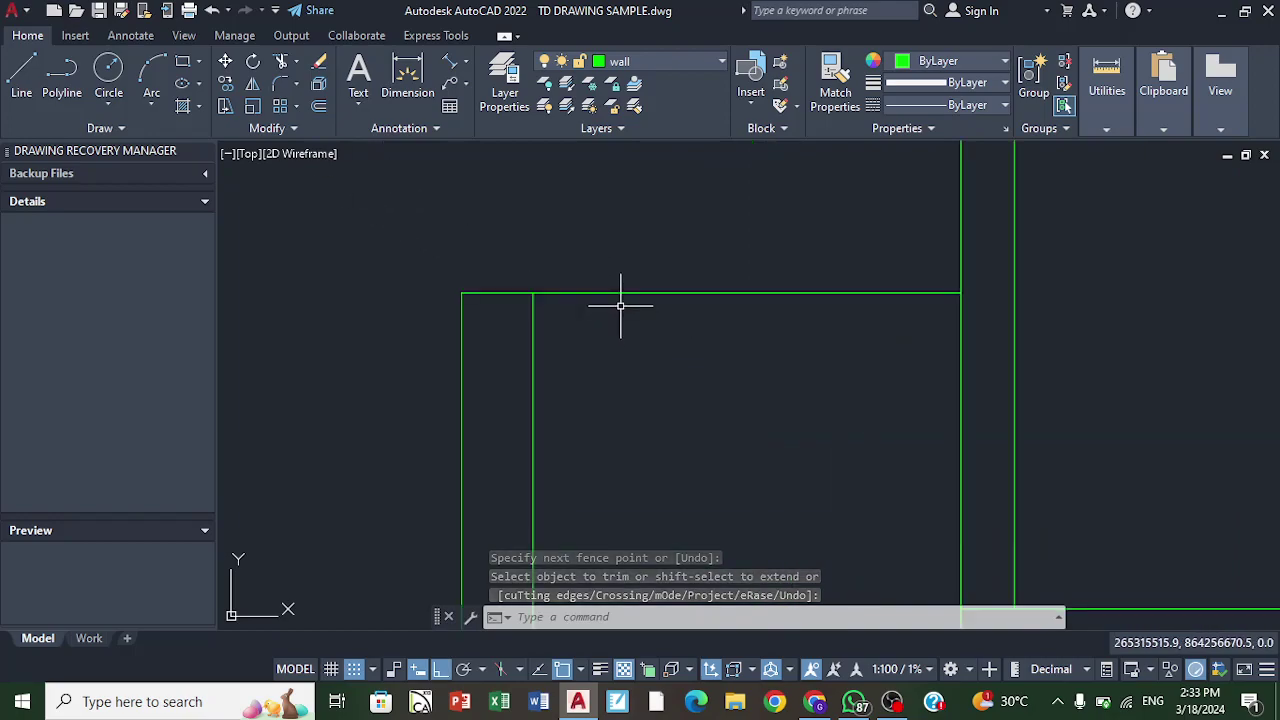
click(320, 108)
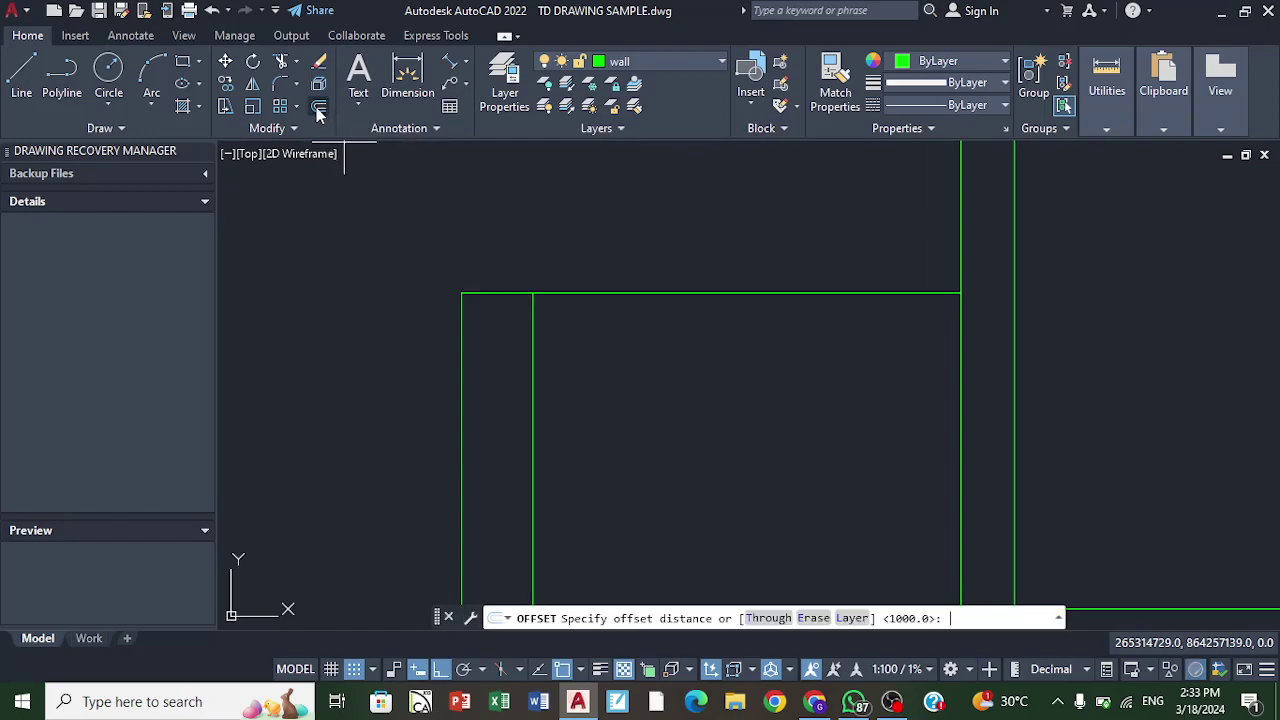
text(50)
key(Return)
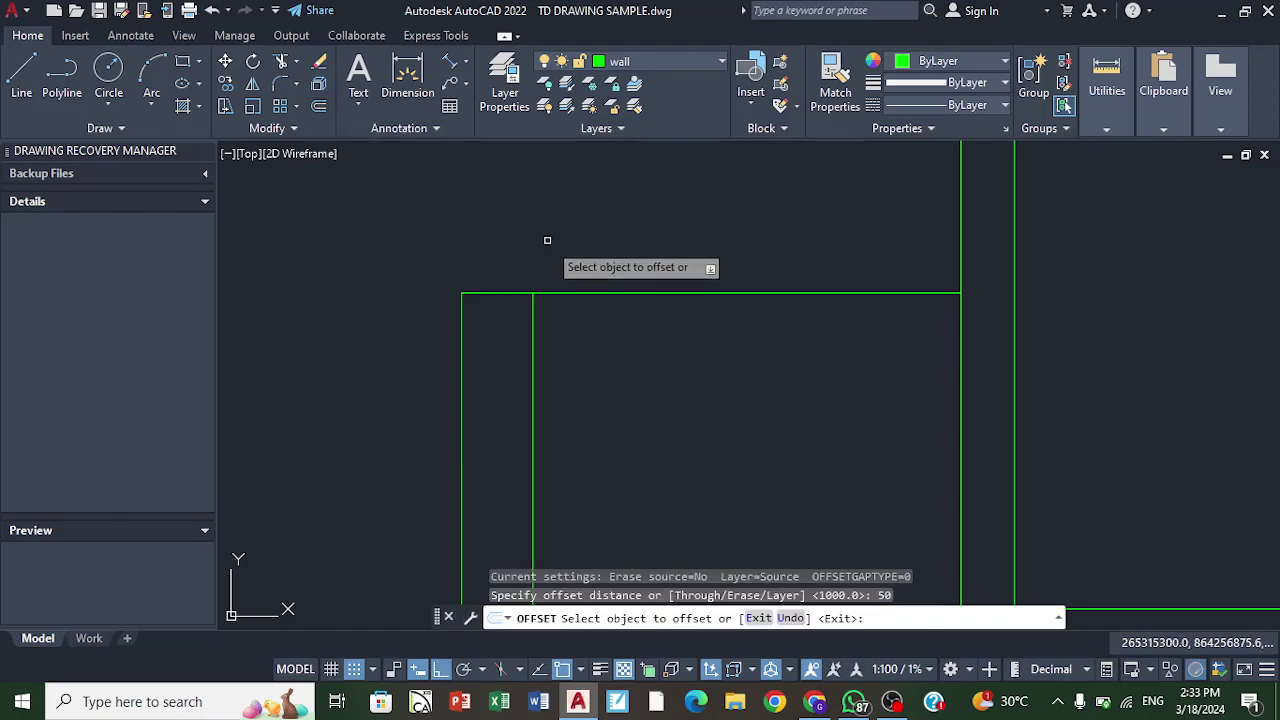
click(575, 292)
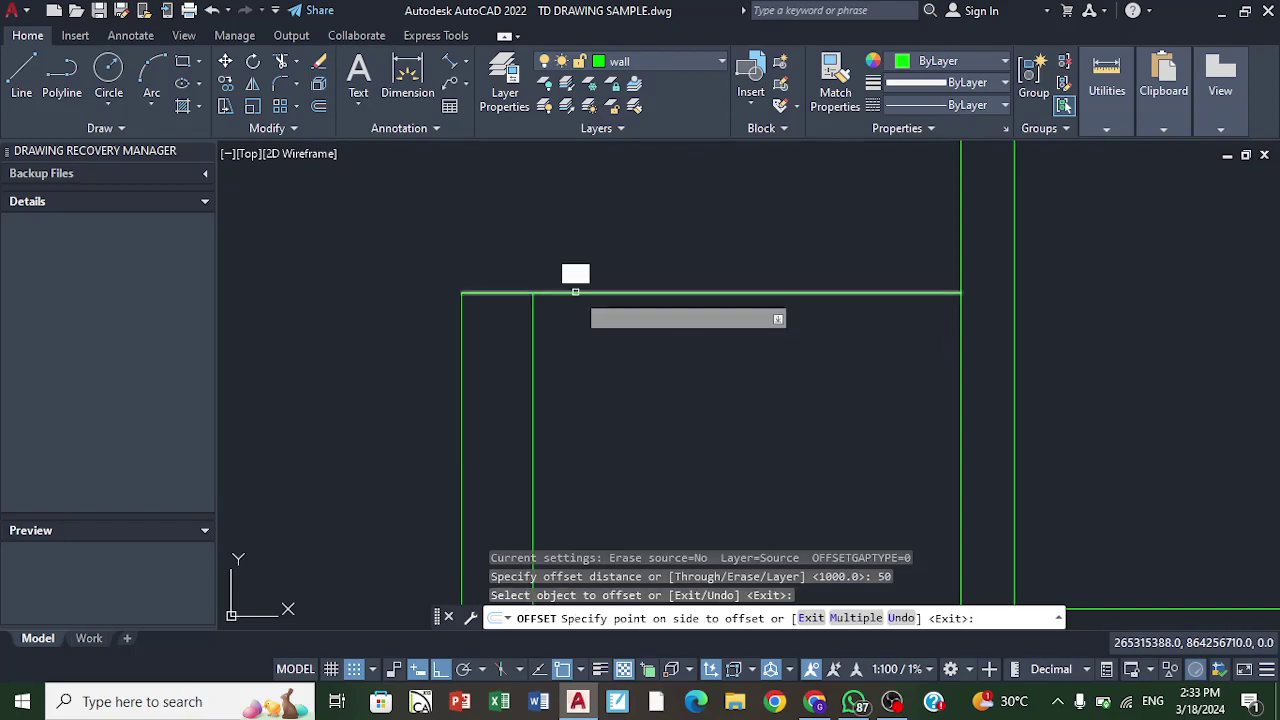
Step: Offset the top line of the landing guard wall downward by 75 to form the top rail
click(320, 108)
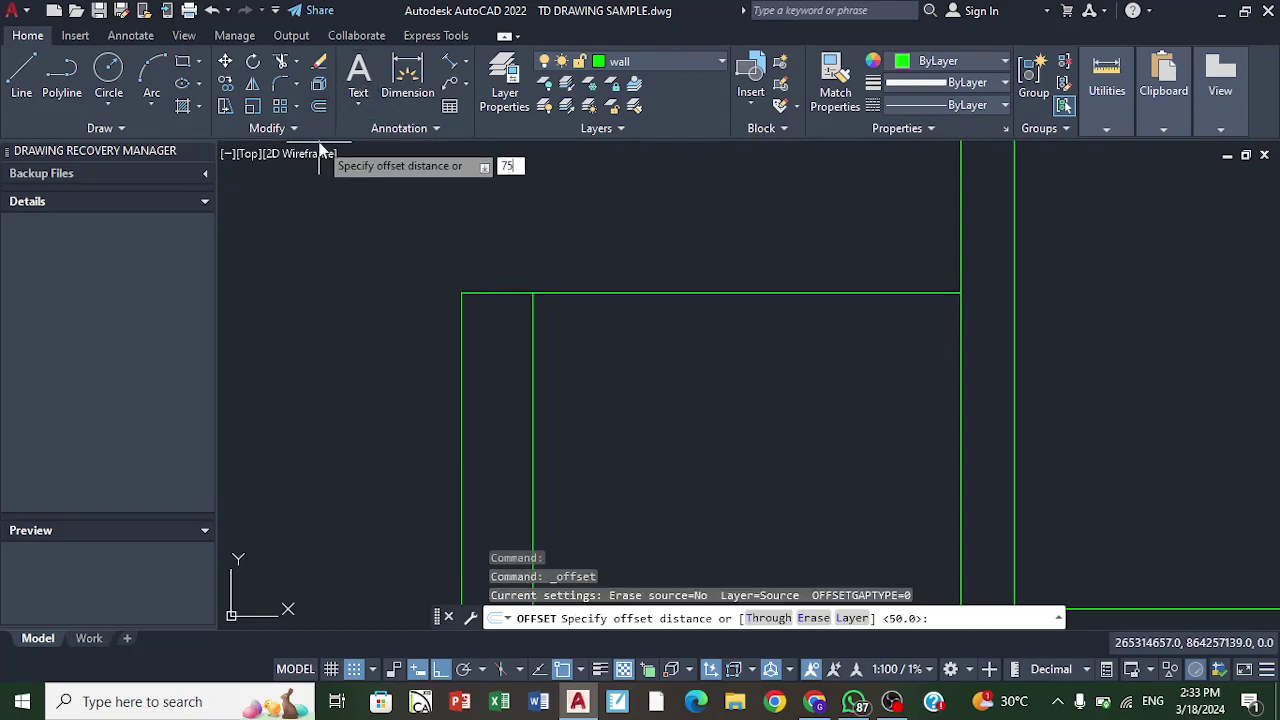
text(75)
key(Return)
click(560, 293)
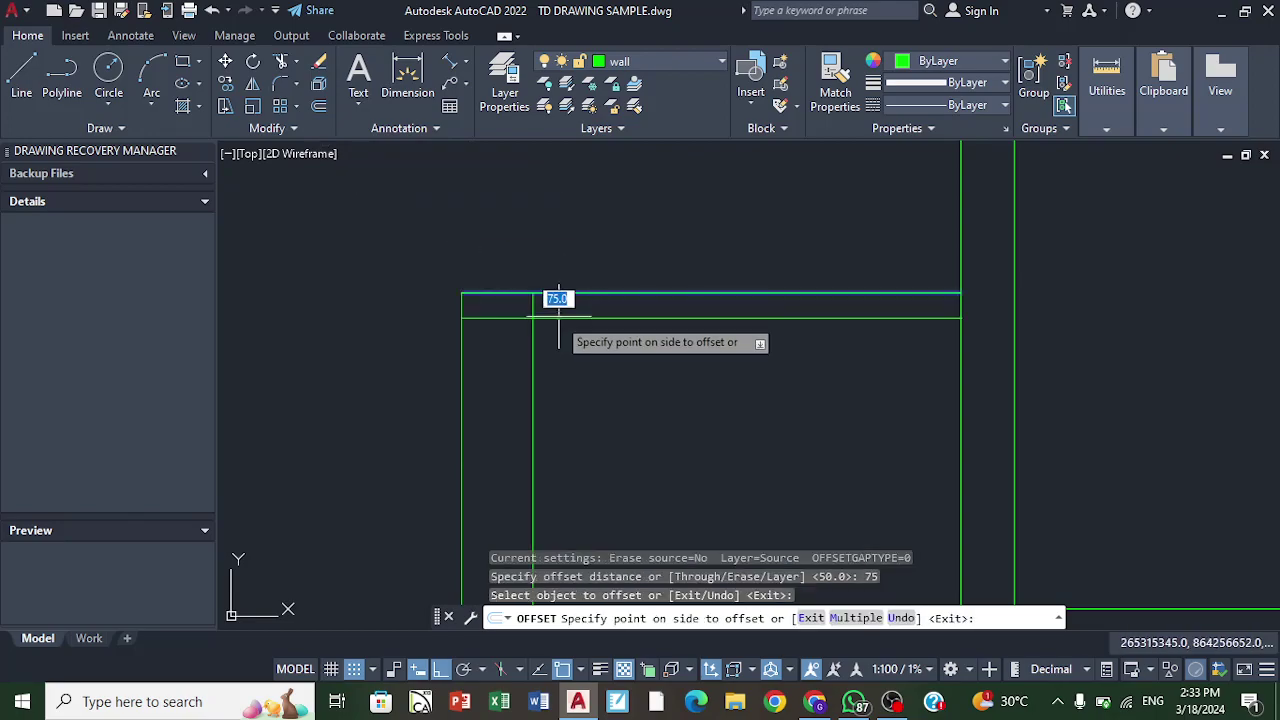
click(560, 305)
scroll(600, 300, down, 3)
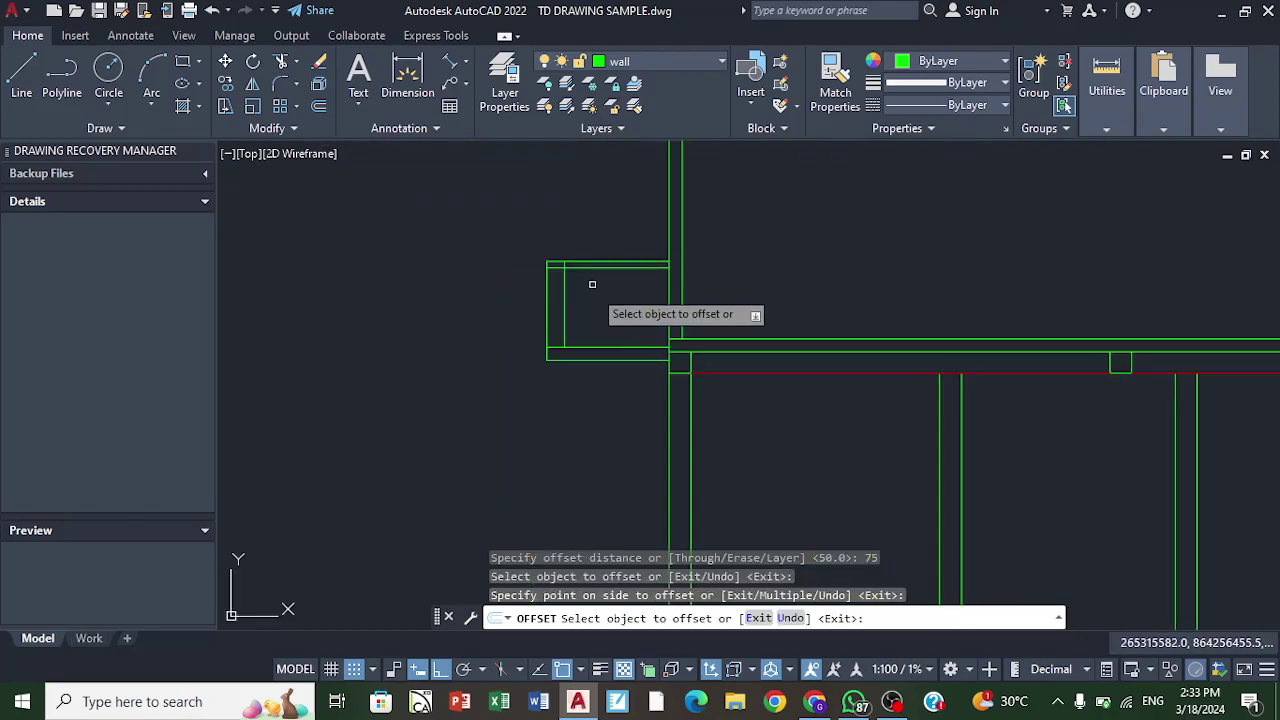
Step: Trim the top rail's lower line where it crosses the outer post
click(292, 65)
click(490, 222)
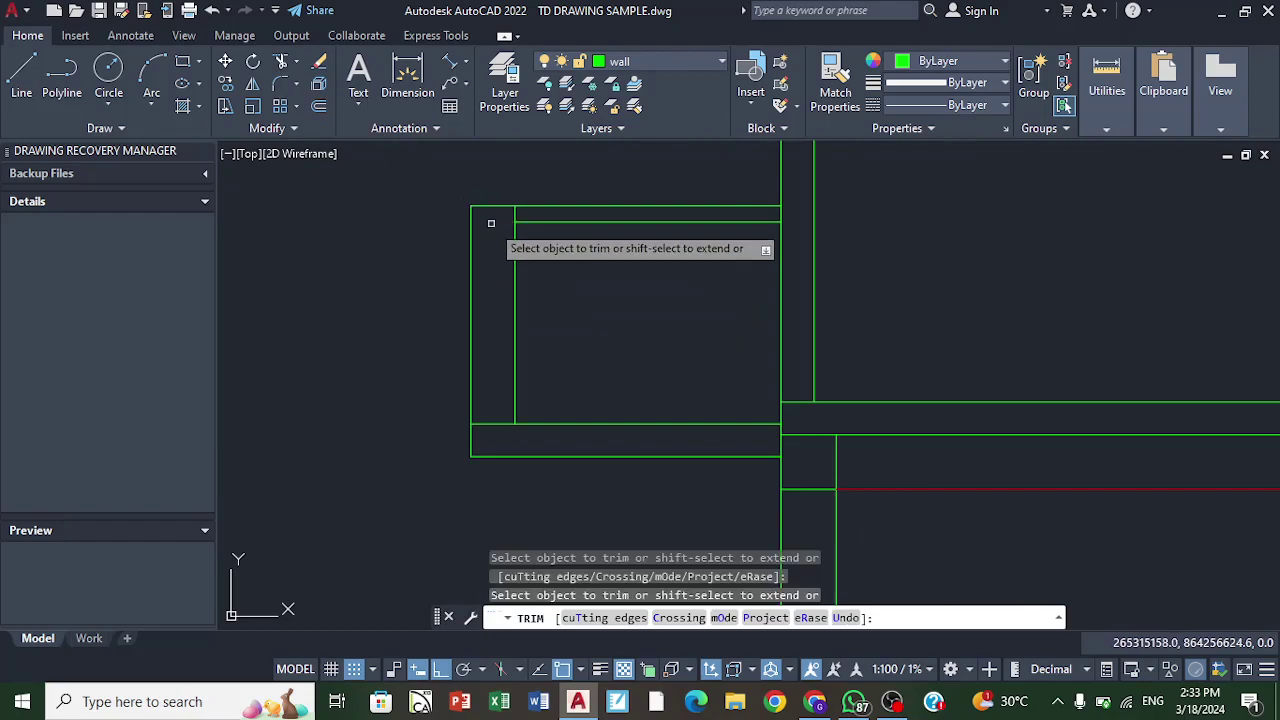
right_click(566, 251)
click(605, 260)
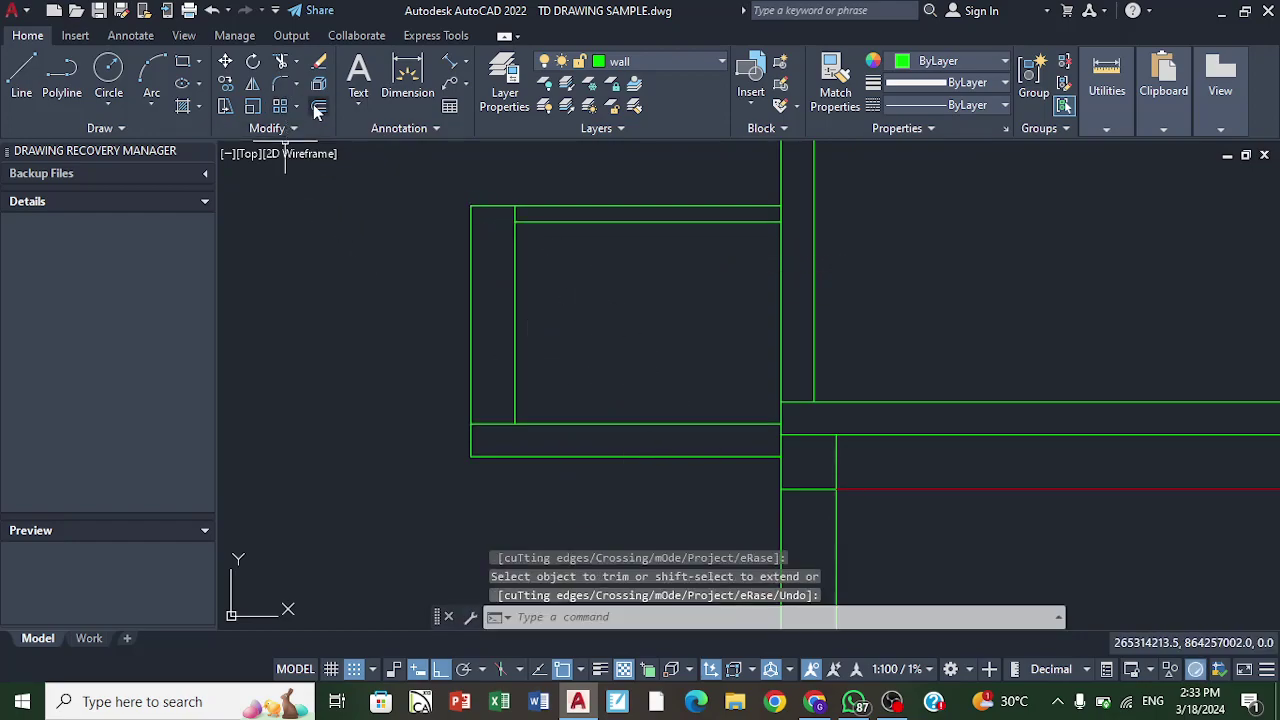
Step: Offset the landing slab's top line upward by 50 and trim the new line inside the outer post
text(o)
key(Return)
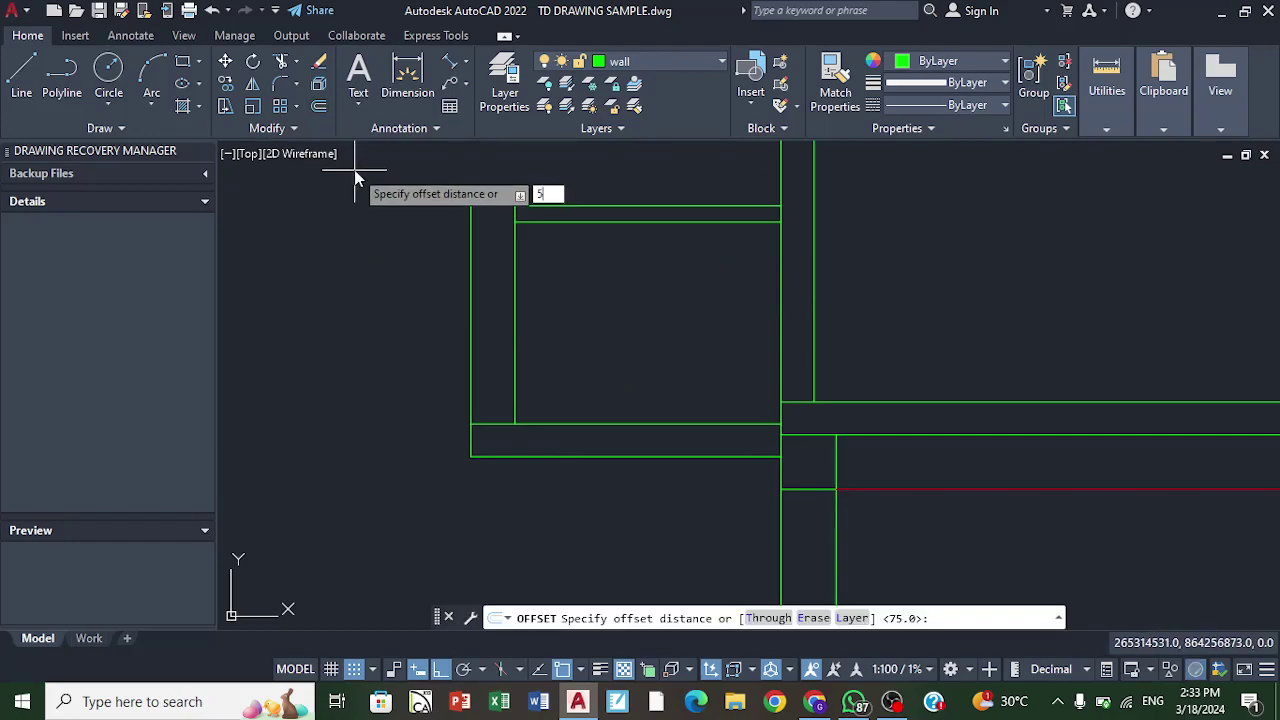
text(50)
key(Return)
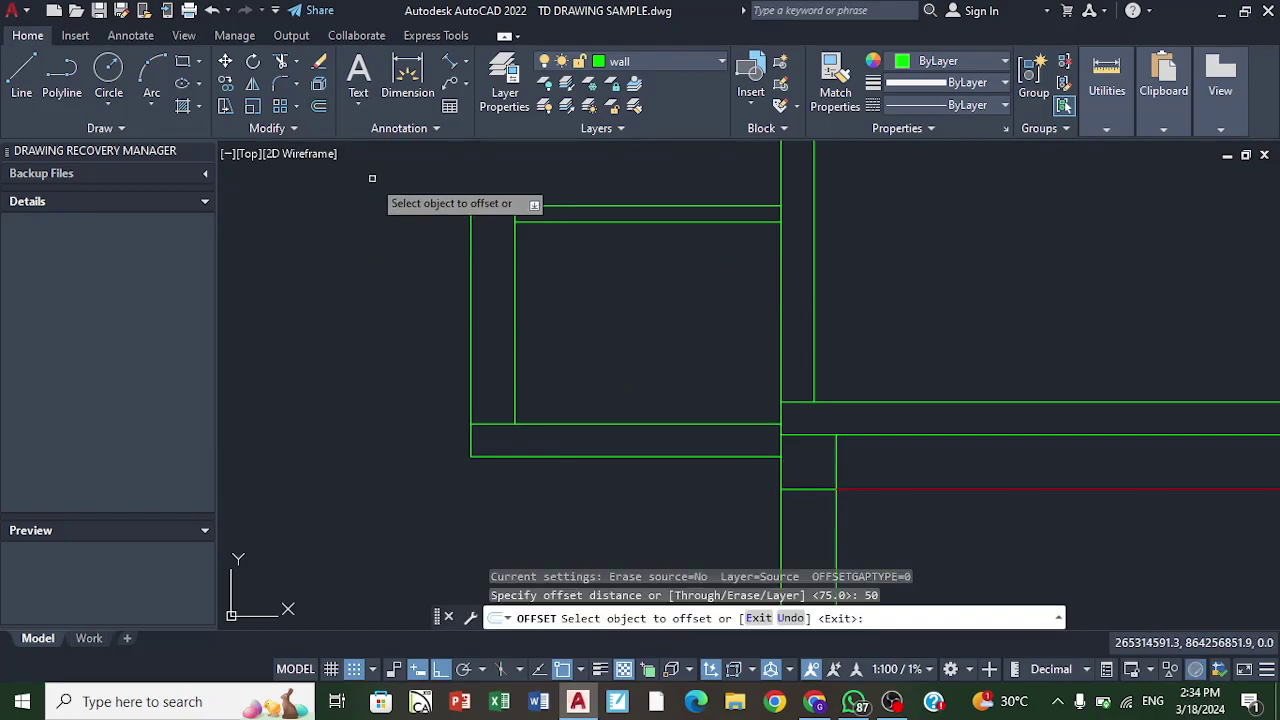
click(581, 424)
click(584, 388)
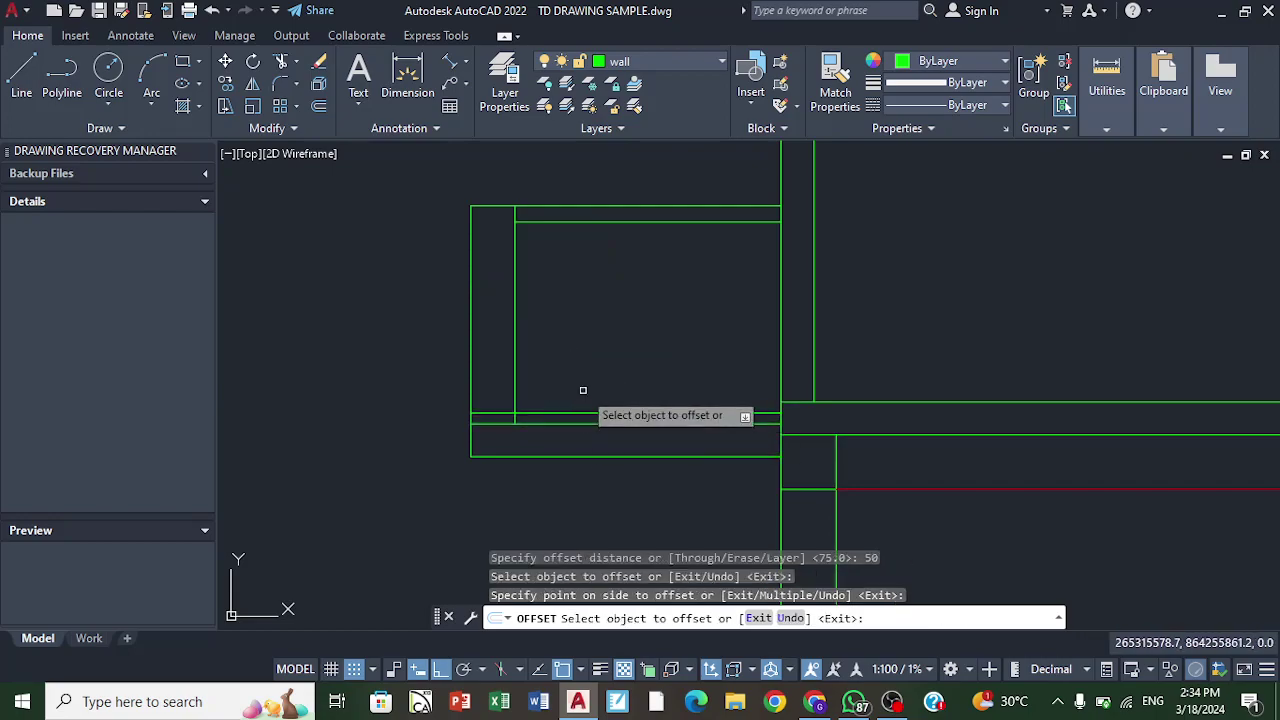
click(285, 62)
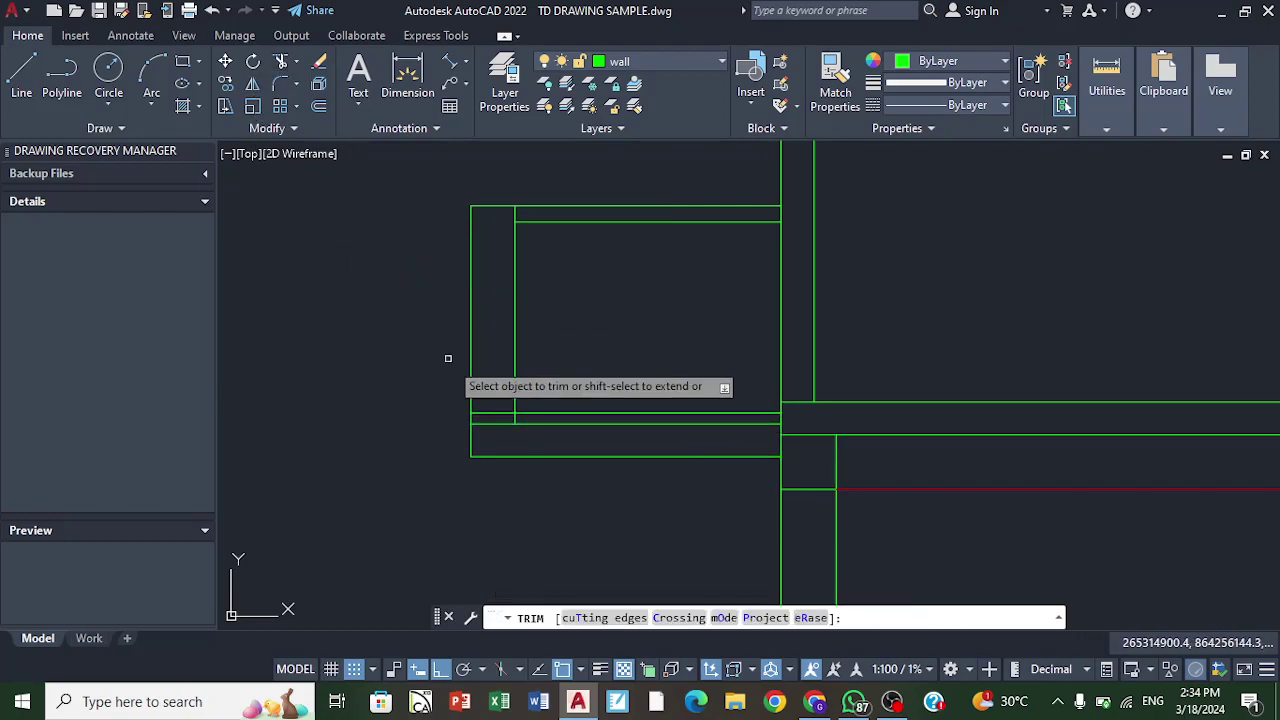
scroll(616, 276, down, 2)
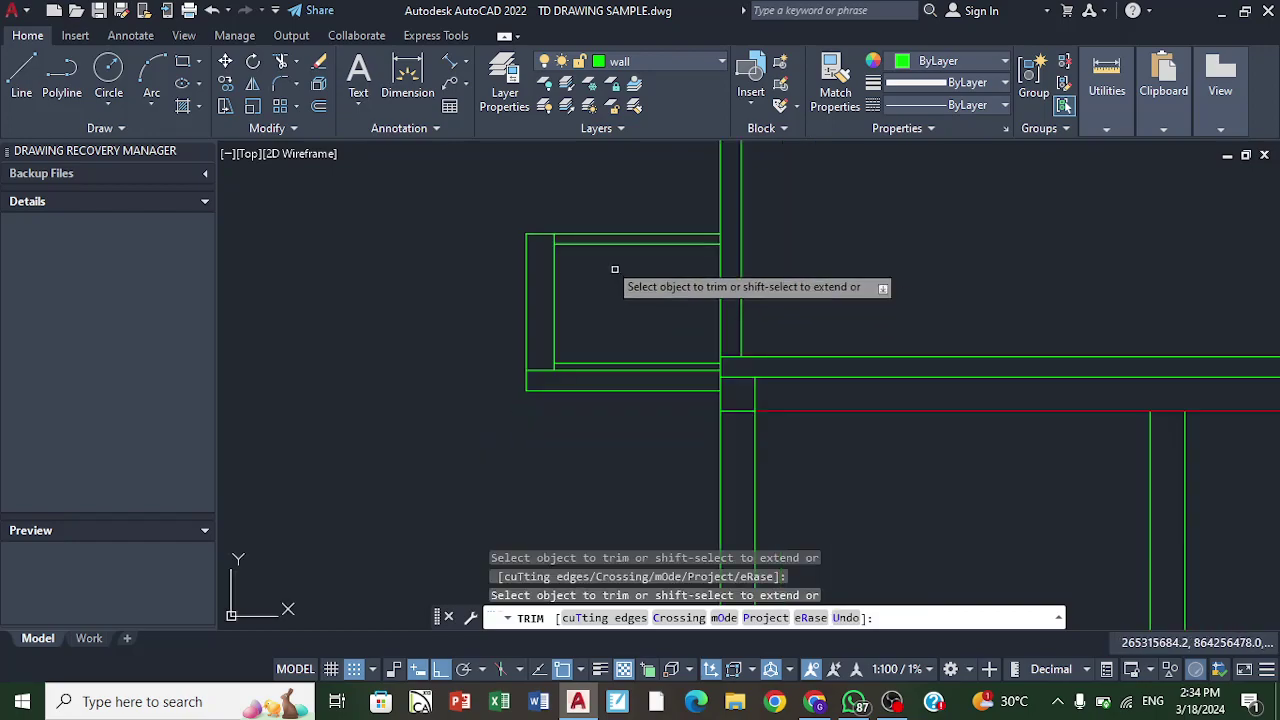
Step: Offset the line 50 above the landing slab upward by 75 to form the bottom rail
click(319, 106)
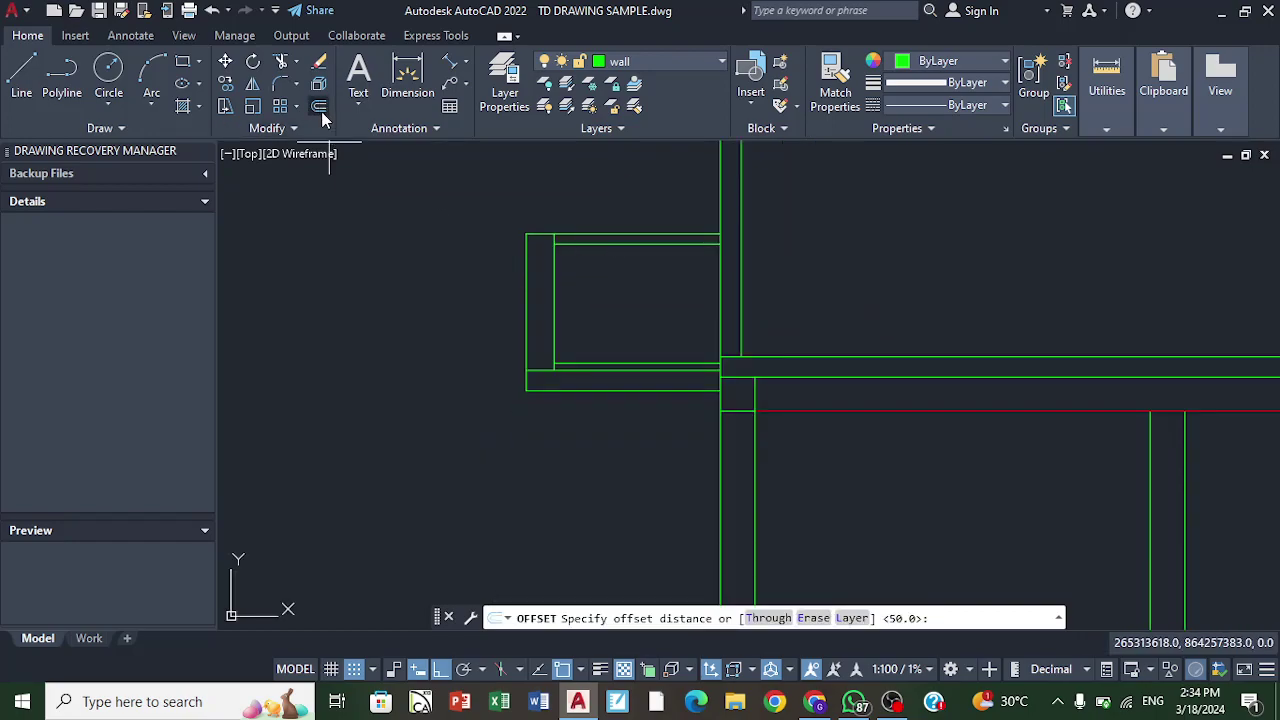
key(Return)
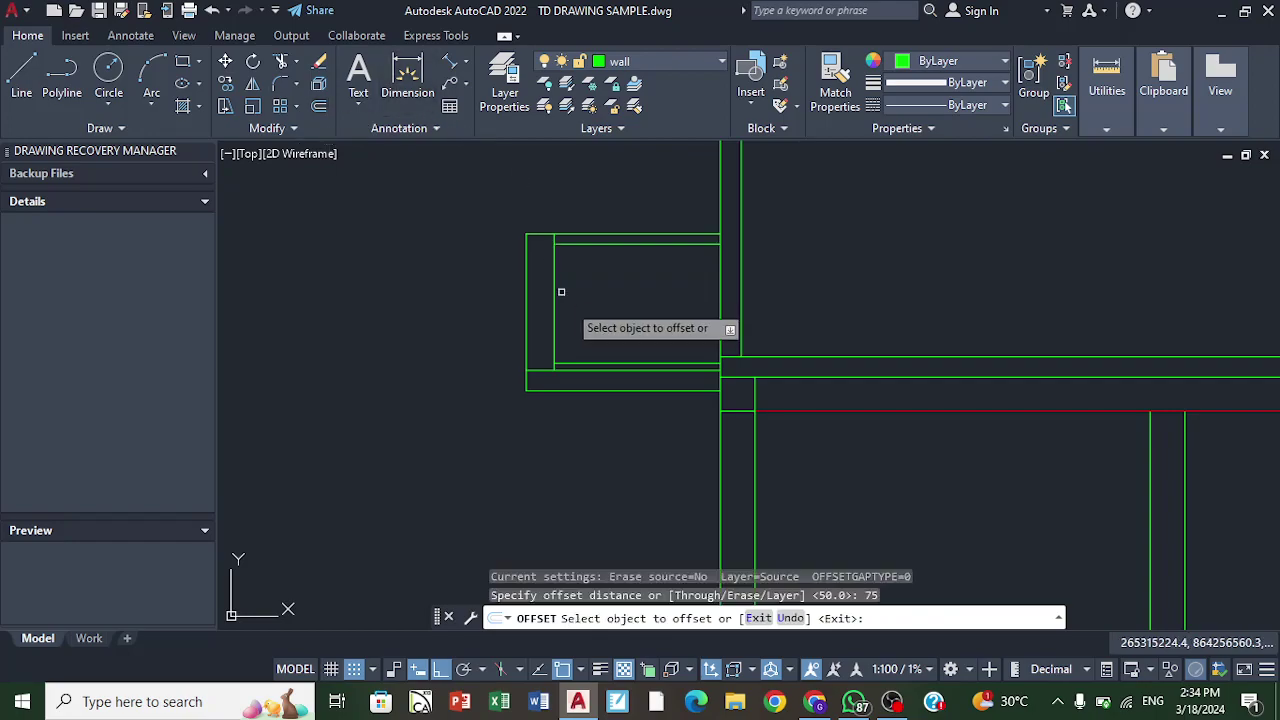
scroll(595, 372, up, 2)
click(590, 361)
click(593, 335)
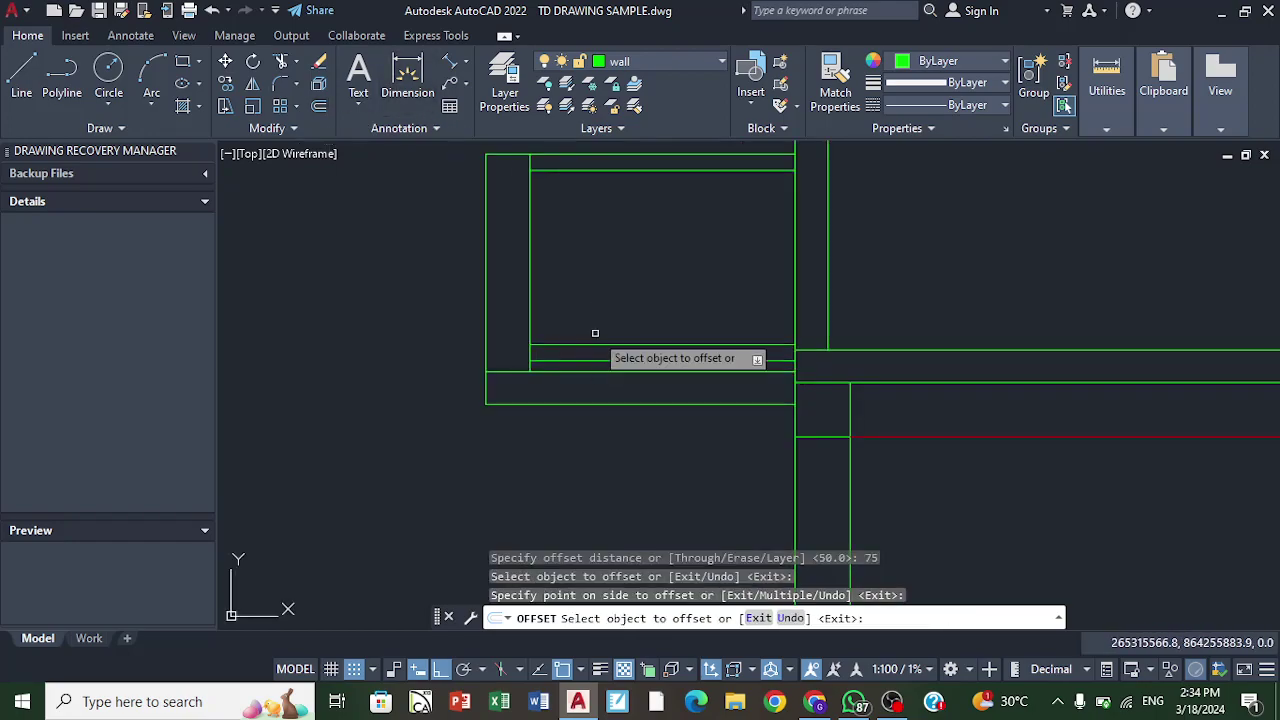
right_click(568, 260)
click(627, 273)
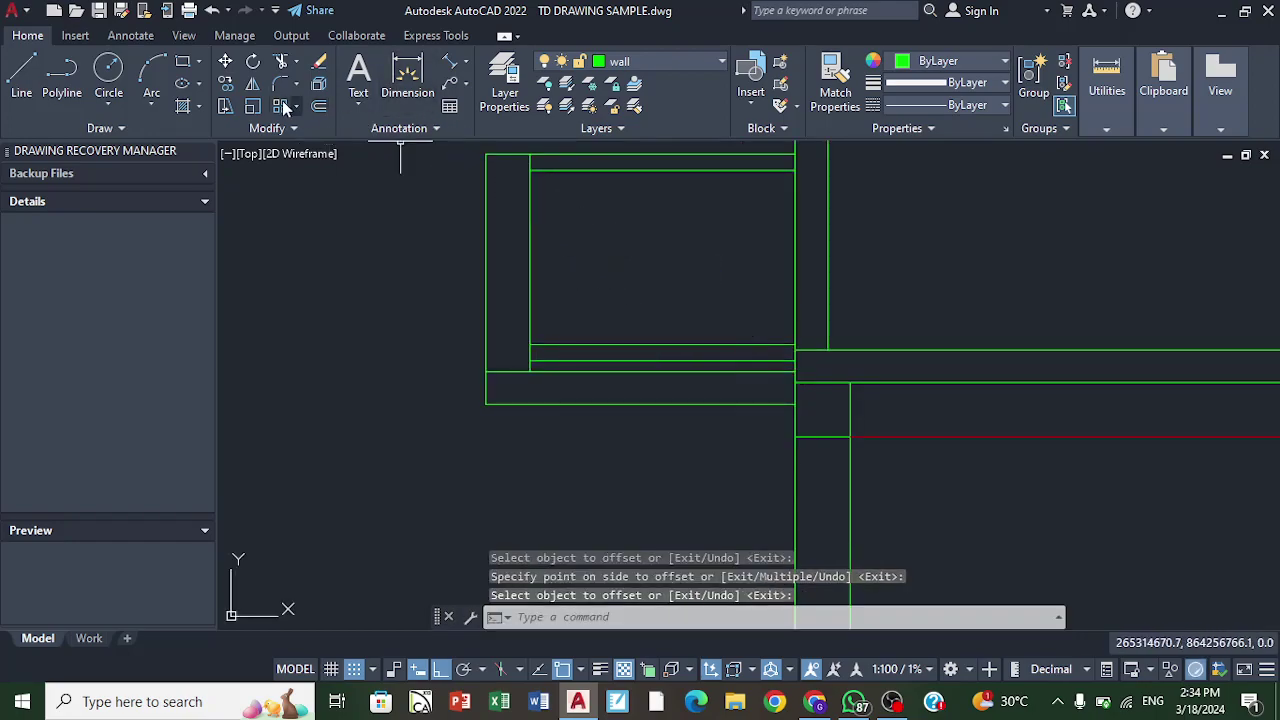
Step: Draw a vertical line from the midpoint of the top rail's lower line down to the bottom rail
click(21, 72)
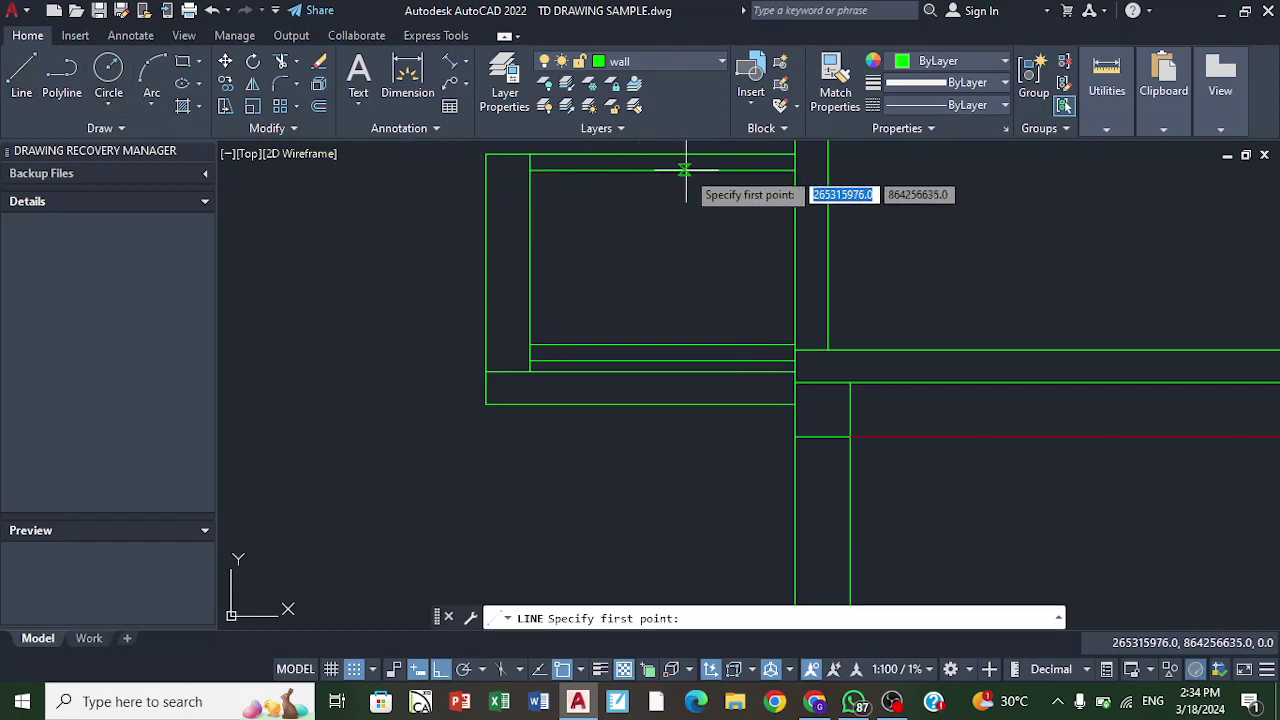
click(662, 170)
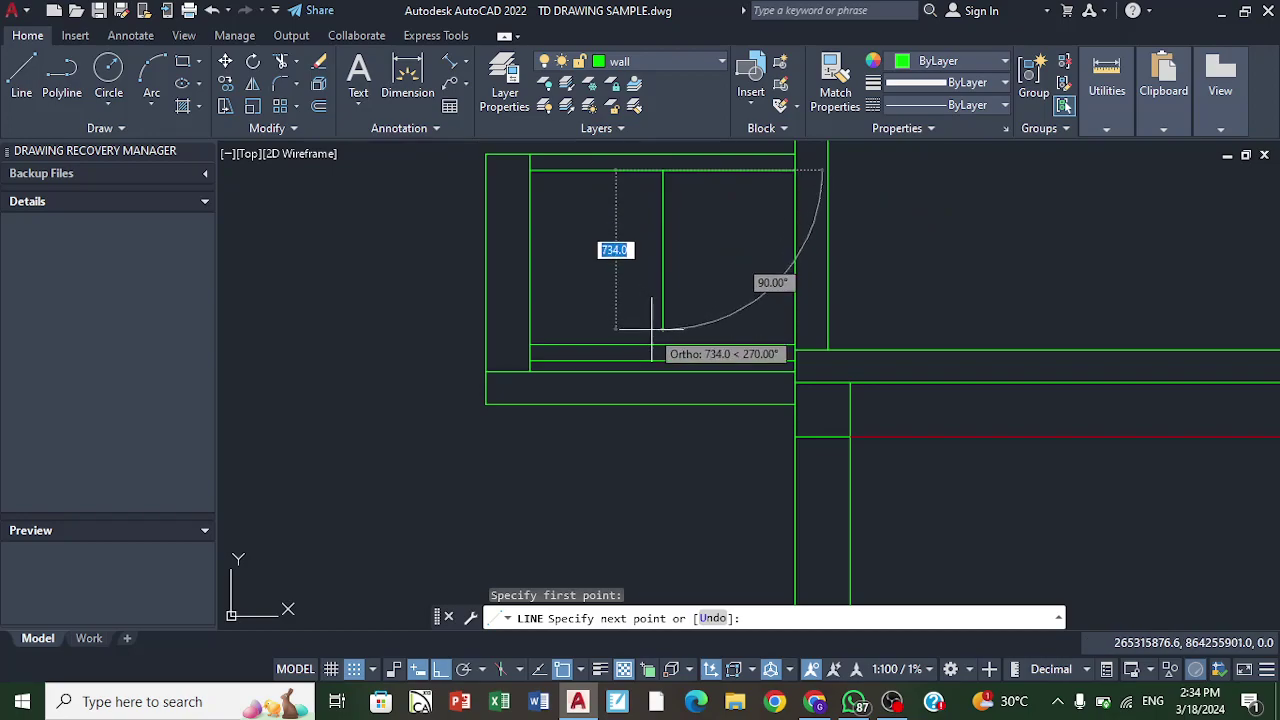
right_click(649, 260)
click(680, 266)
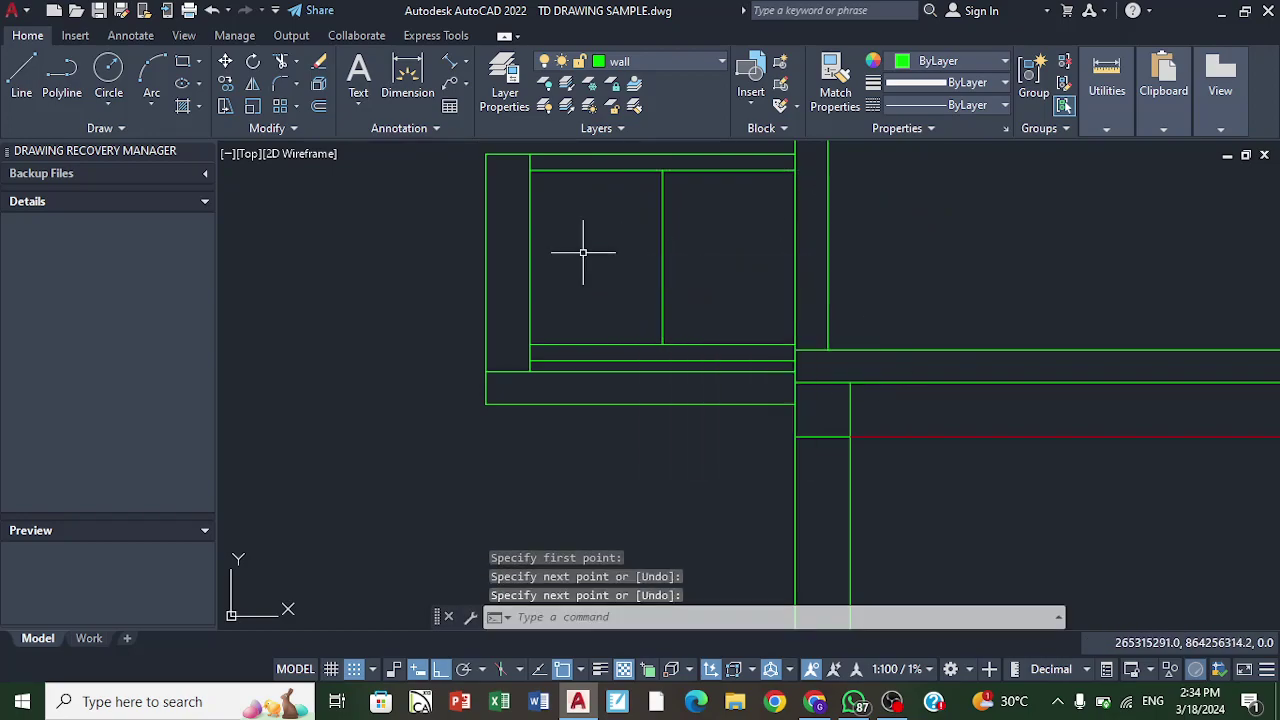
scroll(301, 260, down, 2)
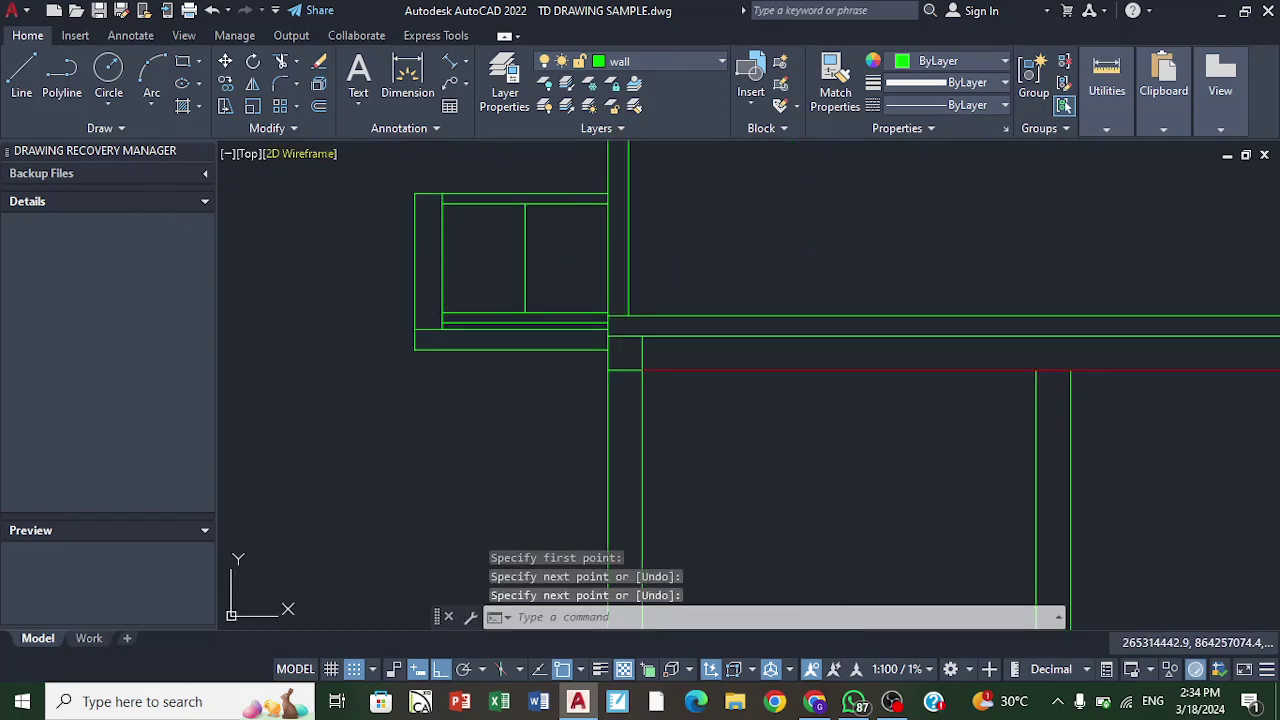
Step: Offset the vertical centre line between the rails by 30 to each side to form a baluster
click(319, 107)
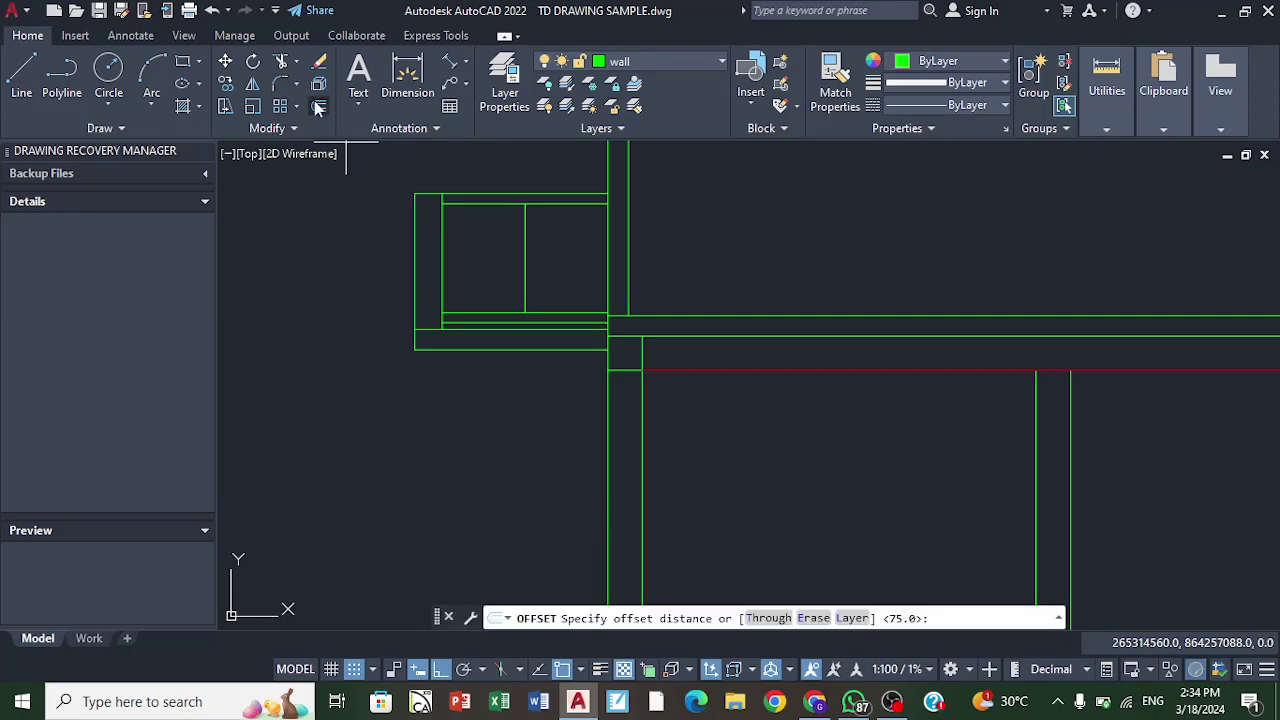
text(30)
key(Return)
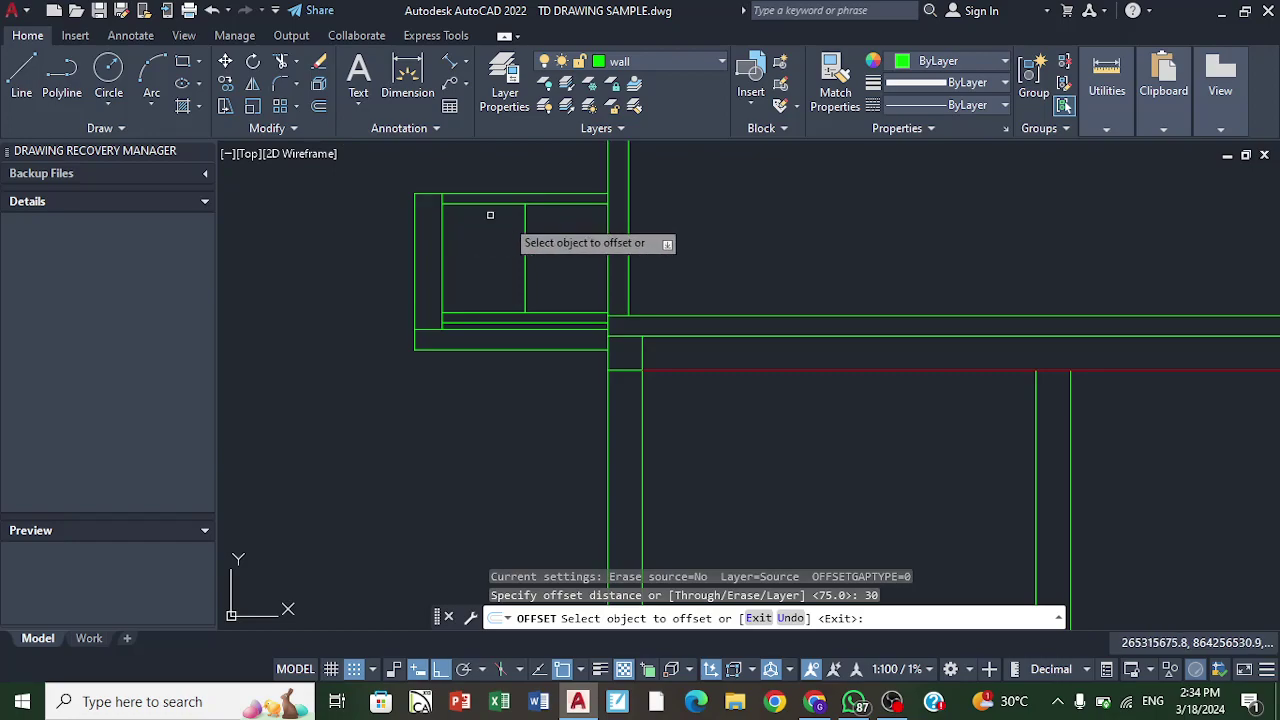
click(524, 232)
click(508, 237)
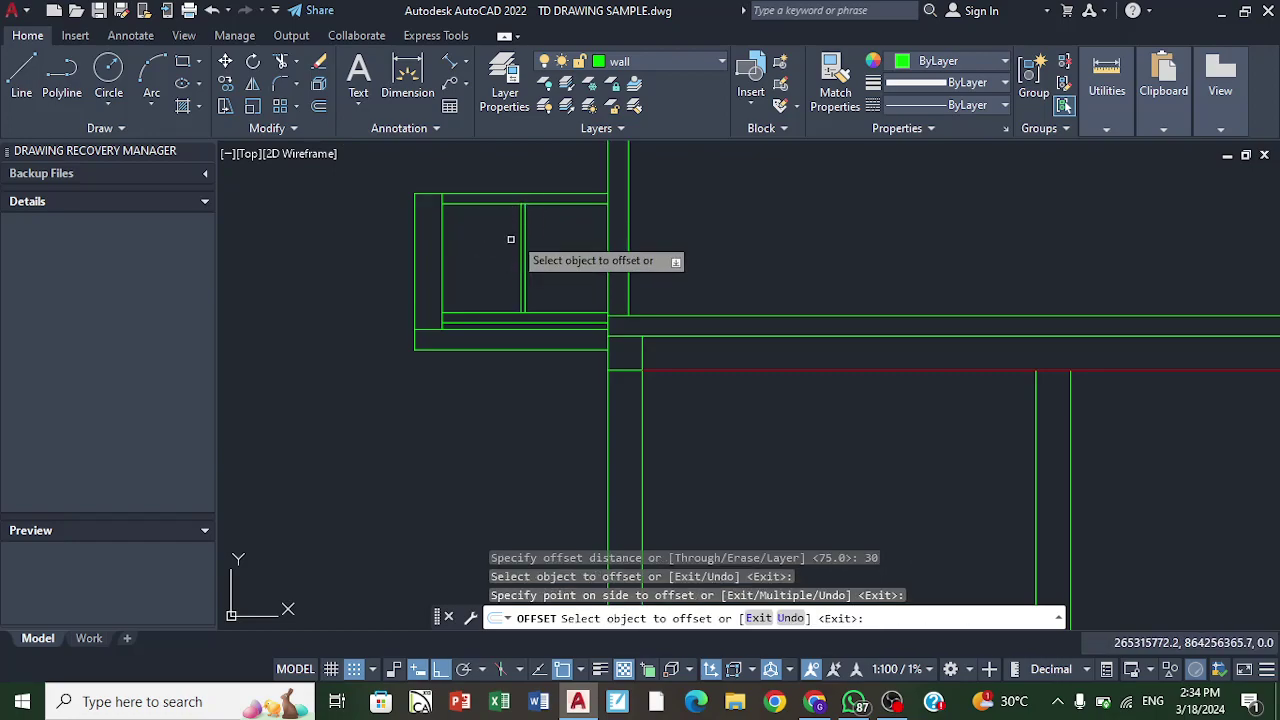
scroll(519, 210, up, 2)
click(526, 209)
click(540, 211)
scroll(546, 210, up, 4)
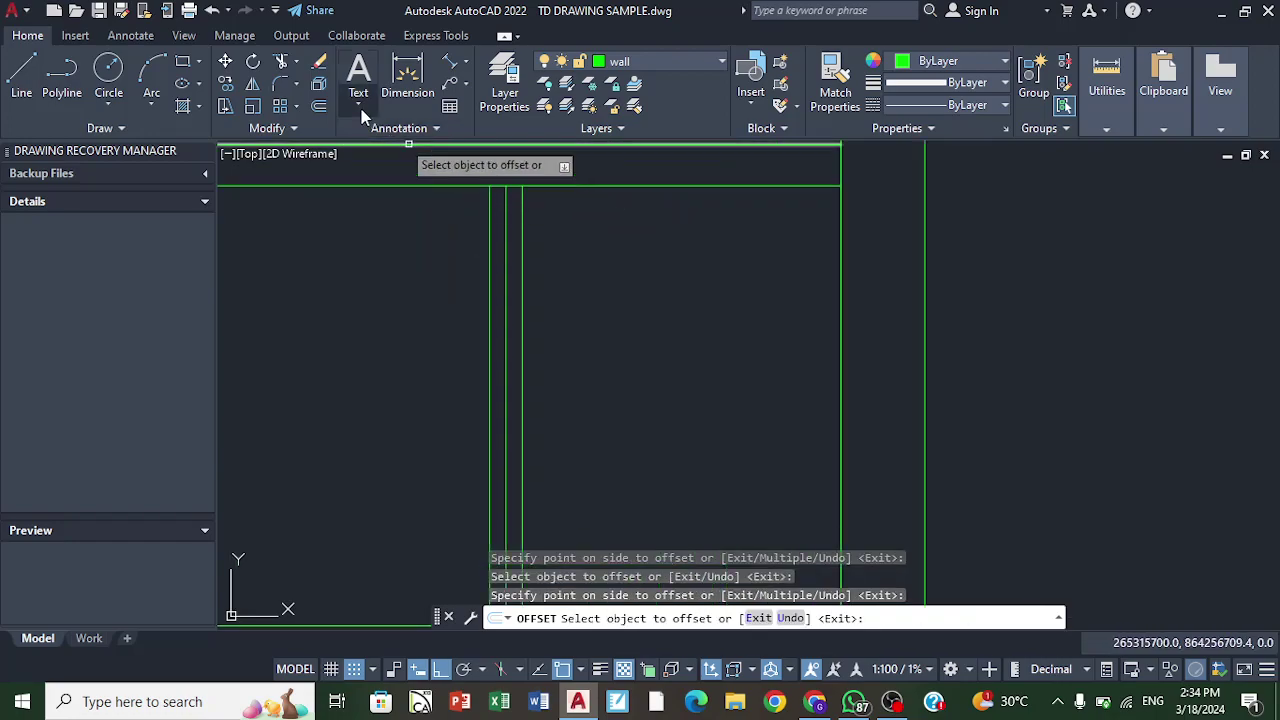
scroll(500, 210, up, 3)
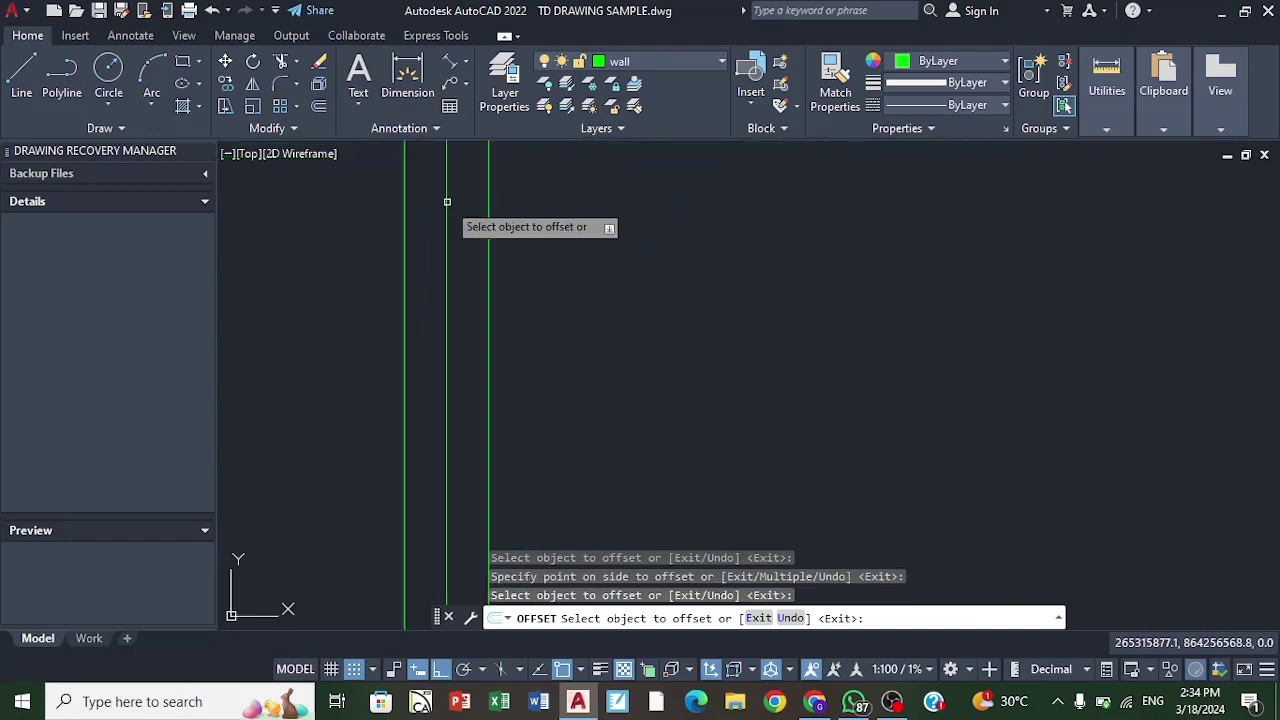
Step: Erase the original centre line between the baluster's two edges
click(320, 64)
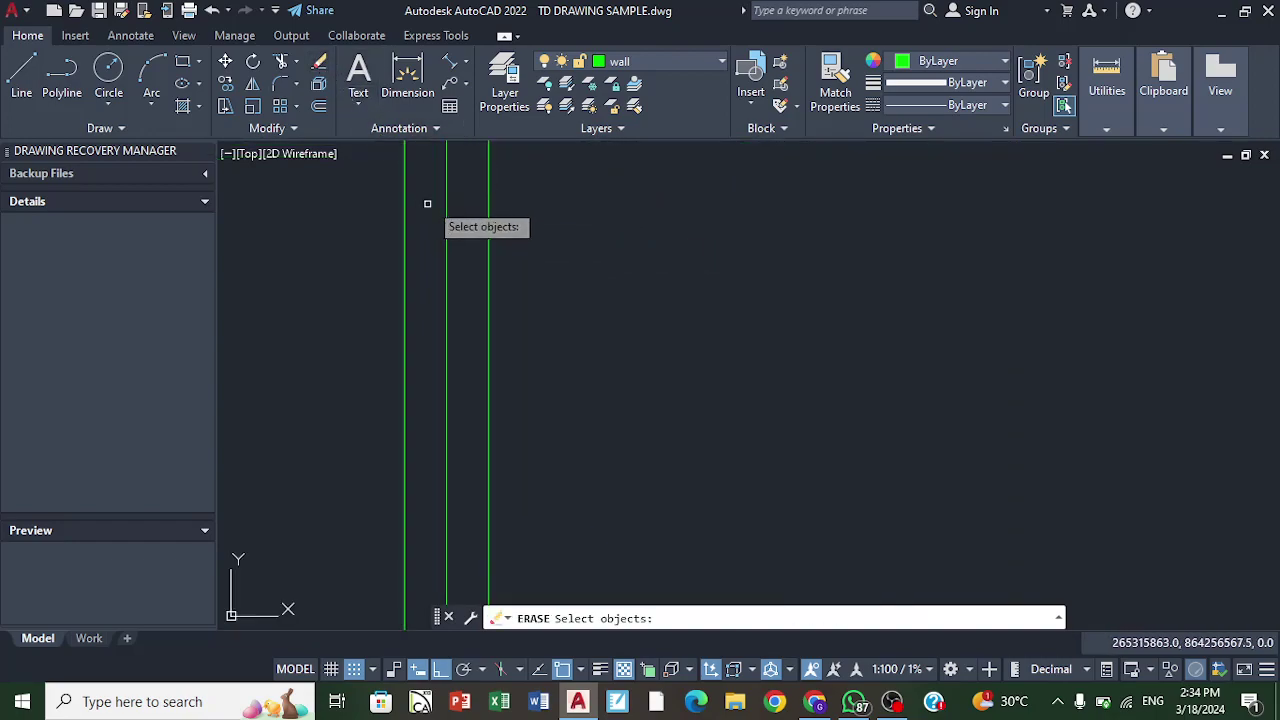
click(446, 177)
key(Return)
scroll(500, 214, down, 3)
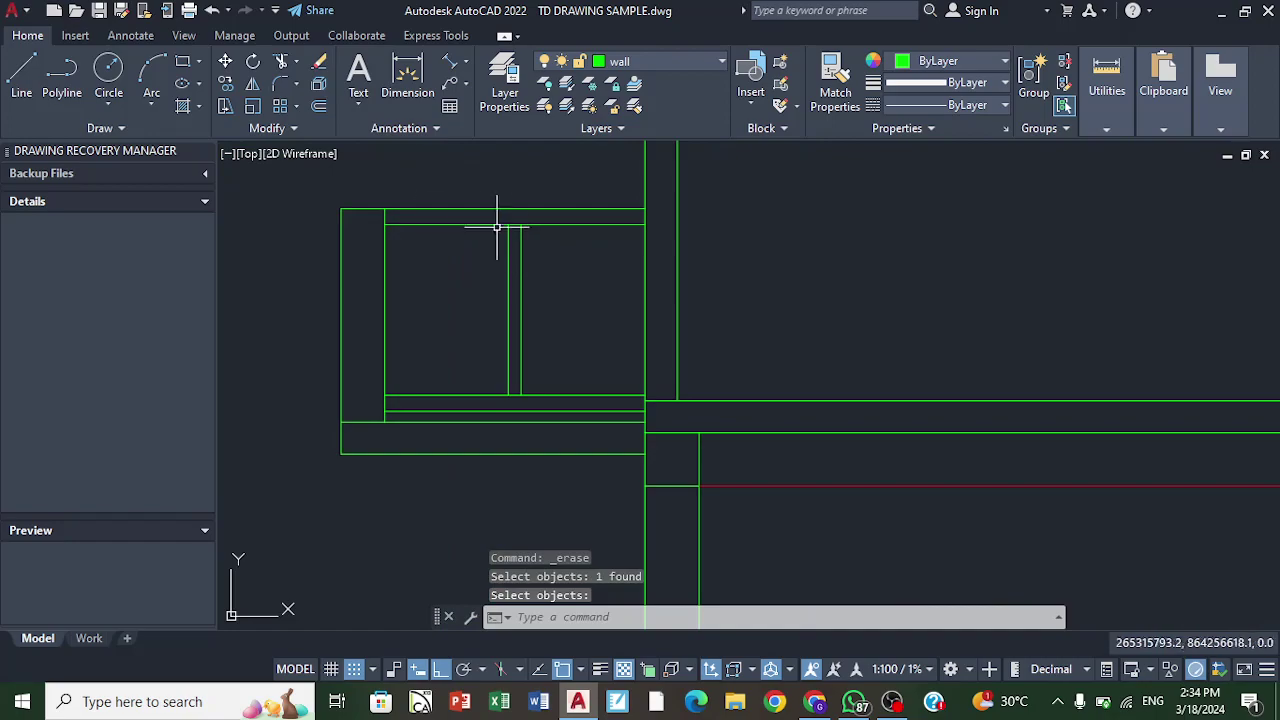
Step: Offset both edges of the middle baluster by 400 toward the outer post
click(319, 106)
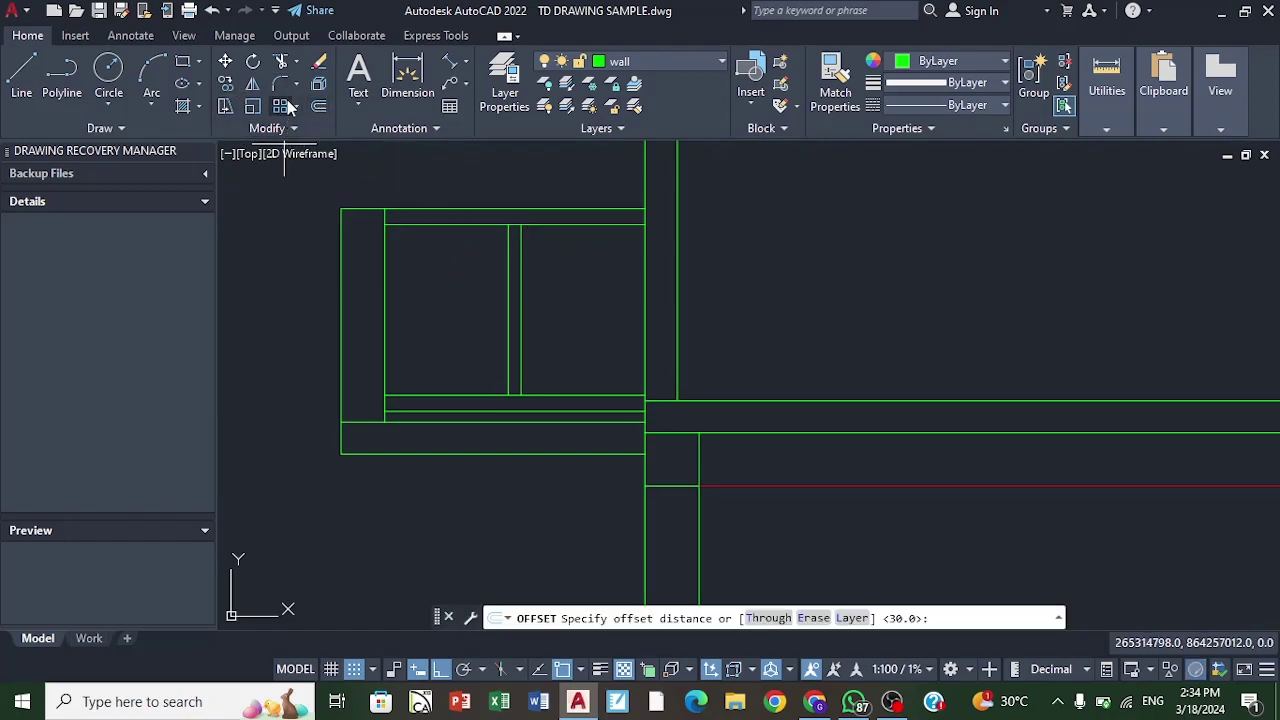
text(400)
key(Return)
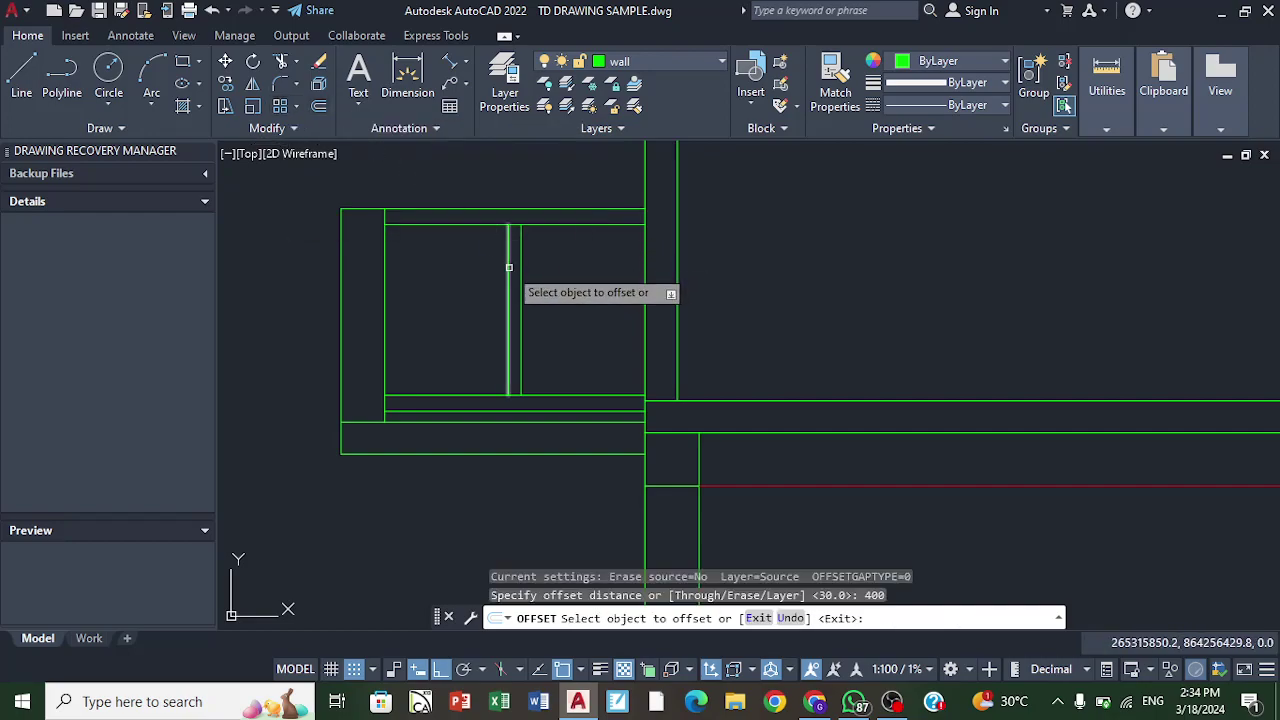
click(509, 268)
click(466, 271)
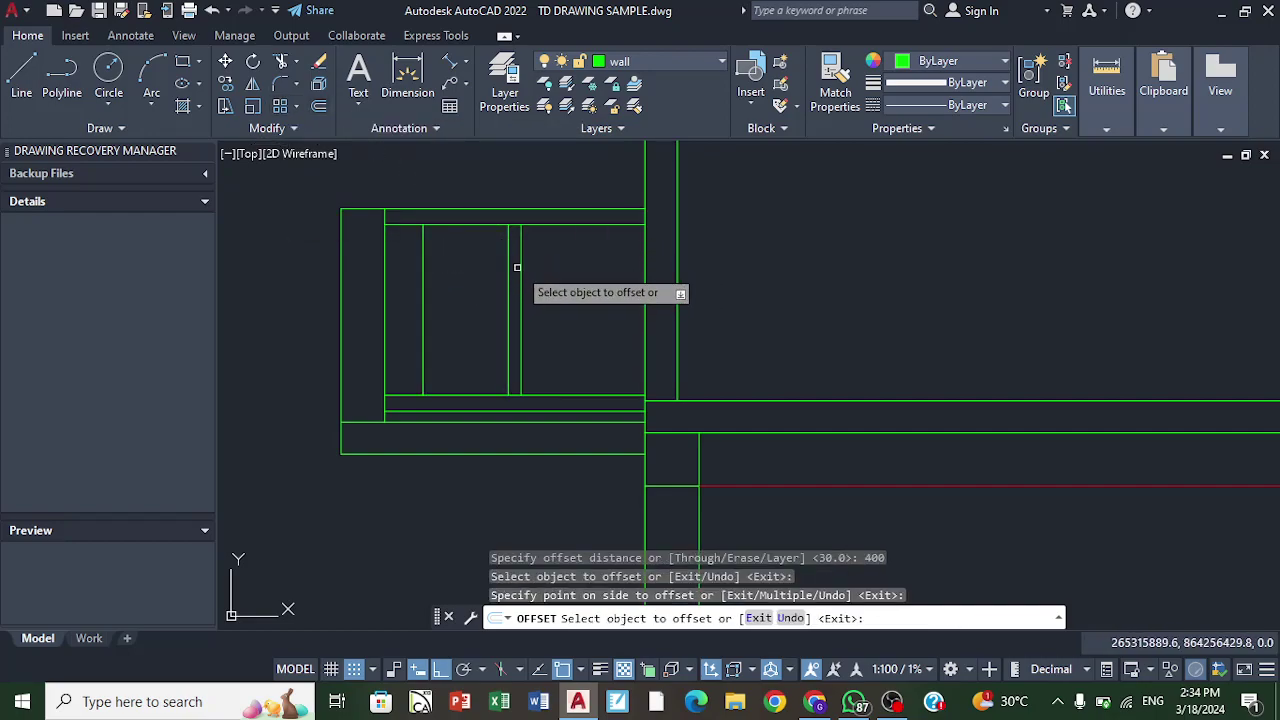
click(519, 268)
click(470, 265)
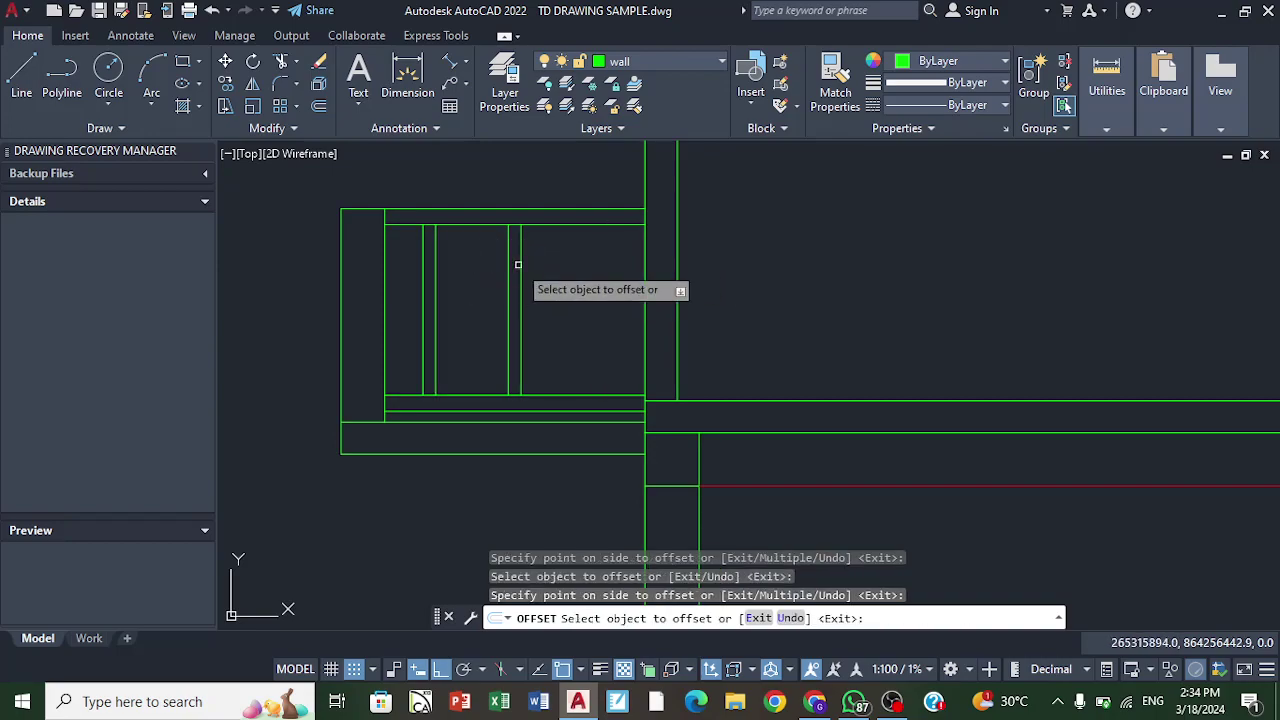
Step: Offset both edges of the middle baluster by 400 toward the building's wall
click(565, 264)
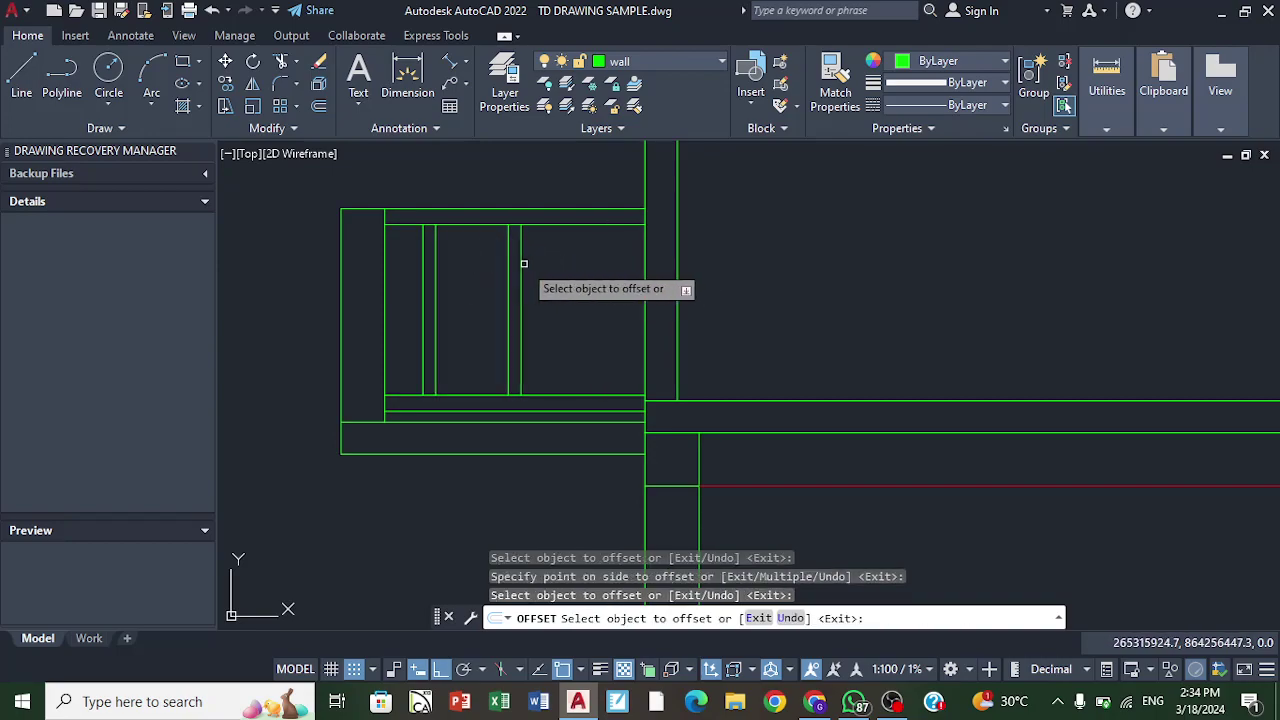
click(521, 264)
click(536, 265)
click(508, 265)
click(537, 263)
scroll(575, 265, down, 5)
scroll(530, 255, up, 5)
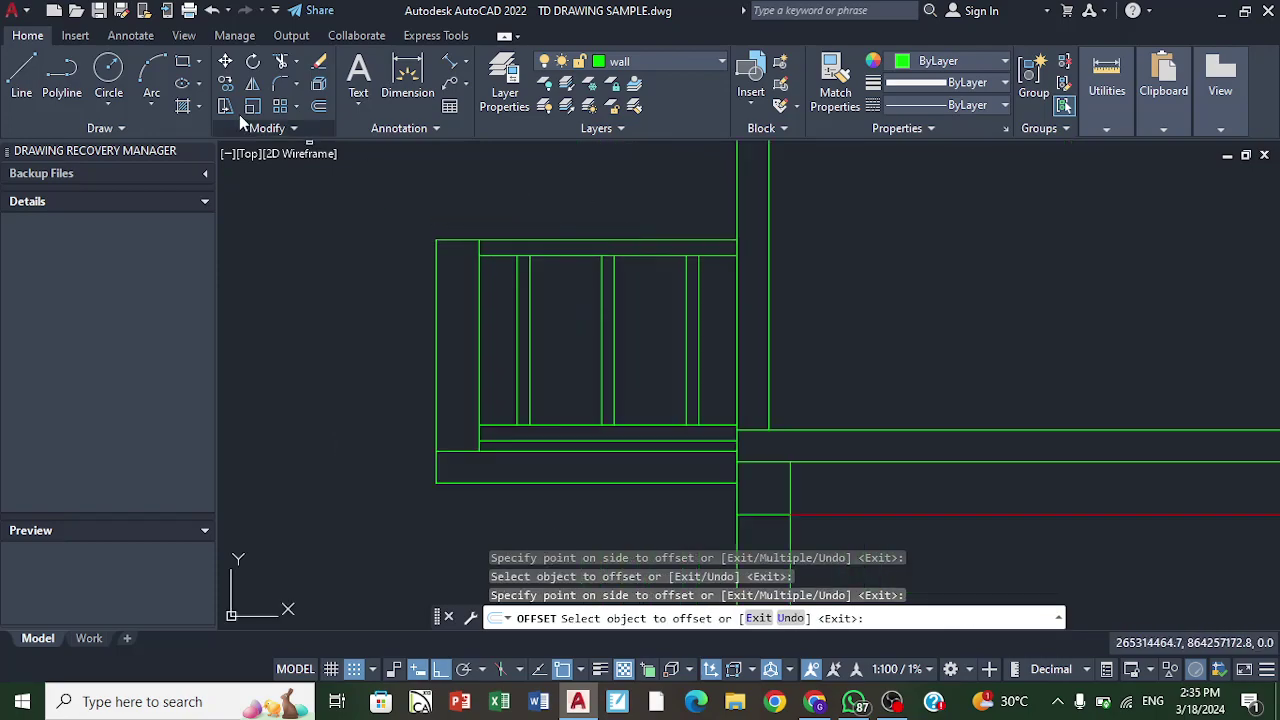
Step: Extend the lower edge of the guard's top rail across the post to its outer face
click(297, 64)
click(305, 105)
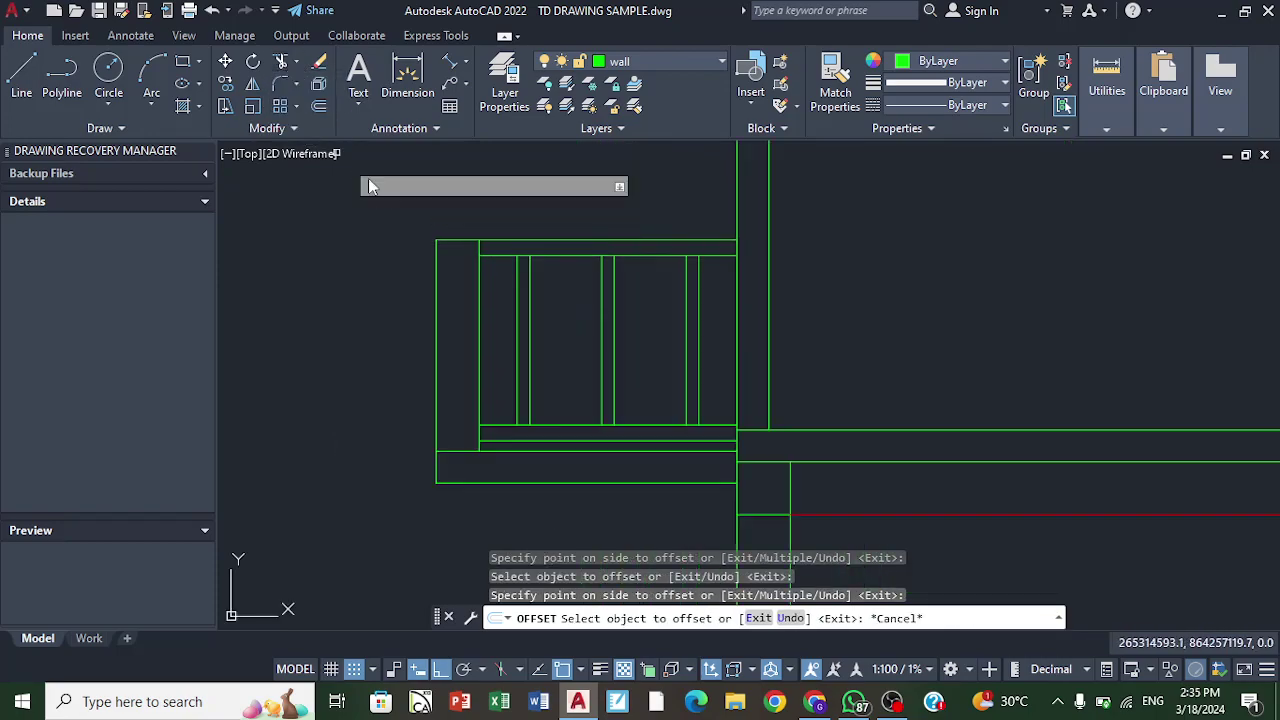
scroll(478, 257, up, 4)
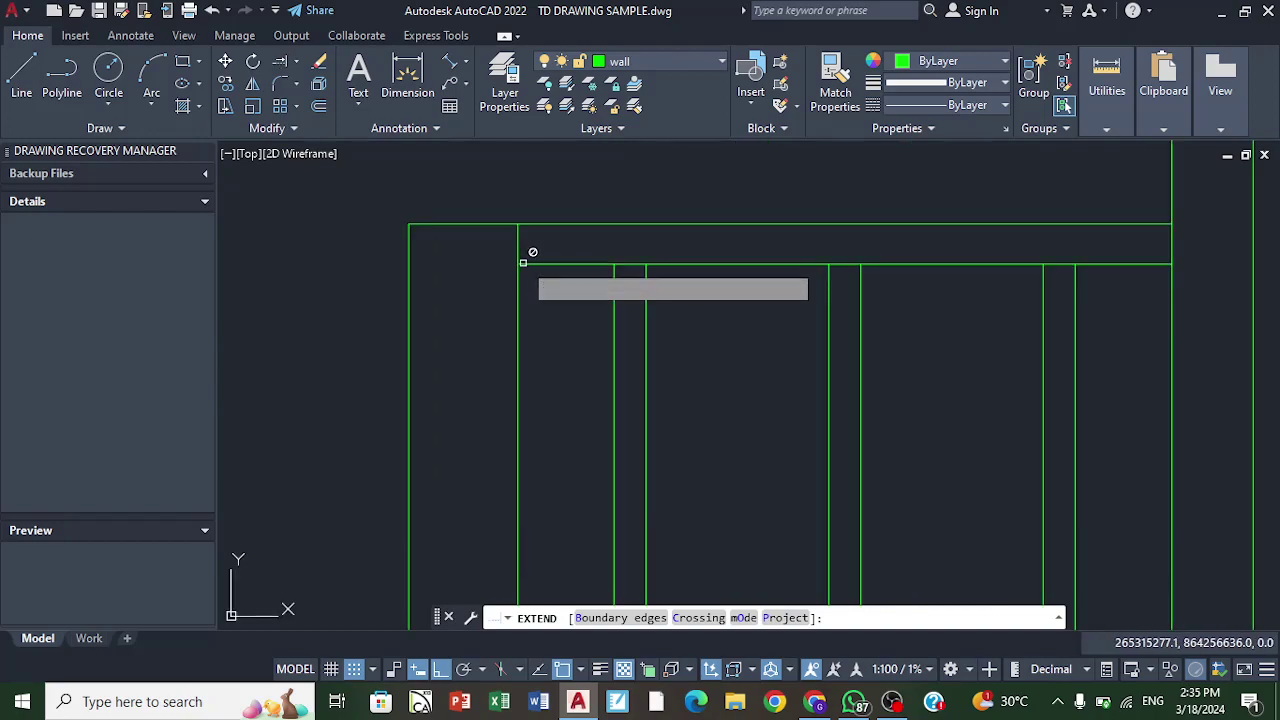
click(522, 264)
Step: Examine the external stair's landing, posts and treads beside section mark A in the plan
scroll(528, 260, down, 8)
scroll(530, 250, up, 8)
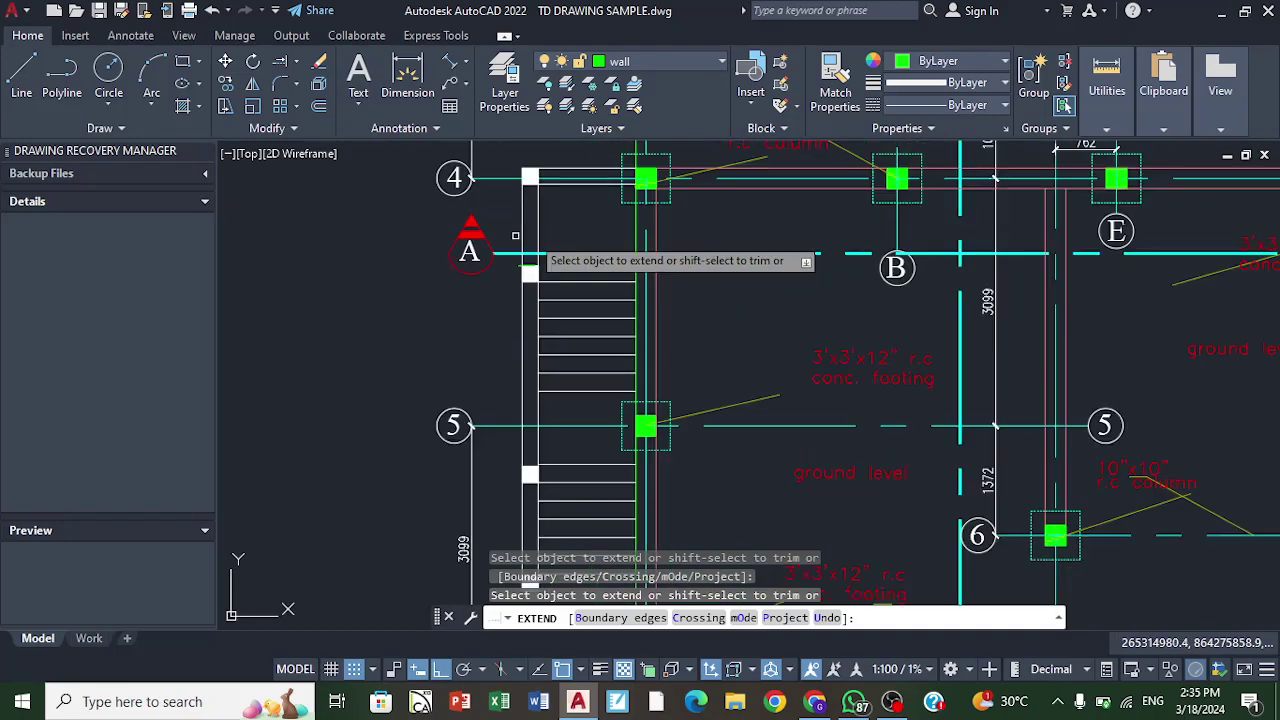
scroll(515, 236, up, 4)
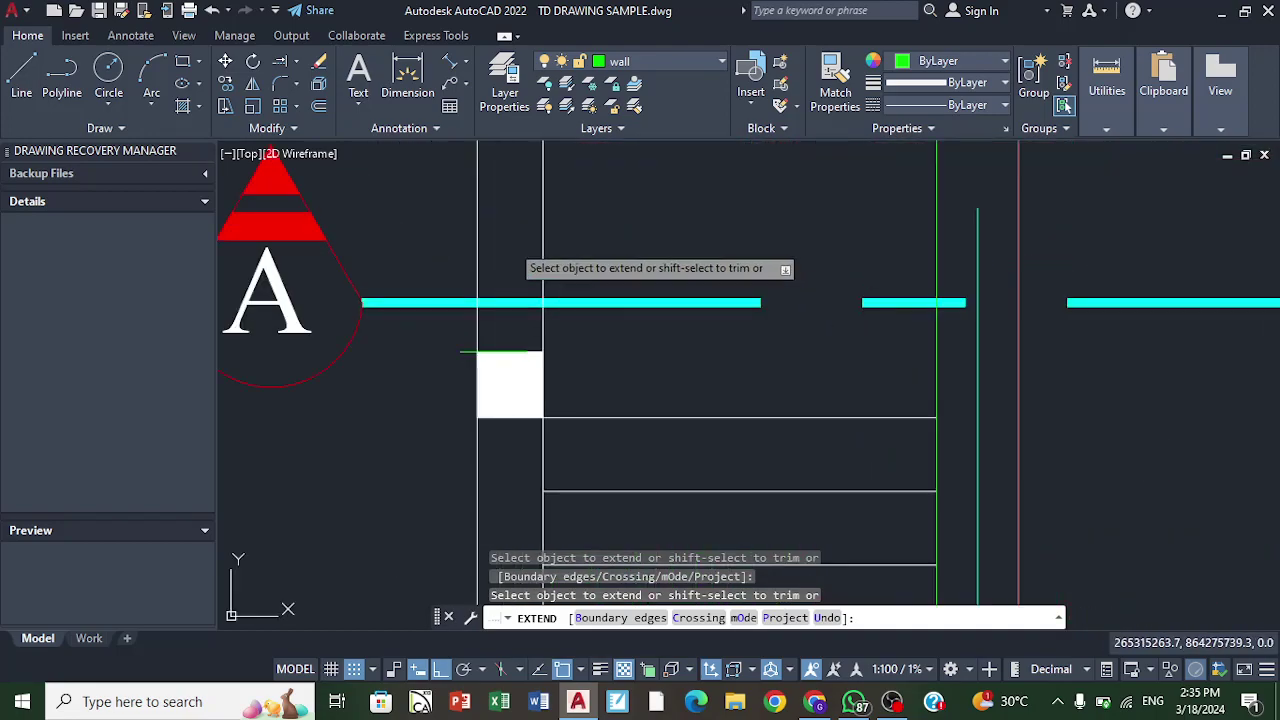
scroll(548, 291, down, 3)
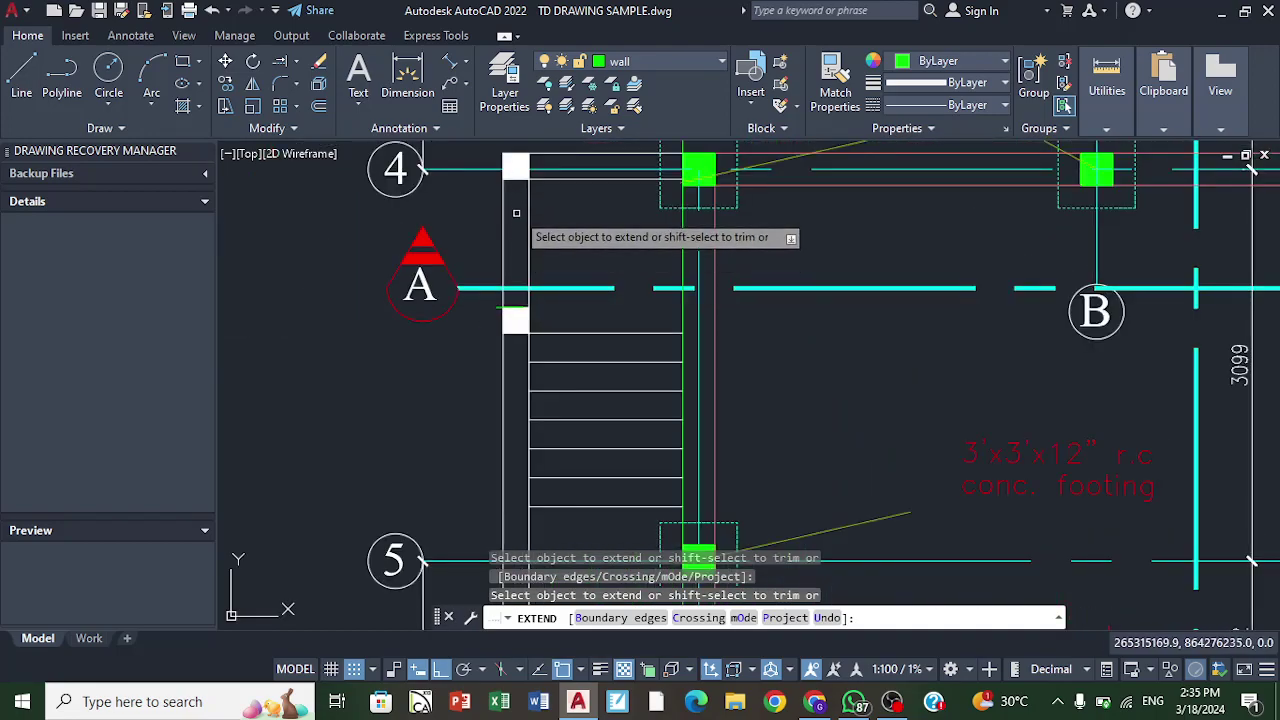
scroll(507, 290, up, 3)
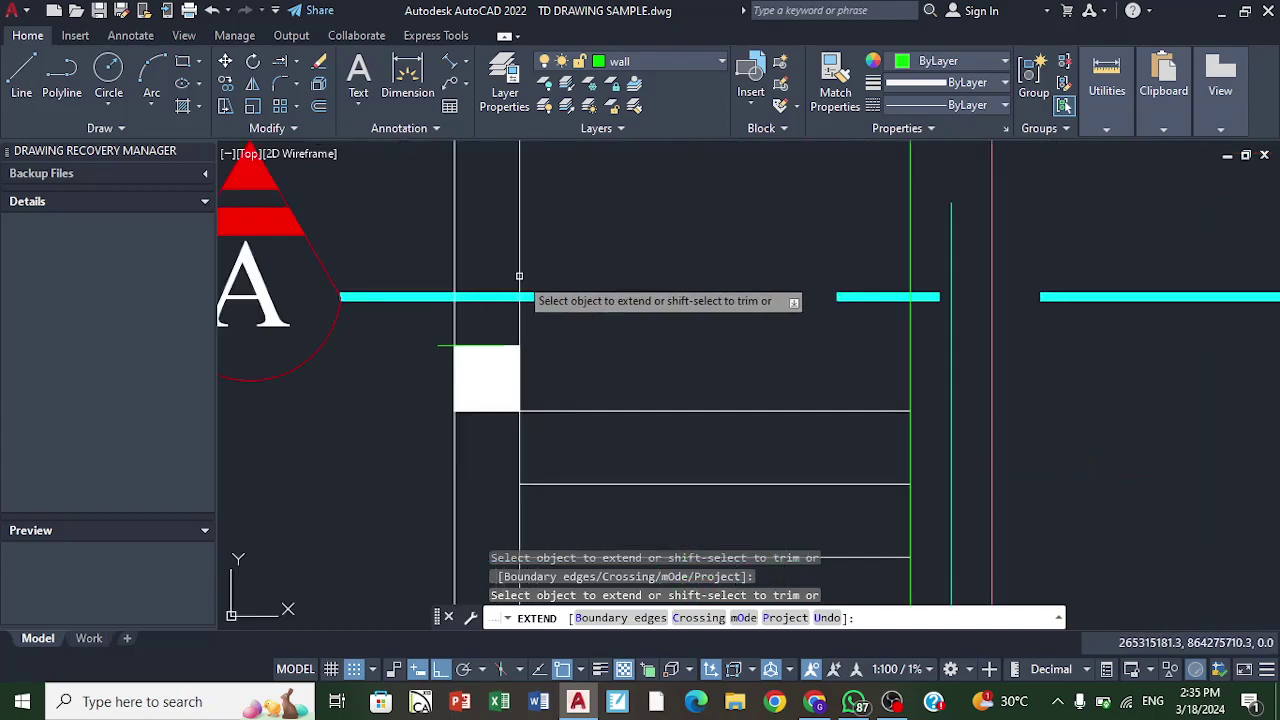
scroll(510, 290, down, 1)
scroll(490, 268, down, 3)
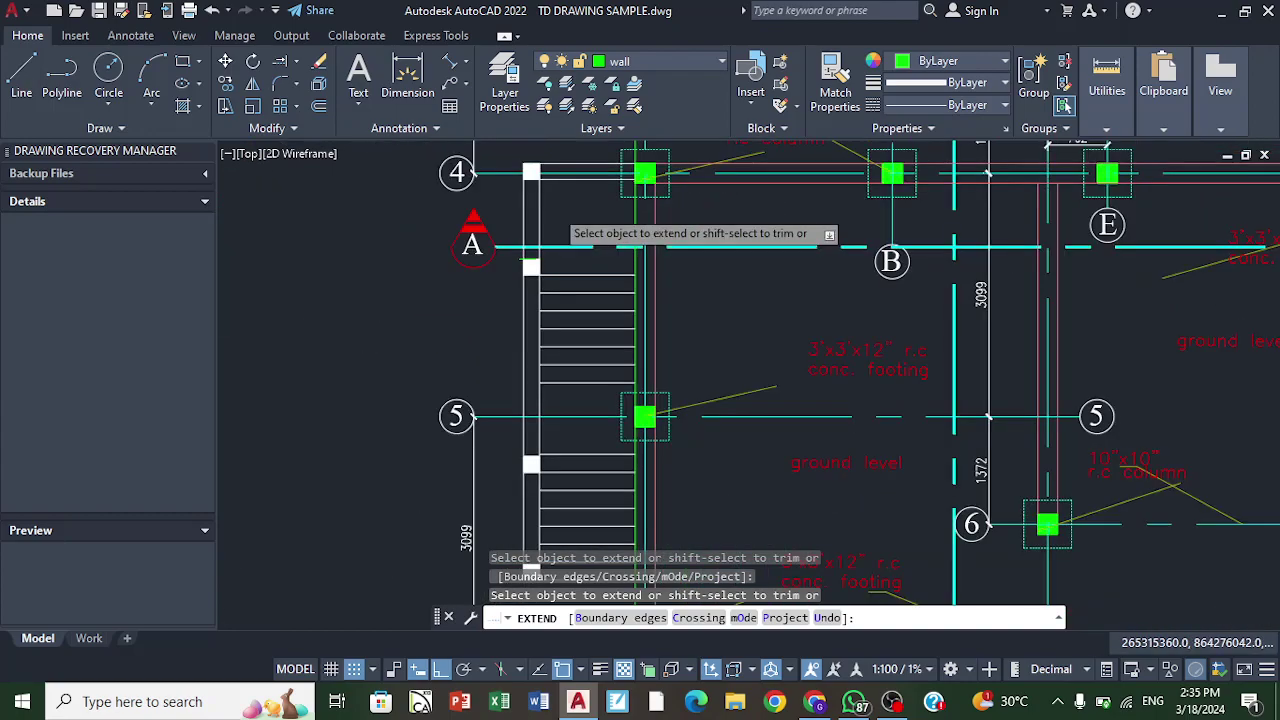
scroll(550, 200, down, 5)
scroll(500, 250, up, 3)
scroll(562, 305, up, 3)
scroll(545, 305, up, 3)
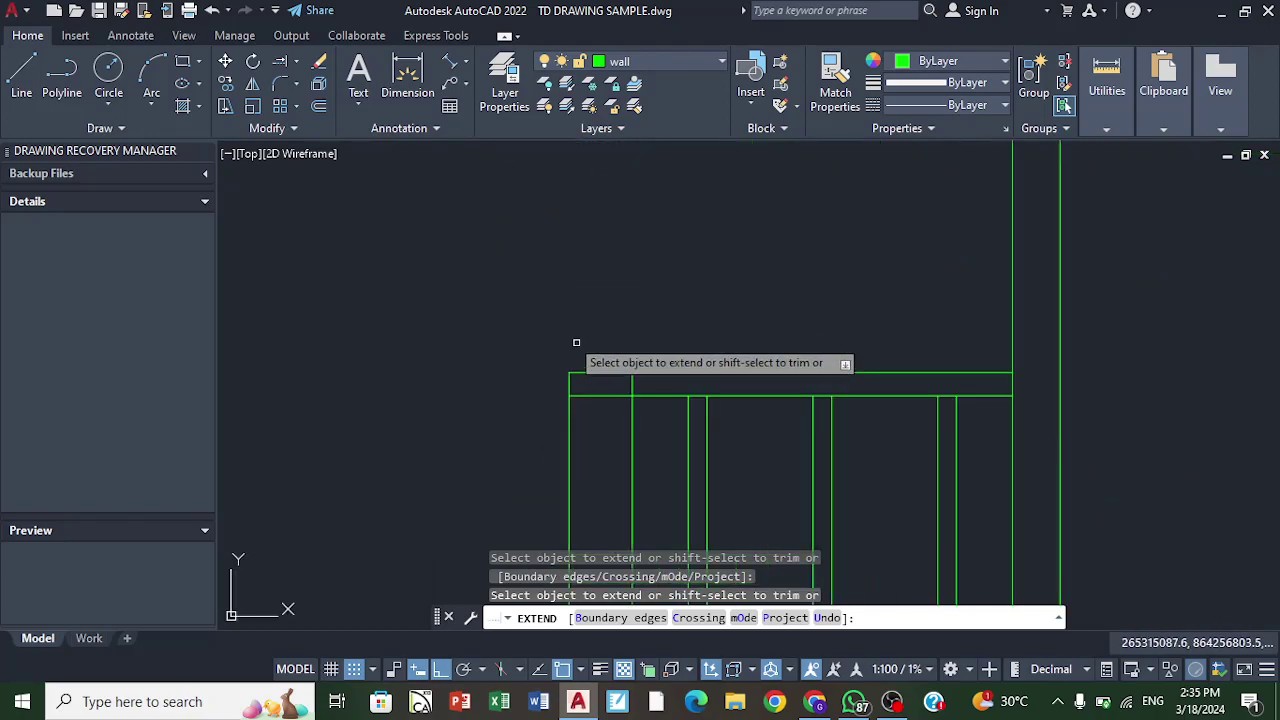
Step: Draw a horizontal line across the outer post's width along the underside of the top rail
click(20, 85)
scroll(500, 337, up, 4)
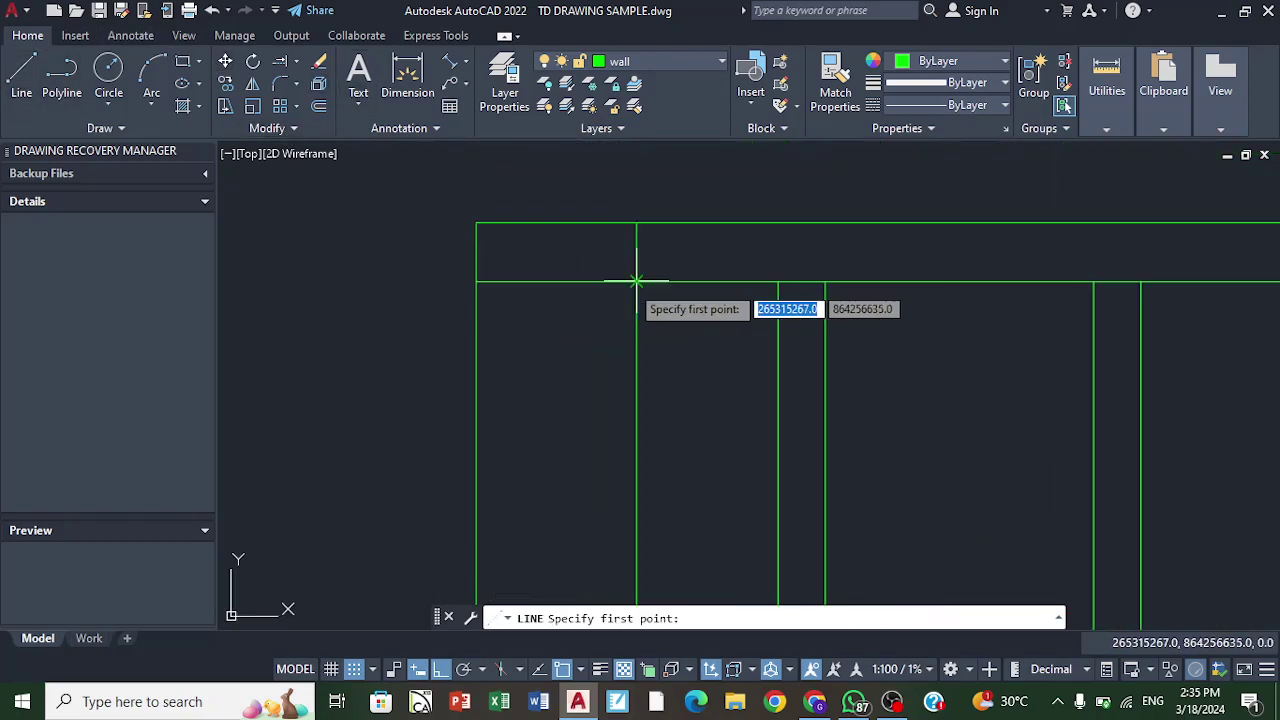
click(636, 282)
click(476, 282)
right_click(476, 263)
click(541, 292)
scroll(329, 185, down, 2)
Step: Draw a short line across the top of the baluster nearest the outer post, joining its two edges
click(226, 62)
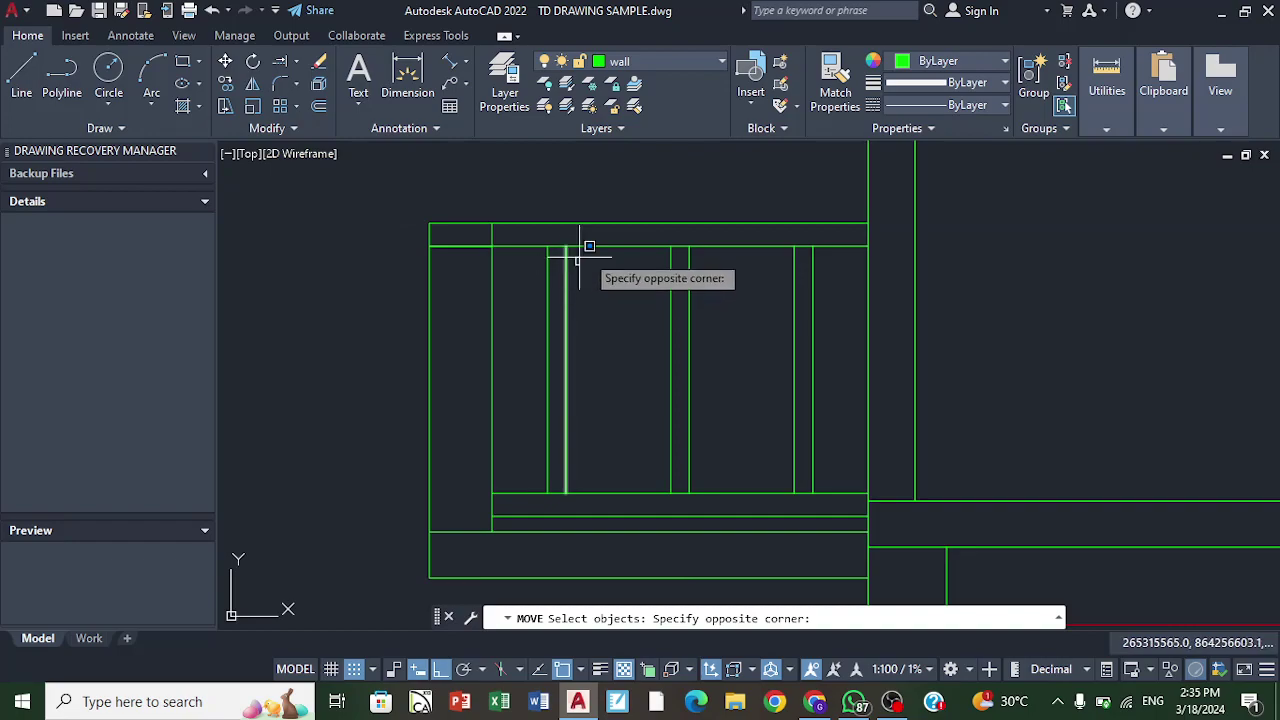
click(580, 254)
click(21, 75)
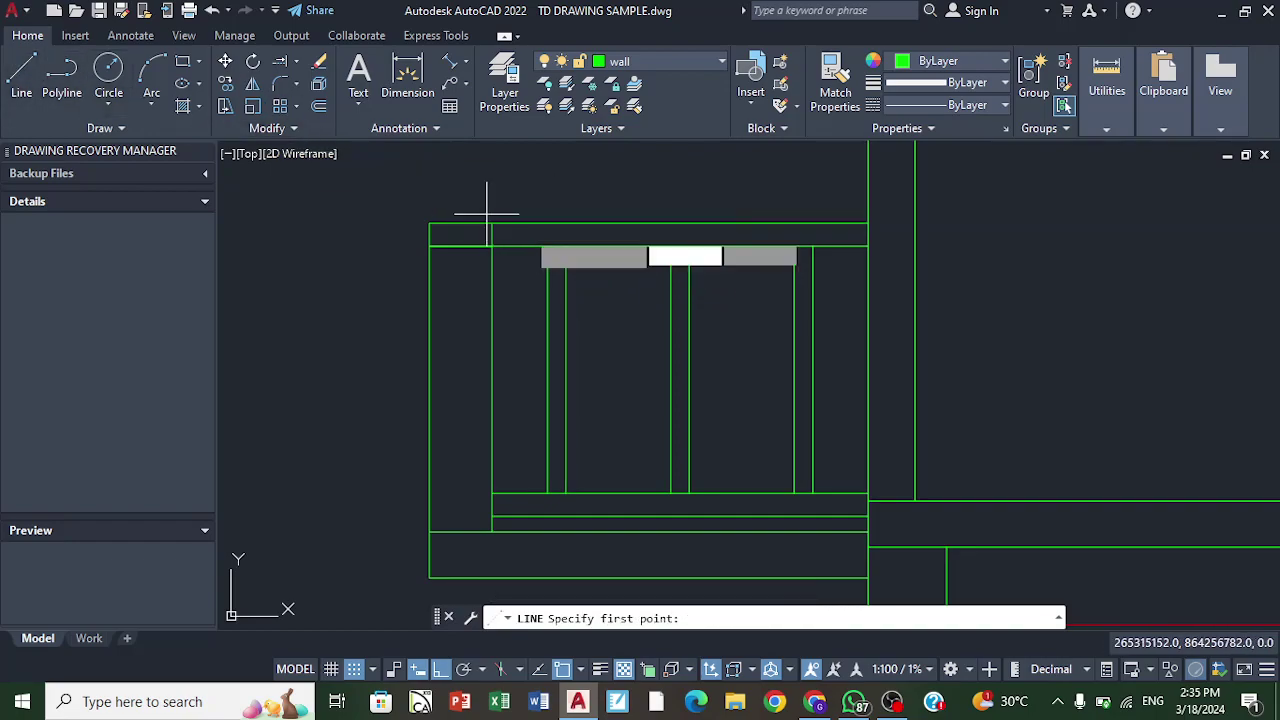
scroll(487, 213, up, 3)
click(556, 264)
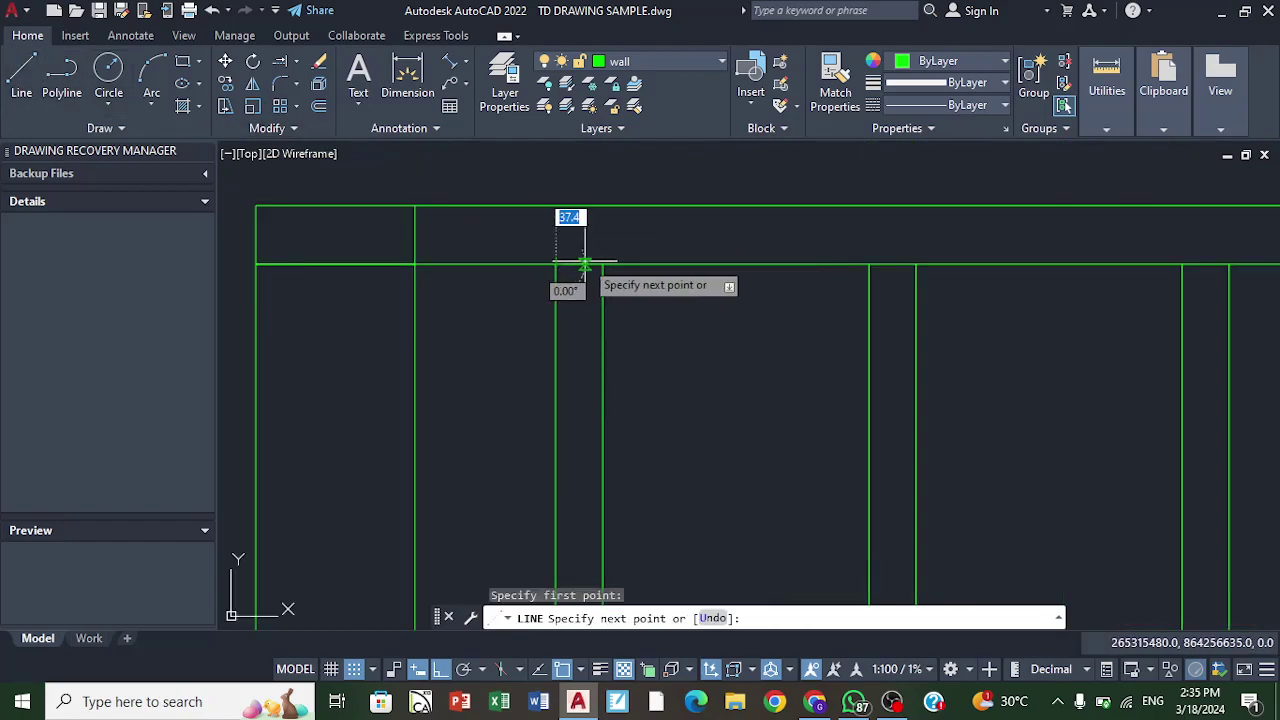
click(602, 264)
right_click(602, 264)
click(620, 272)
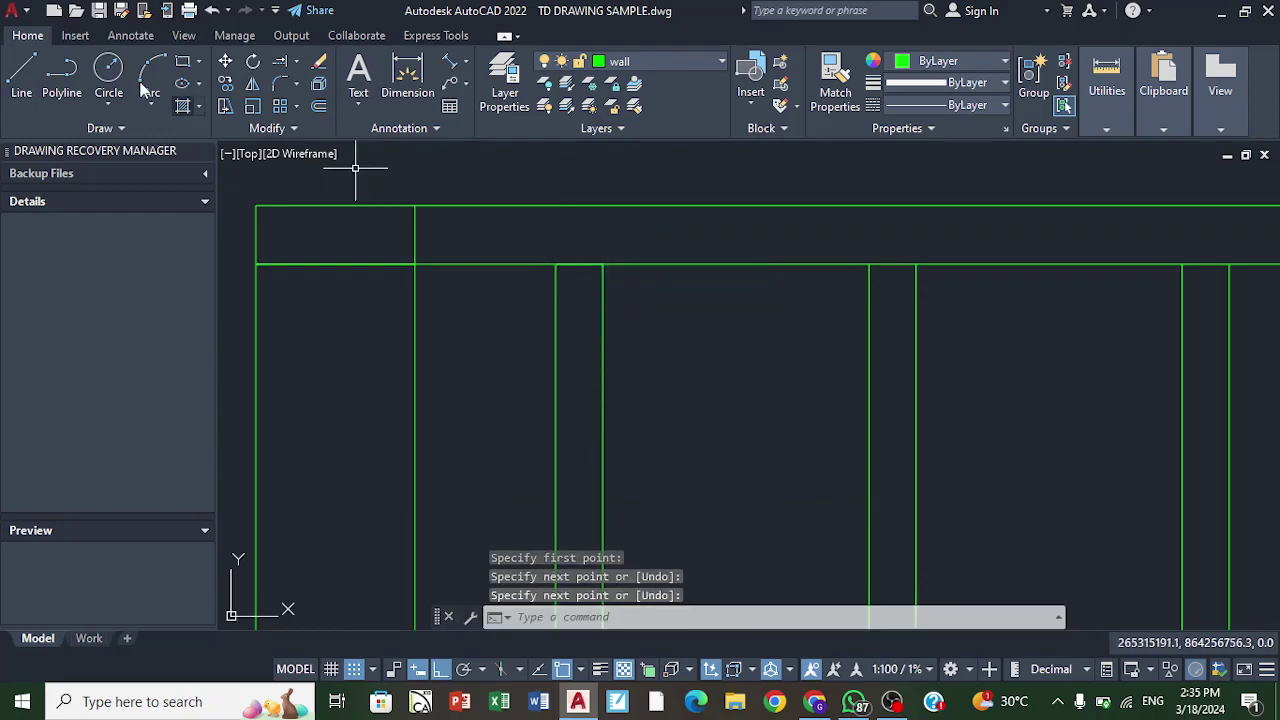
Step: Copy the baluster nearest the post, including its top line, from its top midpoint to the midpoint of the line across the outer post
text(co)
key(Return)
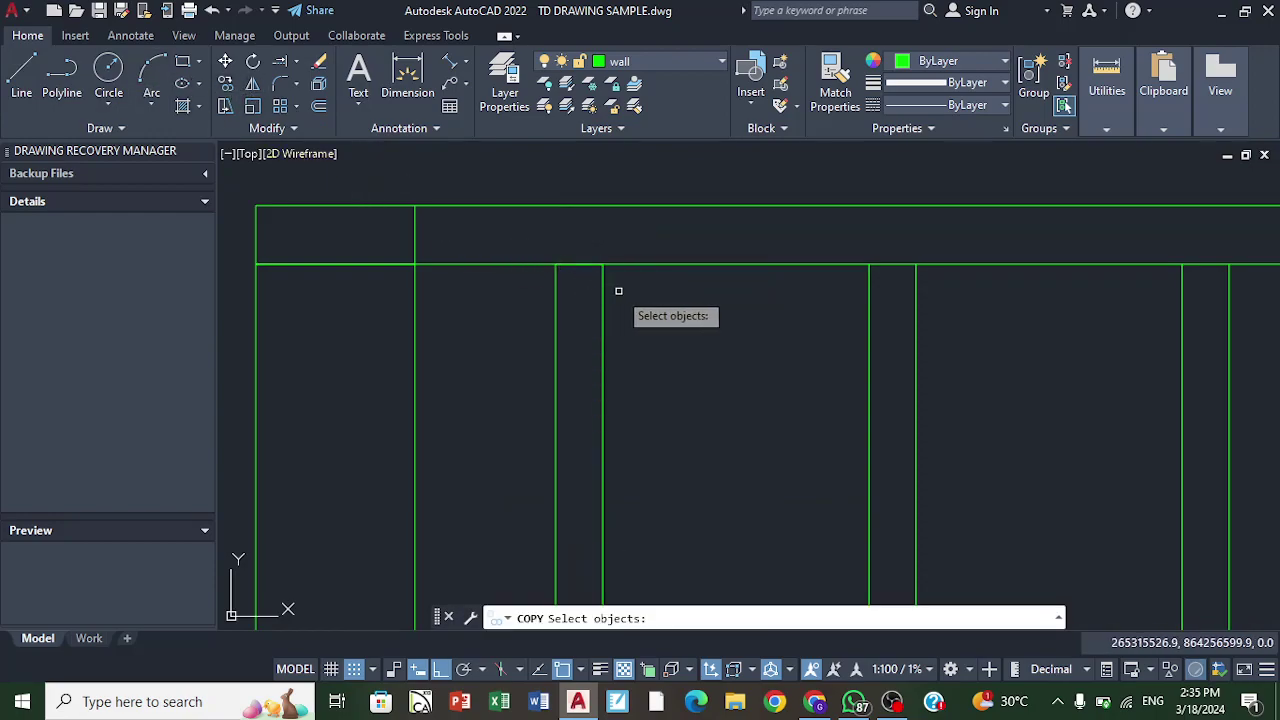
click(606, 288)
click(526, 347)
scroll(565, 268, up, 2)
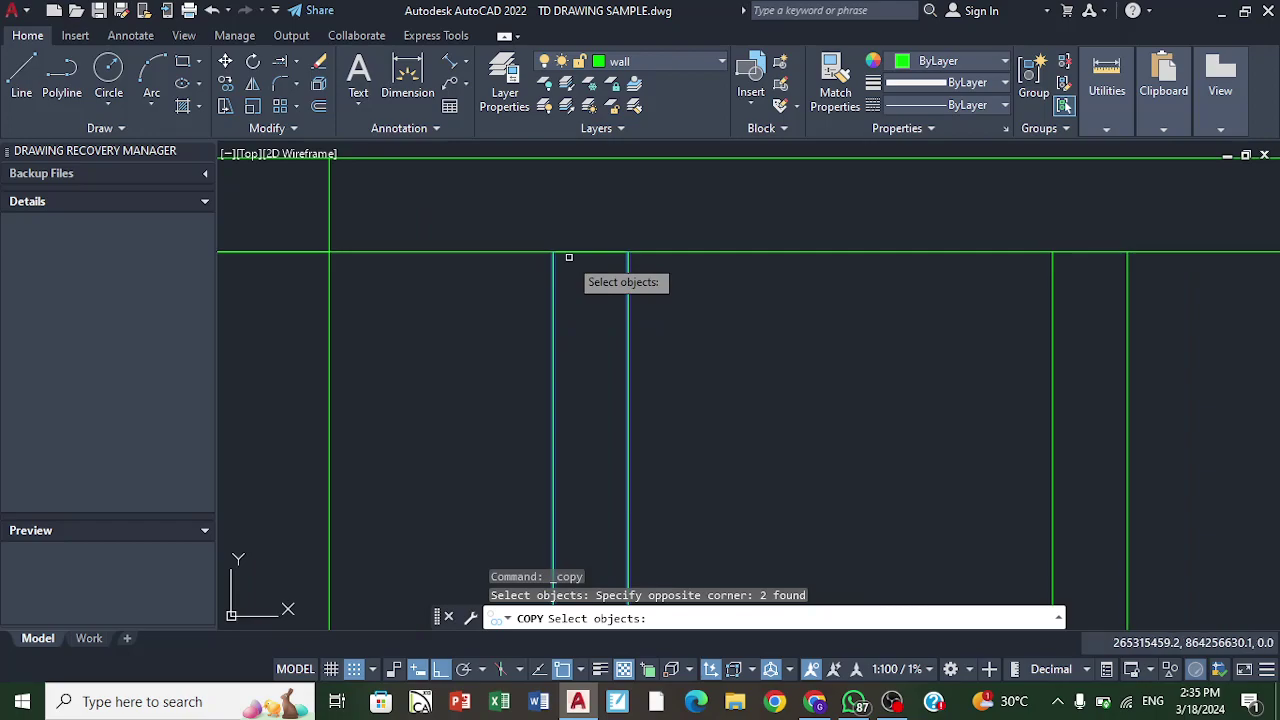
click(573, 251)
key(Return)
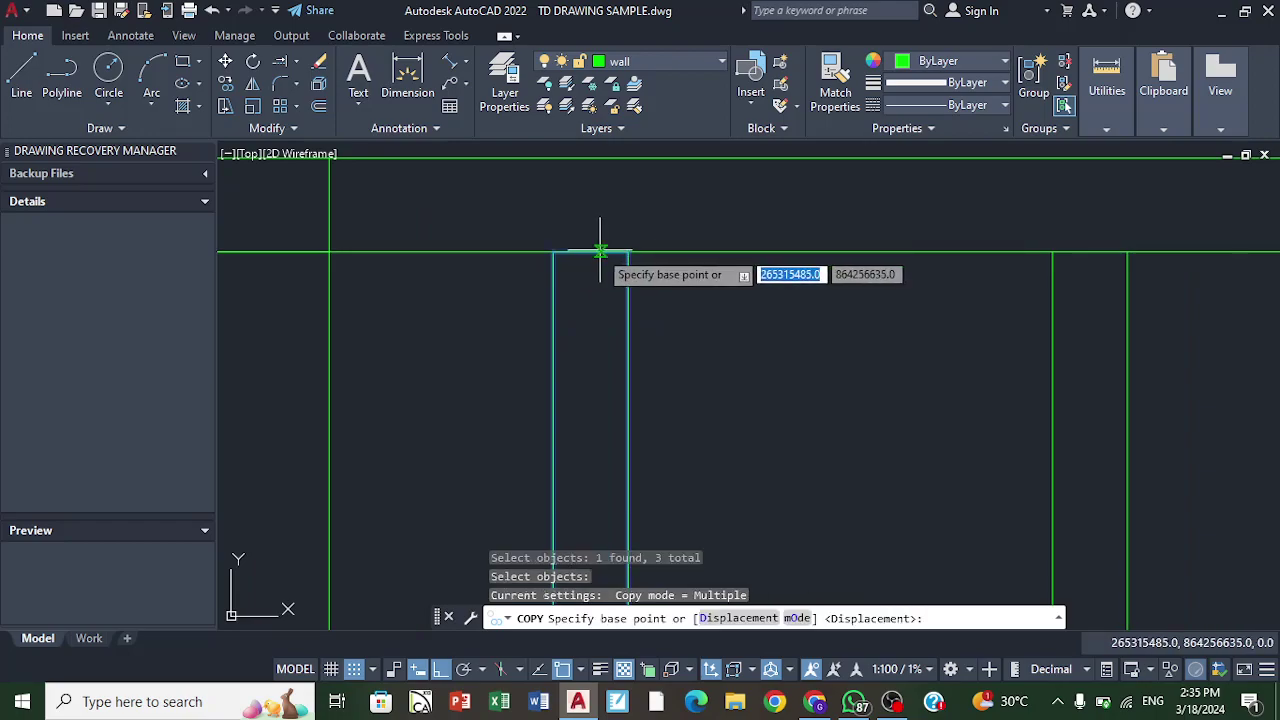
click(591, 250)
scroll(565, 250, down, 3)
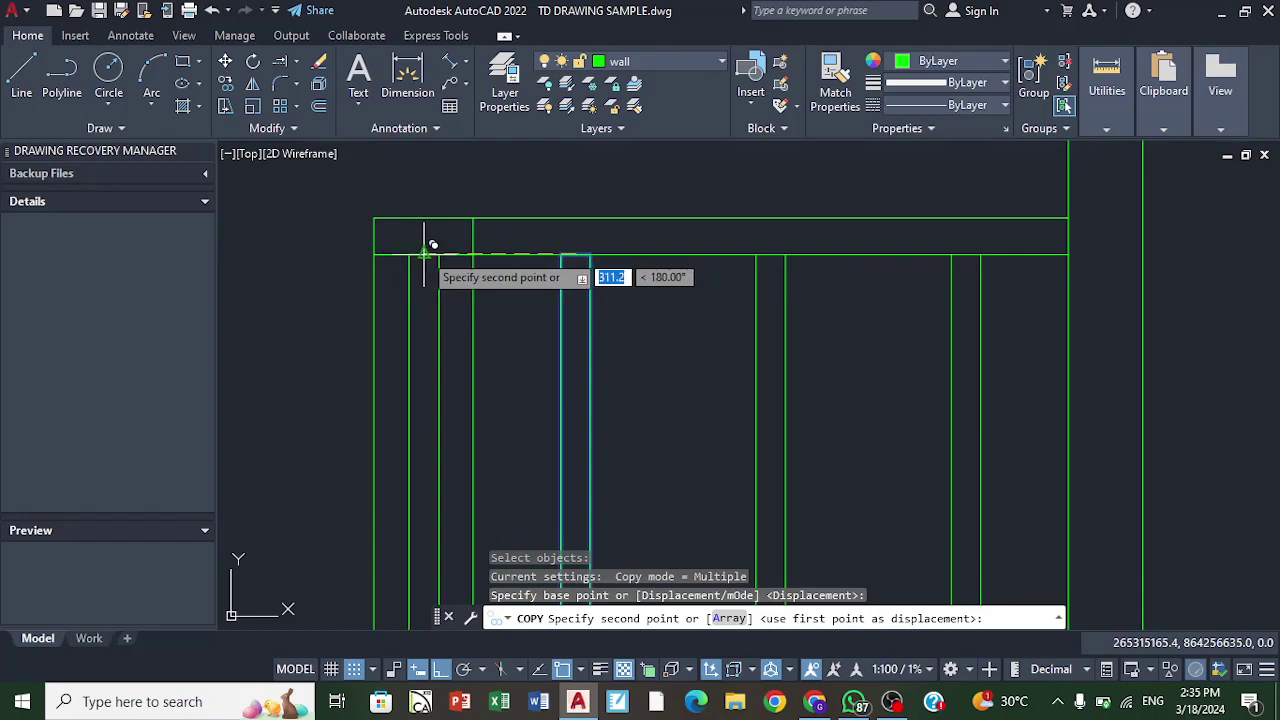
click(429, 246)
right_click(429, 246)
click(474, 267)
scroll(503, 257, down, 3)
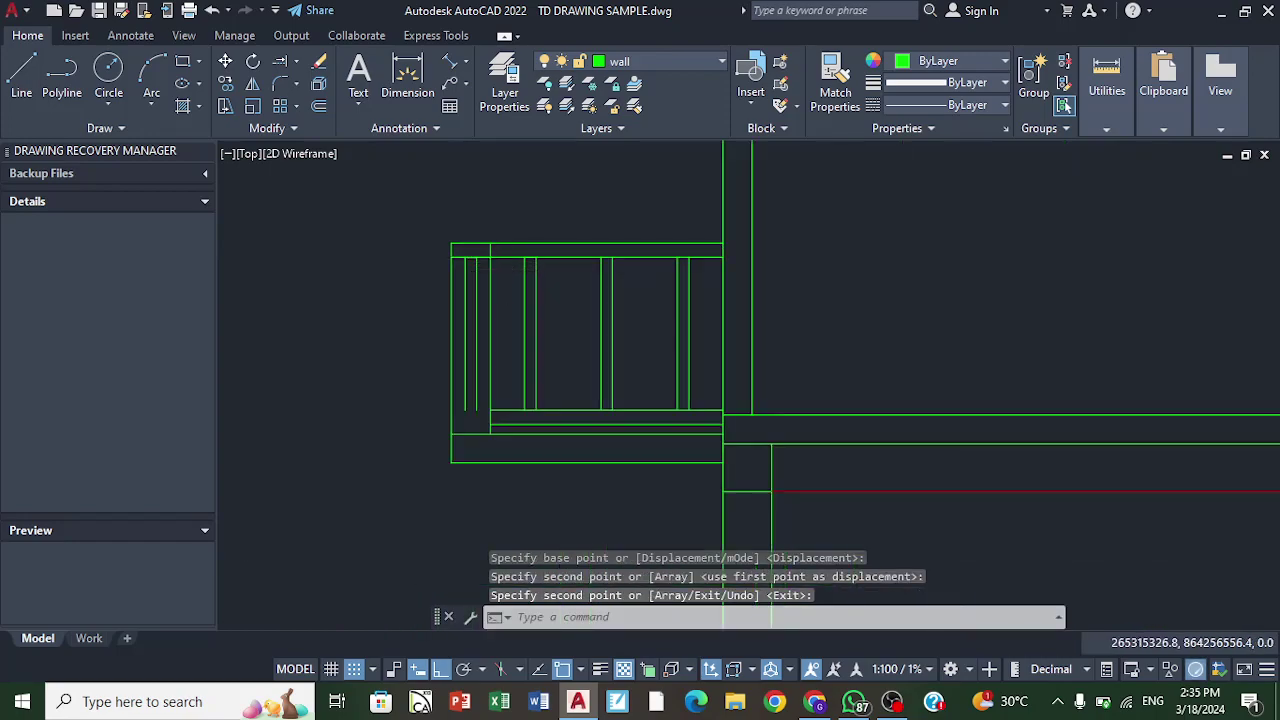
Step: Extend both edges of the guard's bottom rail across the post to its outer face
scroll(503, 269, down, 2)
click(297, 64)
click(318, 126)
scroll(505, 358, up, 2)
click(510, 358)
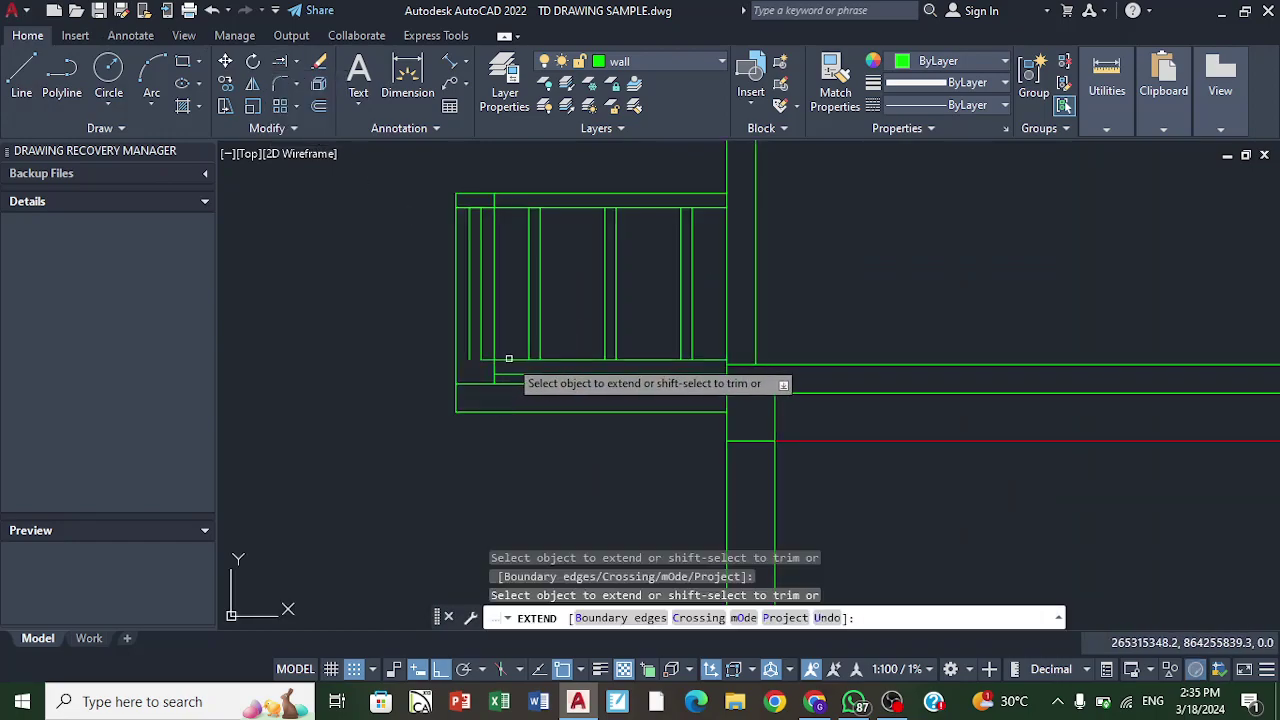
click(503, 358)
key(Return)
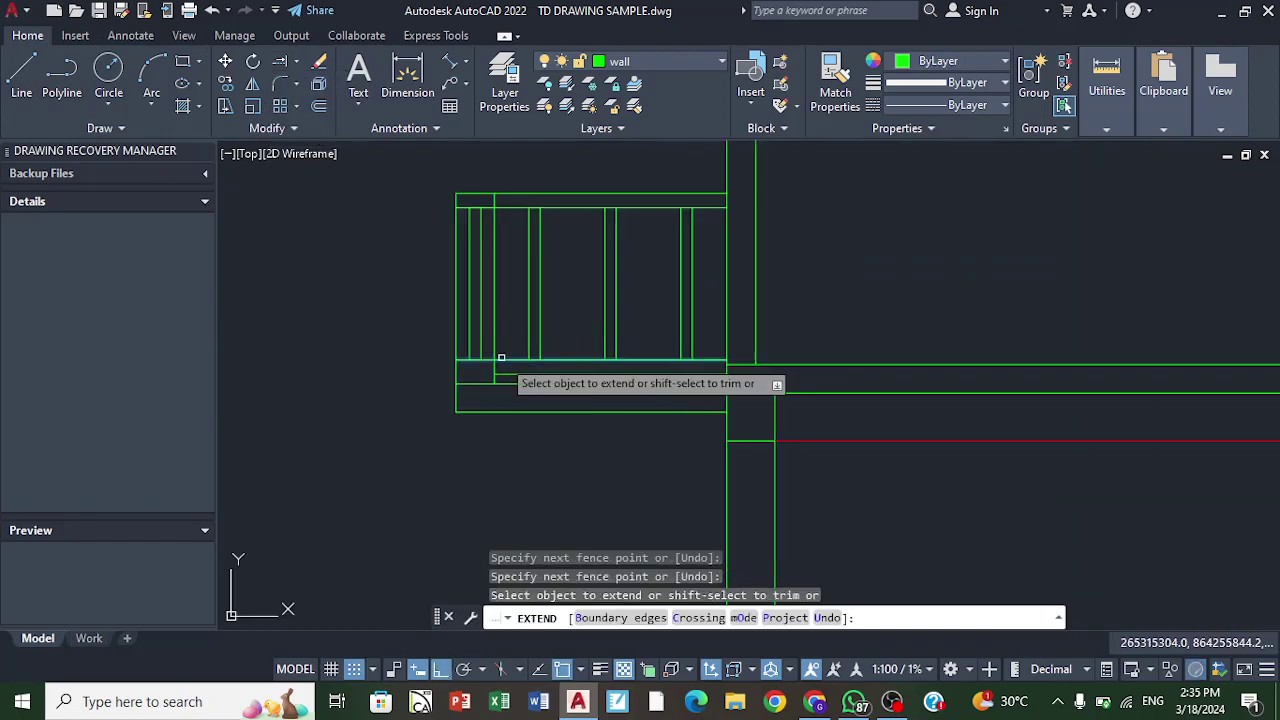
scroll(512, 330, down, 2)
right_click(520, 182)
click(545, 190)
Step: Examine the finished landing guard and the whole building section down to the ground line and footings
scroll(608, 330, down, 3)
scroll(608, 330, up, 3)
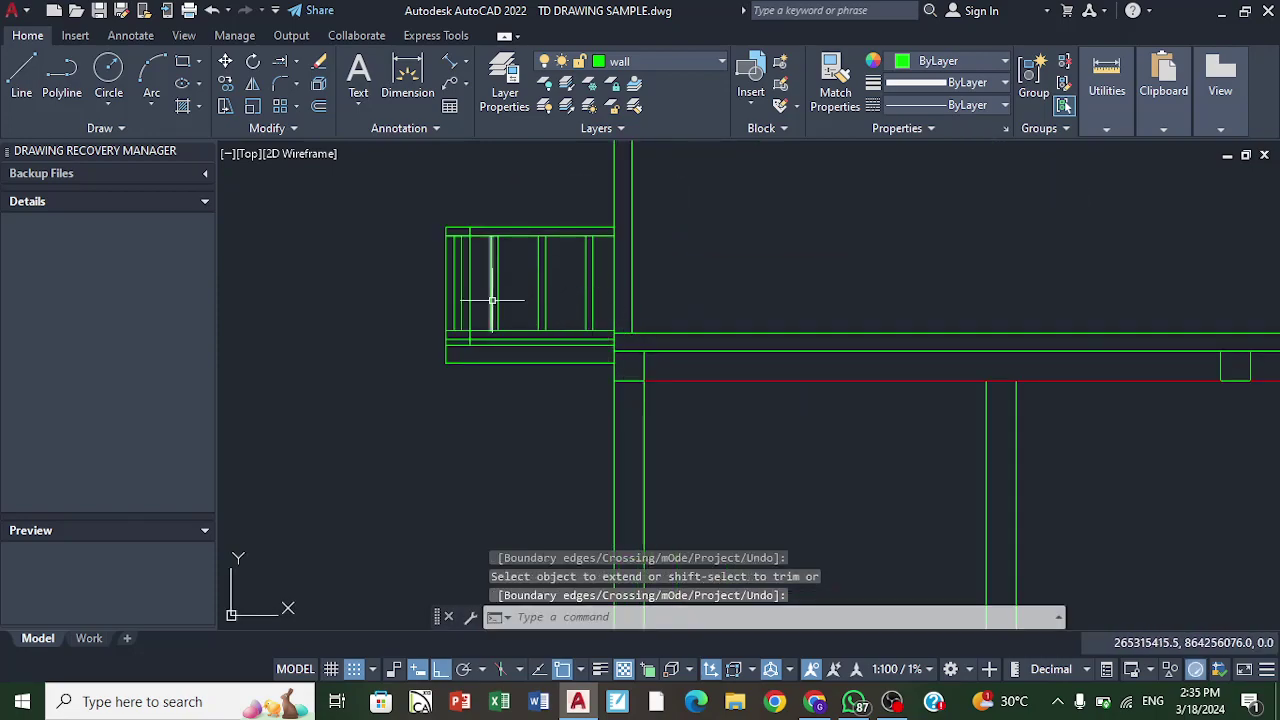
scroll(543, 260, up, 2)
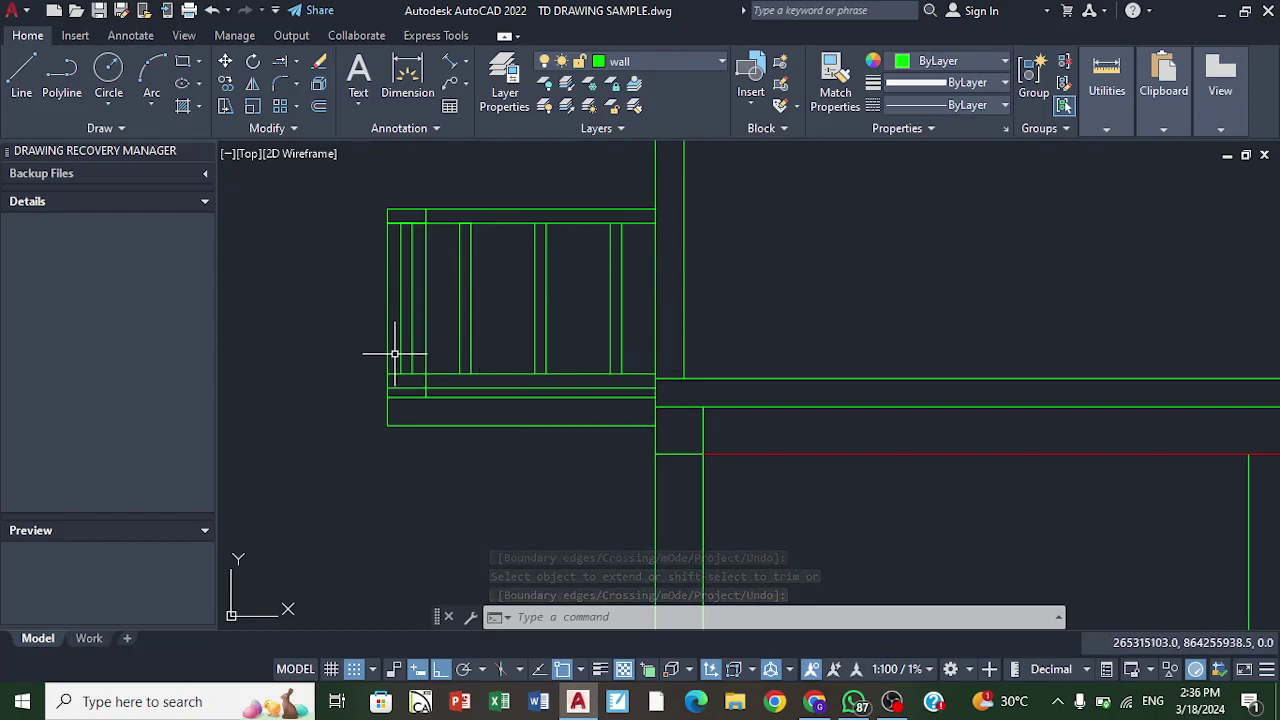
scroll(437, 394, down, 2)
scroll(530, 322, up, 2)
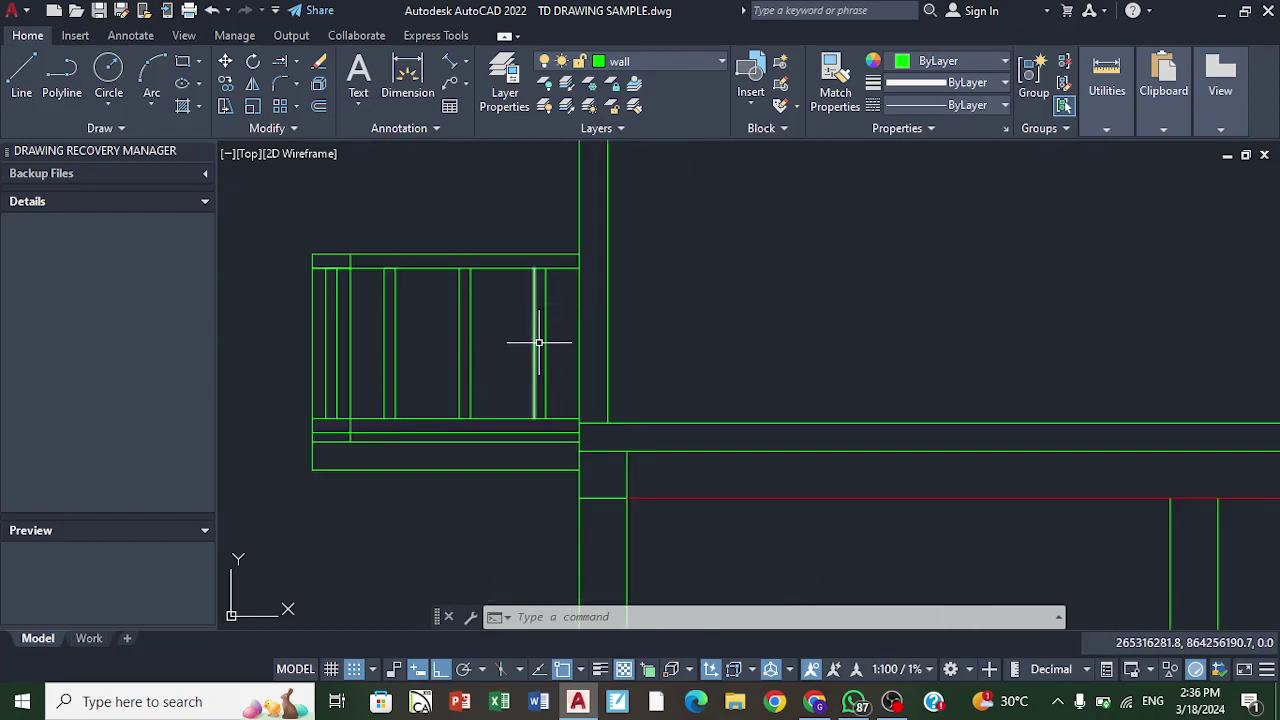
scroll(538, 342, down, 8)
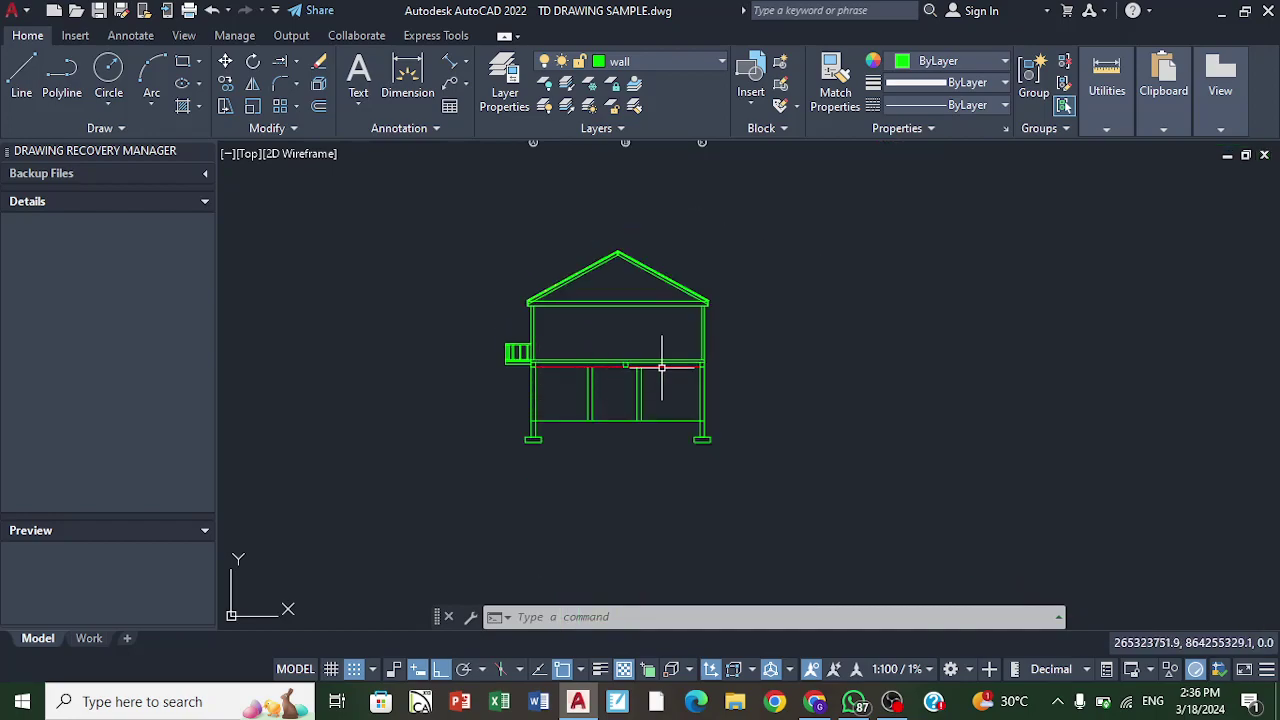
scroll(700, 400, down, 3)
scroll(646, 222, up, 5)
scroll(646, 222, down, 4)
scroll(748, 503, up, 5)
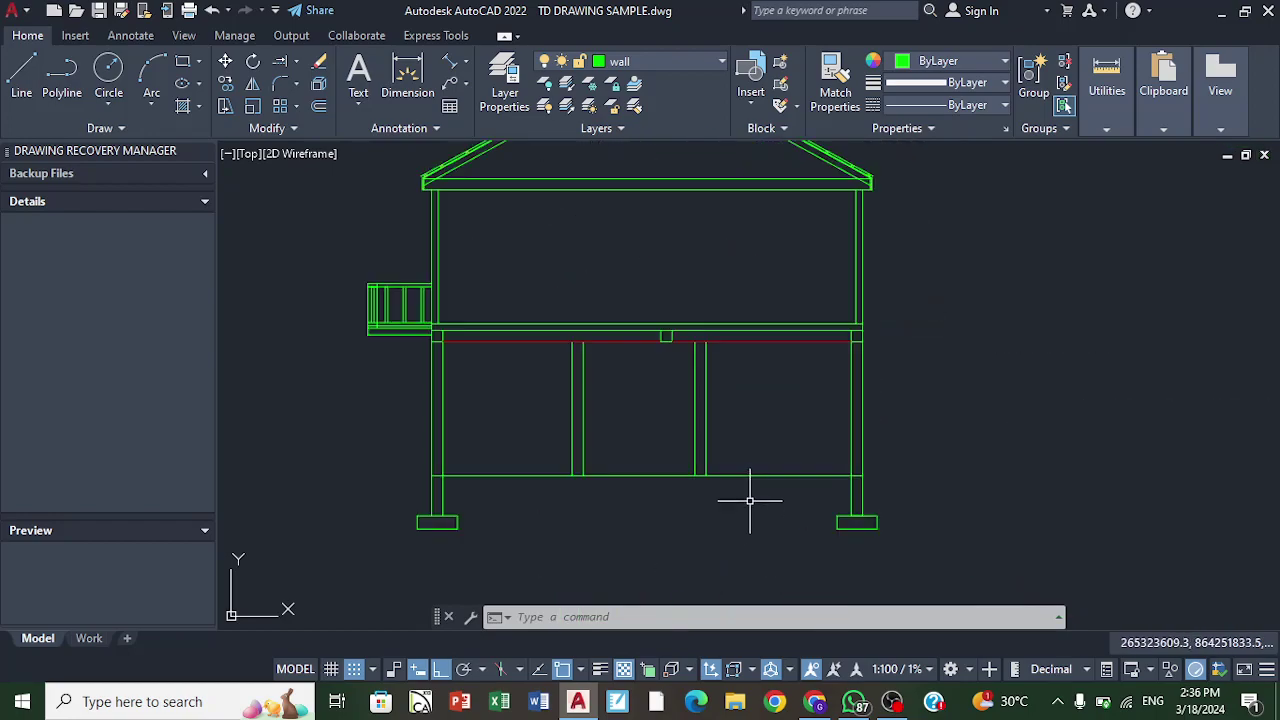
scroll(433, 245, up, 4)
scroll(491, 251, down, 2)
scroll(518, 340, up, 1)
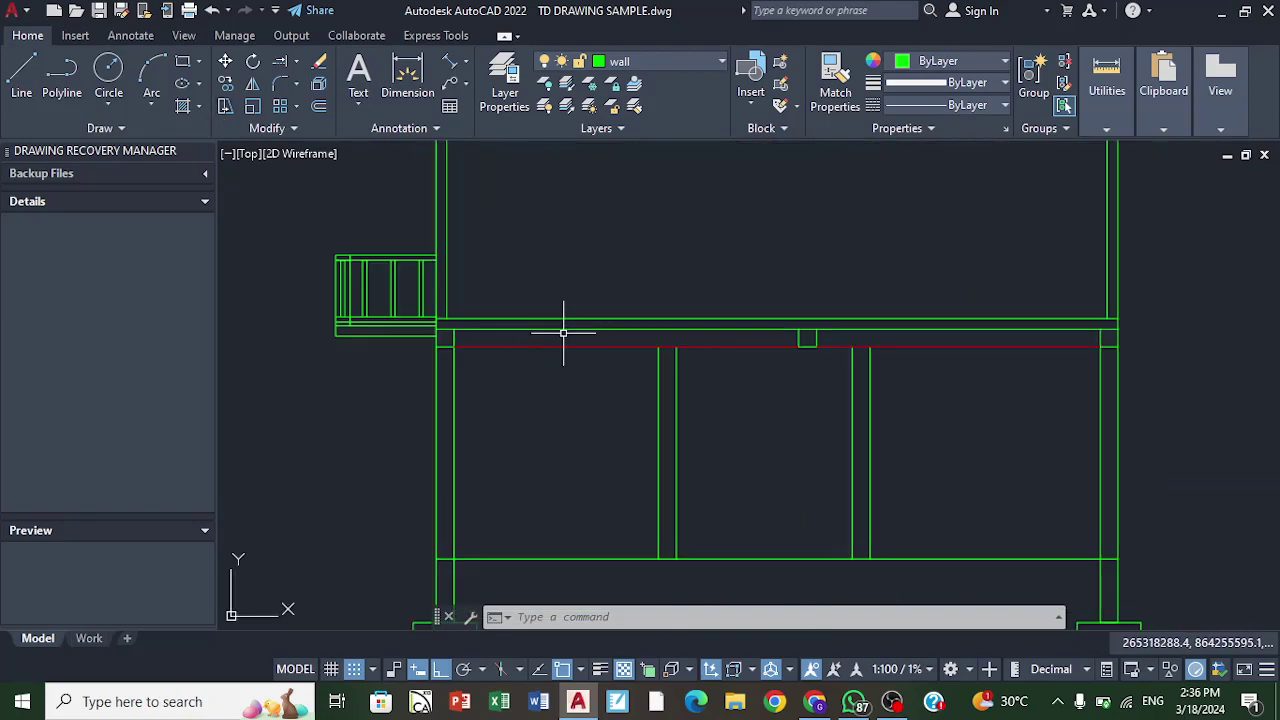
scroll(503, 314, down, 1)
scroll(709, 320, down, 1)
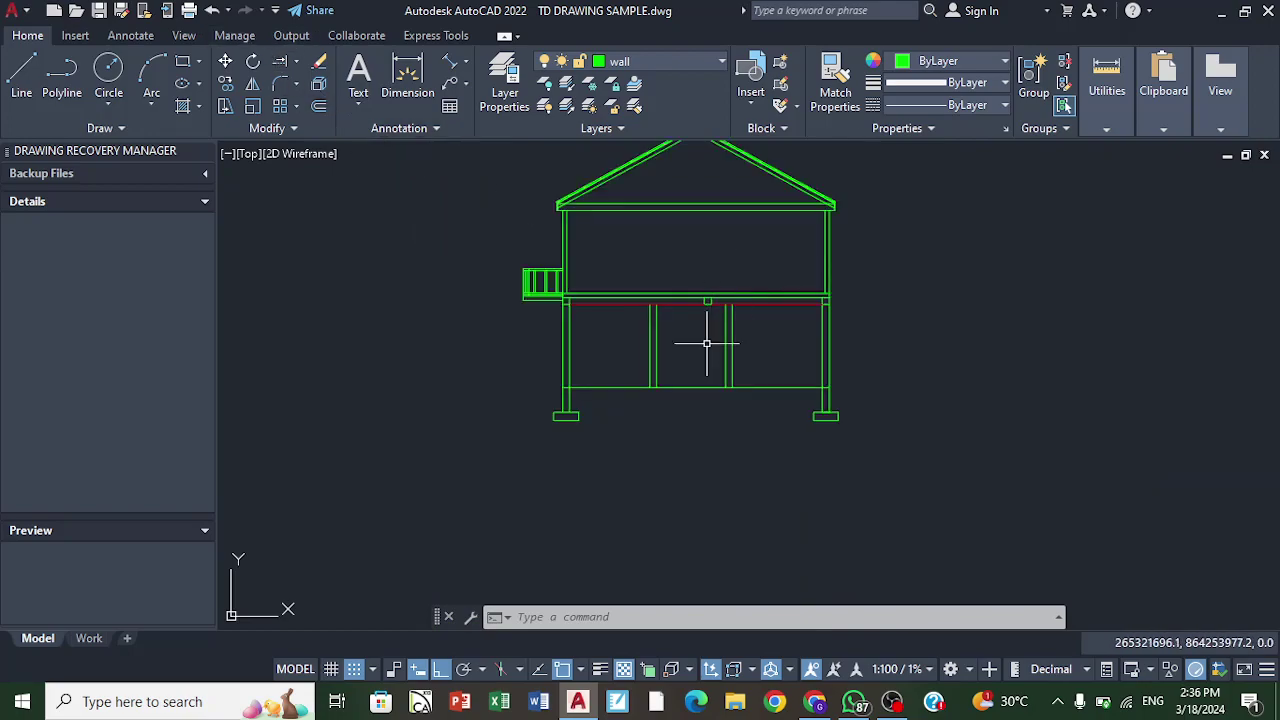
scroll(740, 405, up, 1)
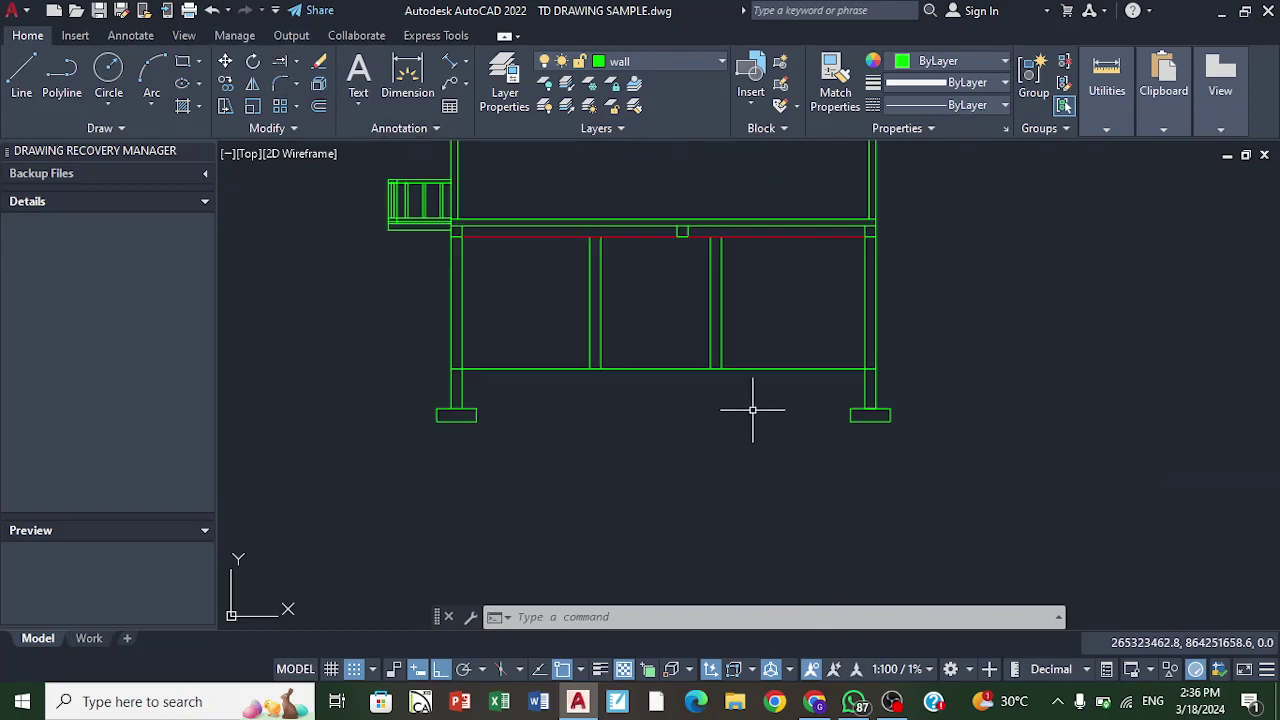
Step: Stretch both ends of the ground line outward well beyond the building's outer columns
click(814, 369)
scroll(814, 369, down, 1)
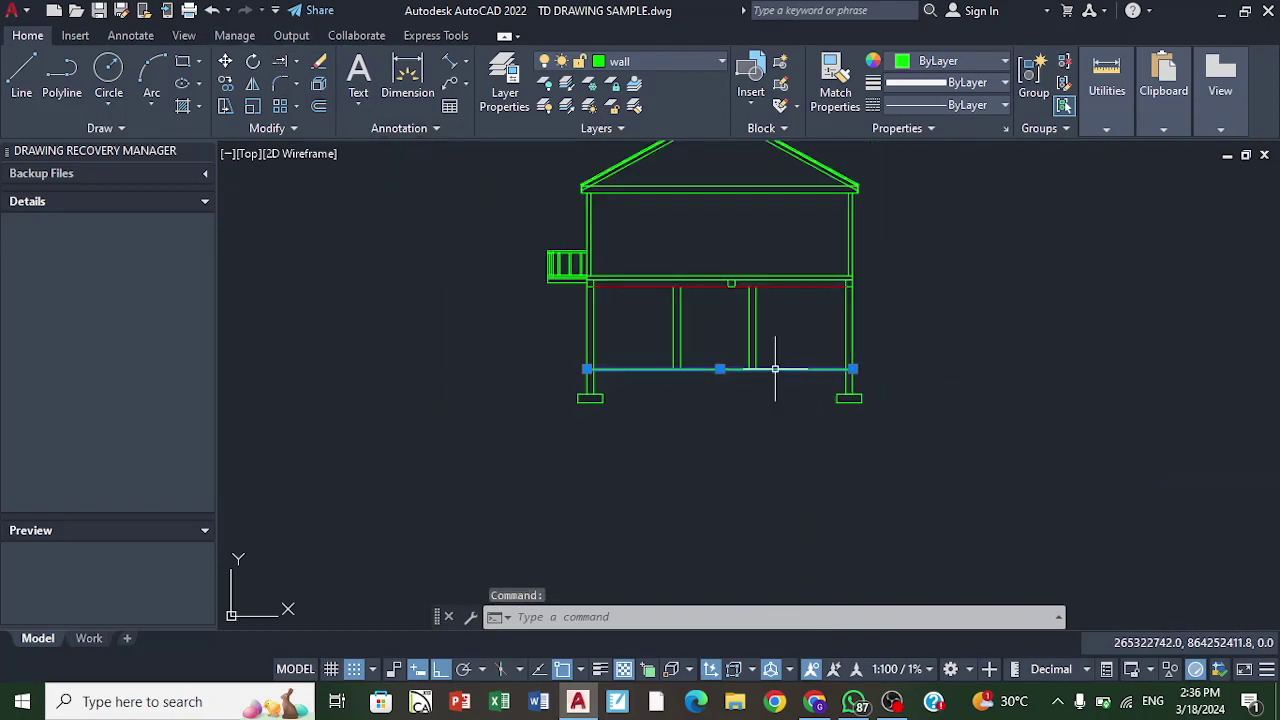
click(587, 369)
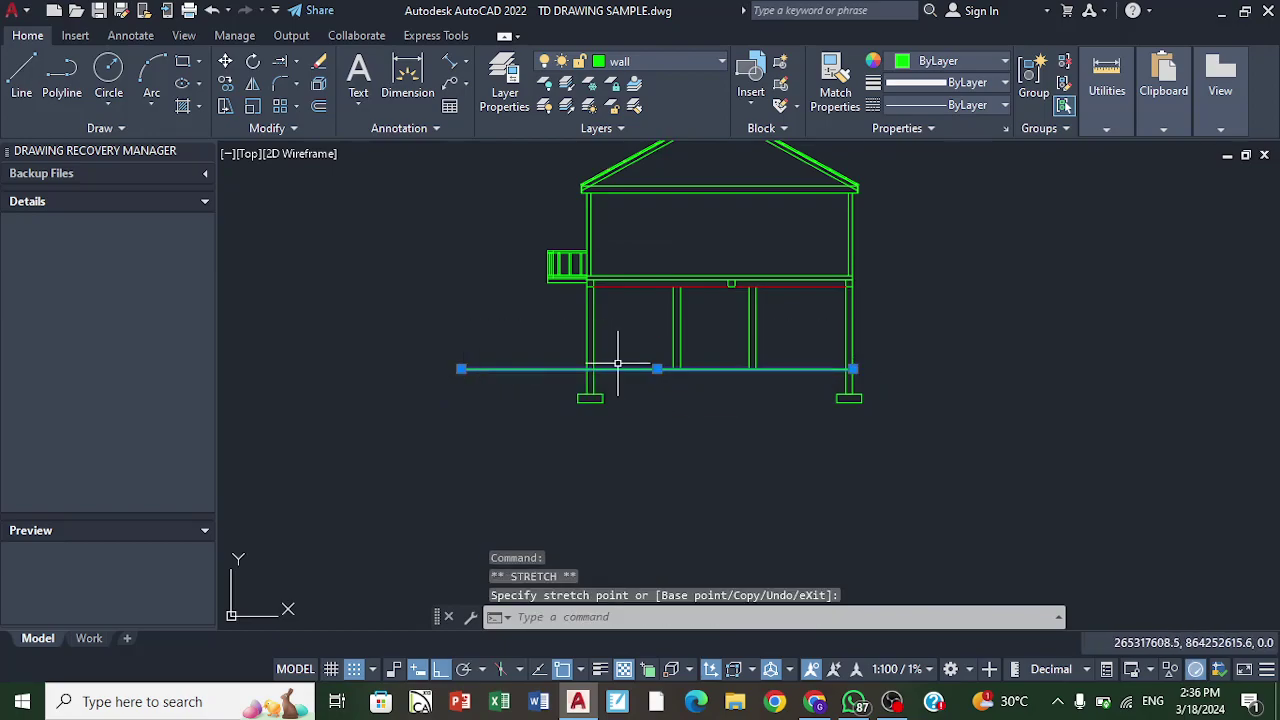
click(852, 369)
click(1000, 357)
key(Escape)
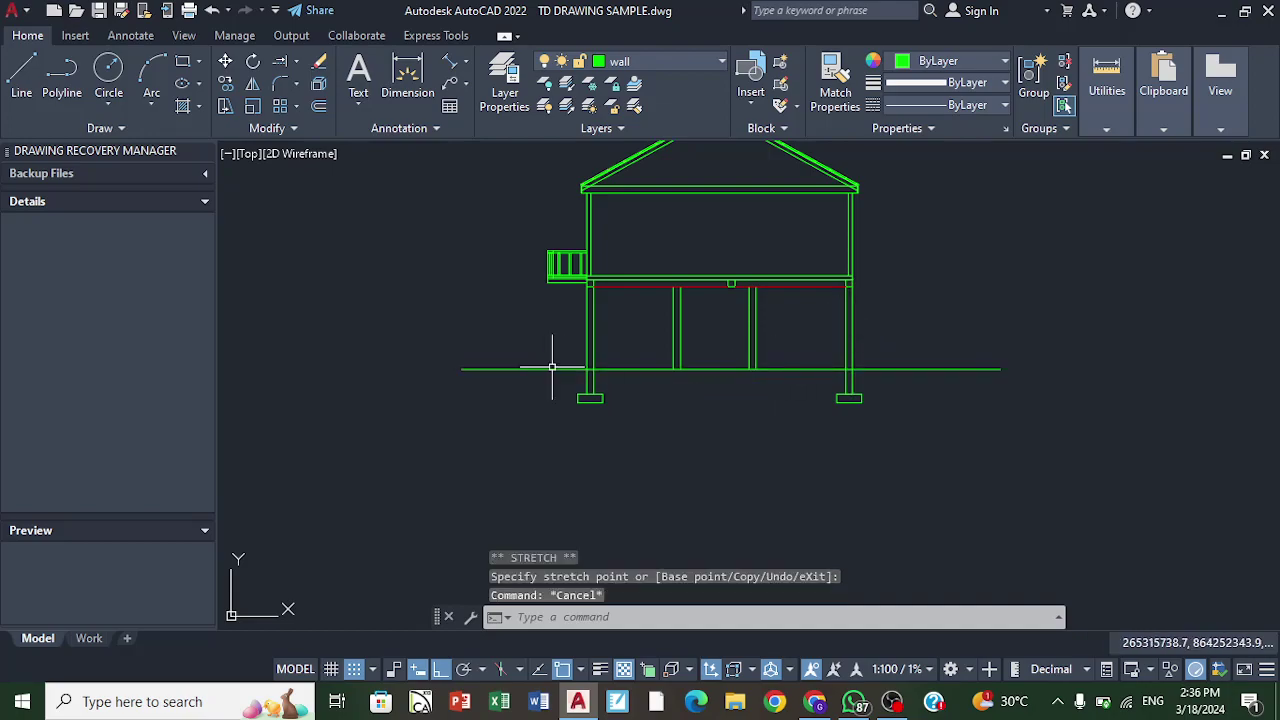
scroll(552, 368, up, 5)
scroll(375, 342, down, 5)
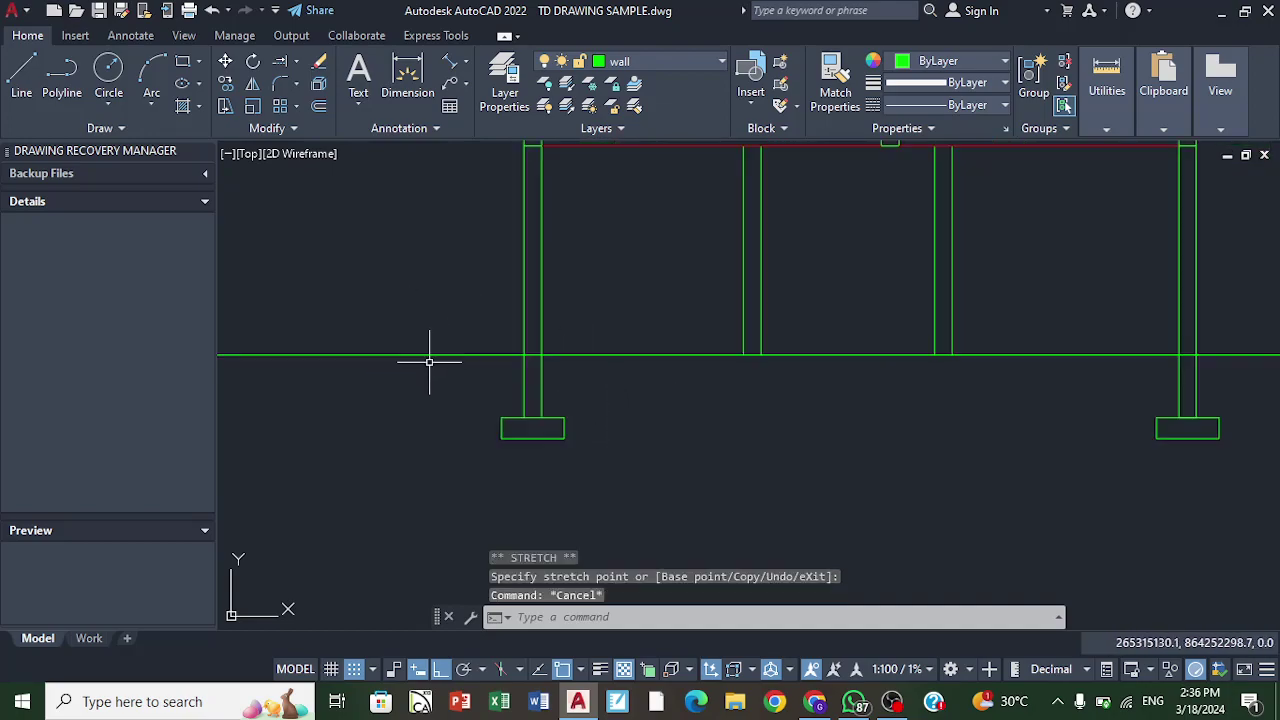
scroll(721, 281, down, 2)
scroll(660, 194, up, 6)
scroll(761, 225, down, 3)
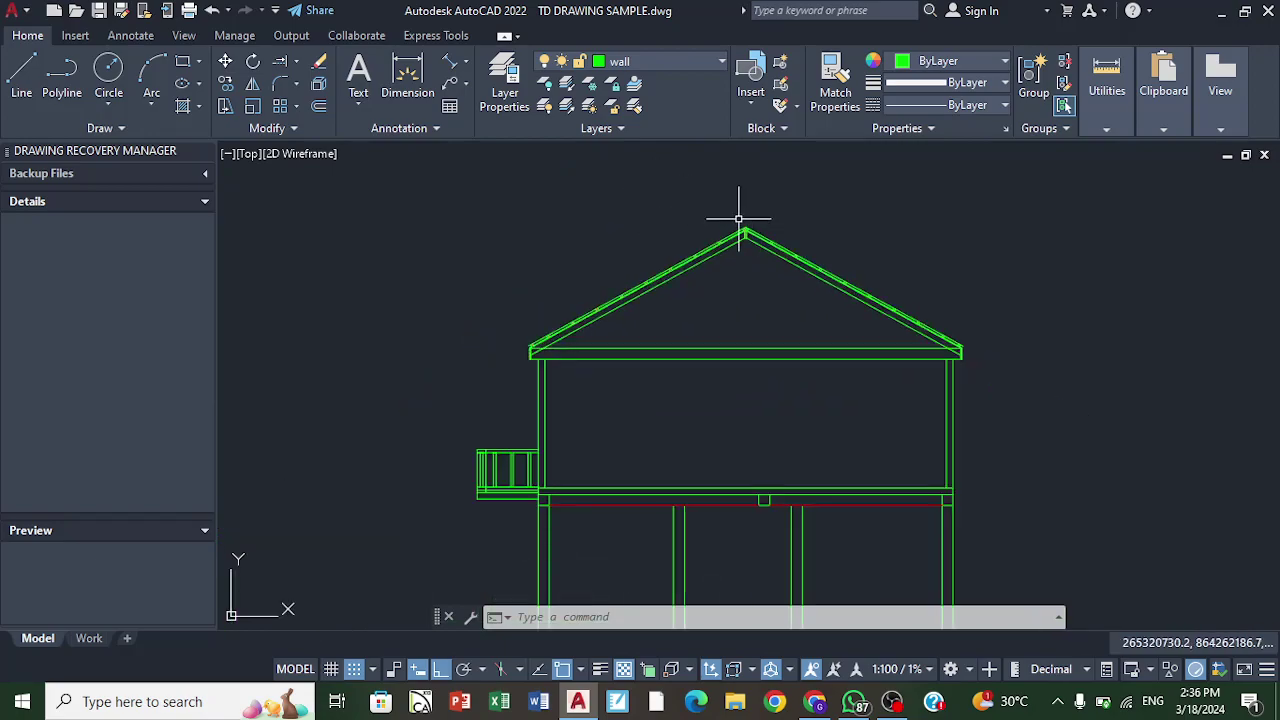